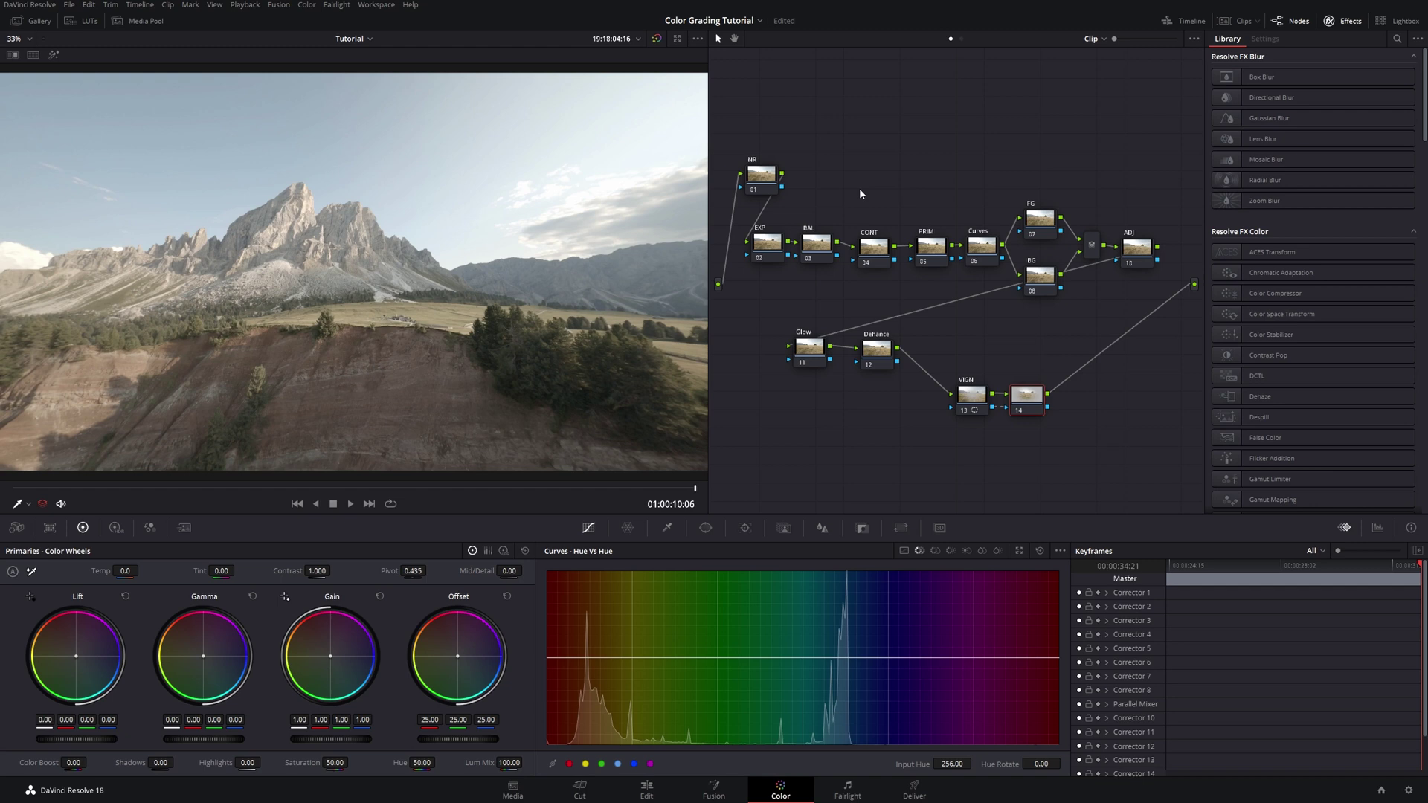
Align the NR, EXP, CONT, PRIM and Curves nodes into a neat line
left_click_drag(761, 174, 752, 169)
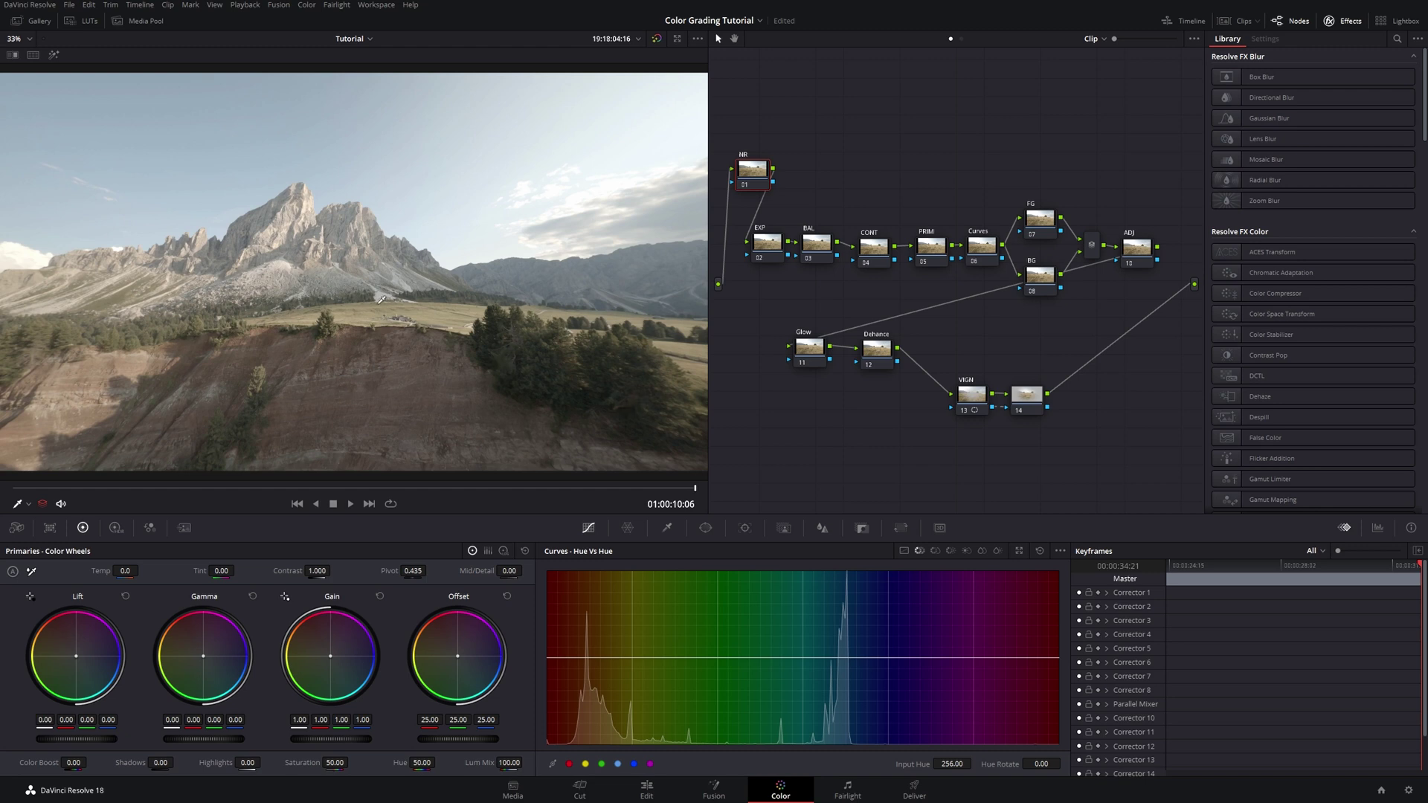
left_click_drag(744, 179, 741, 170)
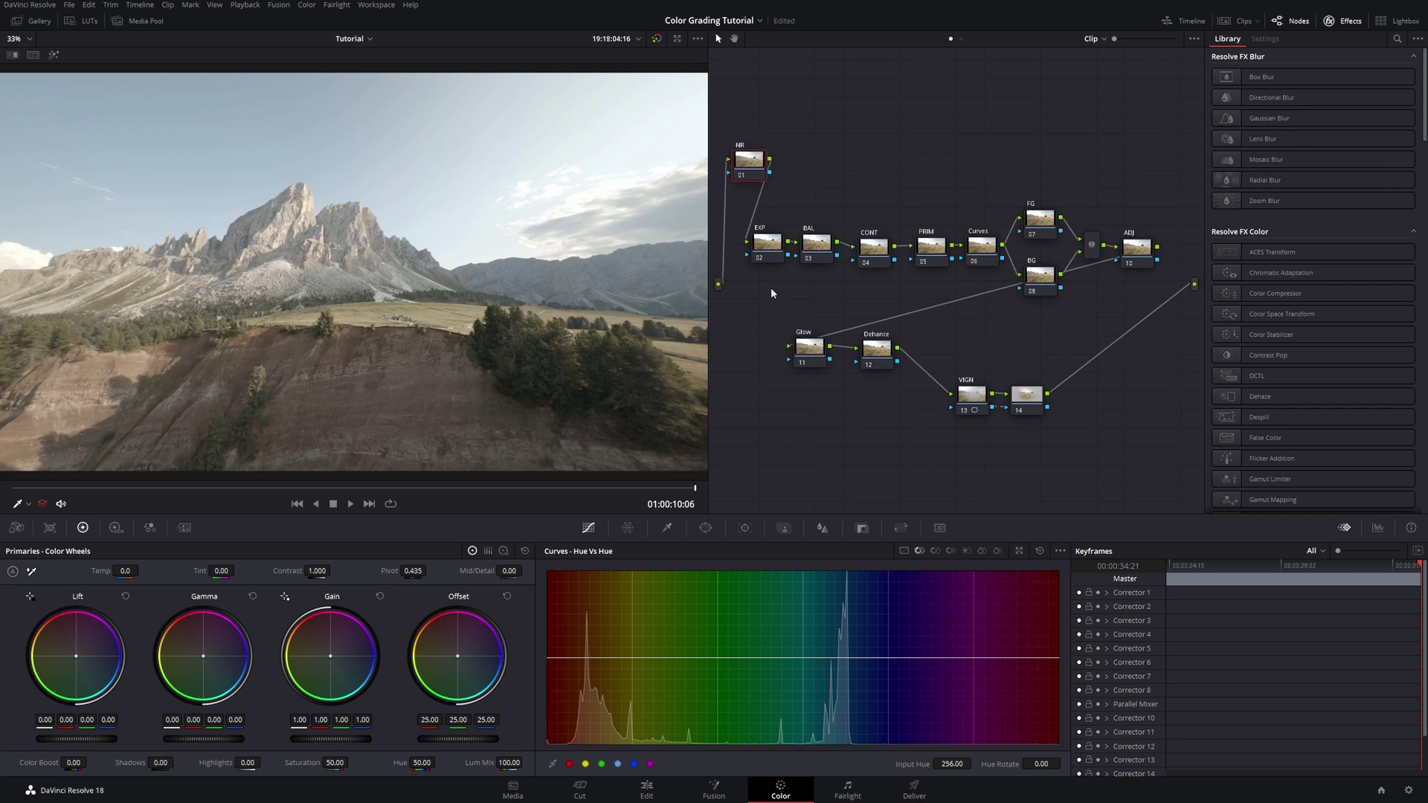
left_click_drag(768, 249, 766, 253)
left_click_drag(767, 248, 822, 248)
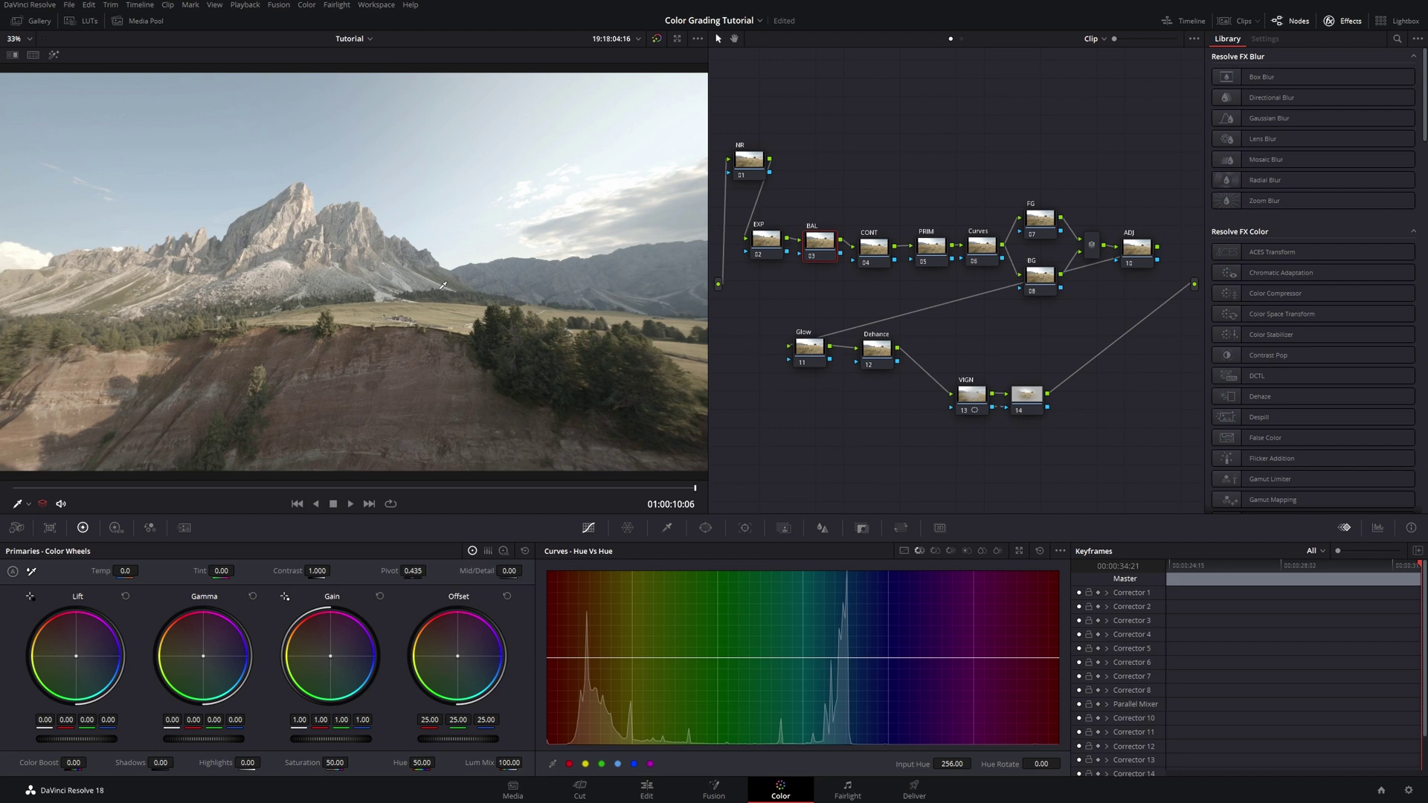
left_click(876, 251)
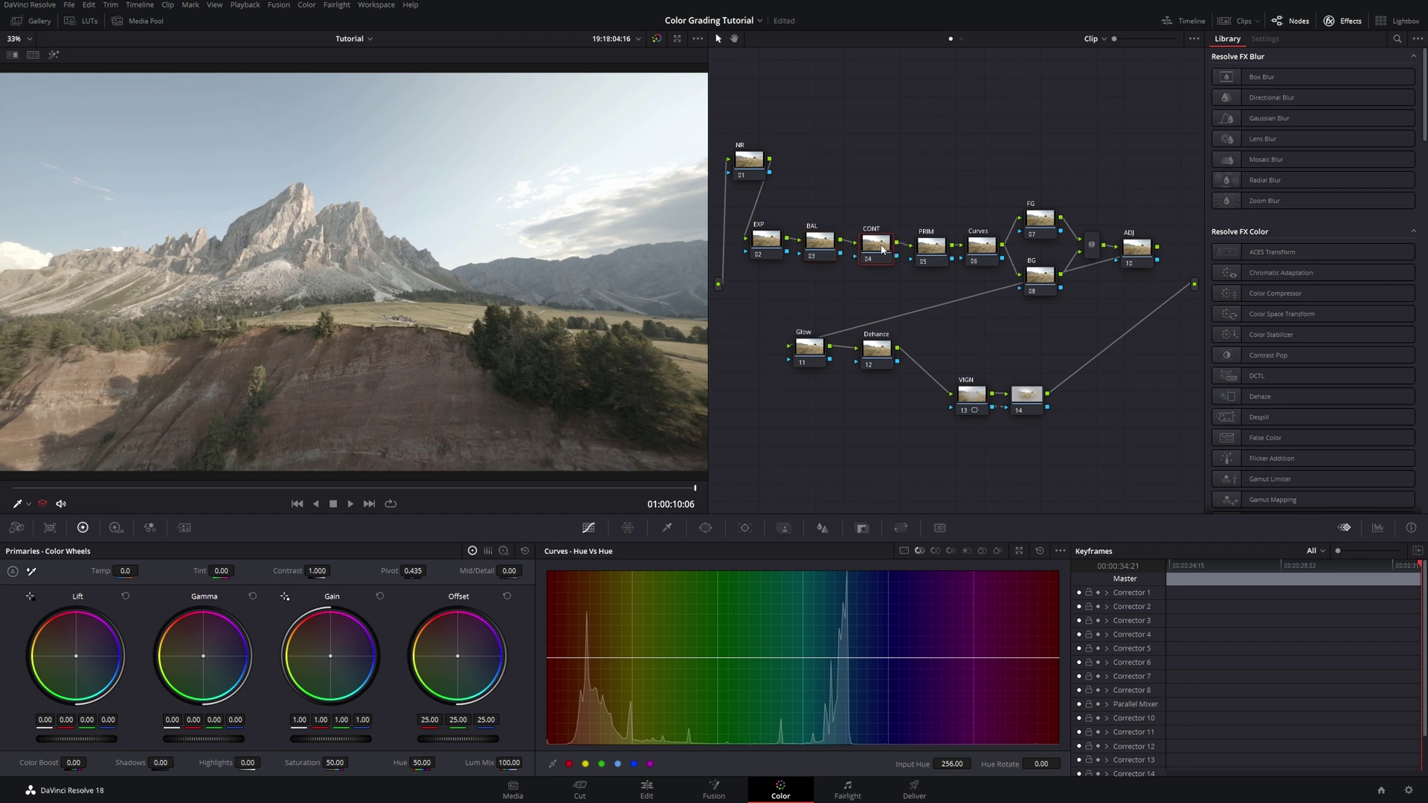
left_click_drag(877, 256, 873, 253)
left_click(932, 254)
left_click_drag(932, 254, 929, 251)
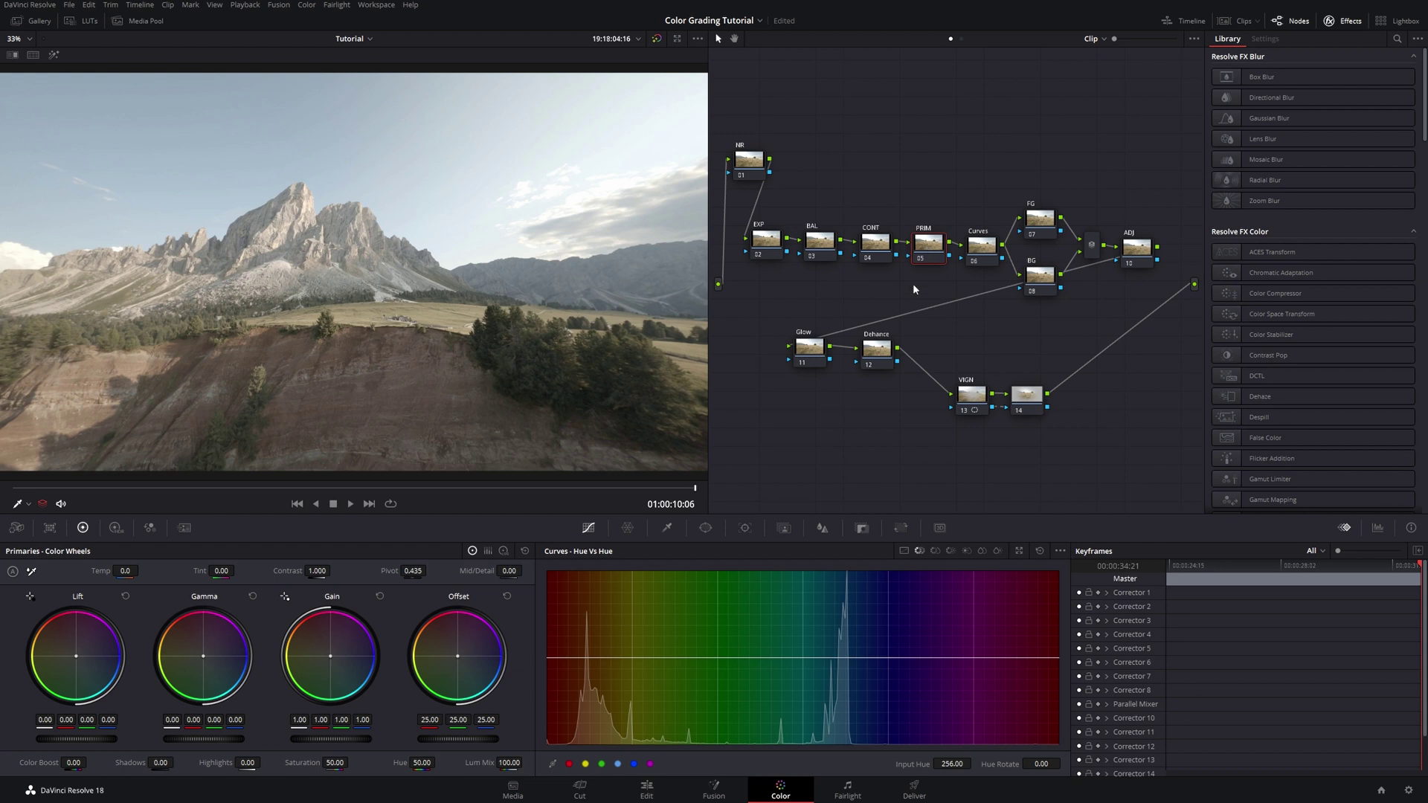
left_click_drag(986, 253, 984, 249)
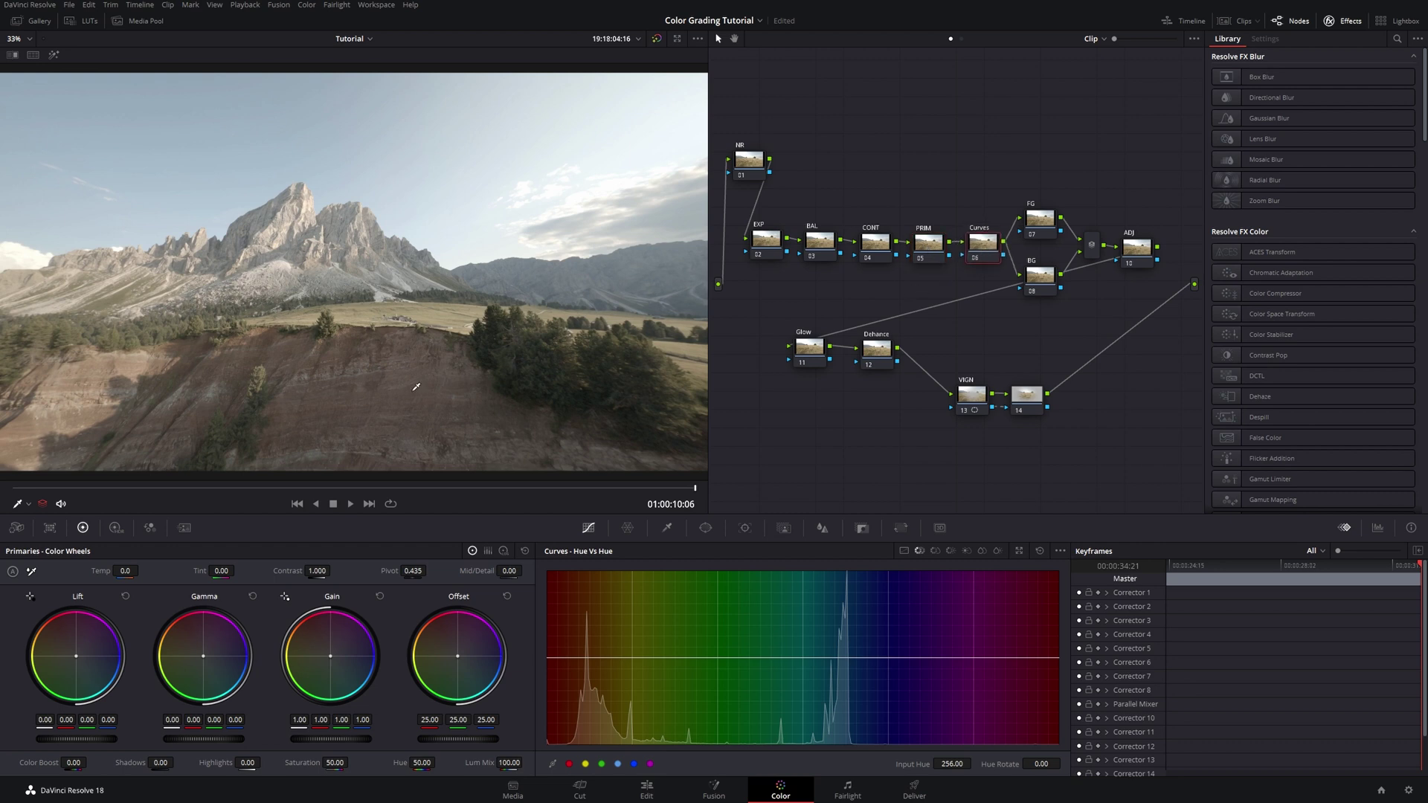
Align the FG, BG, ADJ, Glow and Dehance nodes with the rest of the tree
left_click_drag(1046, 224, 1044, 223)
left_click_drag(1040, 281, 1039, 278)
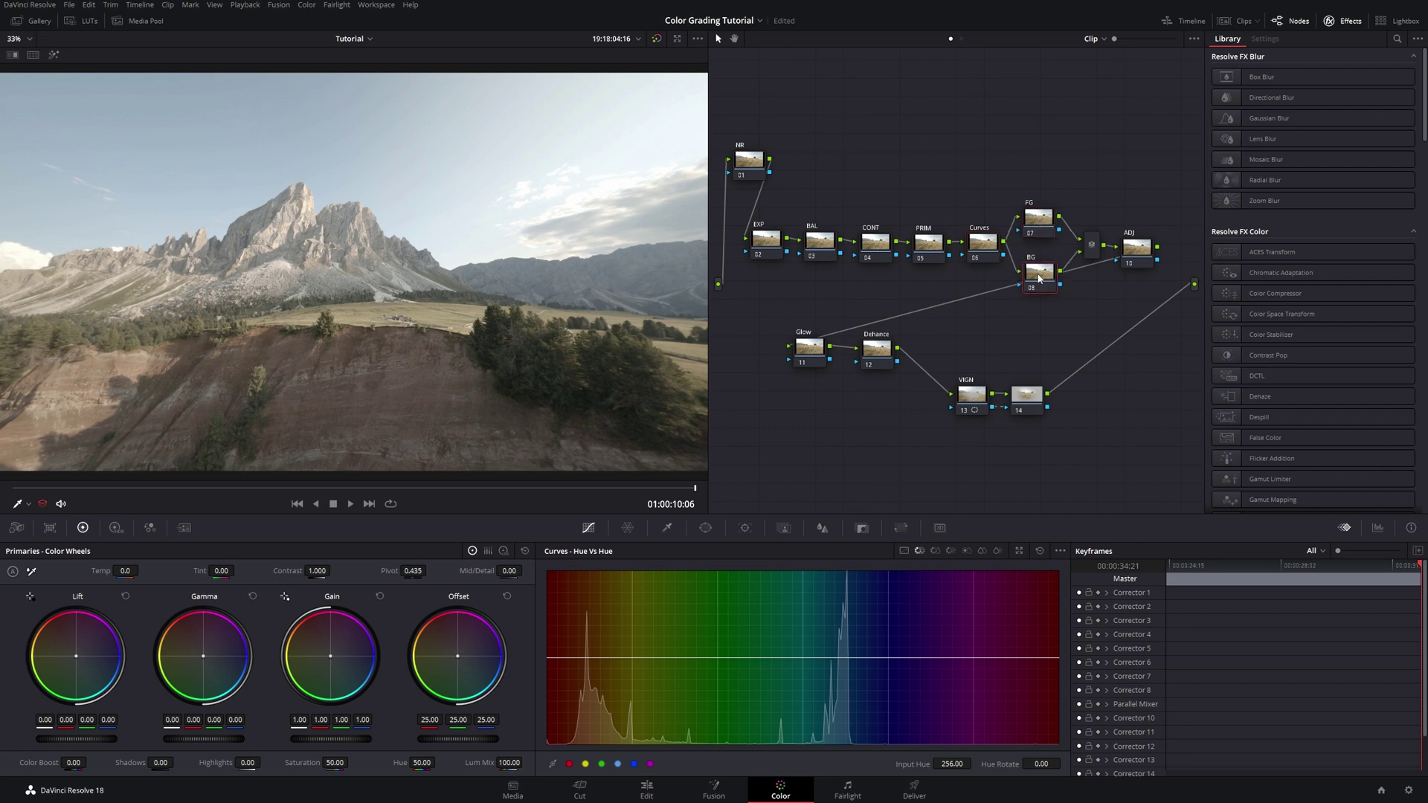
left_click_drag(1042, 225, 1040, 220)
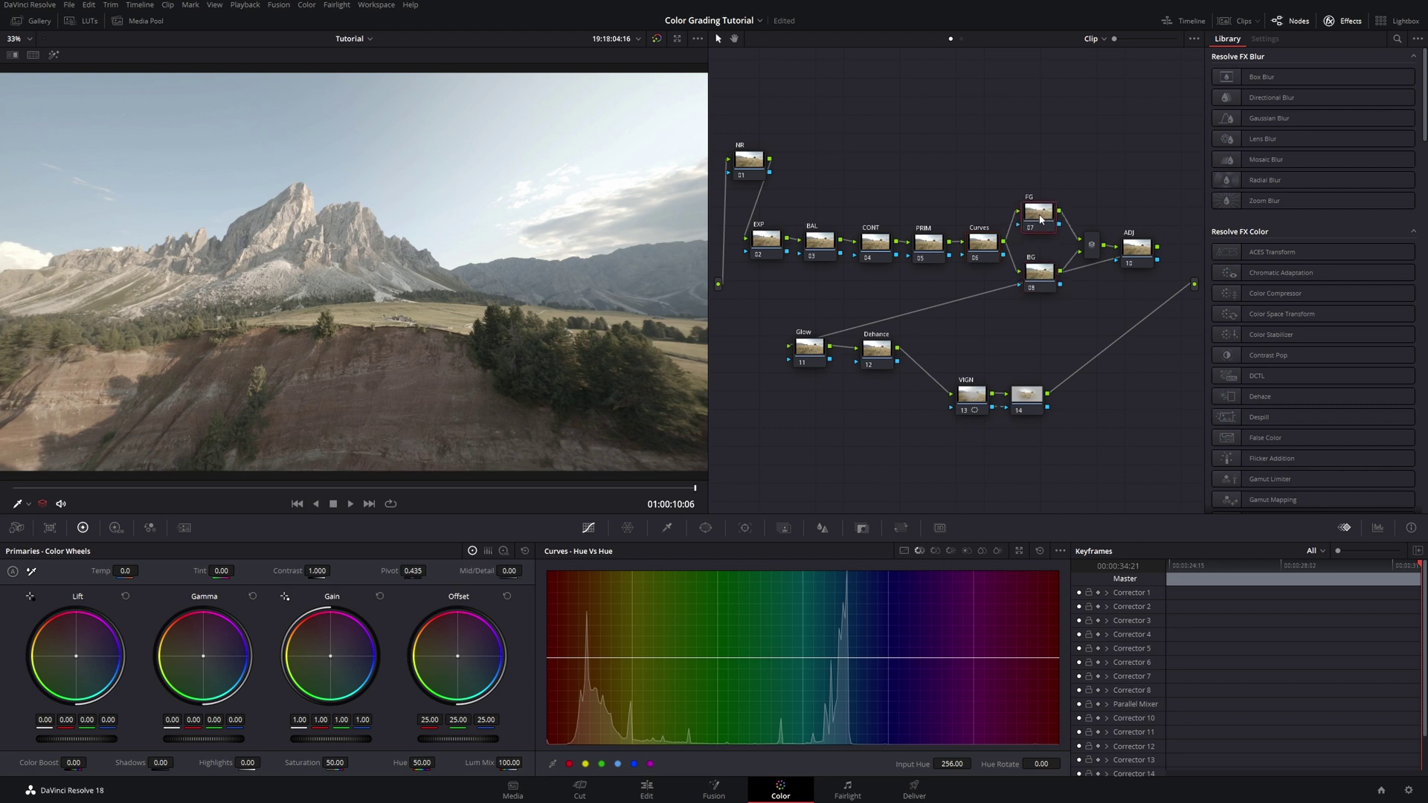
left_click(1049, 288, "ctrl")
left_click_drag(1040, 212, 1041, 212)
left_click_drag(1137, 249, 1140, 242)
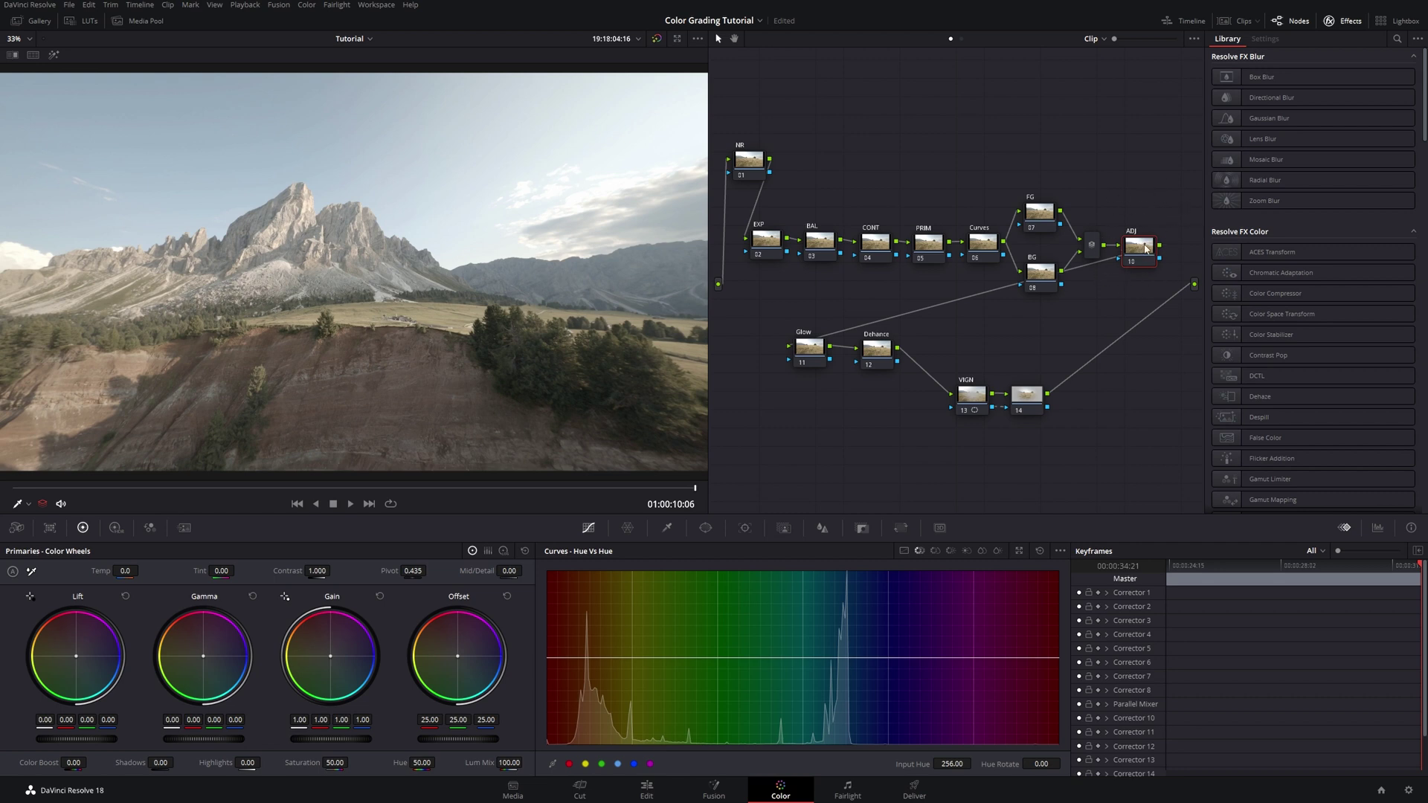
left_click_drag(1145, 248, 1151, 250)
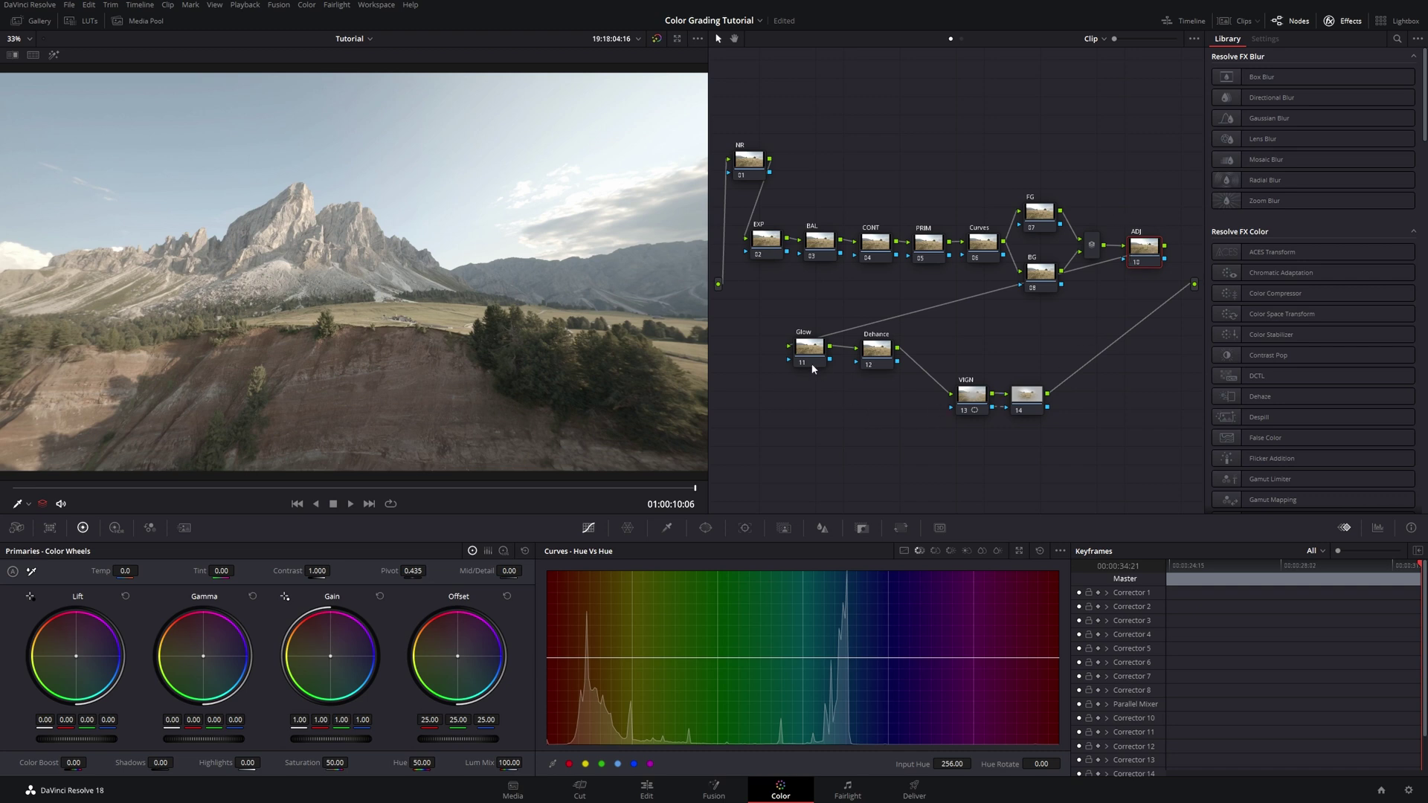
left_click_drag(816, 351, 814, 351)
left_click_drag(876, 348, 889, 358)
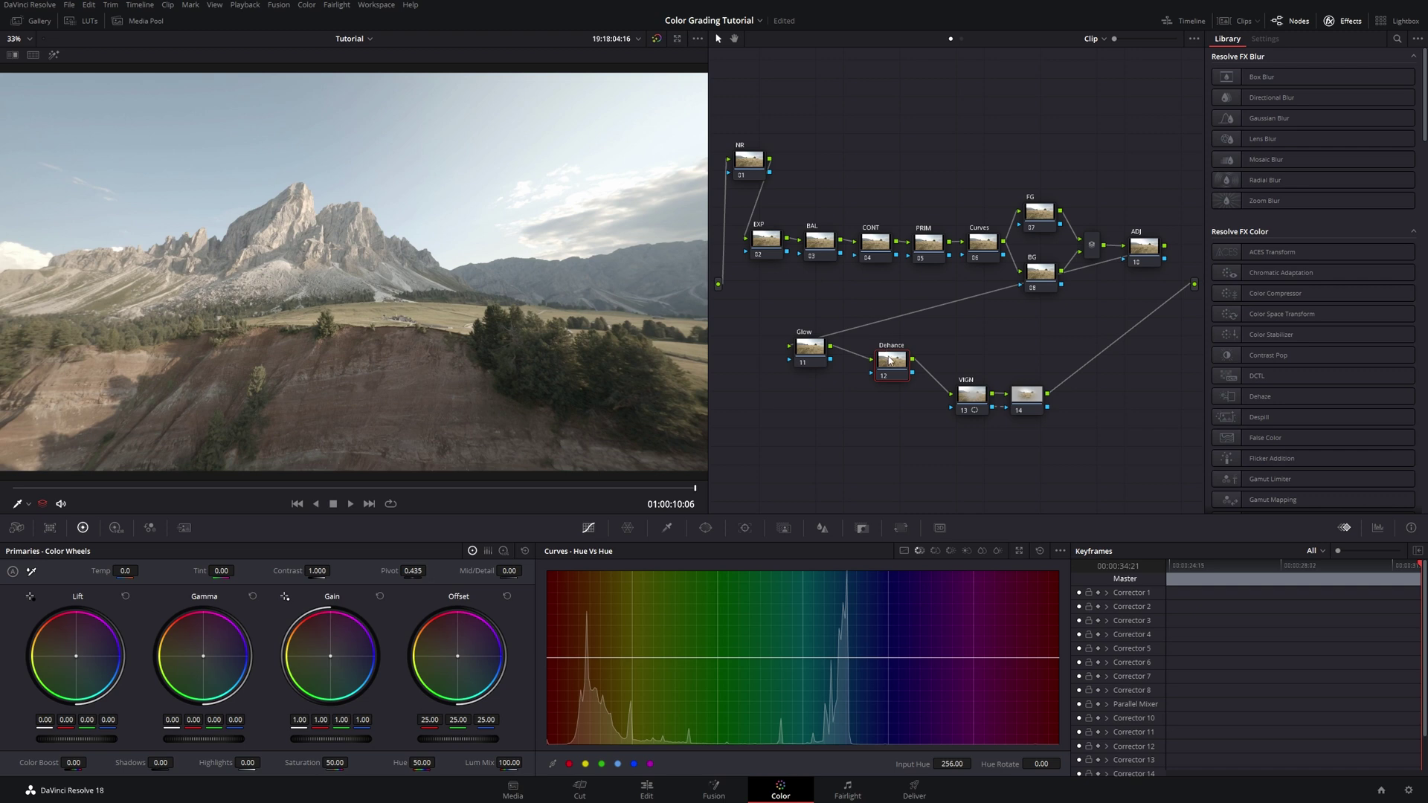
left_click_drag(888, 359, 883, 363)
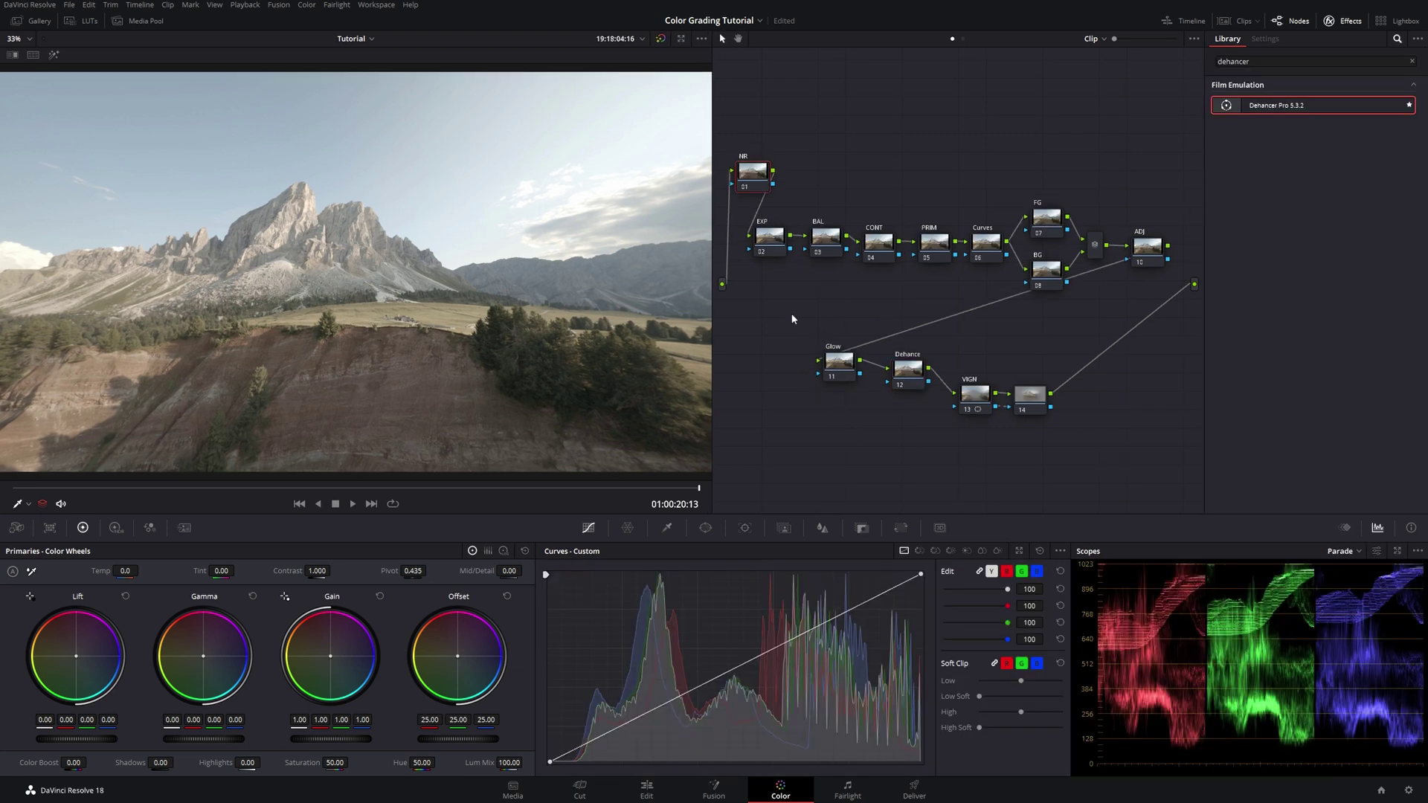
Set color science to DaVinci YRGB Color Managed, Custom mode, timeline DaVinci WG/Intermediate
left_click(69, 4)
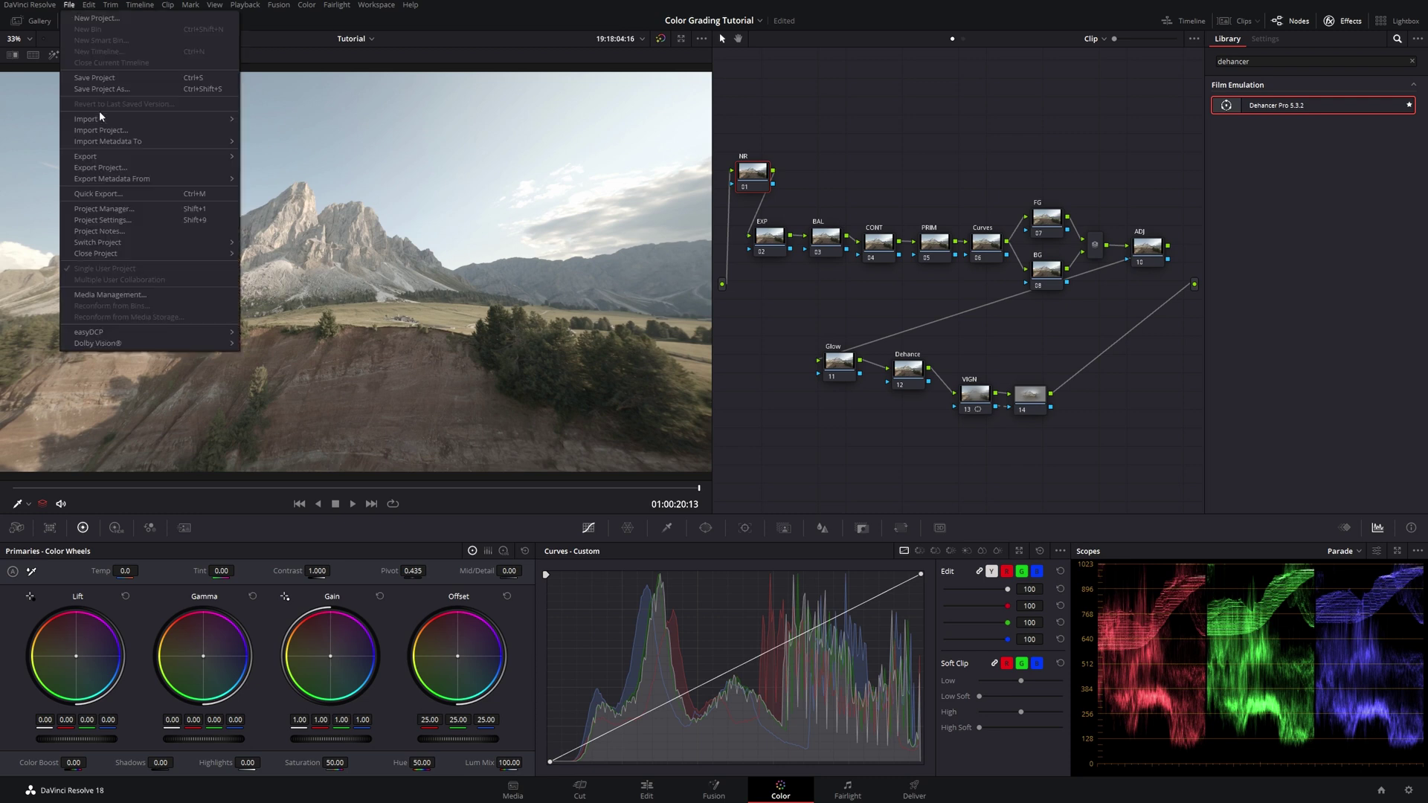
left_click(129, 219)
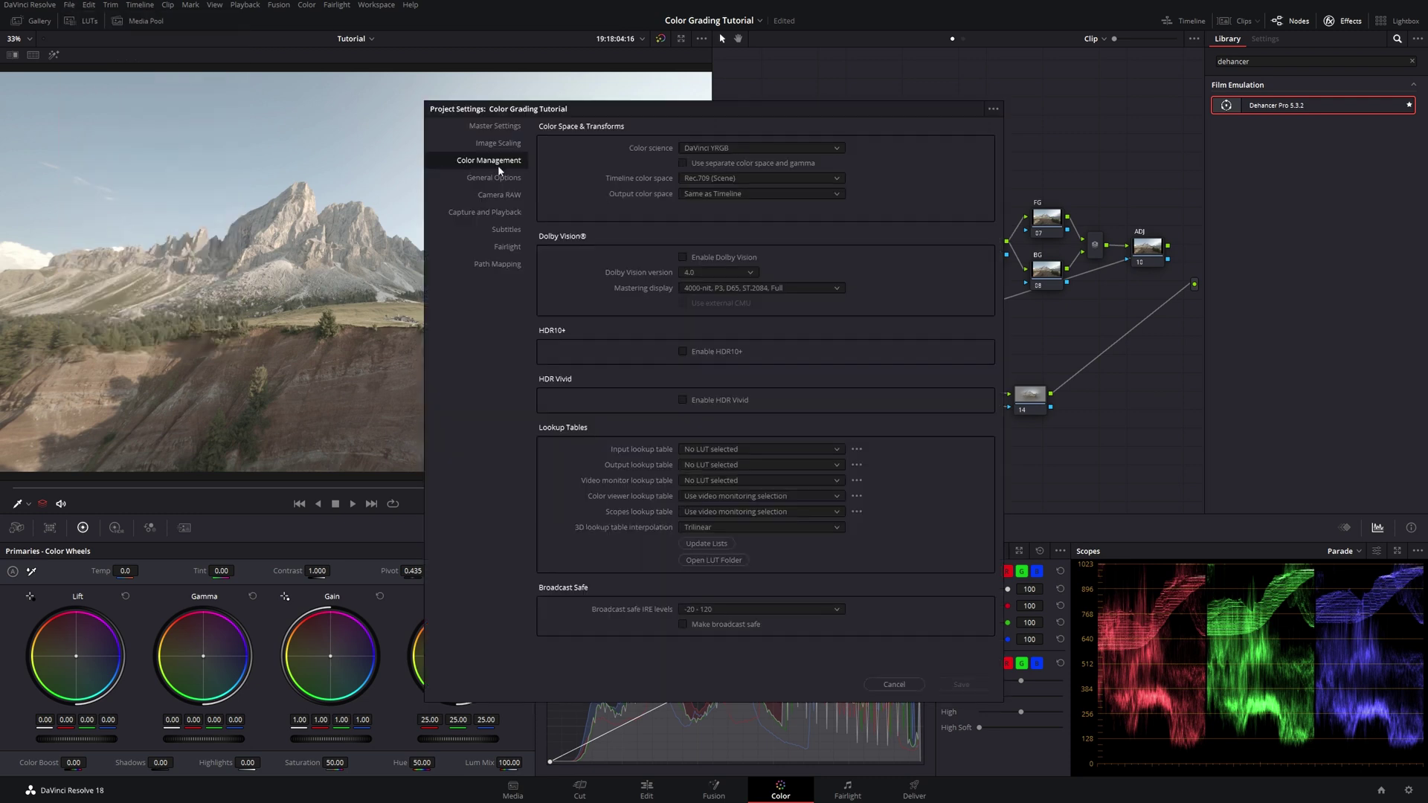
left_click(716, 148)
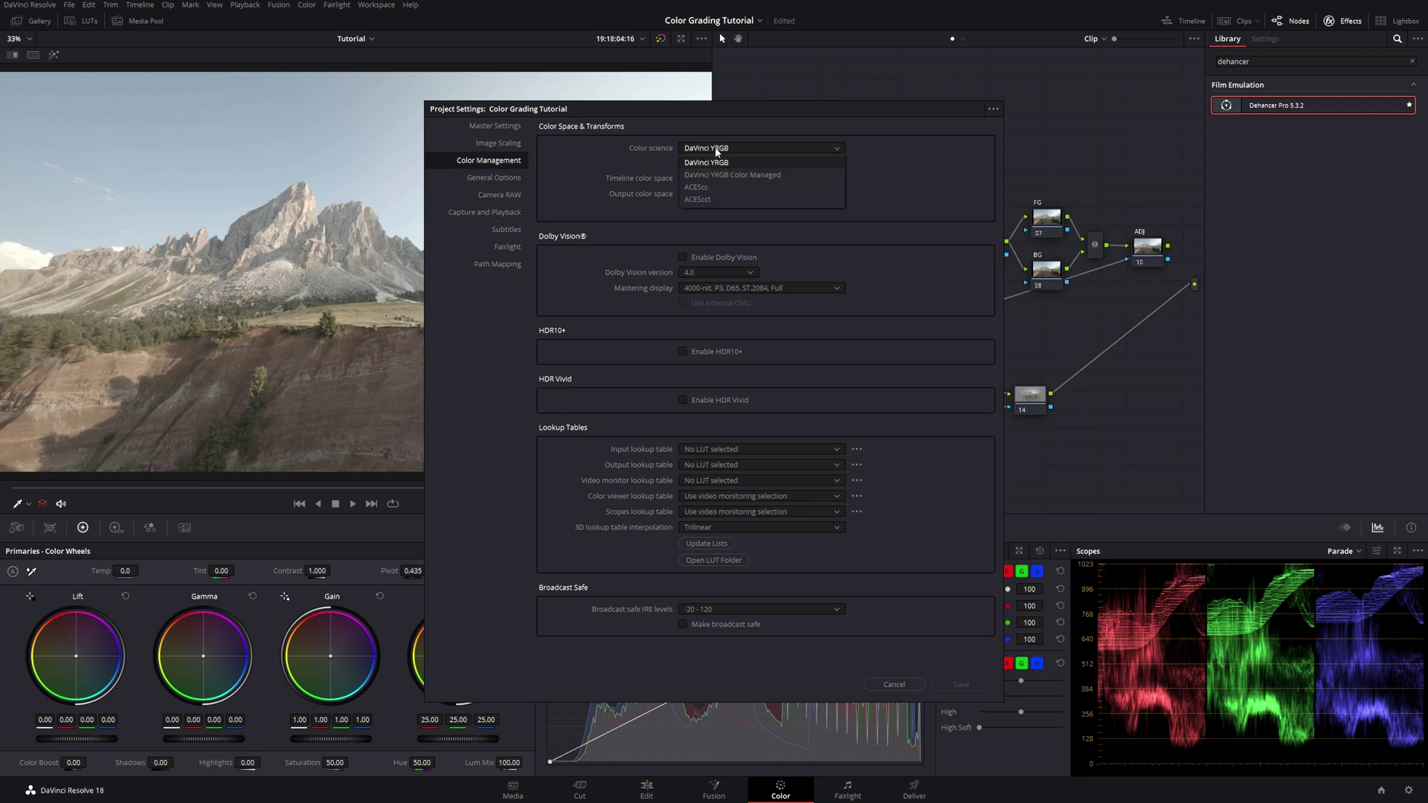
left_click(741, 175)
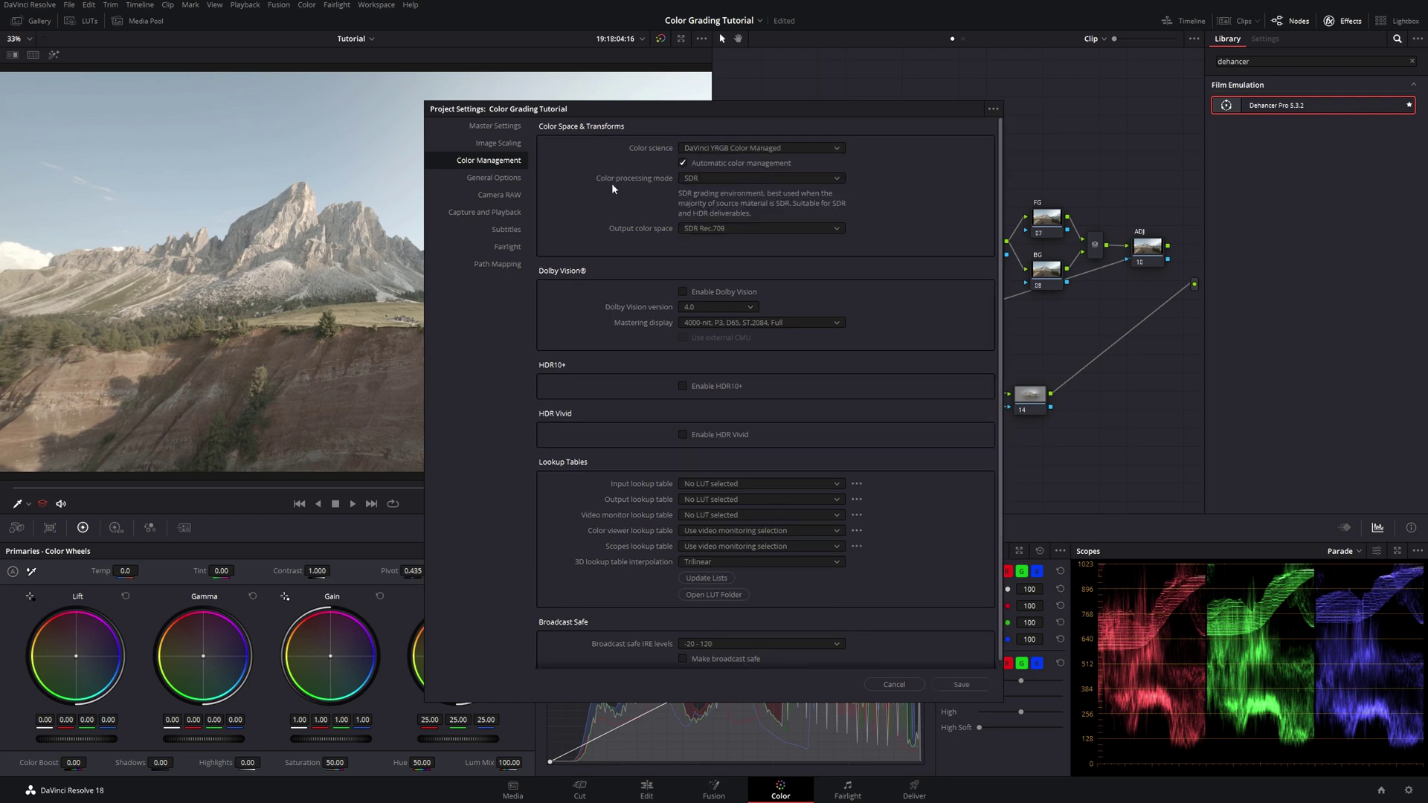
left_click(683, 164)
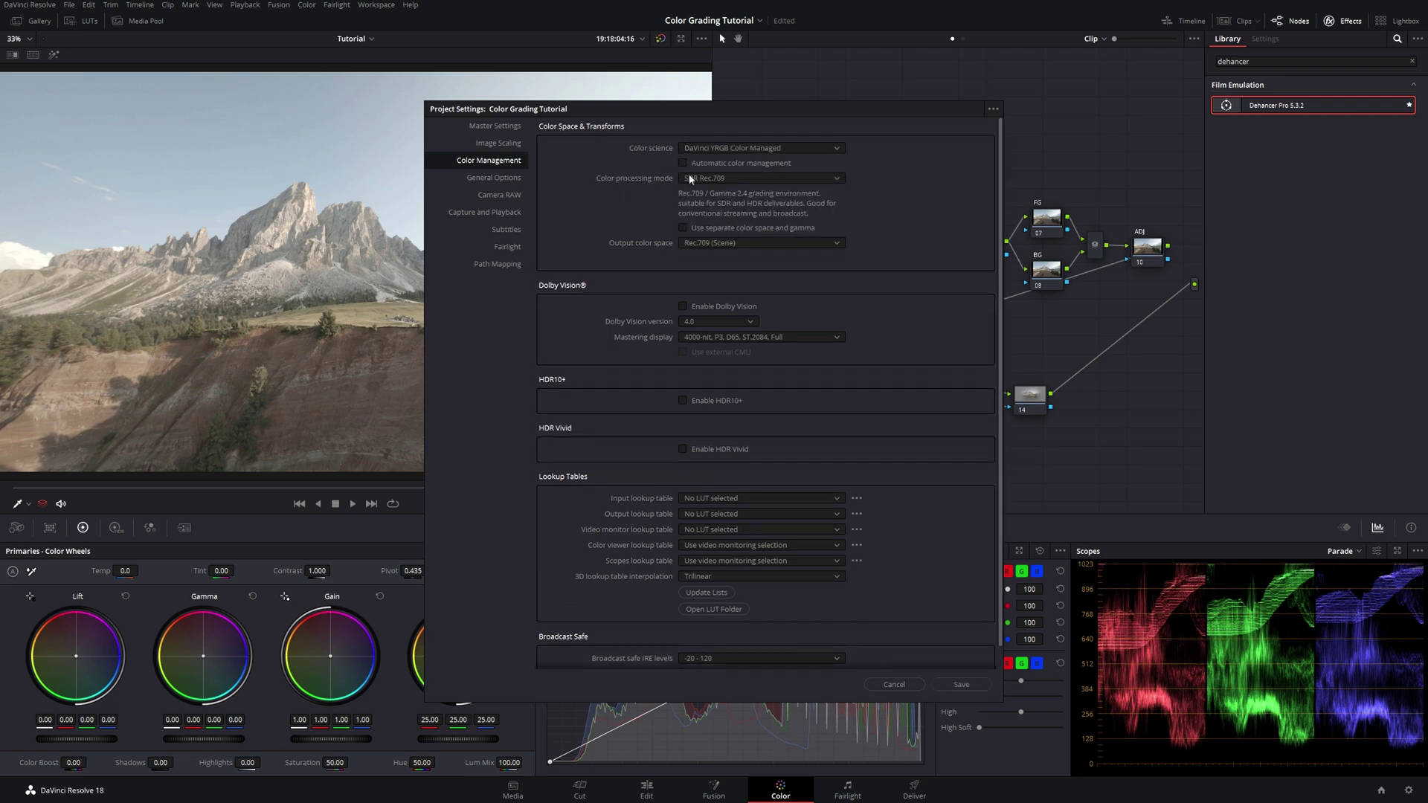
left_click(689, 178)
left_click(711, 300)
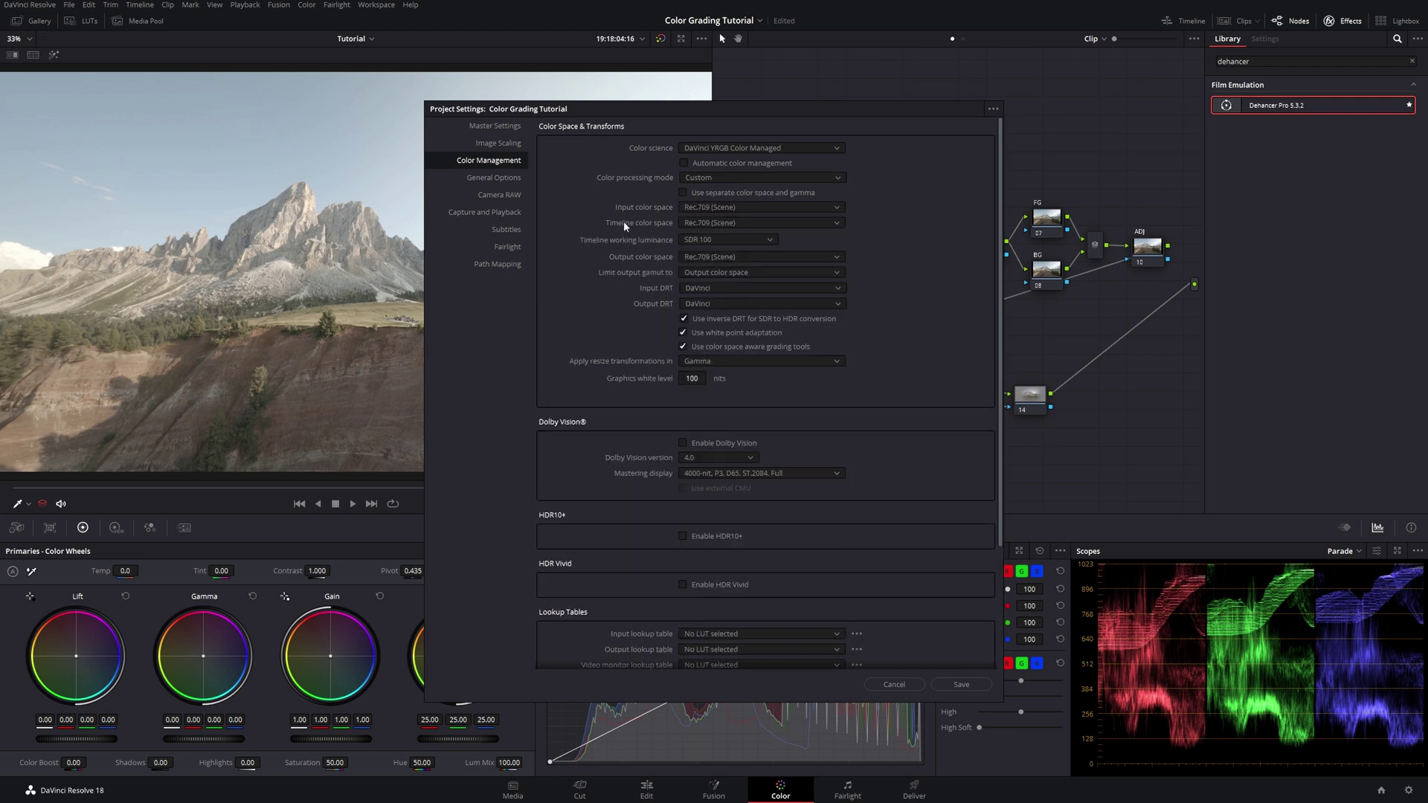
left_click(683, 223)
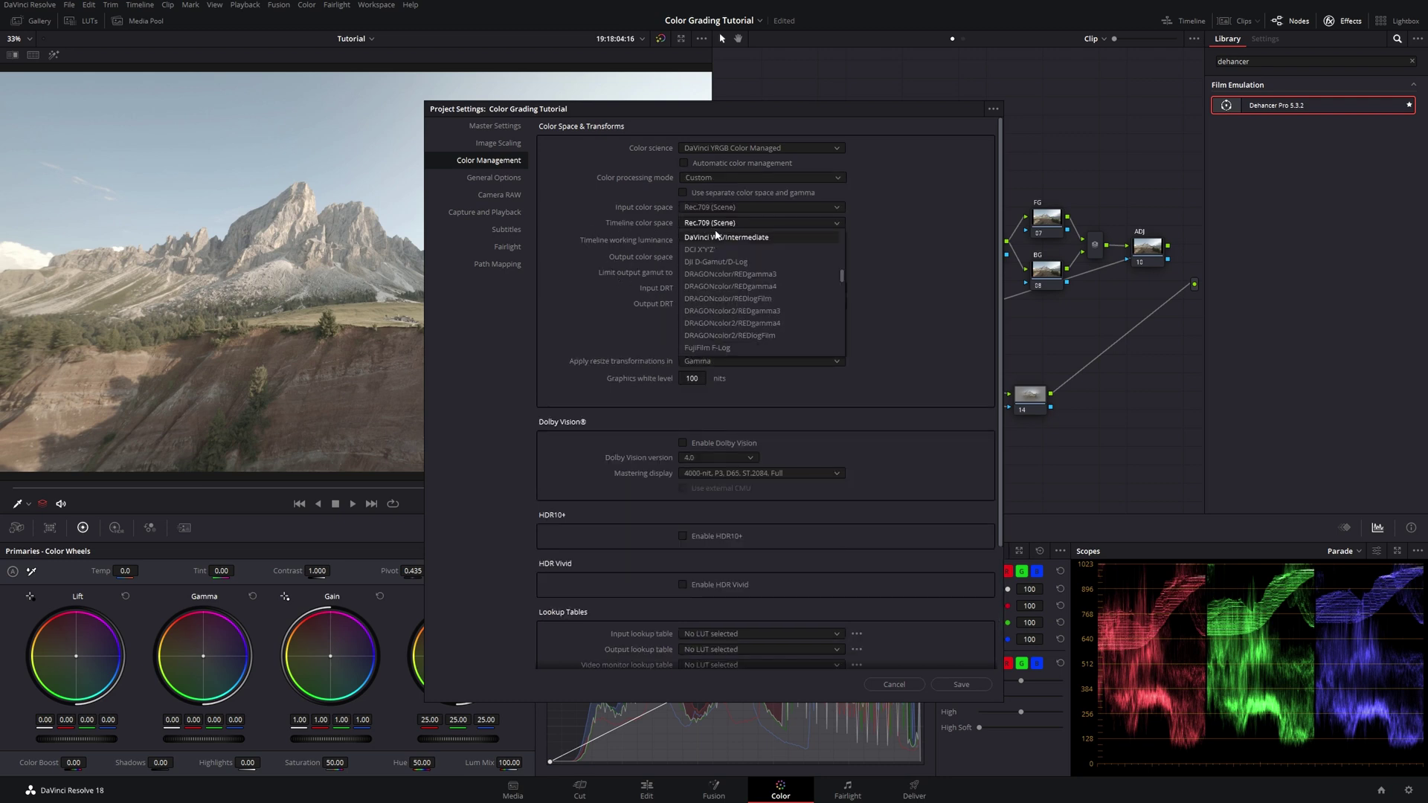
left_click(726, 238)
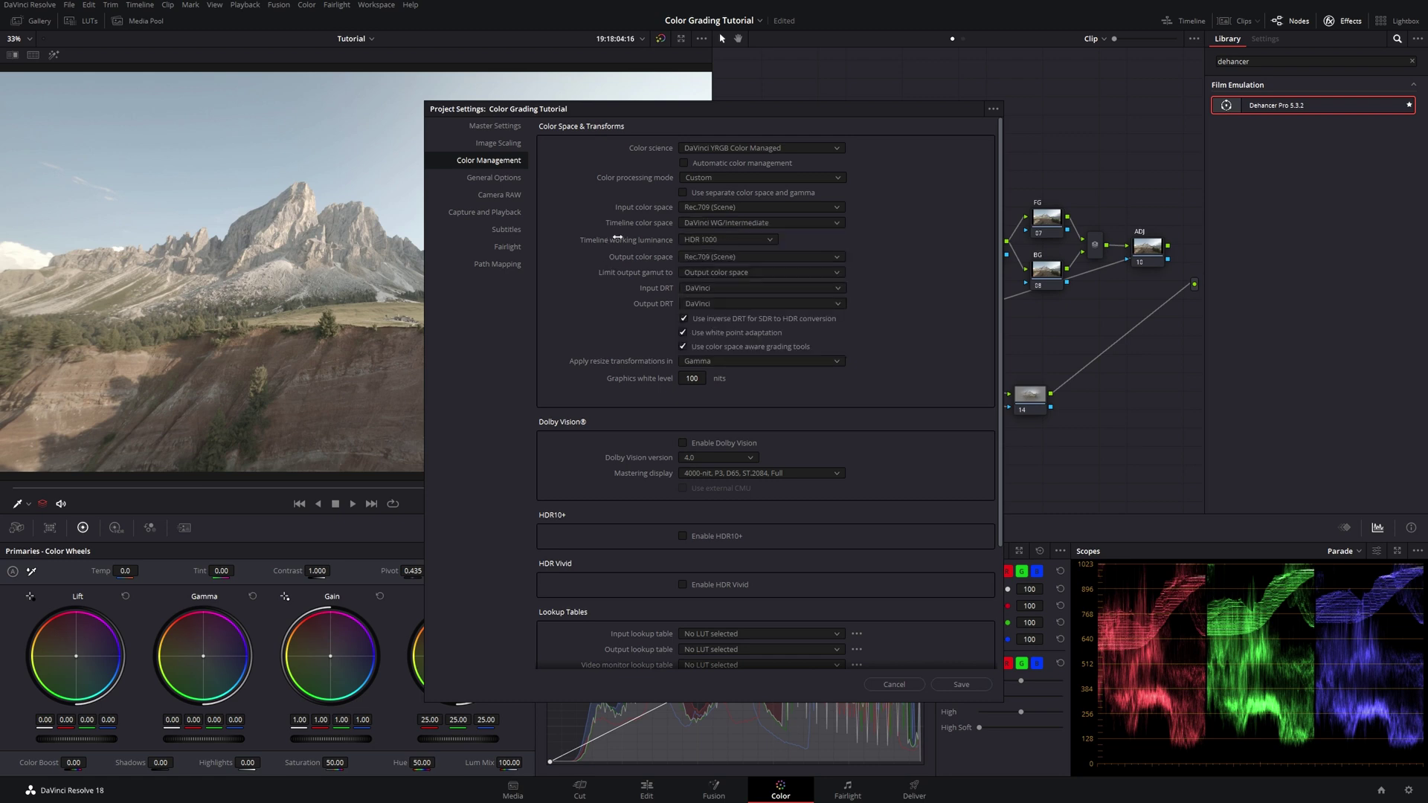
Reposition the Project Settings window and save the color management settings
left_click_drag(654, 110, 634, 93)
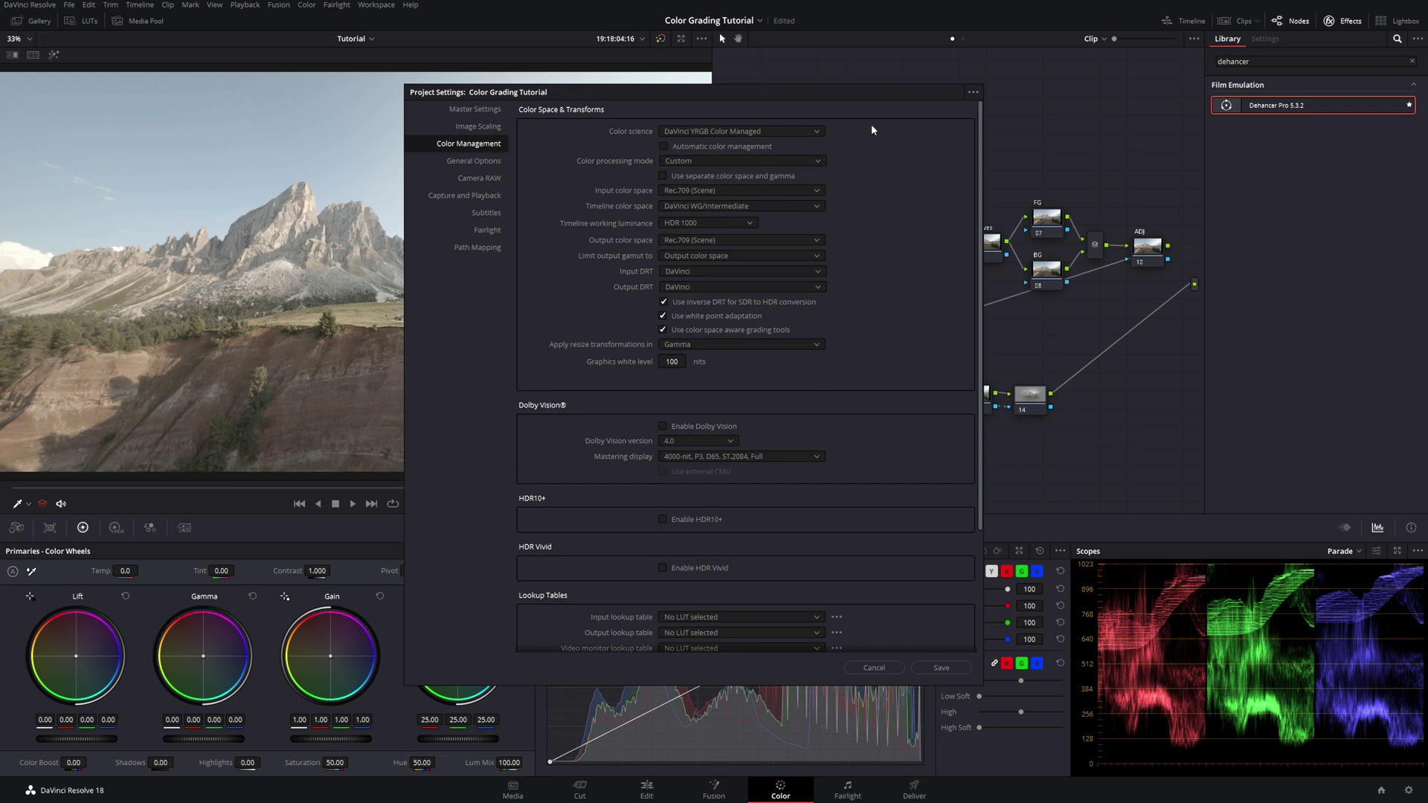
left_click_drag(876, 96, 863, 94)
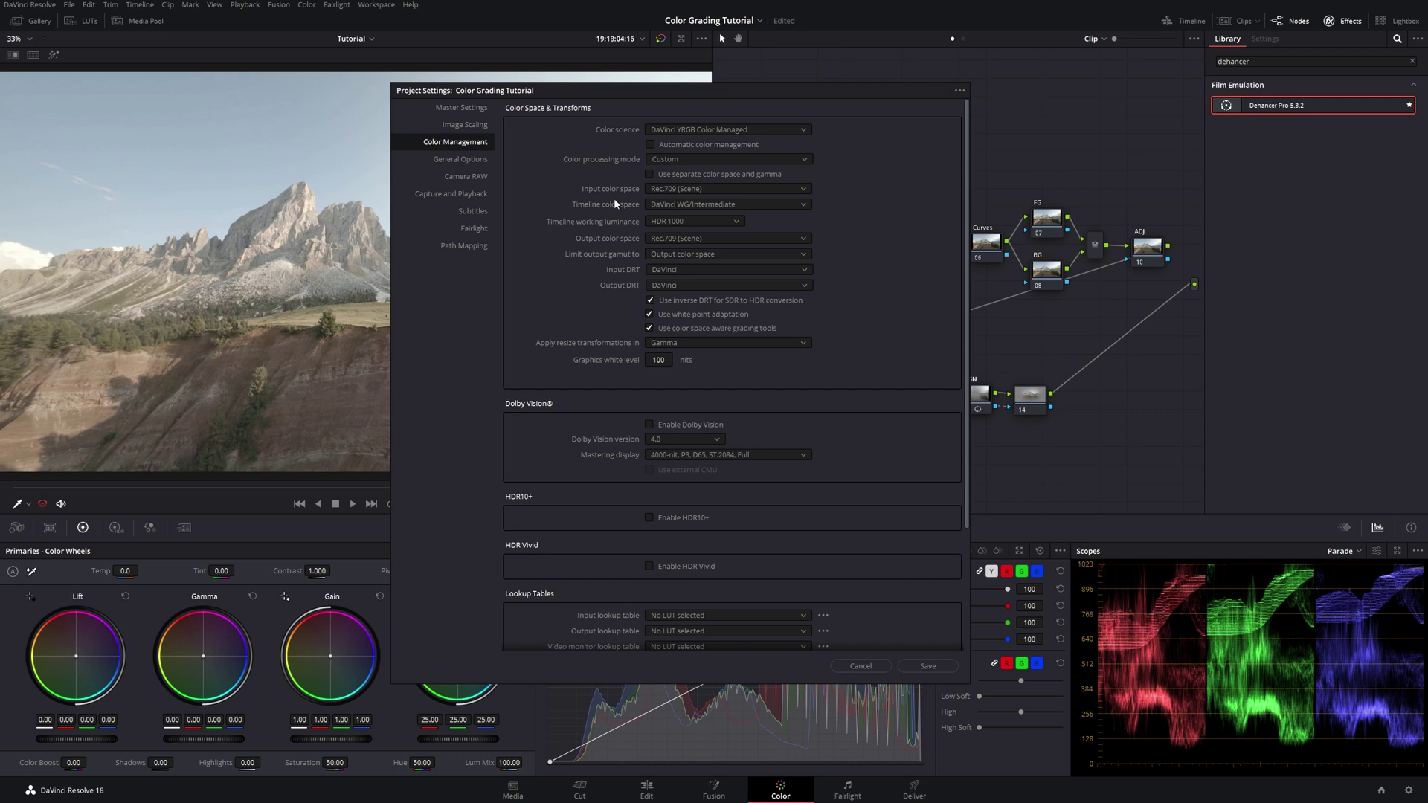
left_click(659, 191)
left_click_drag(856, 97, 841, 89)
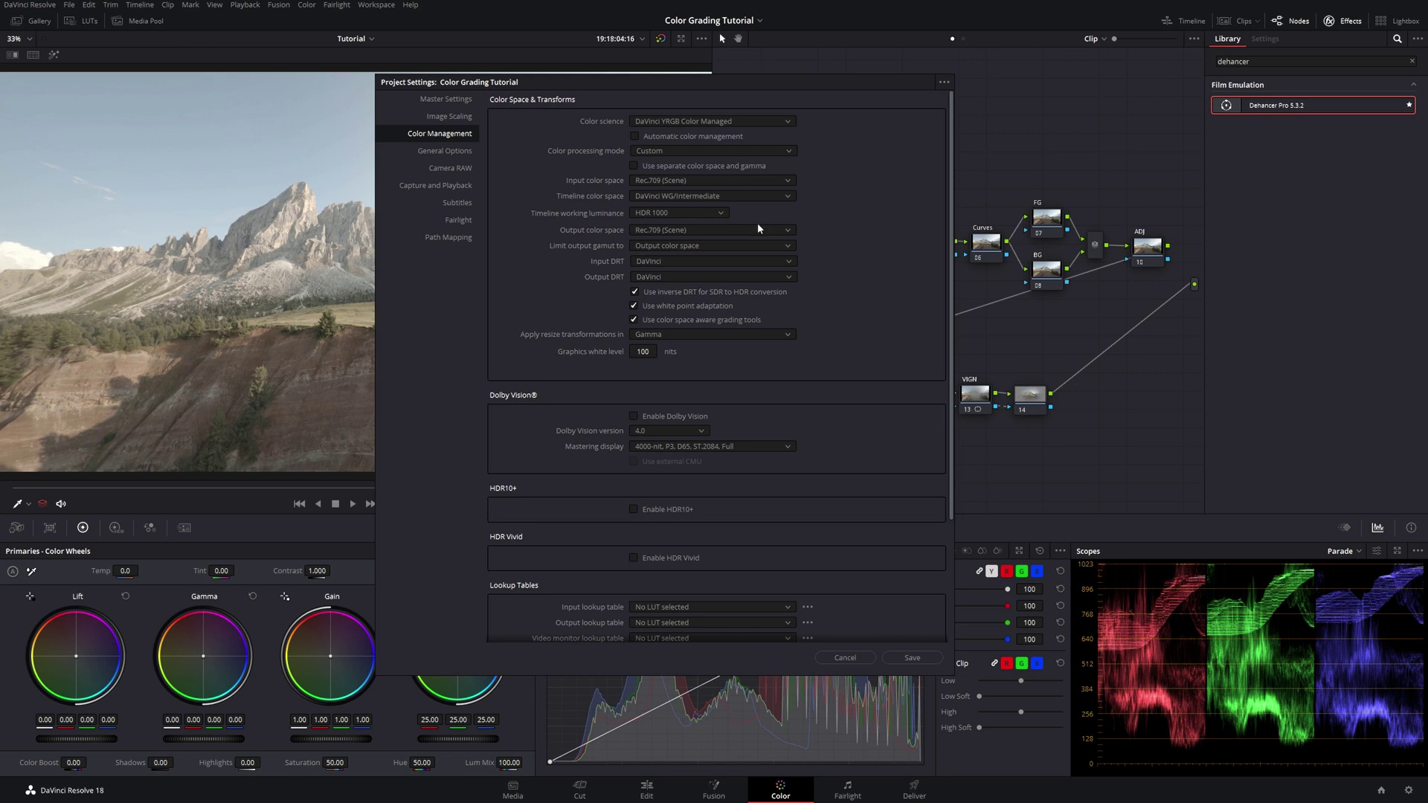
left_click(910, 659)
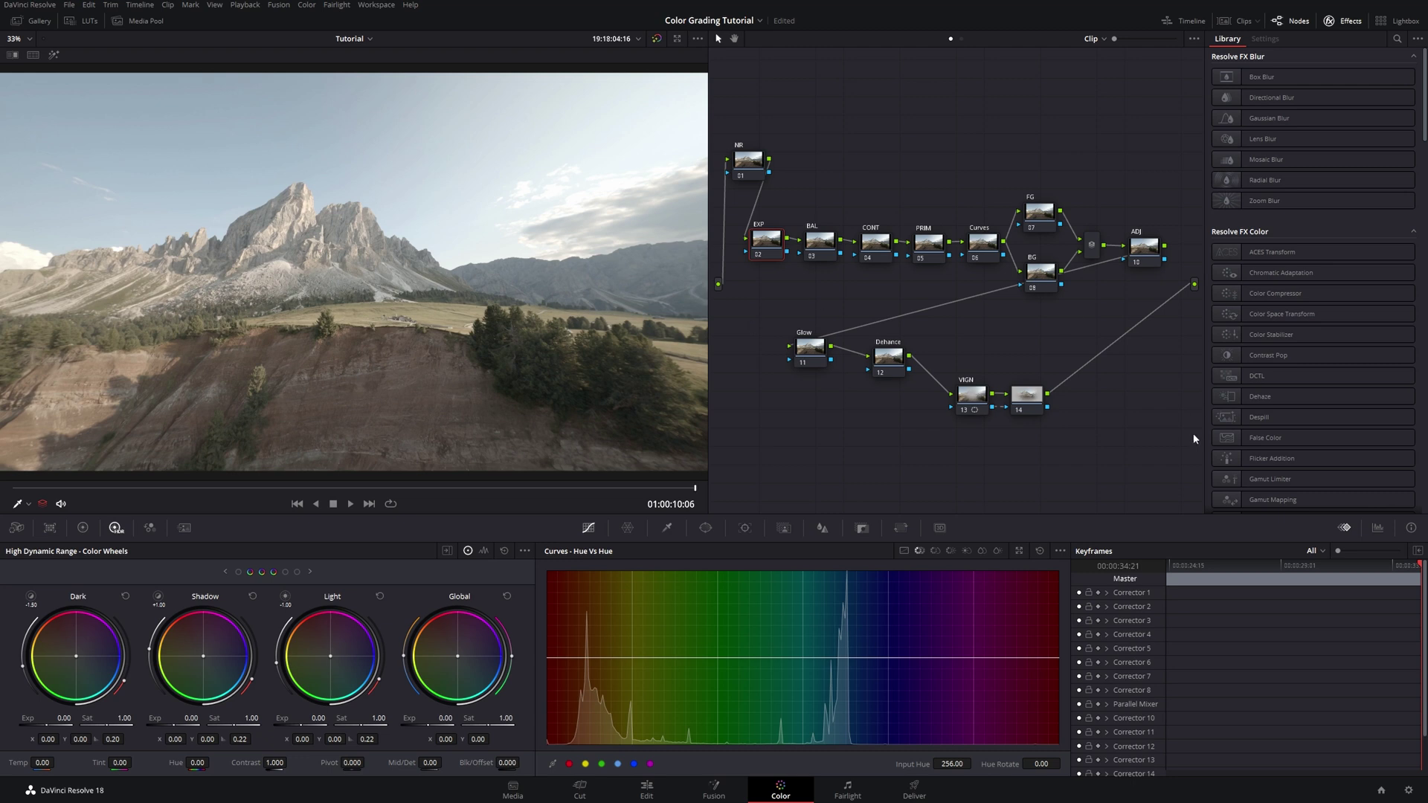
Show the scopes and pop them out into a floating window with four scope views
left_click(1378, 528)
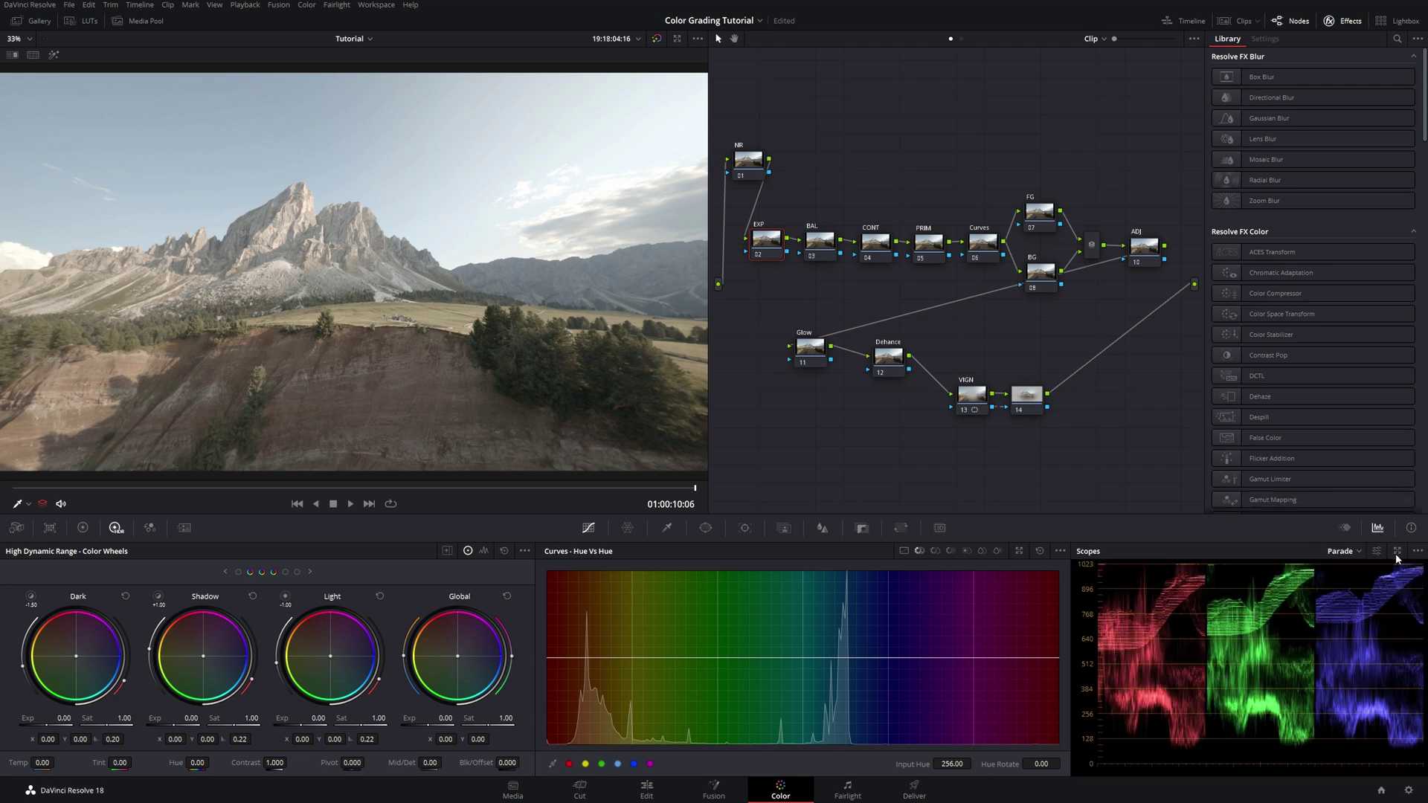
left_click(1397, 551)
left_click_drag(1258, 363, 1260, 357)
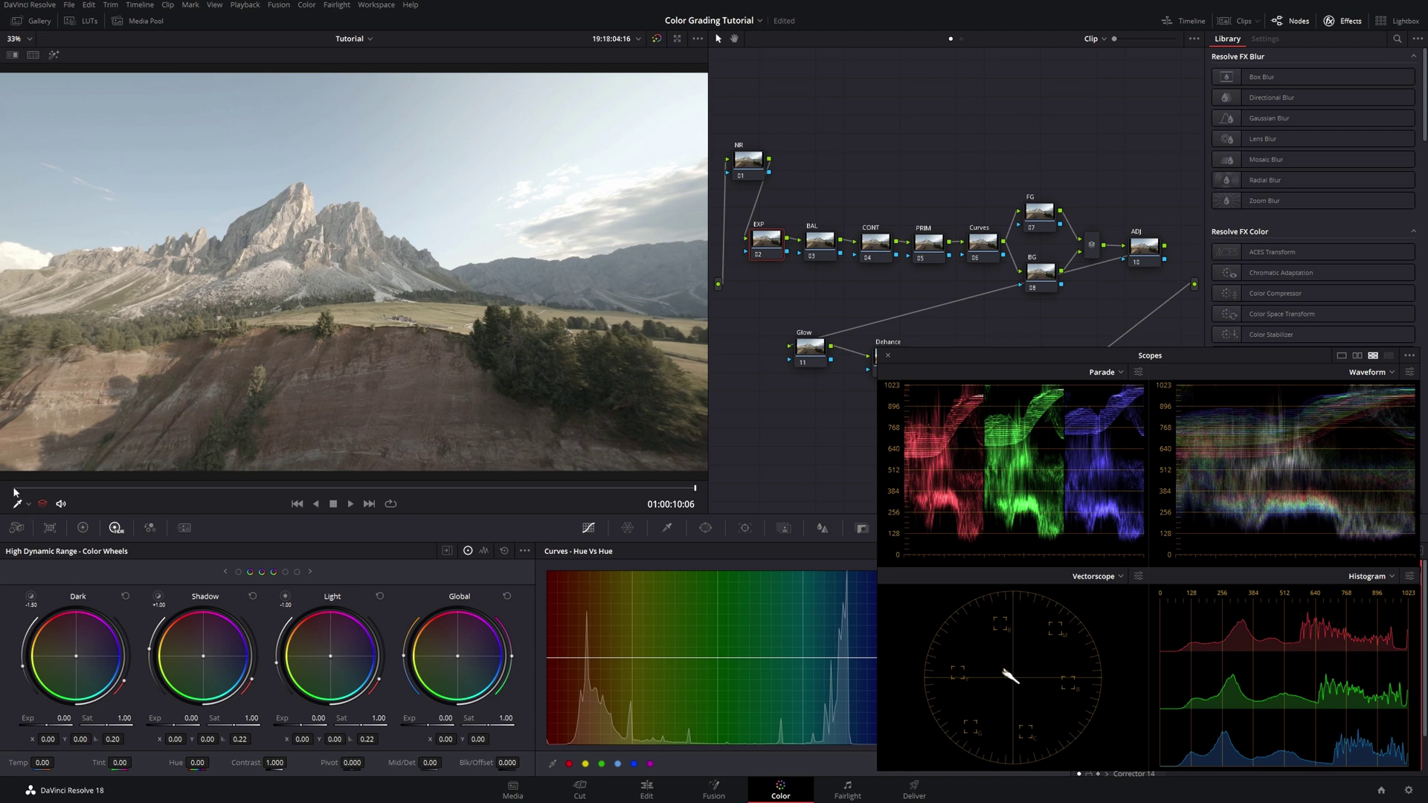
Play the clip from the start, then step the playhead to frame 01:00:10:01
key("Home")
key("space")
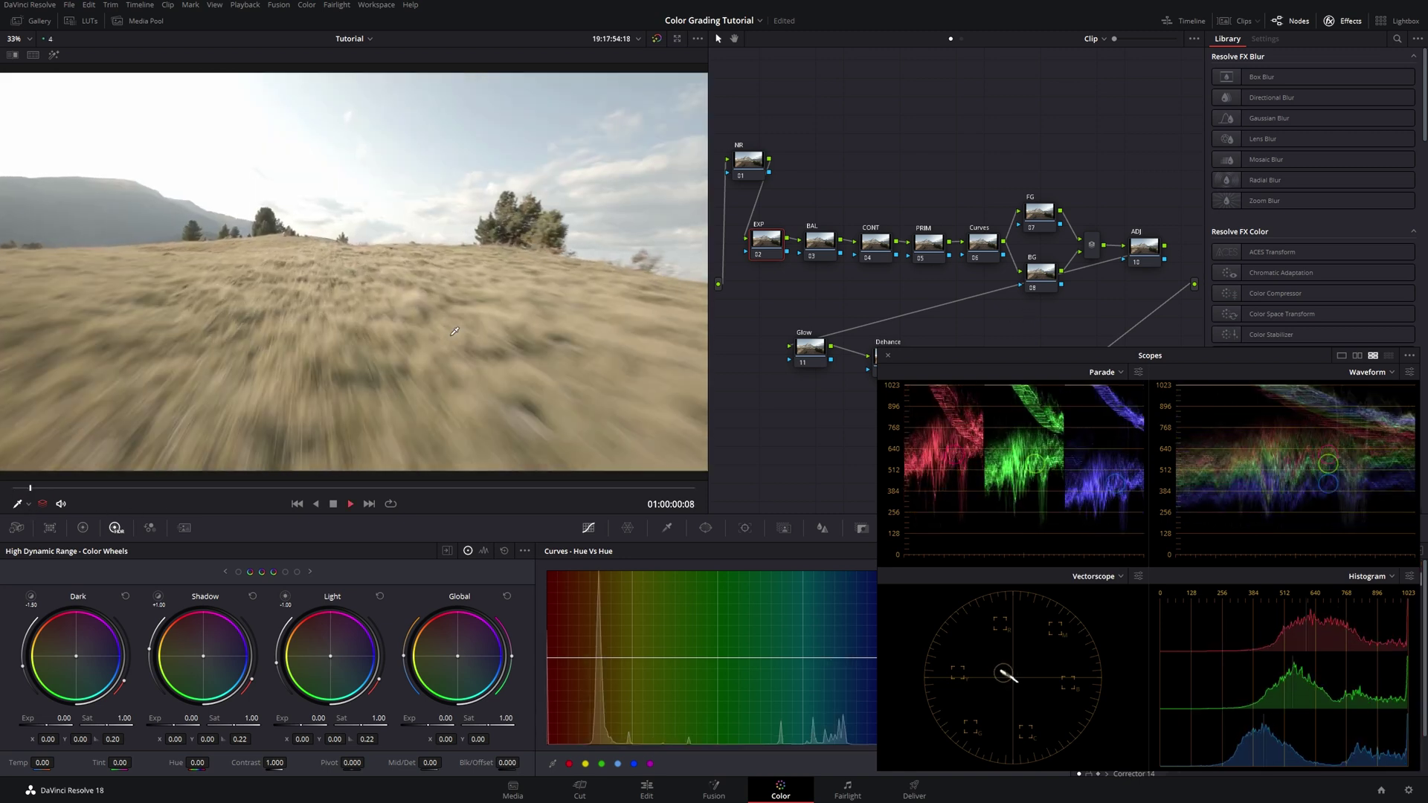
key("space")
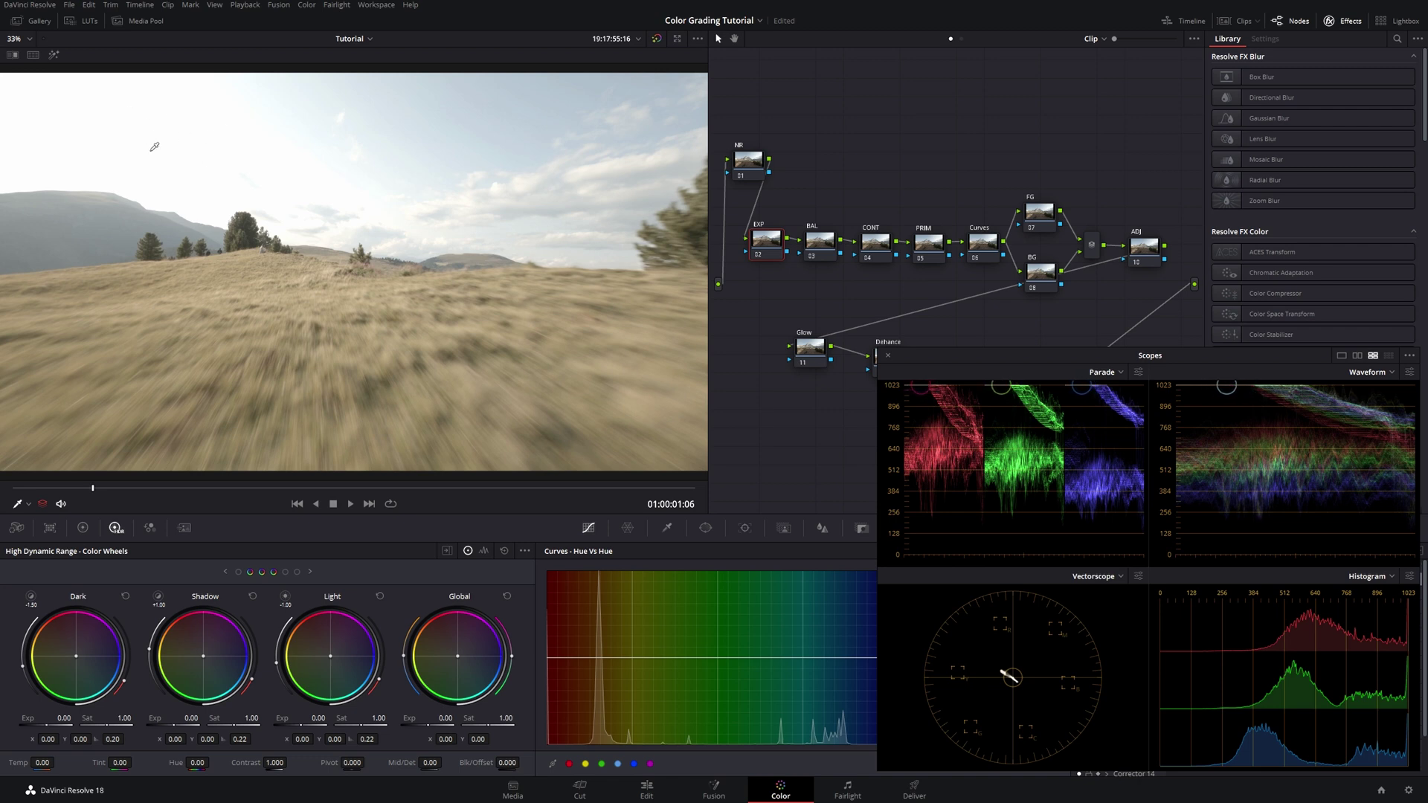
key("space")
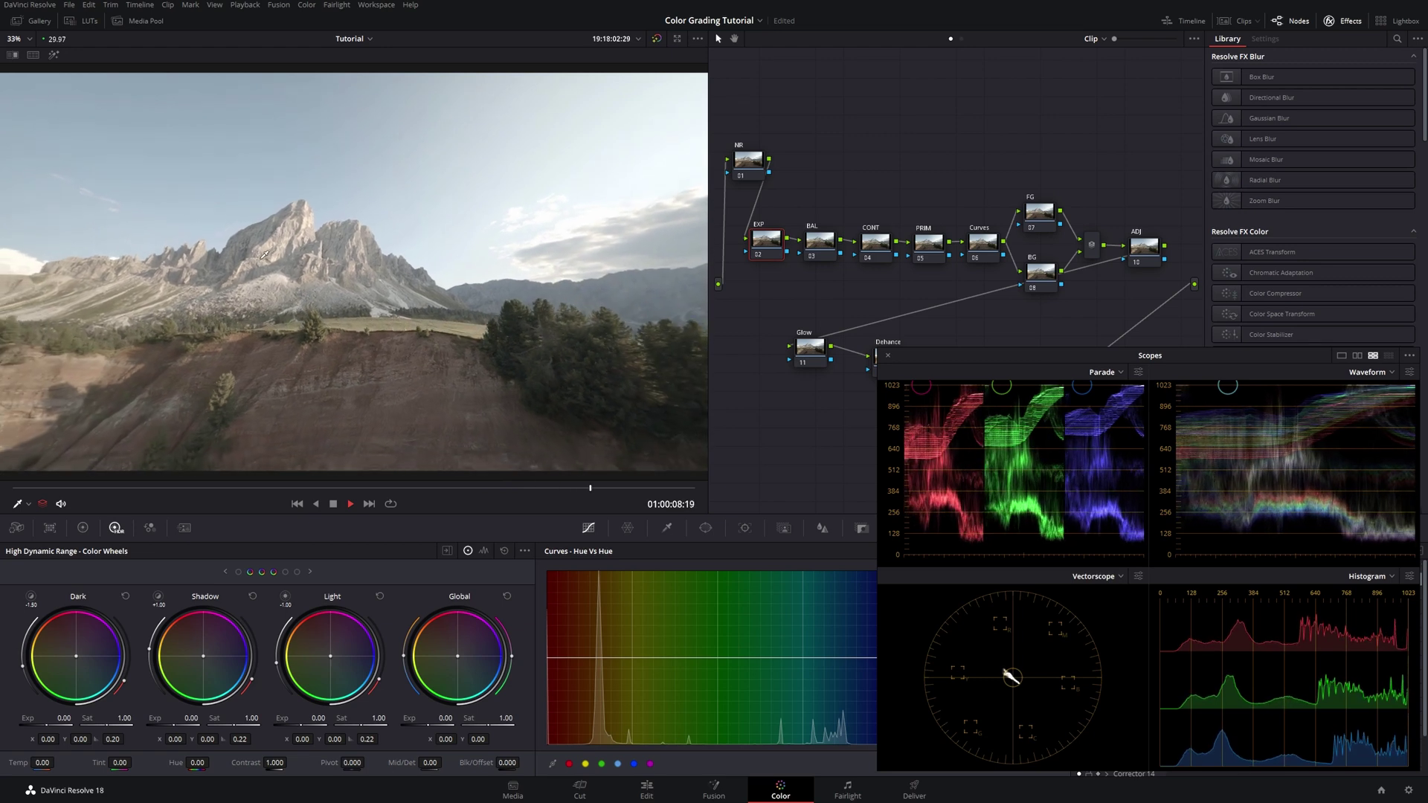
key("space")
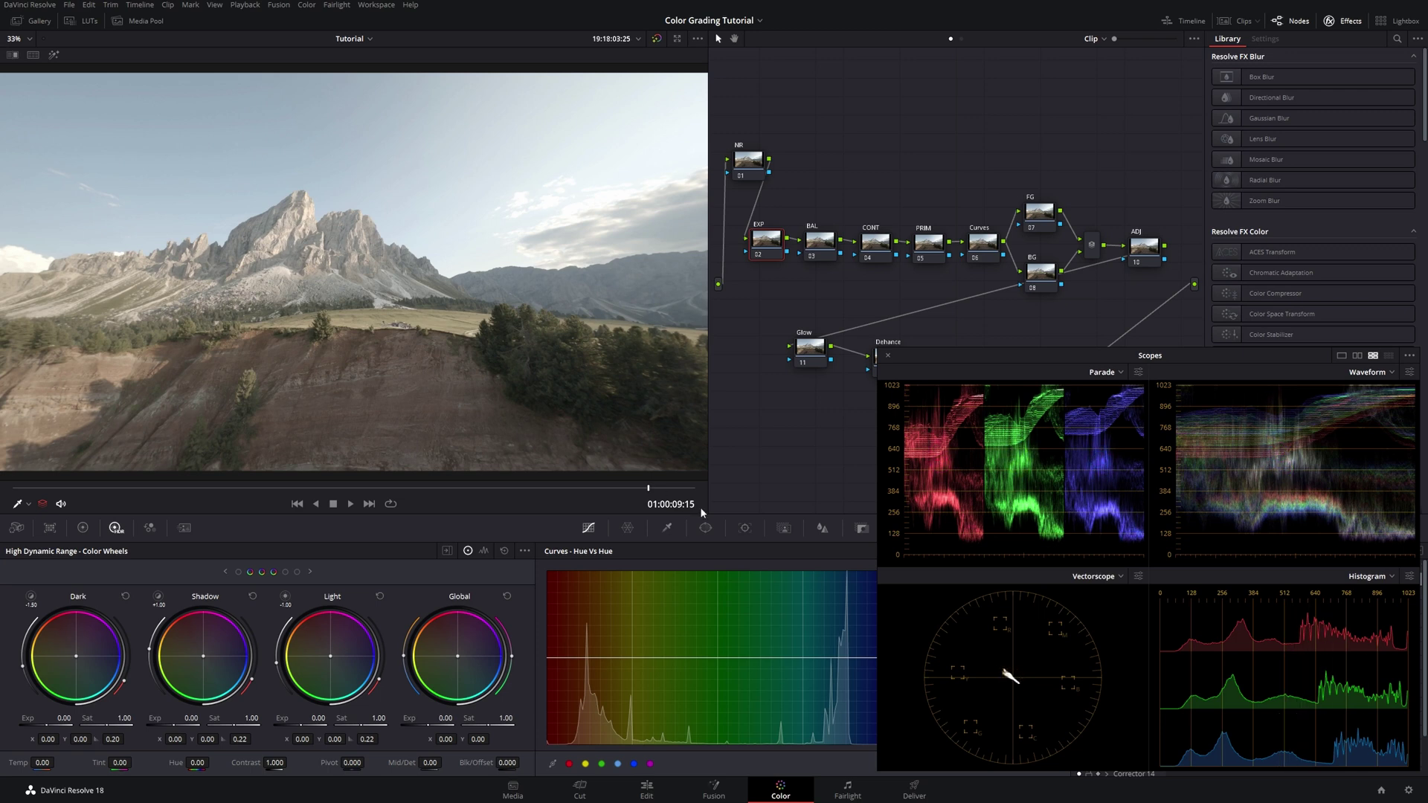
key("Down")
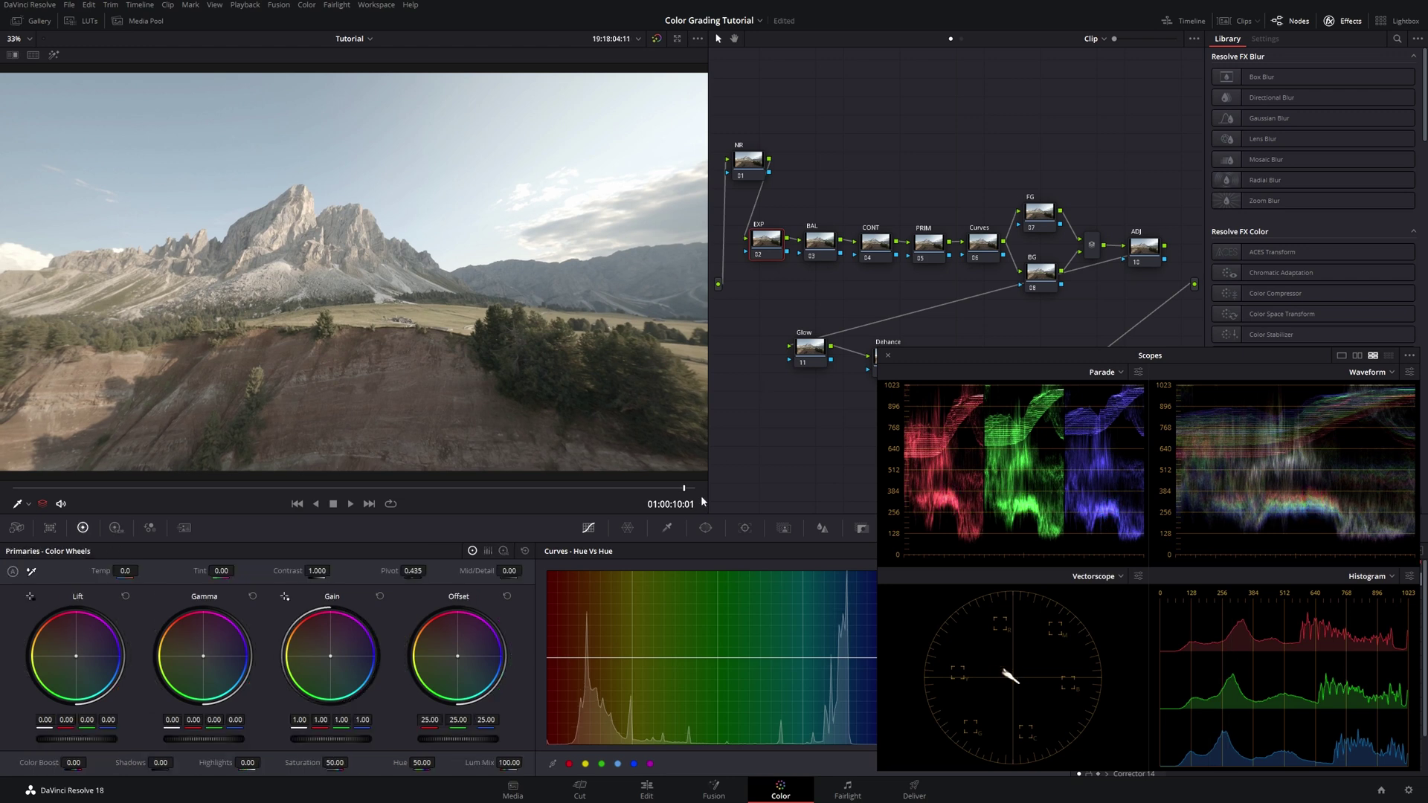
Set the HDR wheels' color space to Rec.709 with a Gamma 2.x curve
left_click(115, 529)
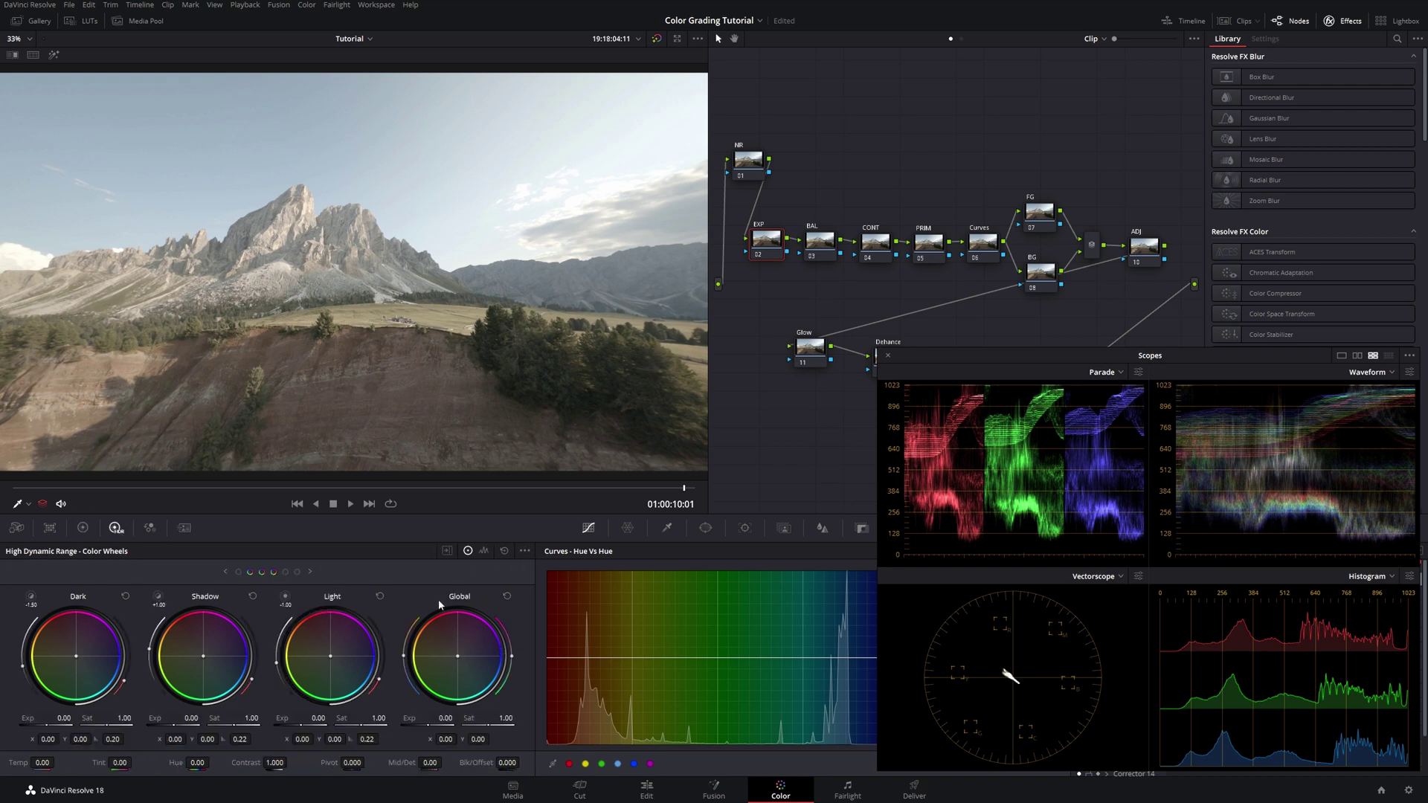
left_click(525, 552)
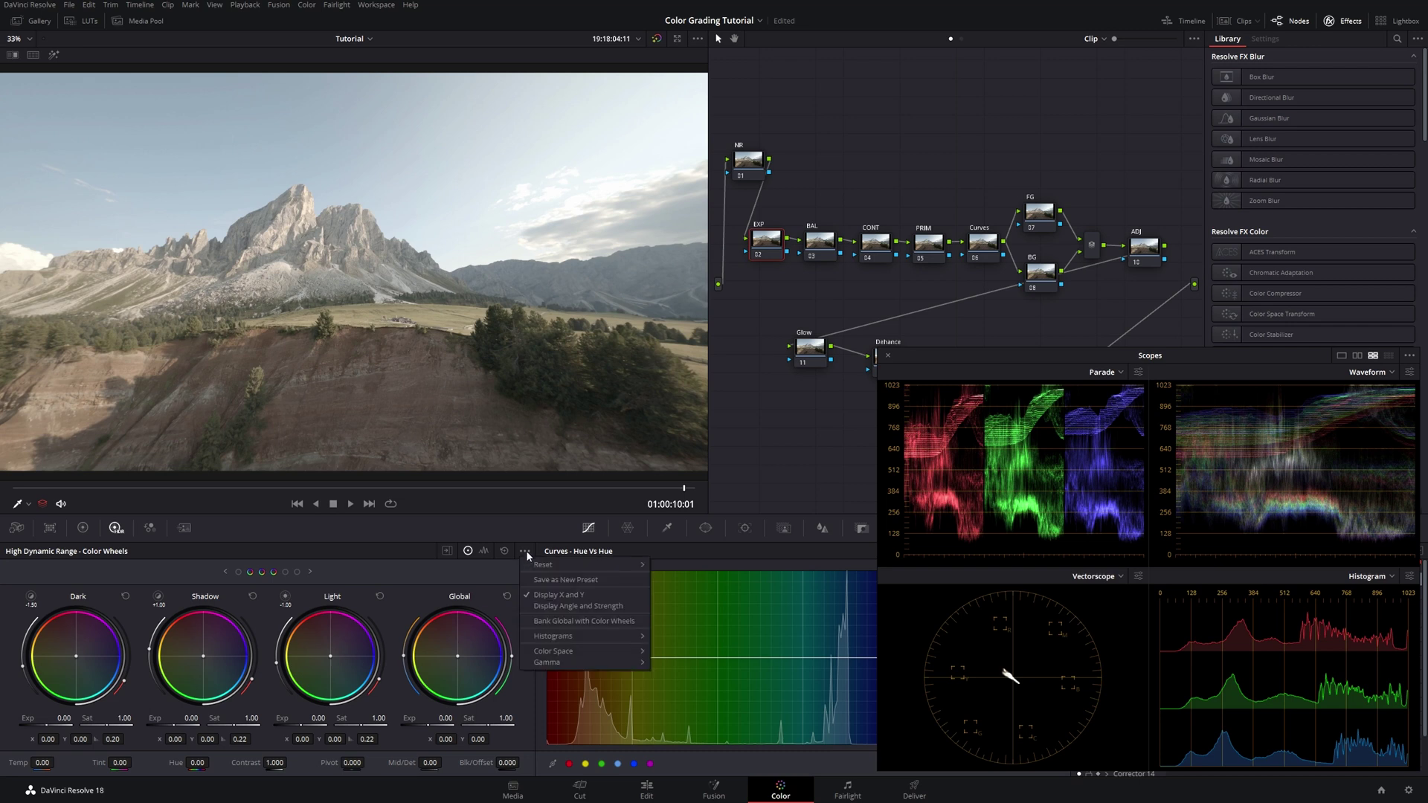
mouse_move(576, 651)
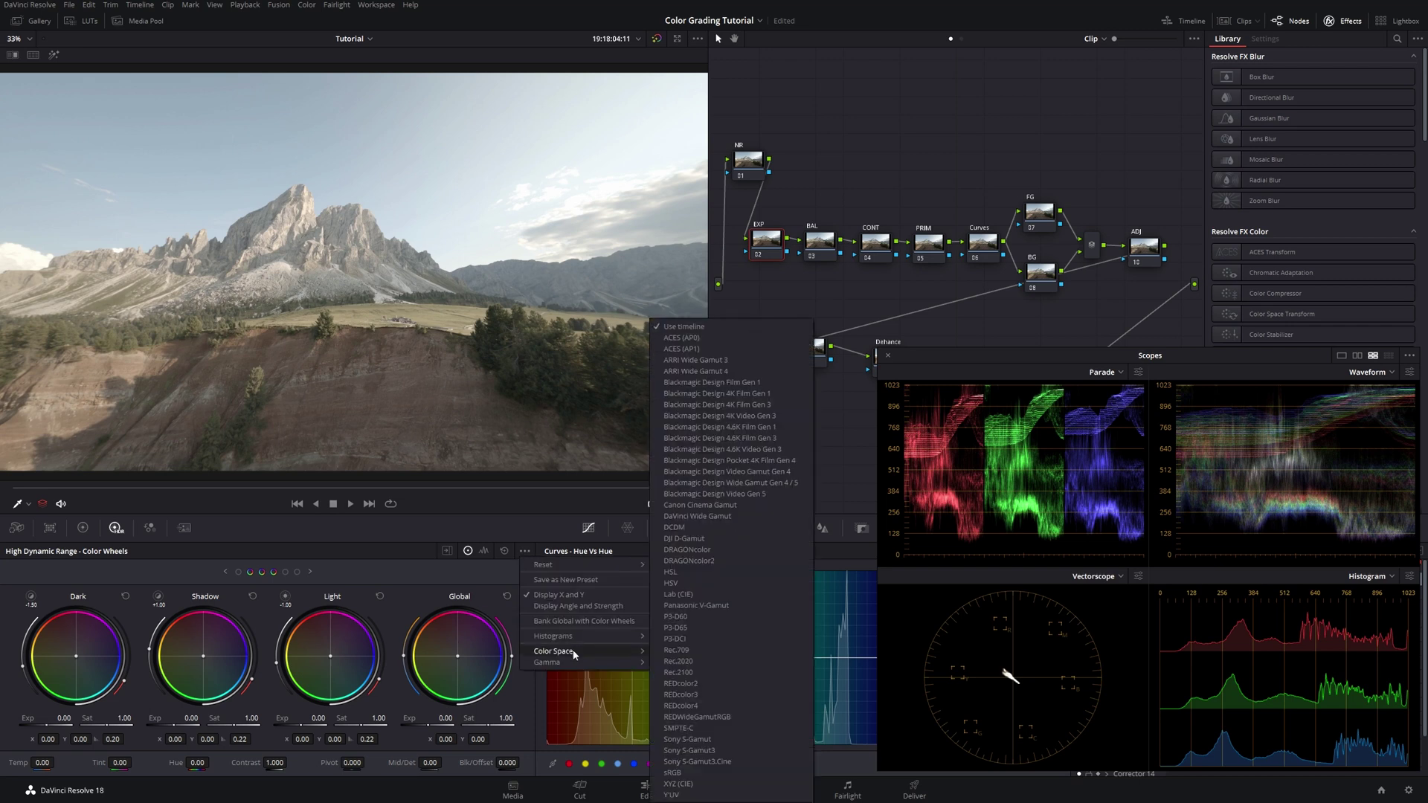
left_click(702, 651)
left_click(525, 551)
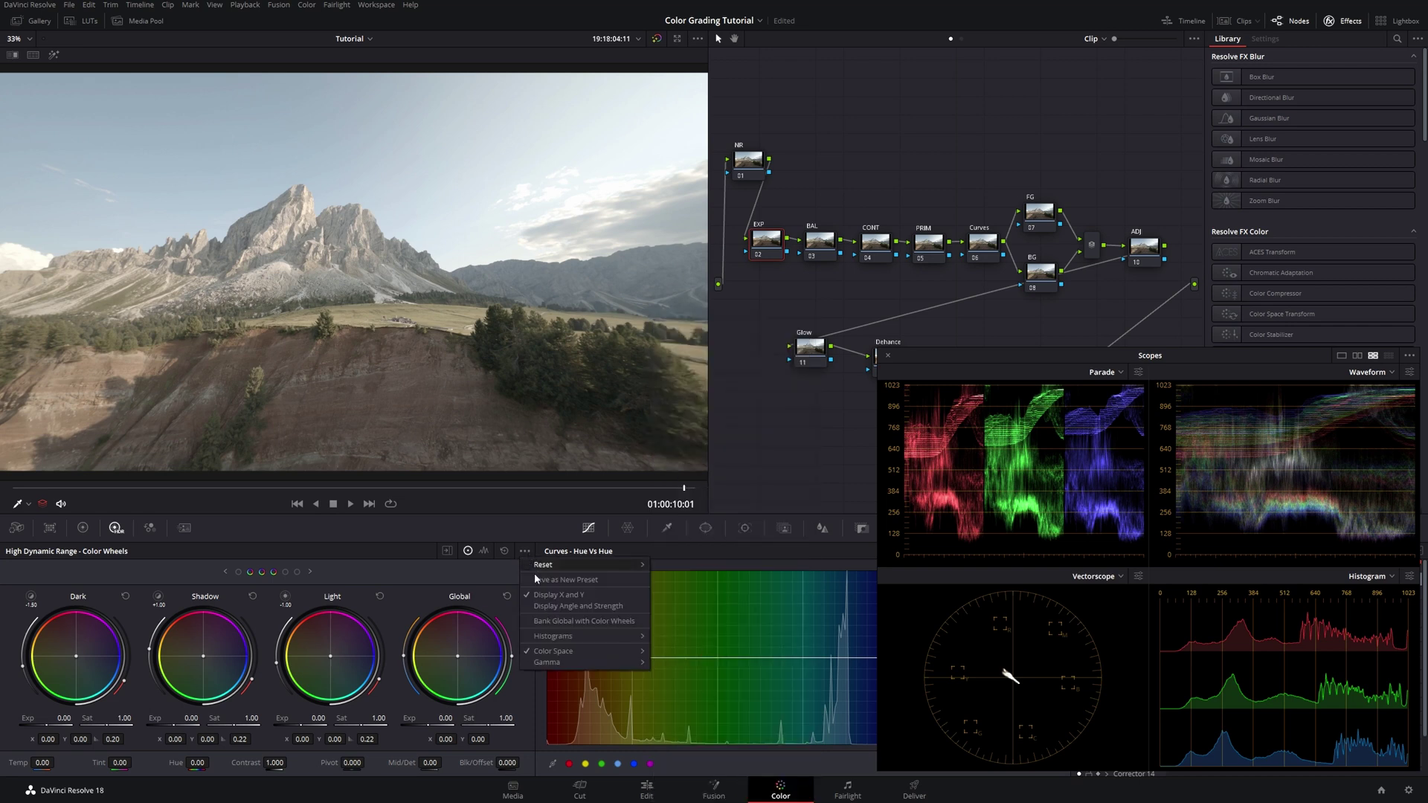
mouse_move(580, 662)
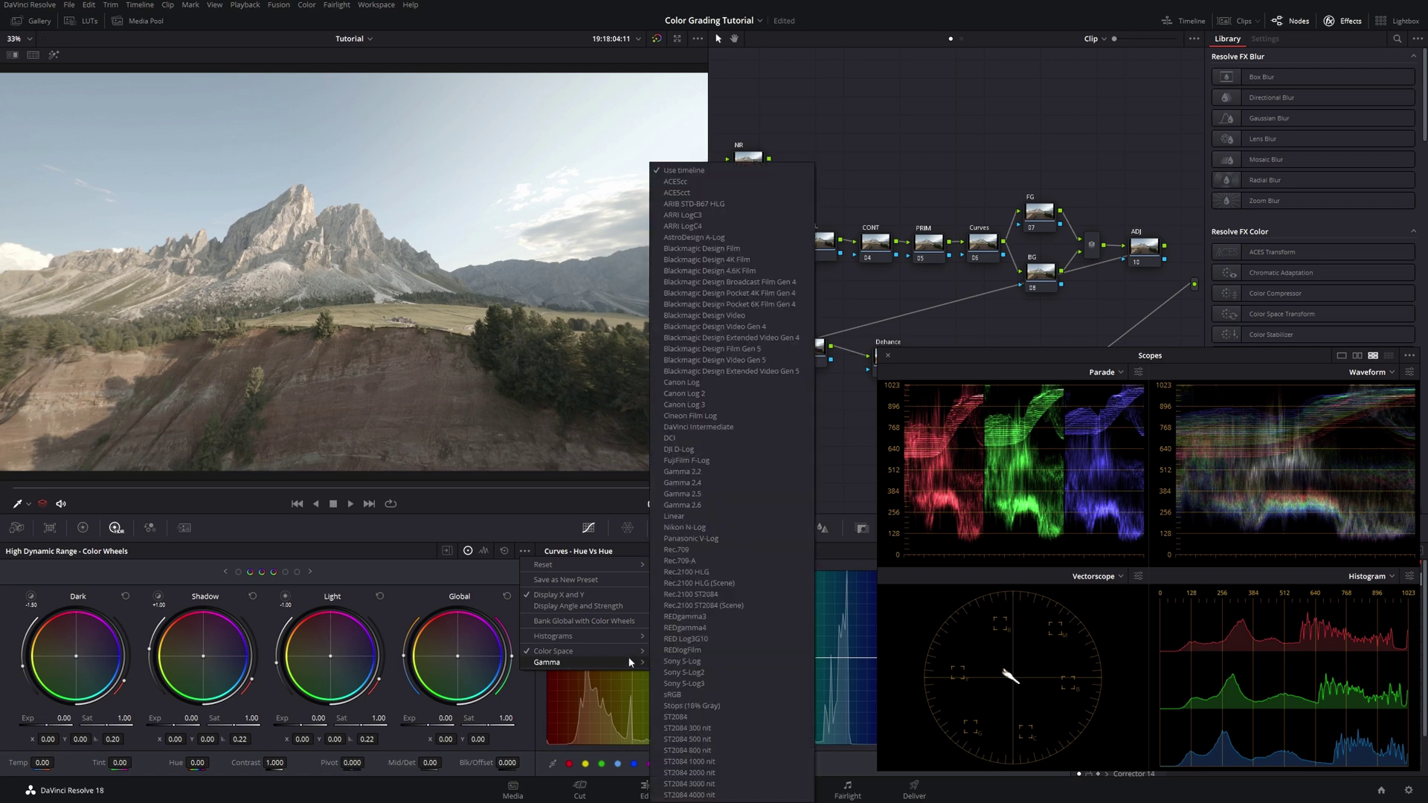
left_click(697, 494)
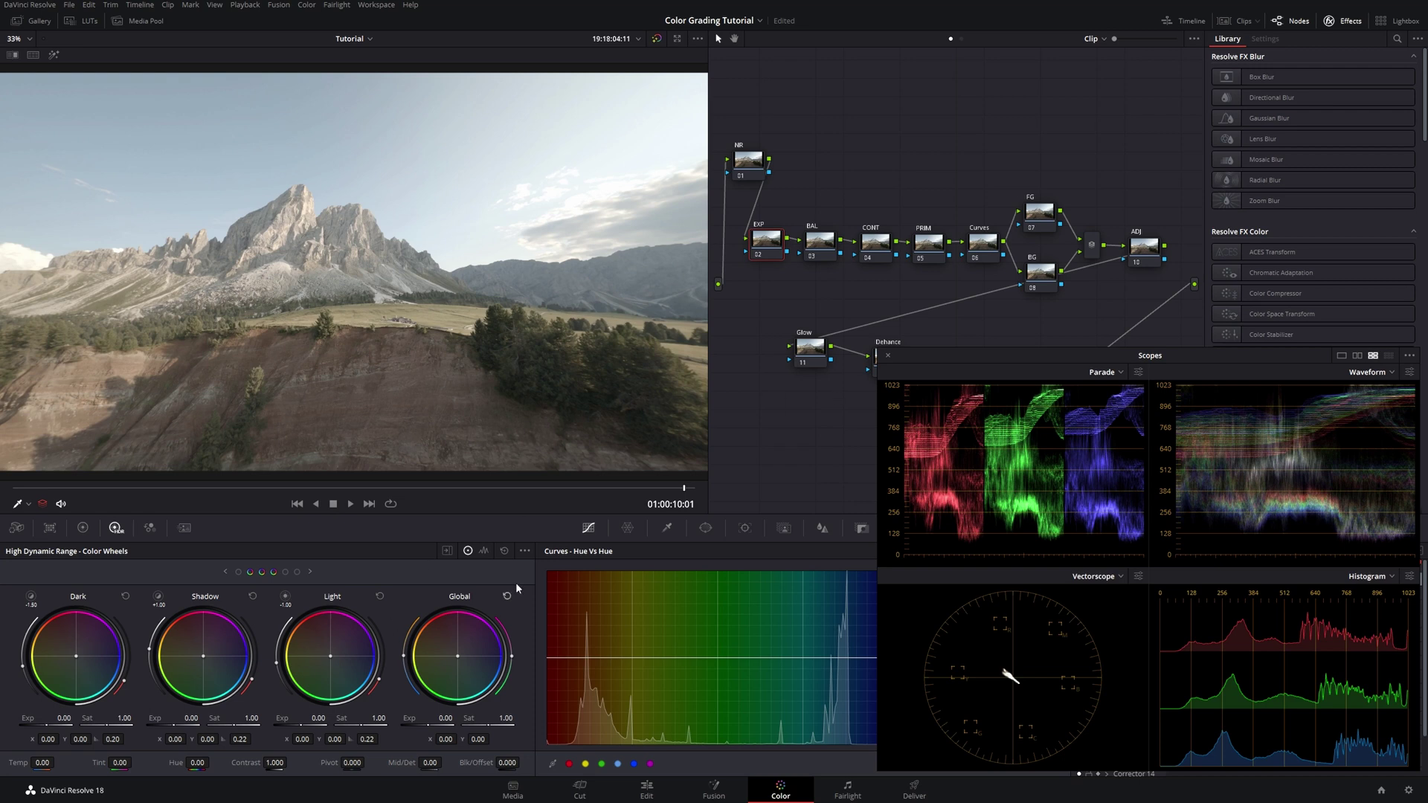
left_click(525, 551)
mouse_move(550, 651)
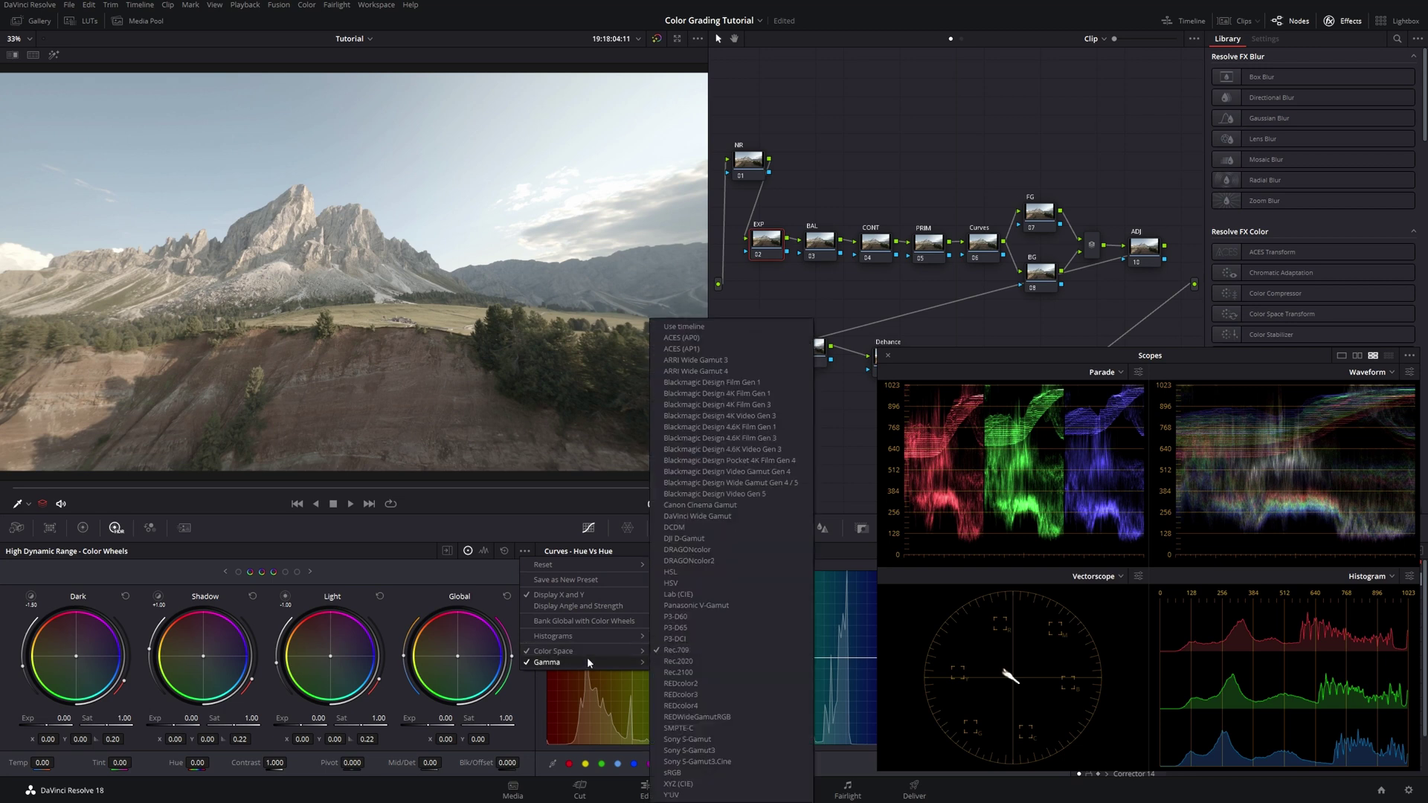
left_click(571, 610)
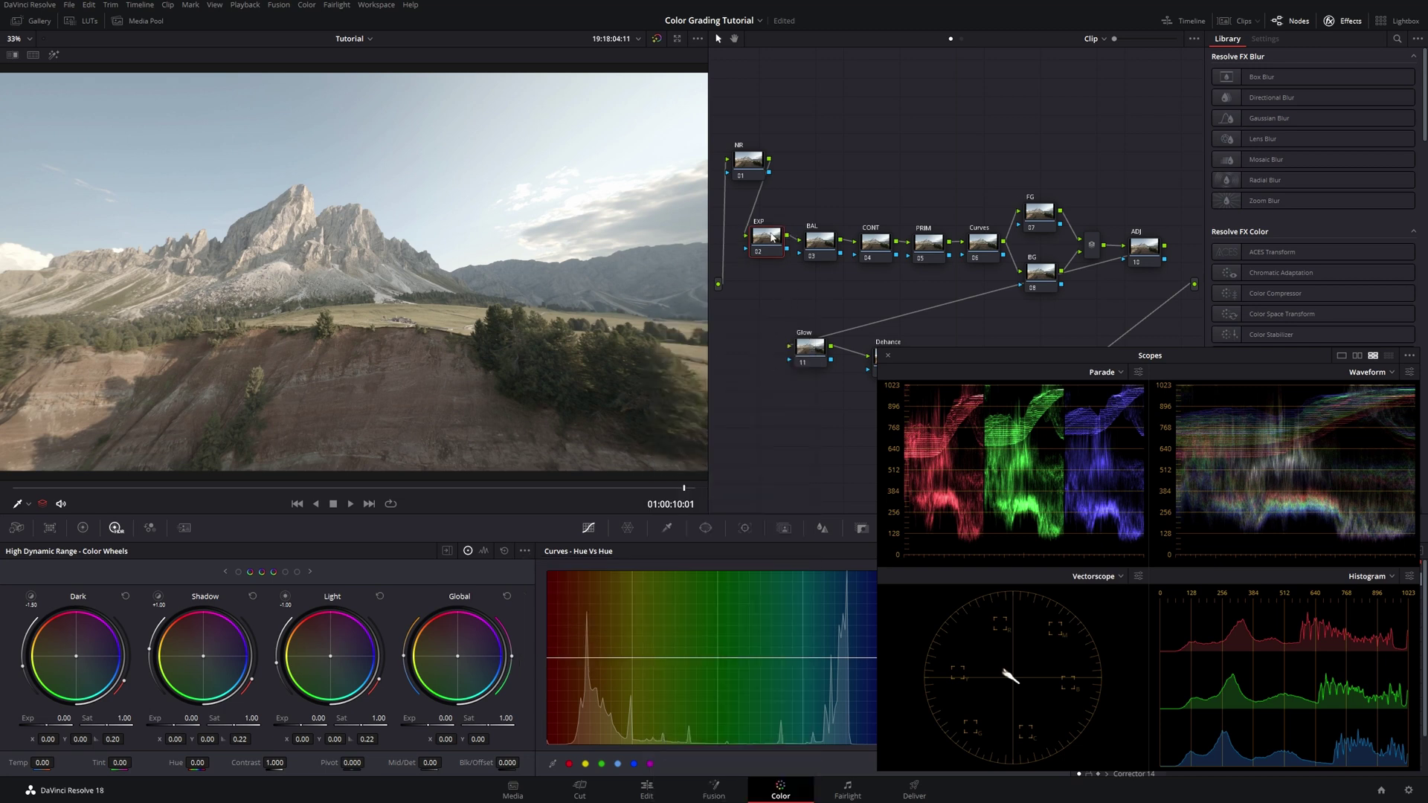
Lower Global Exposure to -0.16 and enable Display Qualifier Focus on the scopes
left_click(445, 718)
type("-1")
key("Return")
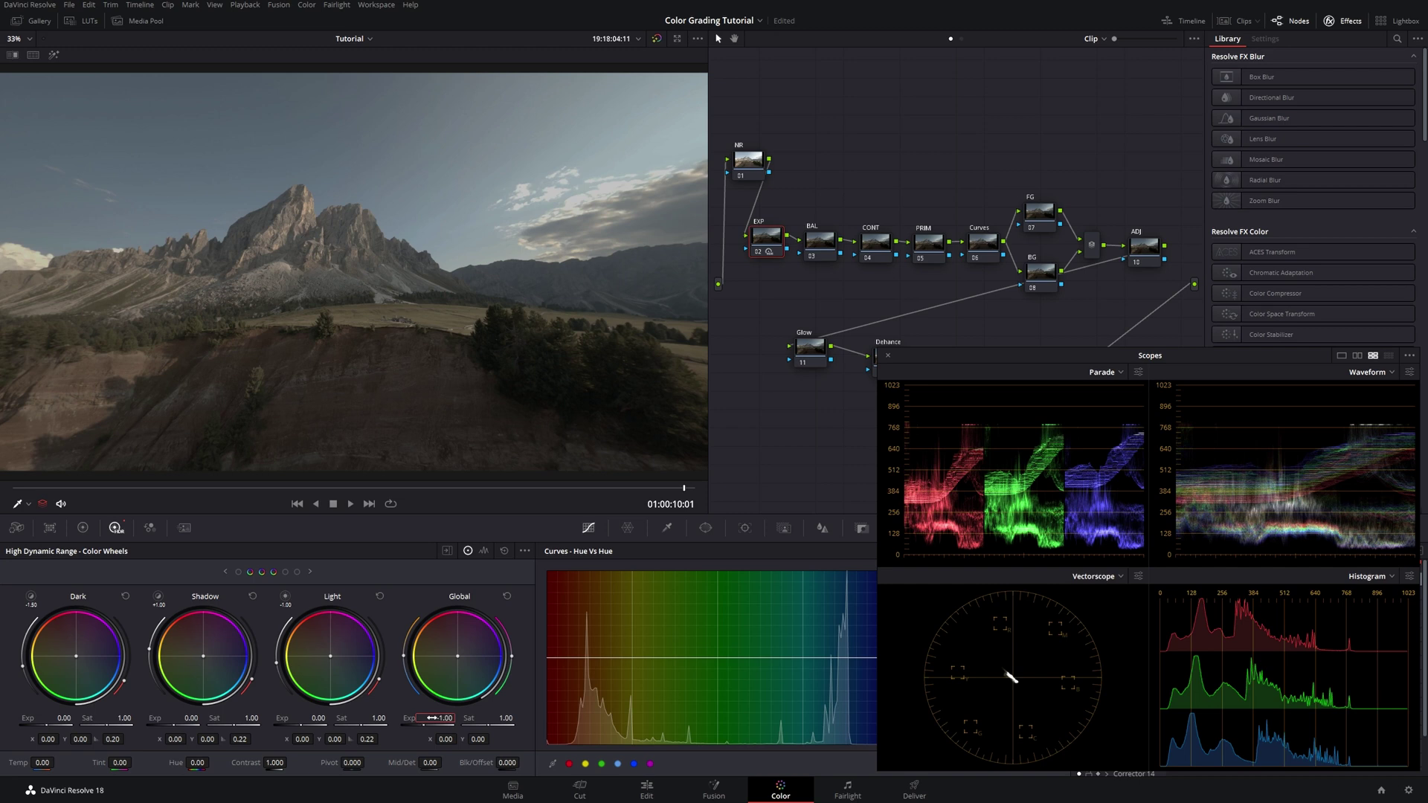
left_click_drag(417, 718, 441, 718)
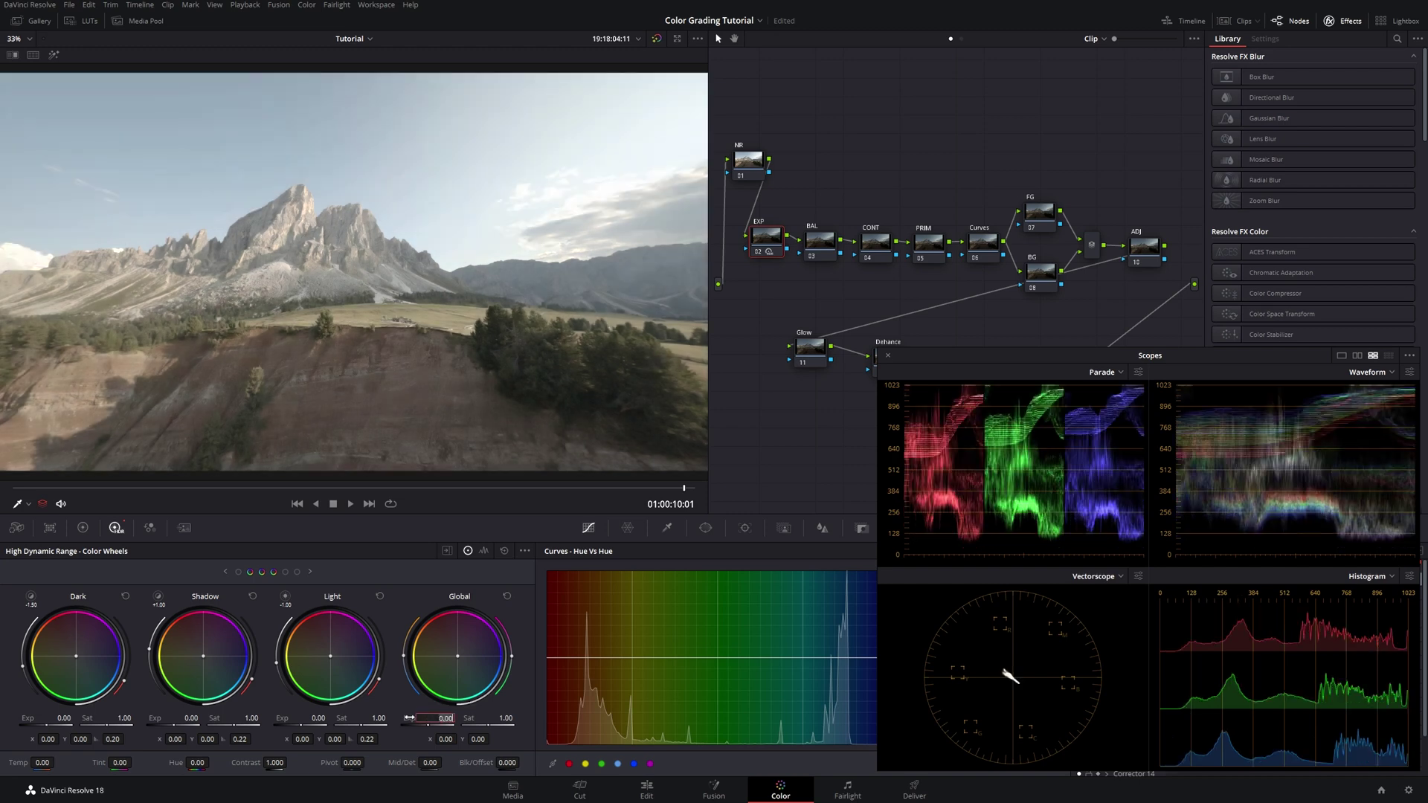
left_click_drag(444, 718, 434, 718)
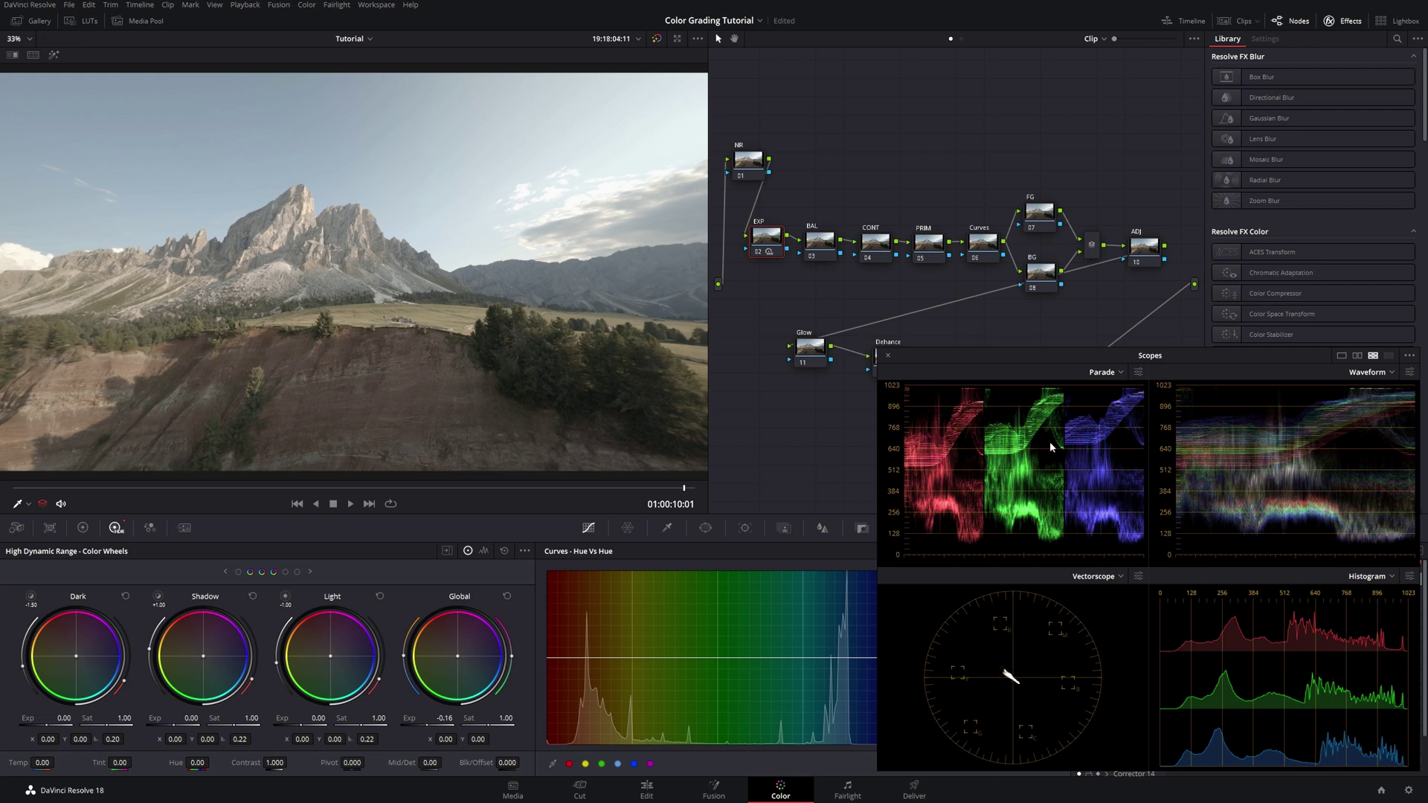
left_click(1409, 356)
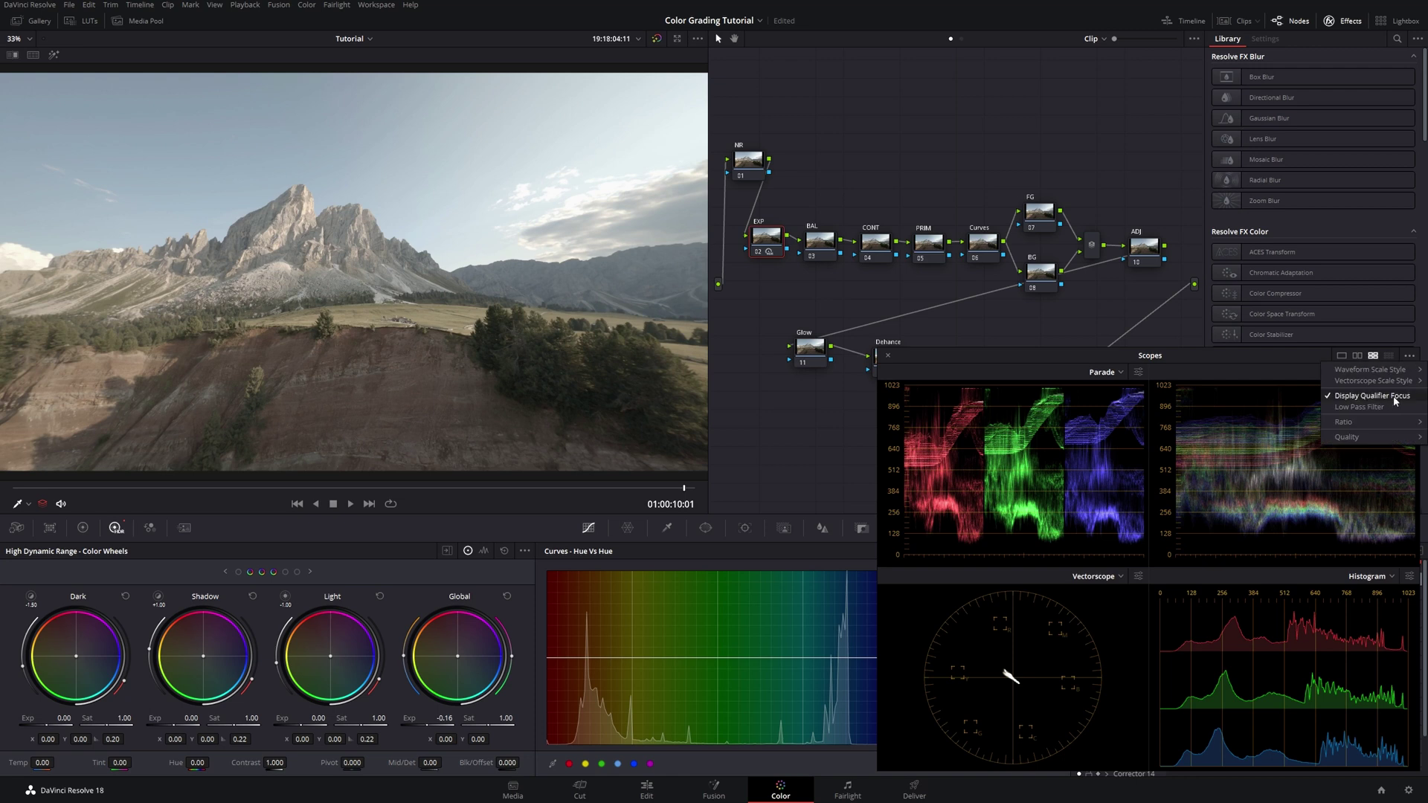
left_click(767, 353)
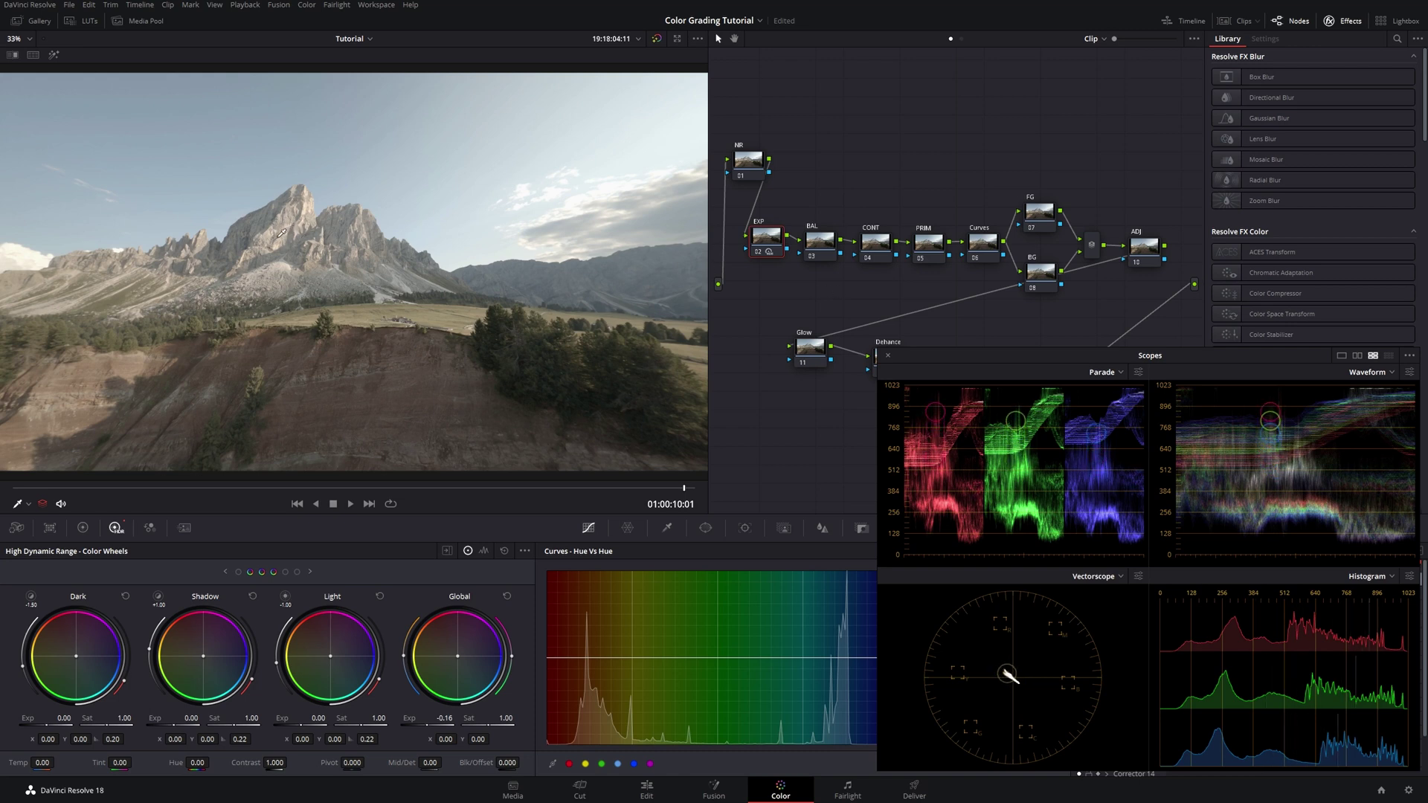
Select the BAL node and magnify the vectorscope trace 2x
left_click(822, 241)
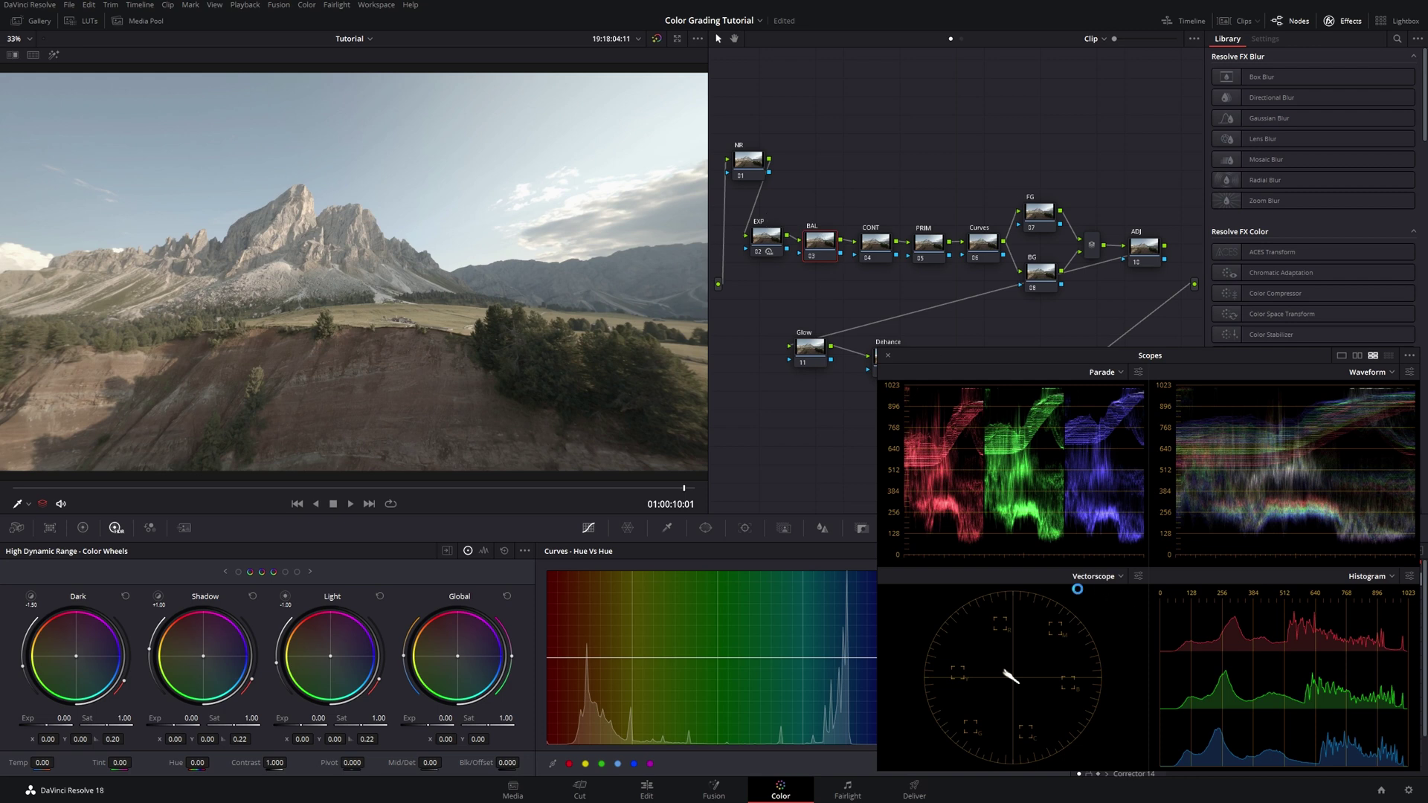
left_click(1138, 577)
left_click(1031, 702)
On the Primaries wheels, nudge Offset toward green, then reset it to neutral
left_click(84, 528)
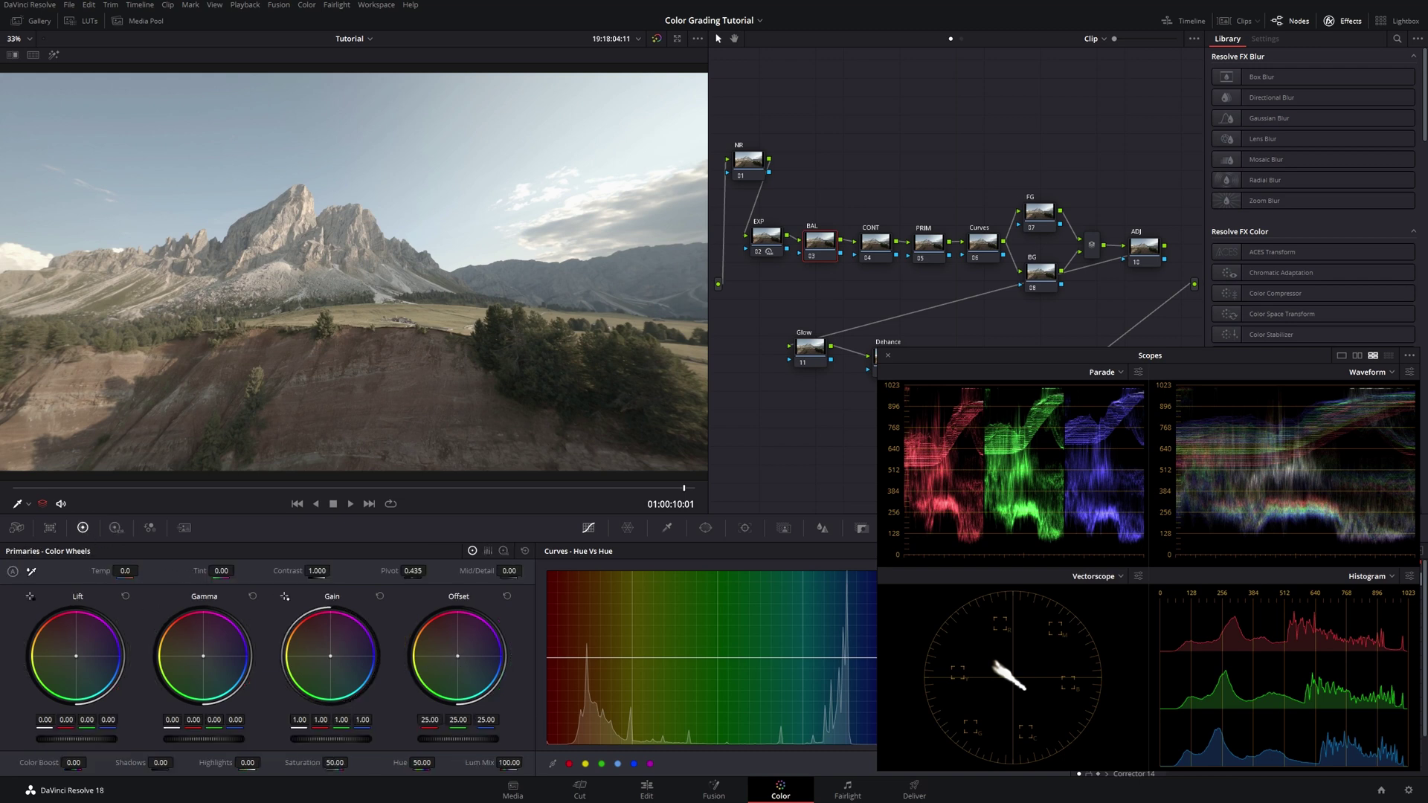
left_click_drag(457, 656, 456, 657)
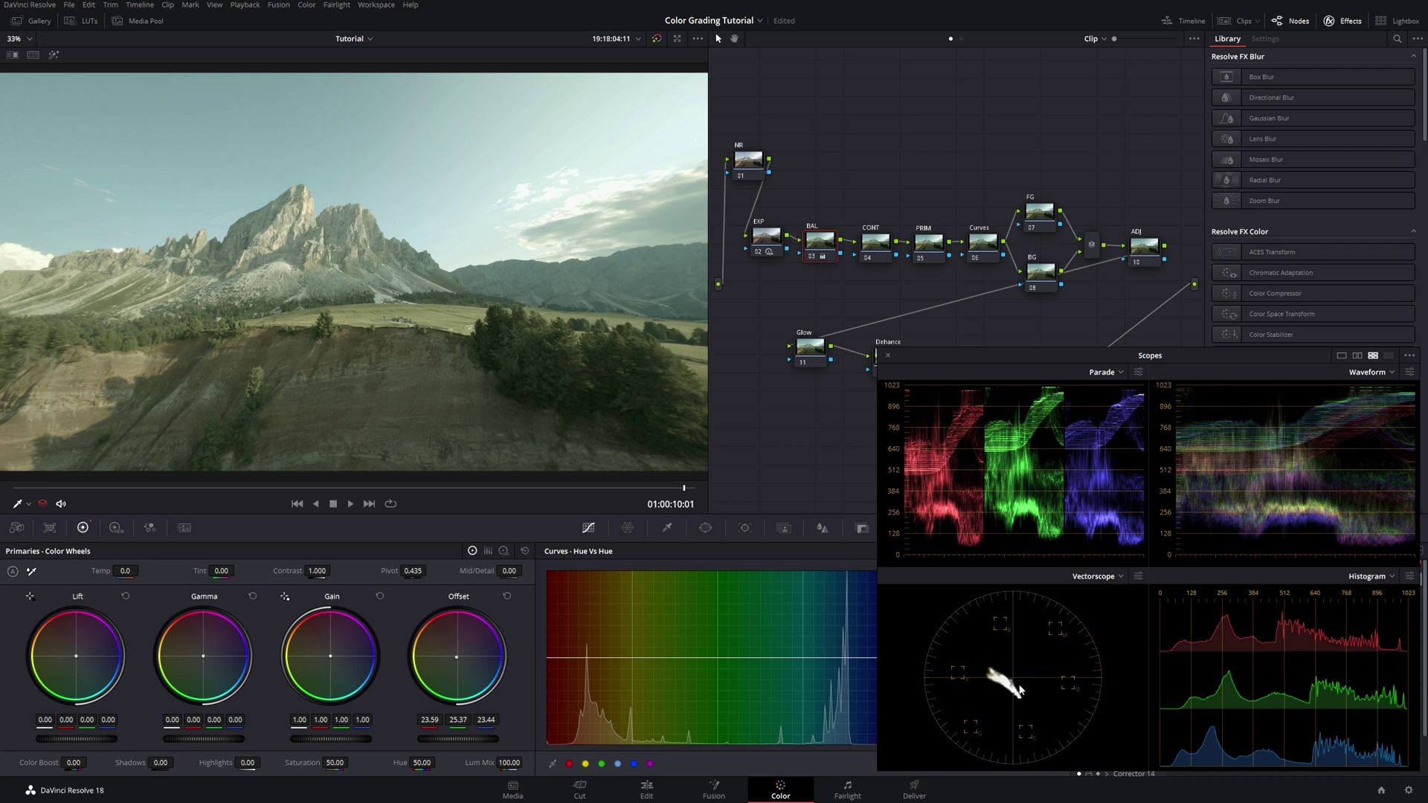
left_click(507, 597)
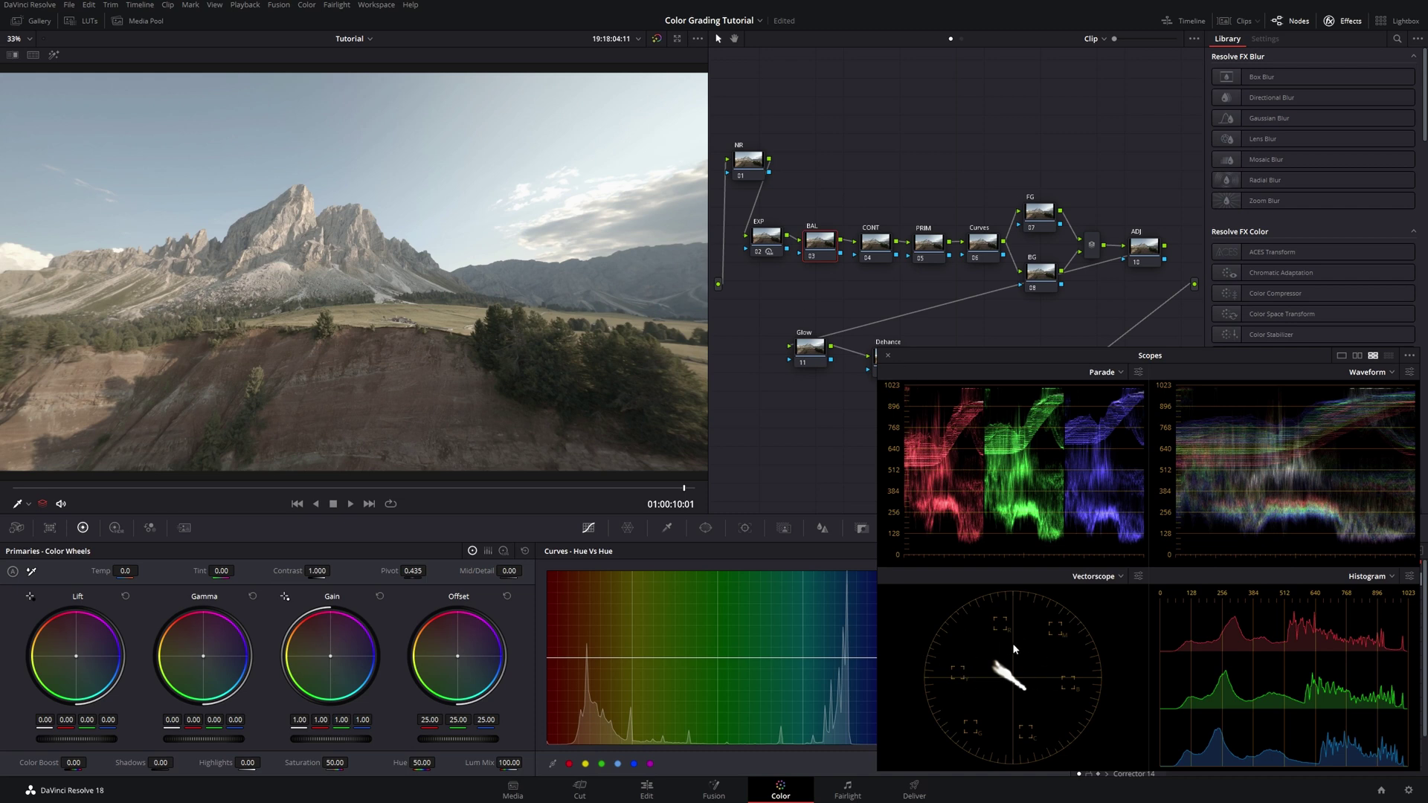
left_click(876, 249)
Set the CONT node's Gain to 1.09, Gamma to -0.04 and Contrast to 1.070
left_click_drag(331, 738, 339, 738)
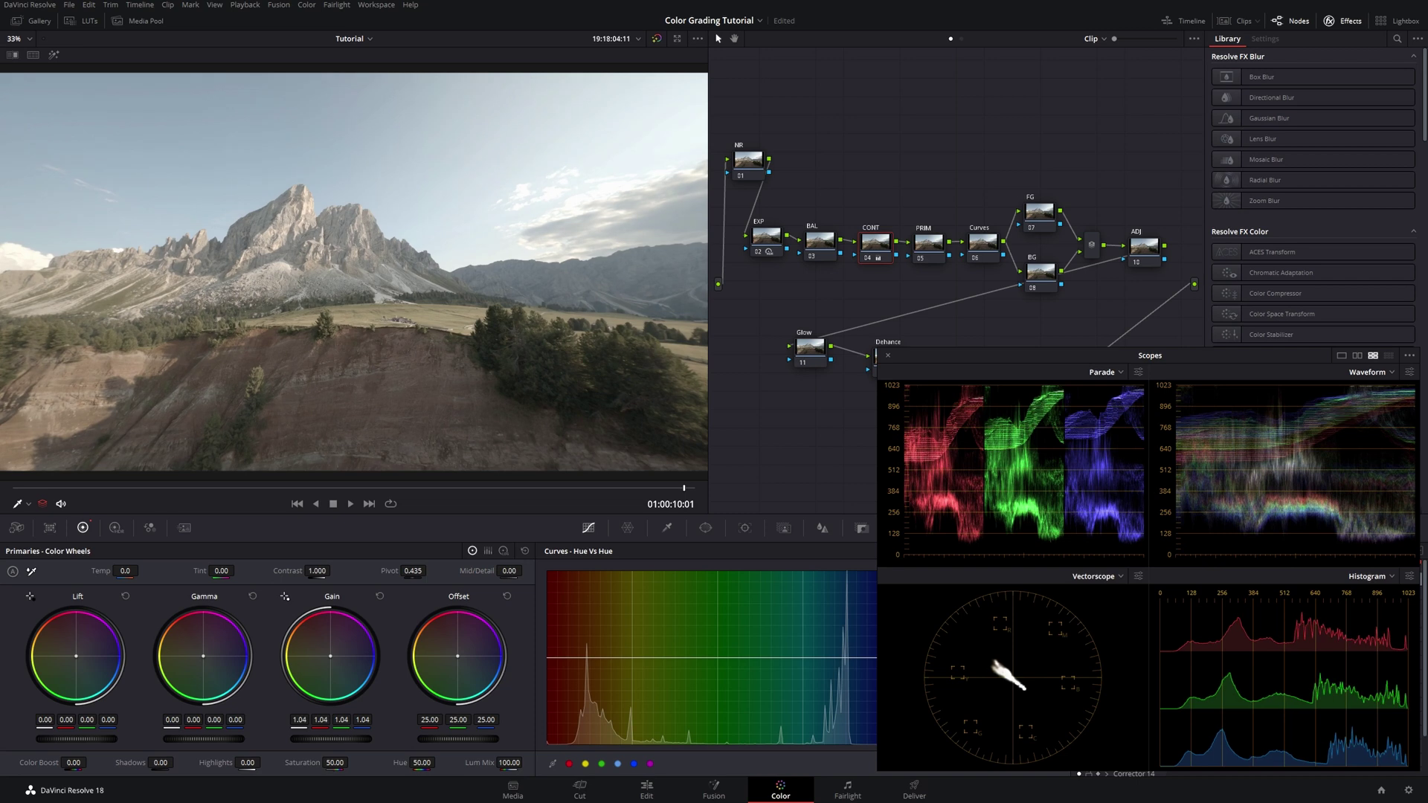
left_click_drag(201, 740, 189, 740)
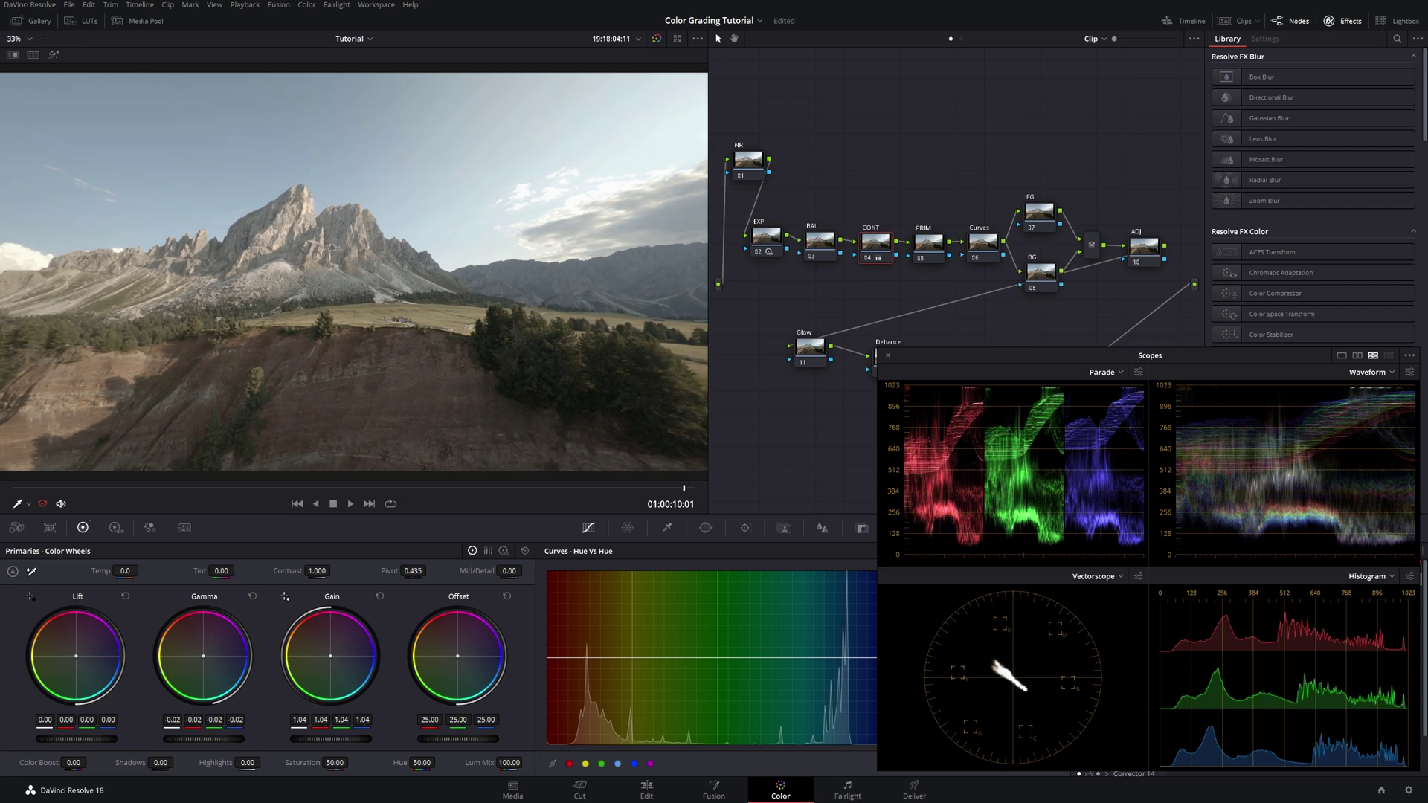
left_click_drag(296, 744, 313, 741)
left_click_drag(205, 738, 202, 739)
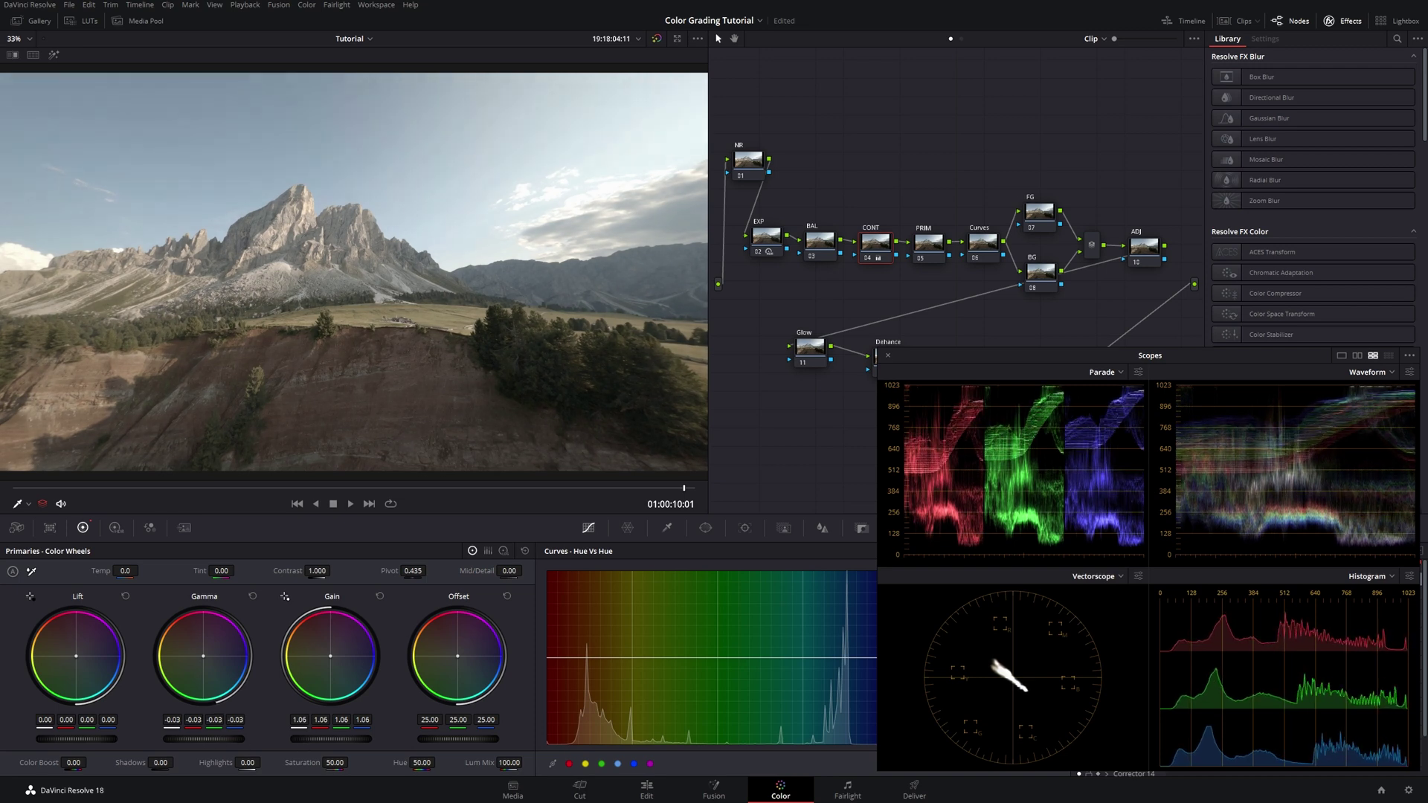
left_click_drag(314, 741, 329, 741)
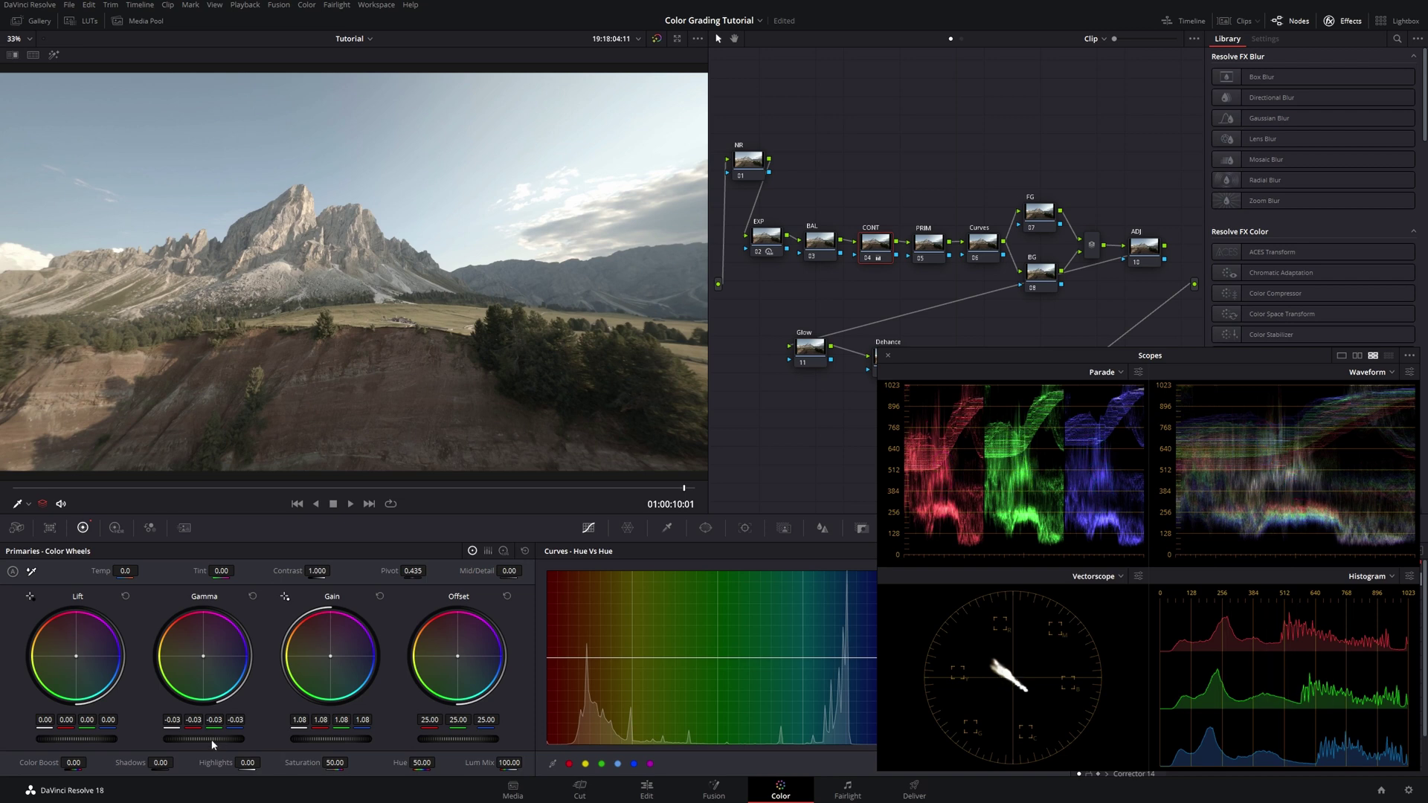
left_click_drag(203, 738, 177, 735)
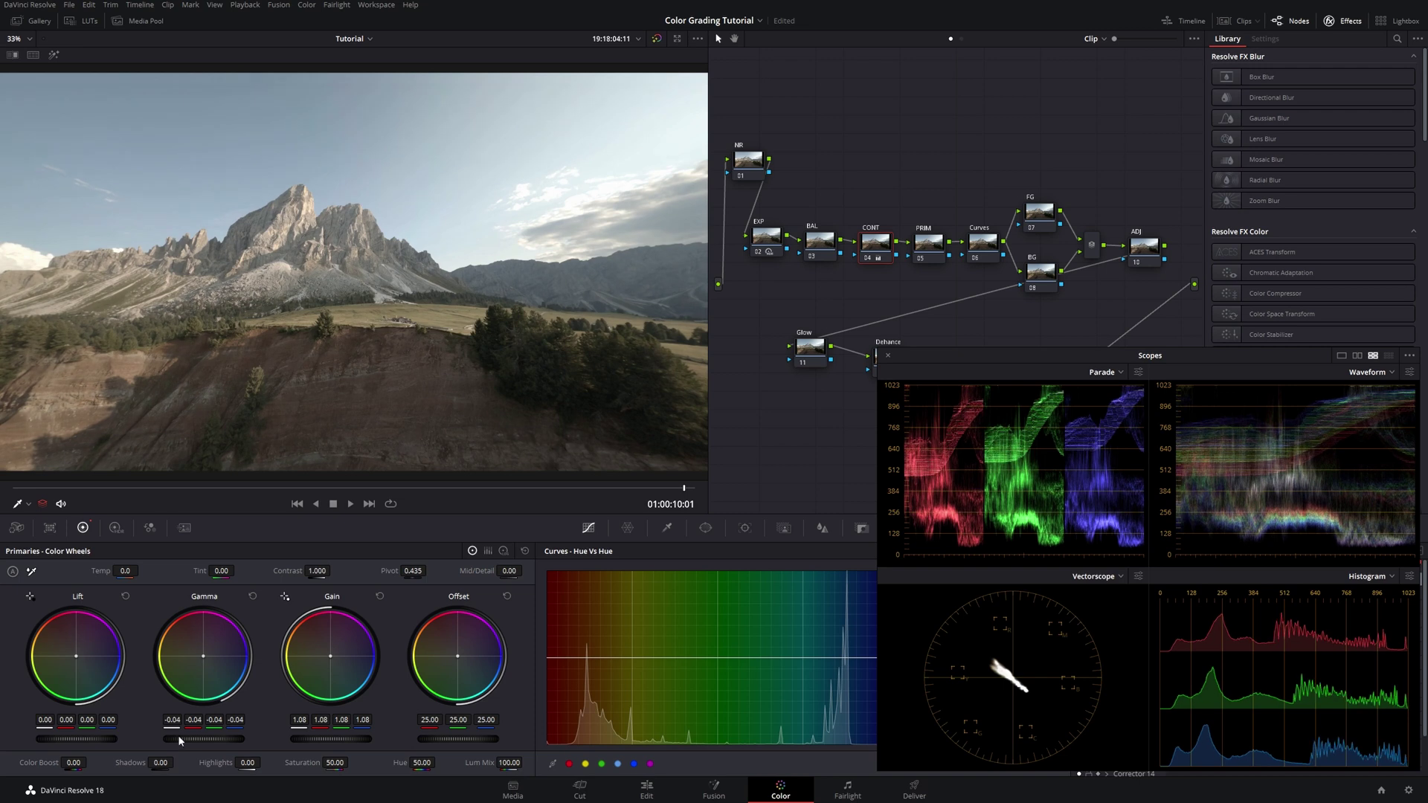
left_click_drag(311, 739, 320, 739)
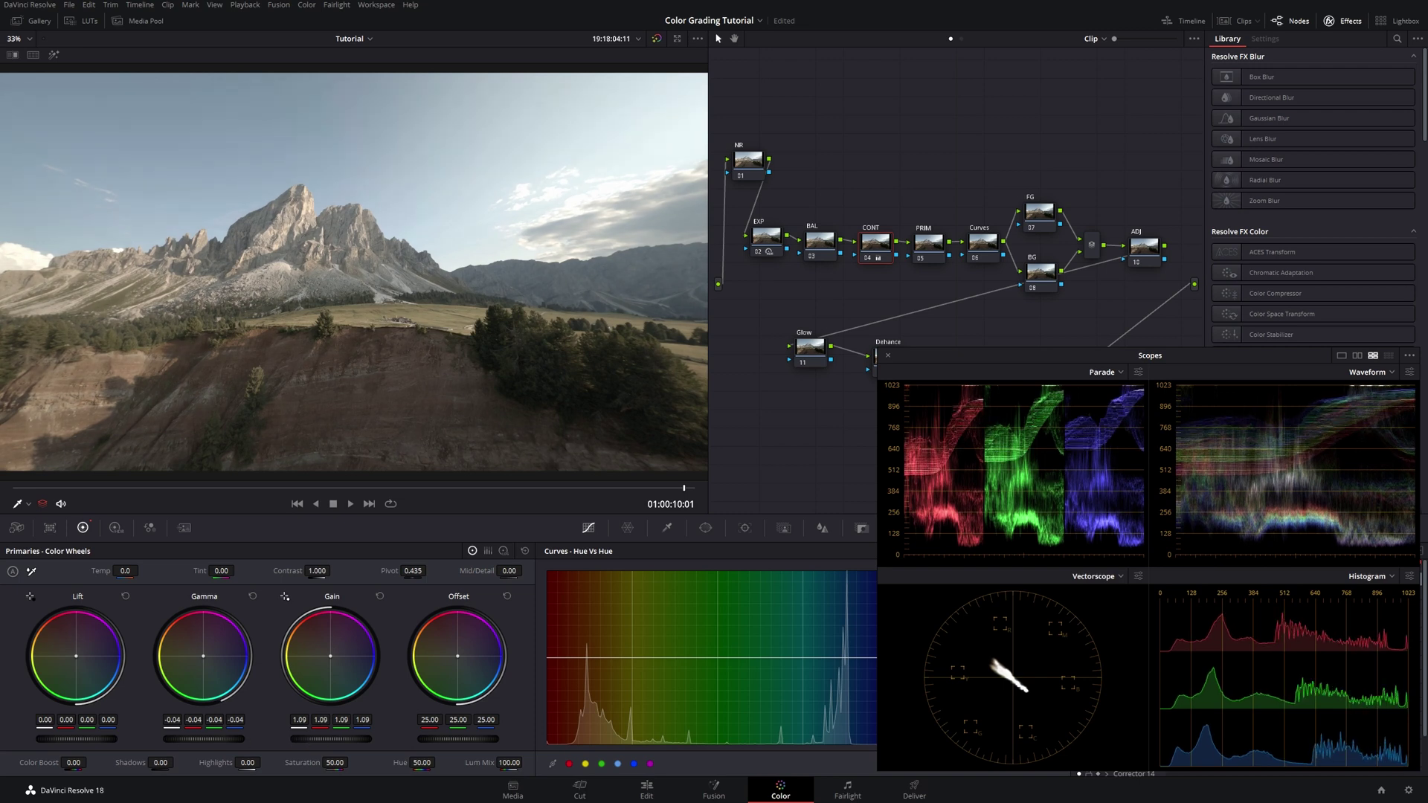
left_click_drag(281, 570, 321, 571)
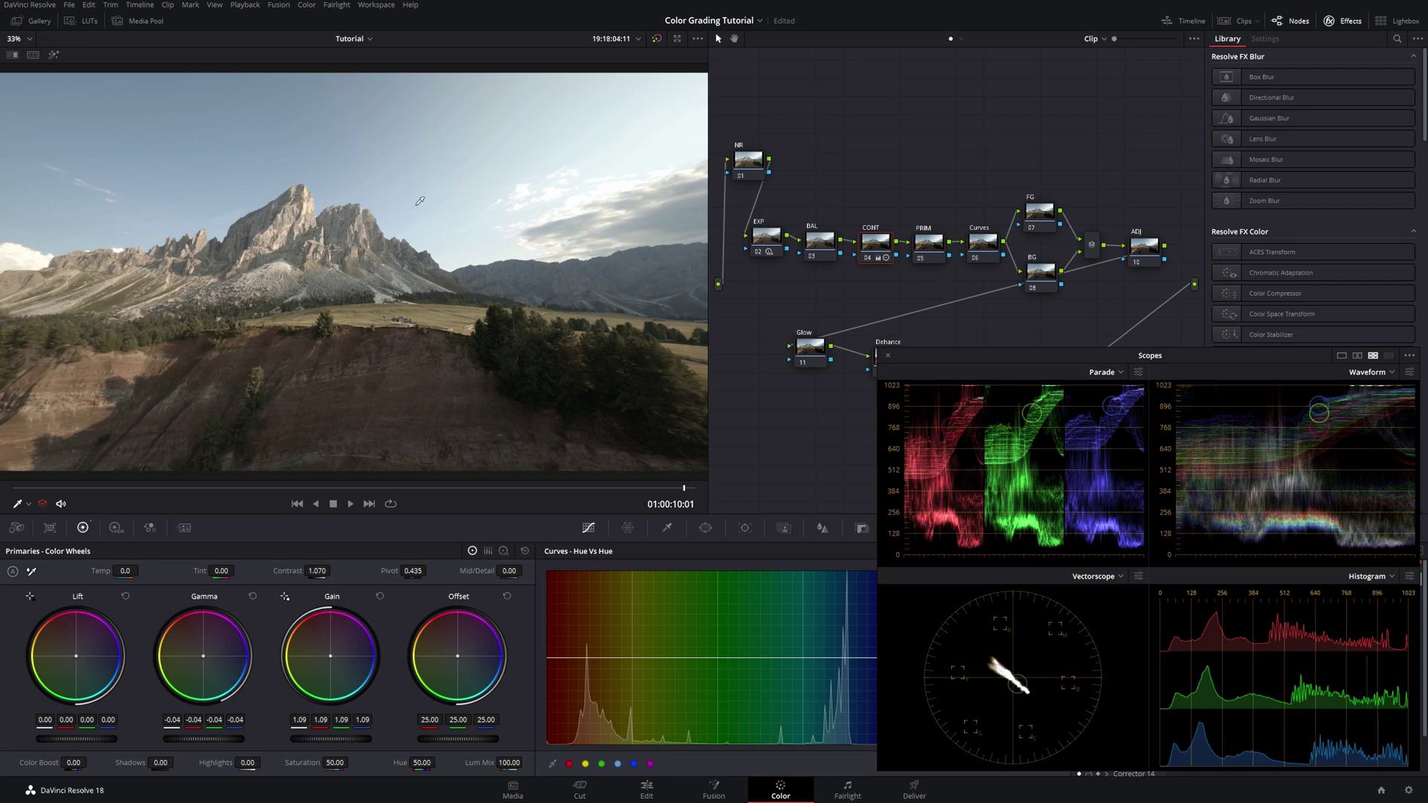
Toggle the CONT node off and on with Ctrl+D to compare before and after
key("ctrl+d")
key("ctrl+d")
key("ctrl+d")
key("ctrl+d")
key("ctrl+d")
key("ctrl+d")
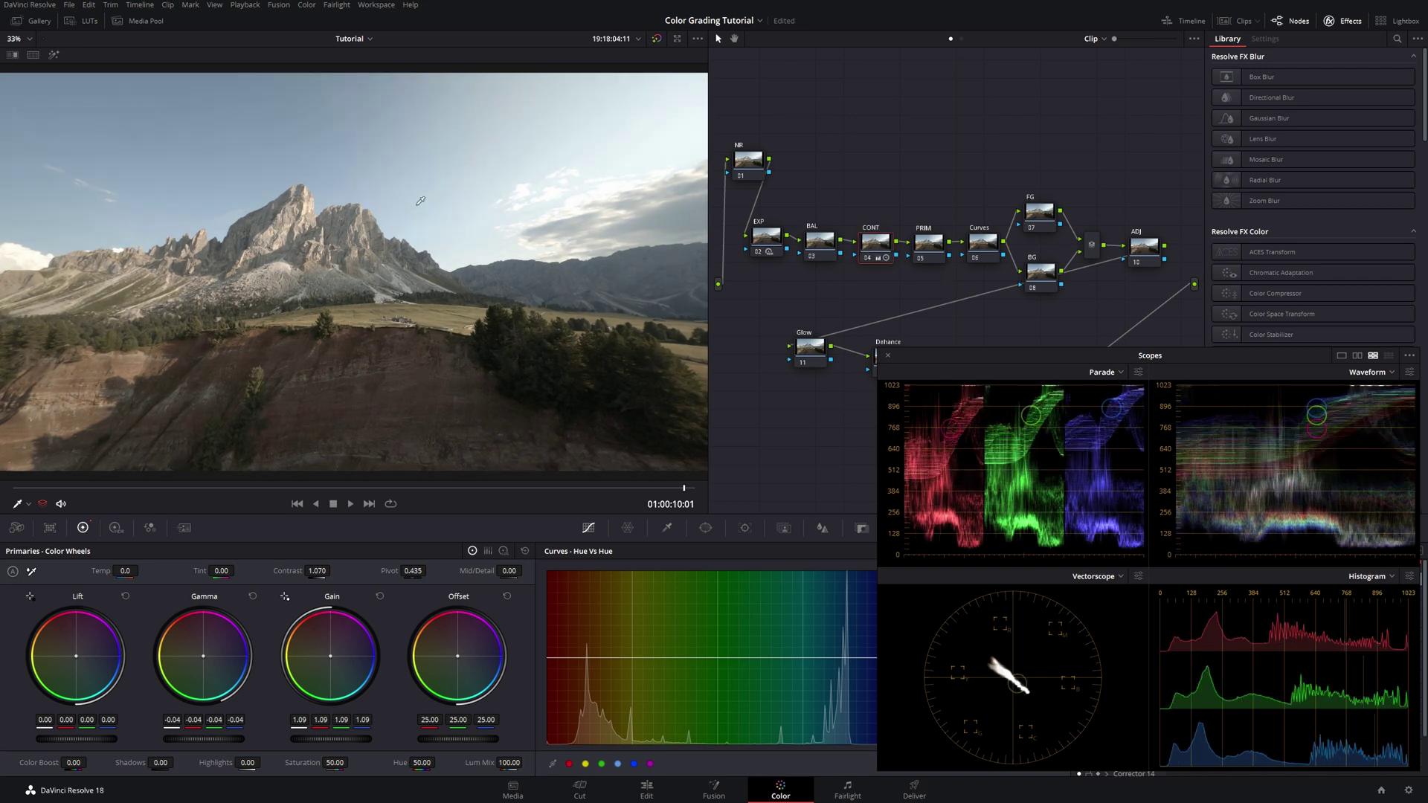
key("ctrl+d")
key("ctrl+d")
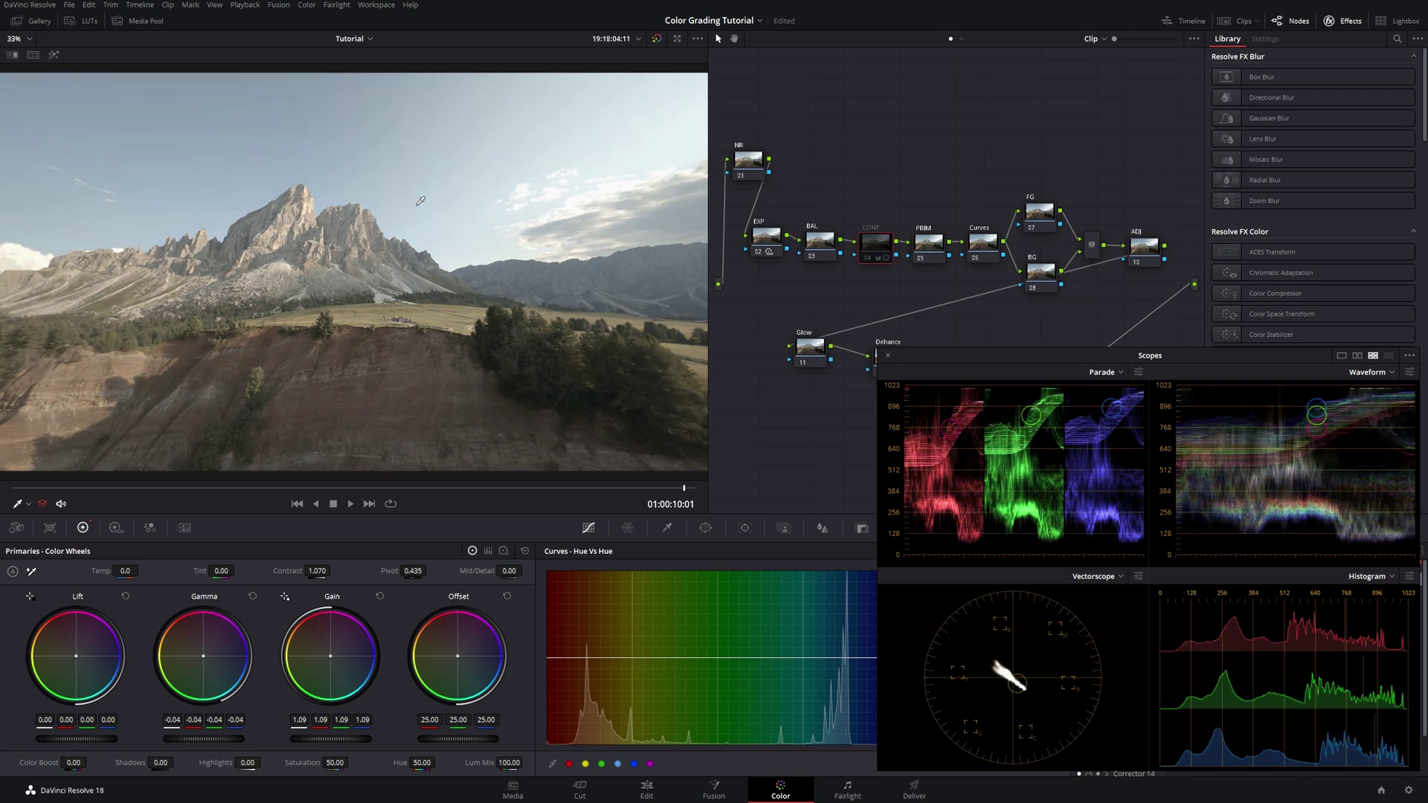
key("ctrl+d")
key("ctrl+d")
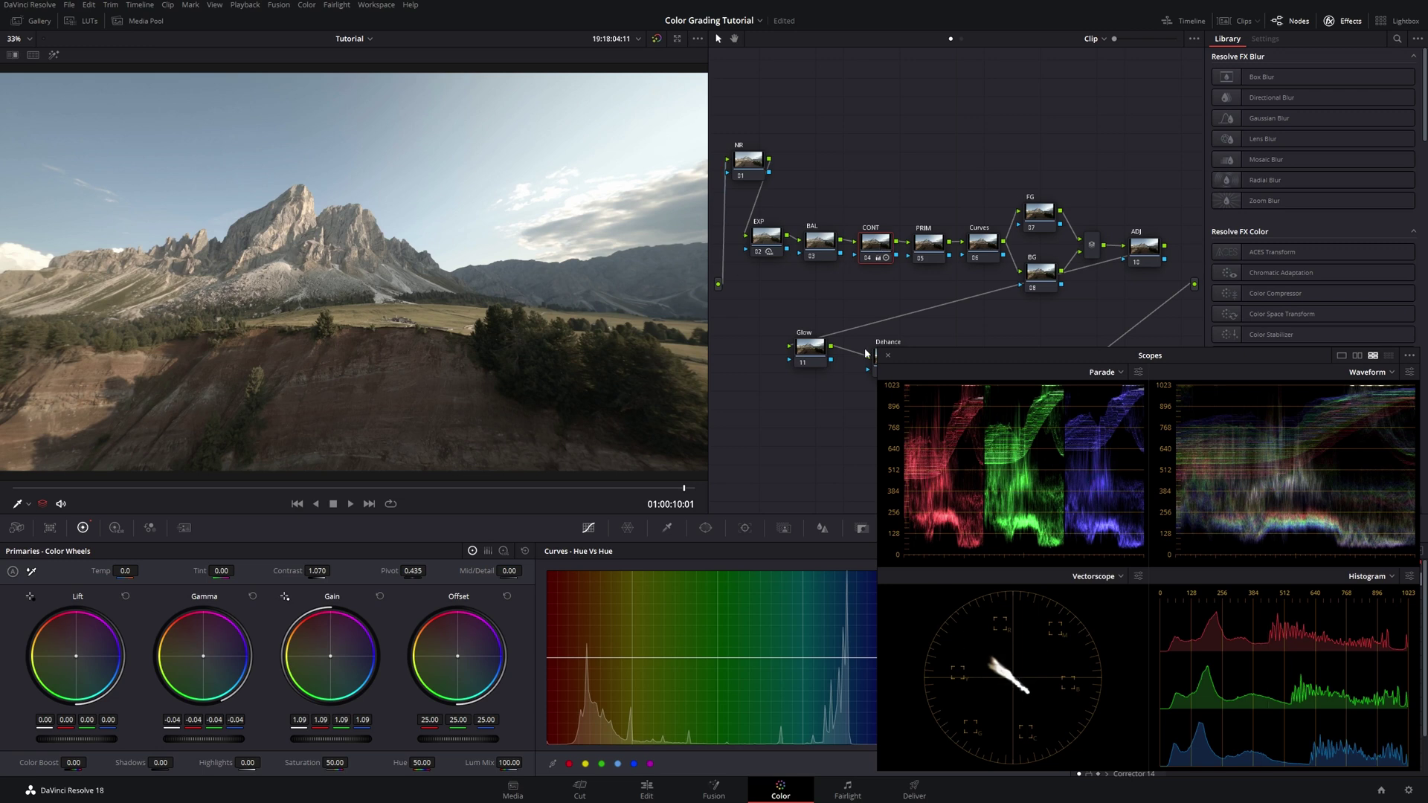
key("ctrl+d")
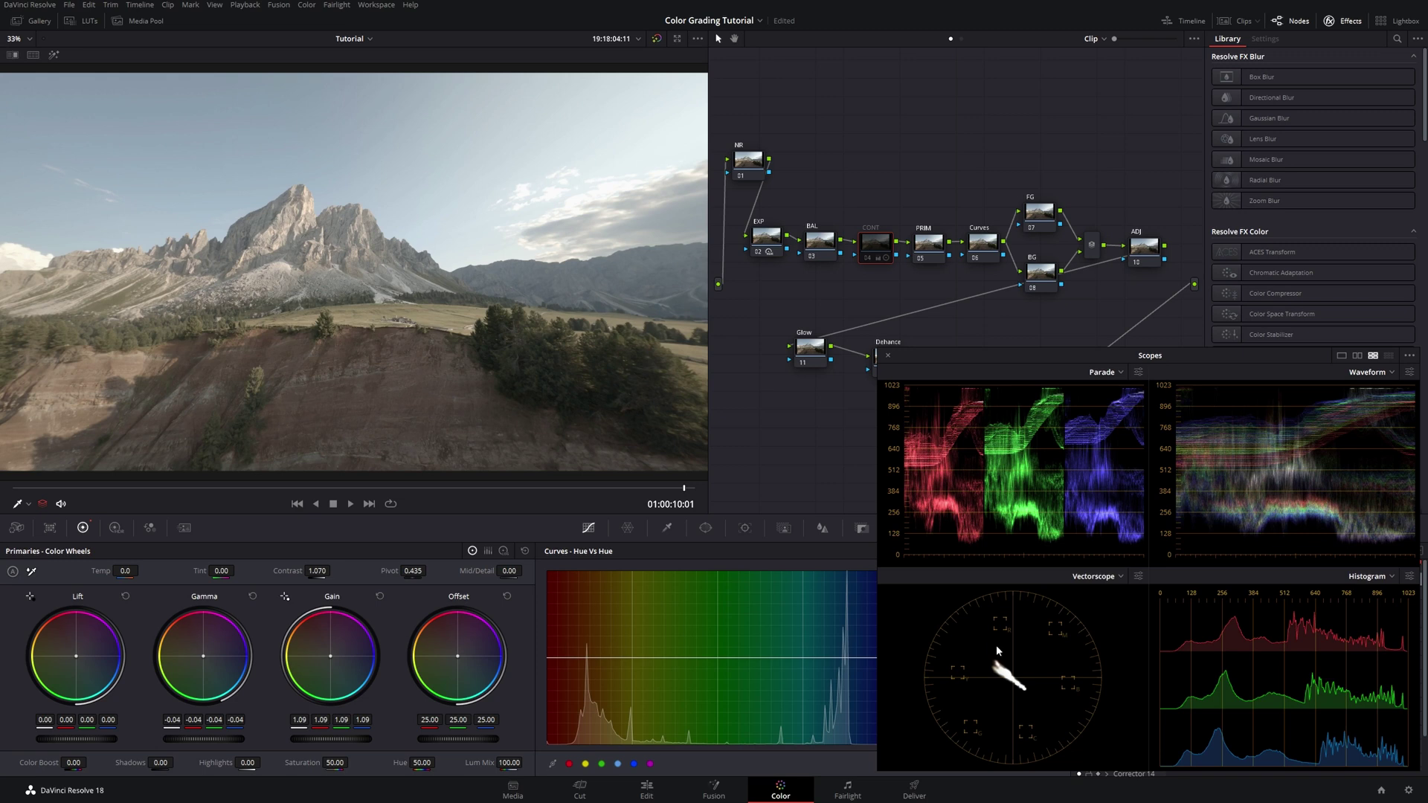
key("ctrl+d")
key("ctrl+d")
key("ctrl+d")
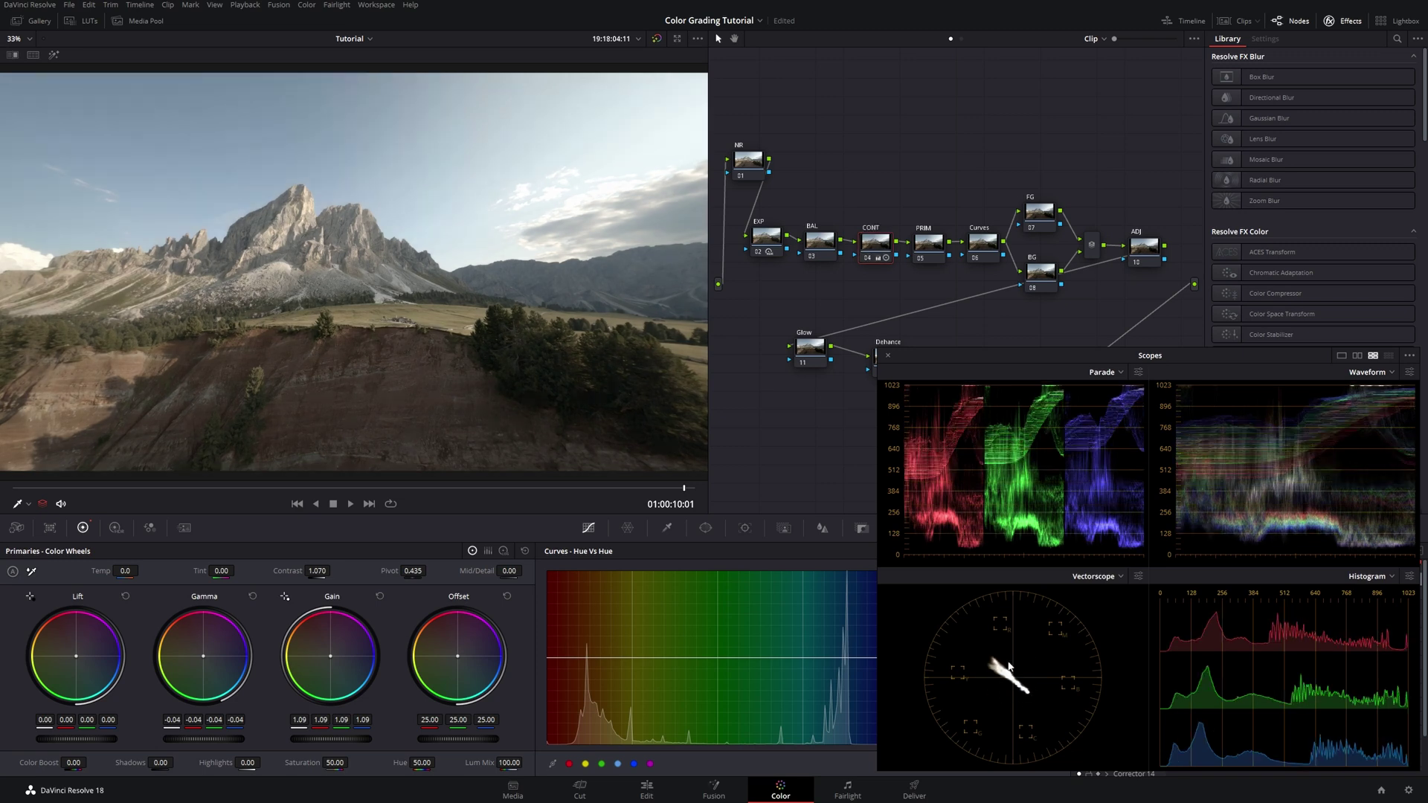
key("ctrl+d")
key("ctrl+d")
key("shift+apostrophe")
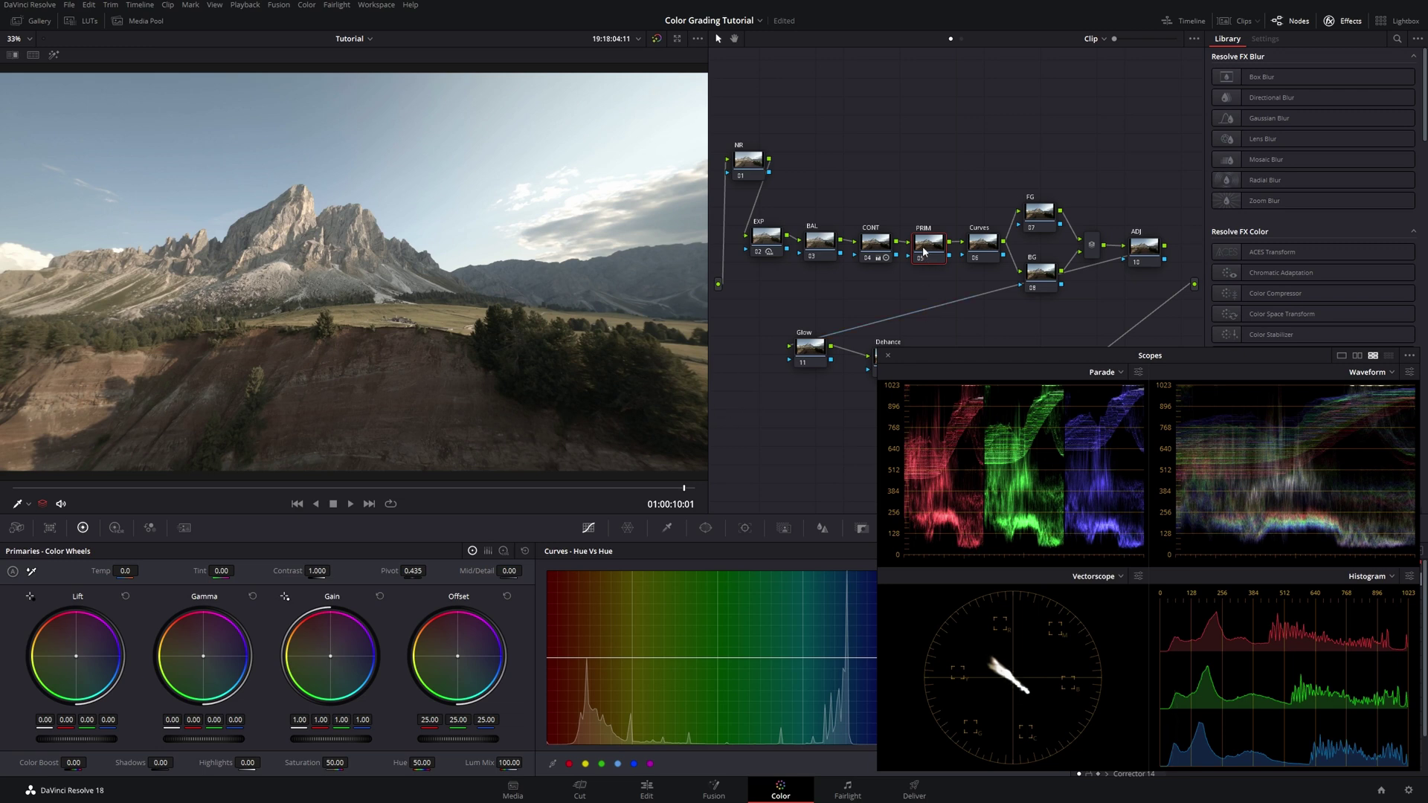
left_click_drag(925, 249, 925, 236)
key("ctrl+z")
left_click(1138, 577)
Warm the PRIM node's Gain to 1.00/1.01/1.00/0.95, fine-tuning the Gamma balance
left_click(1029, 701)
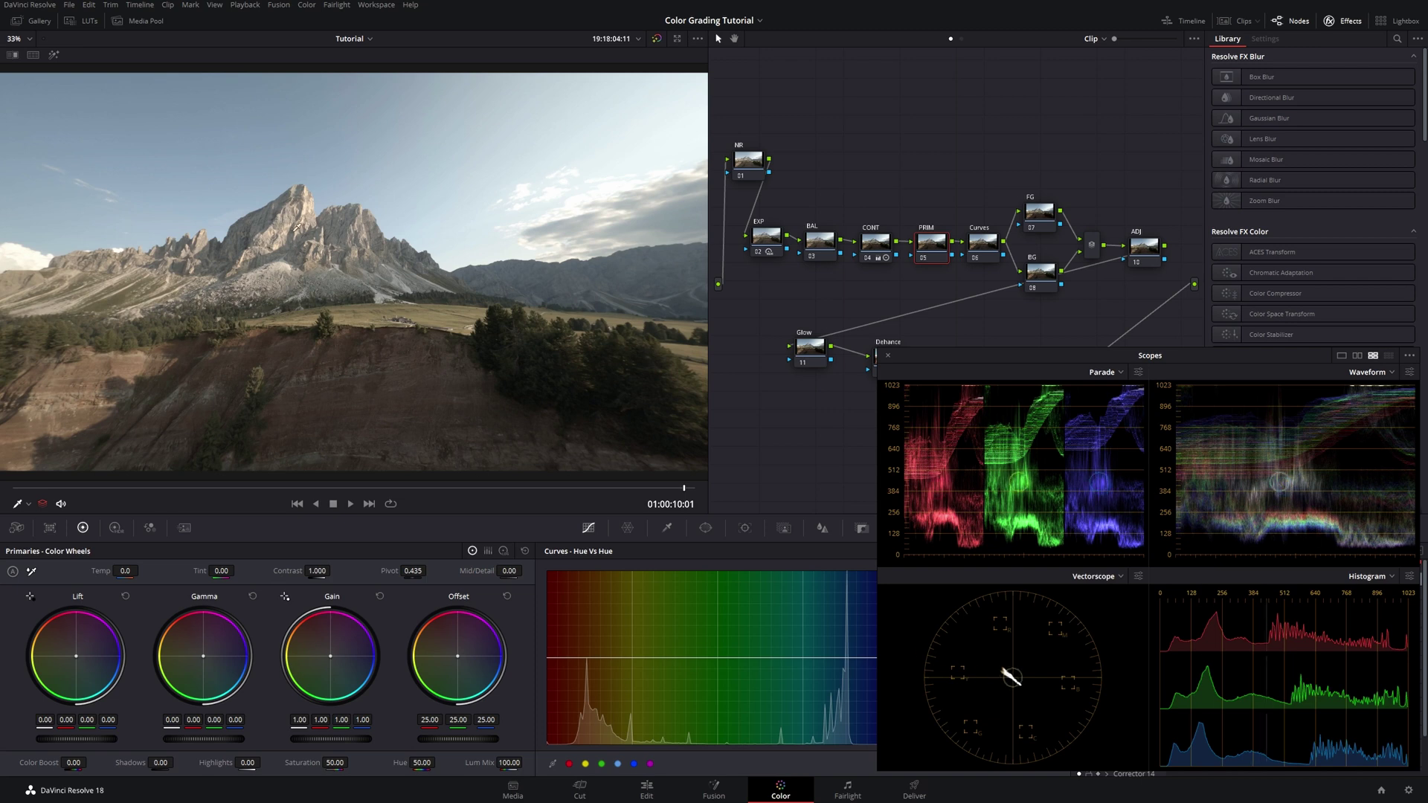
left_click_drag(332, 659, 327, 654)
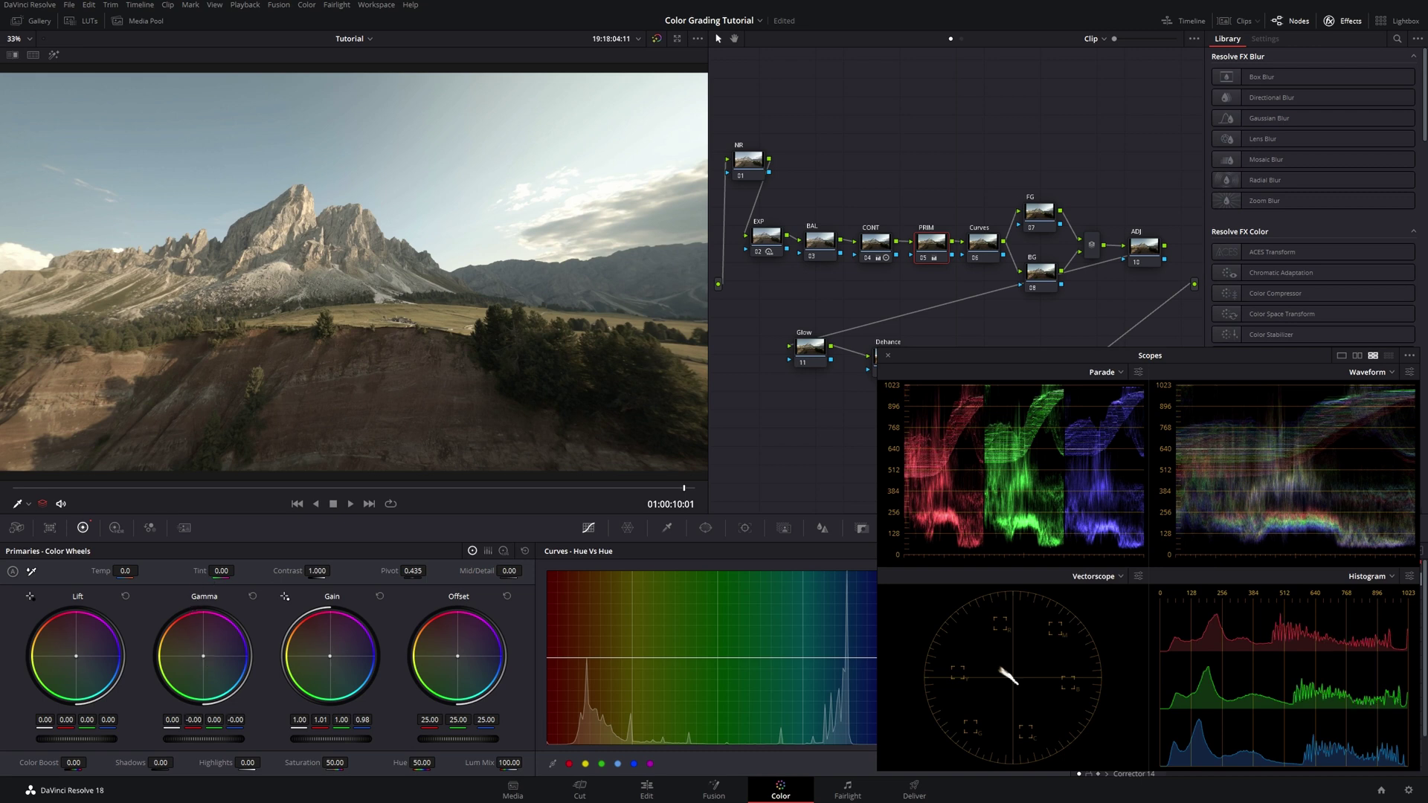
left_click_drag(203, 656, 204, 659)
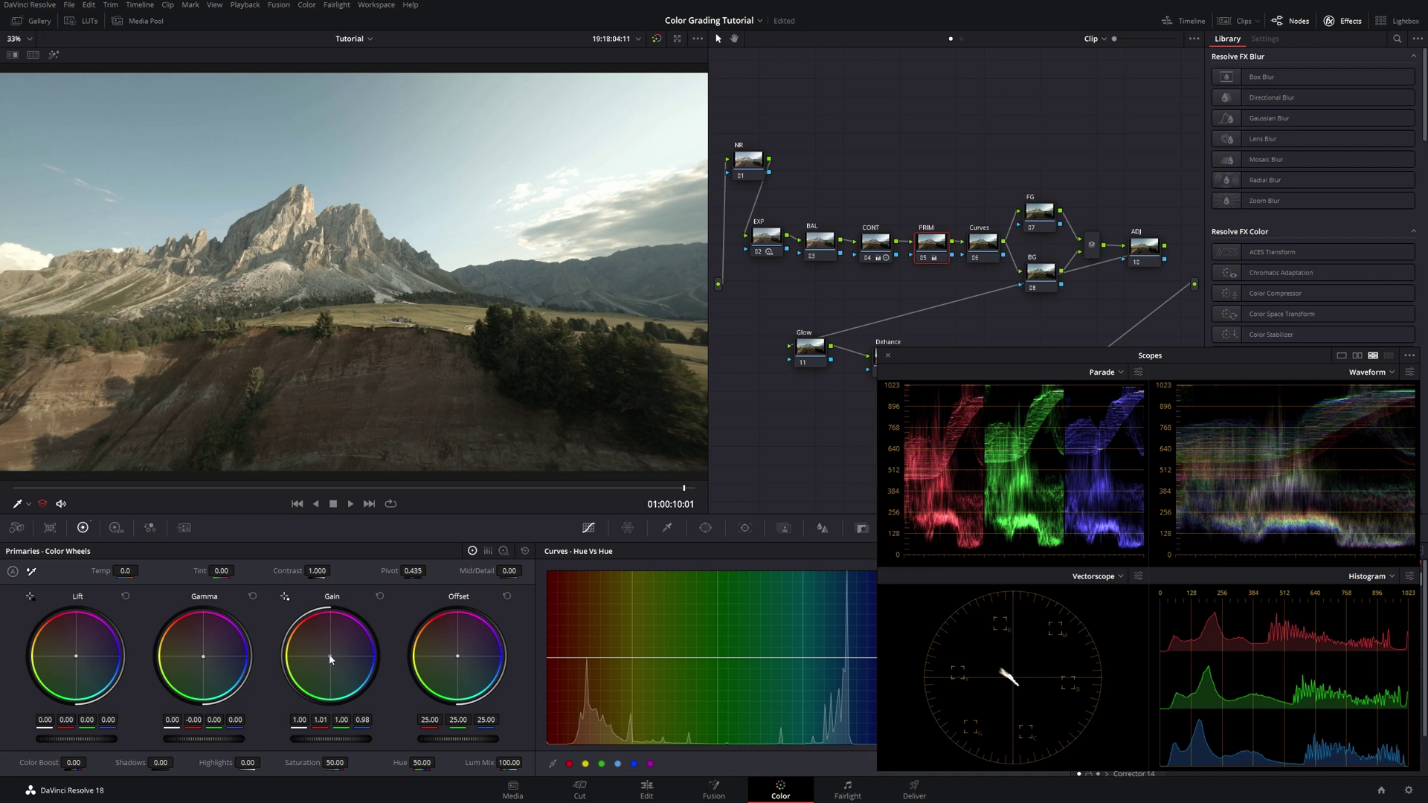
left_click_drag(329, 654, 330, 656)
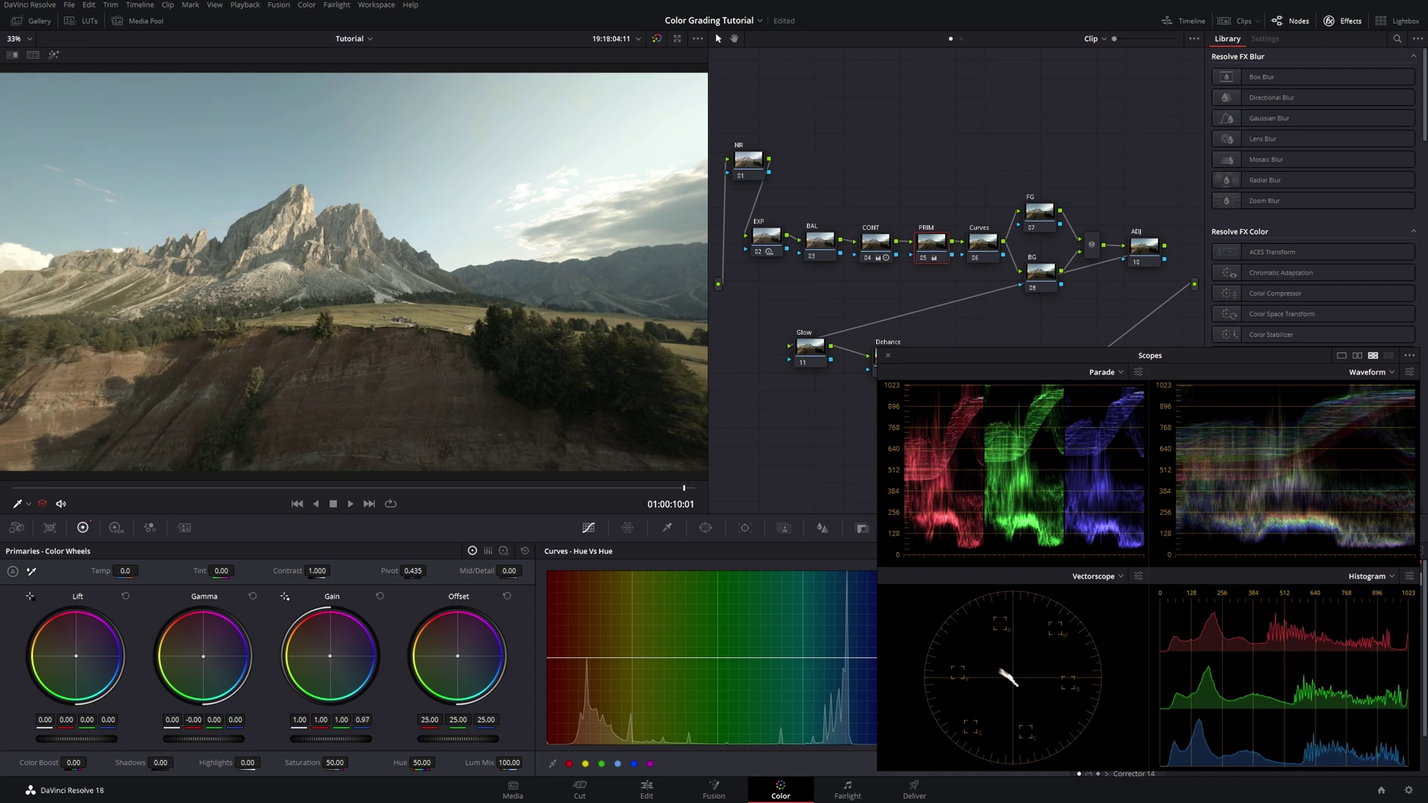
left_click_drag(206, 660, 205, 661)
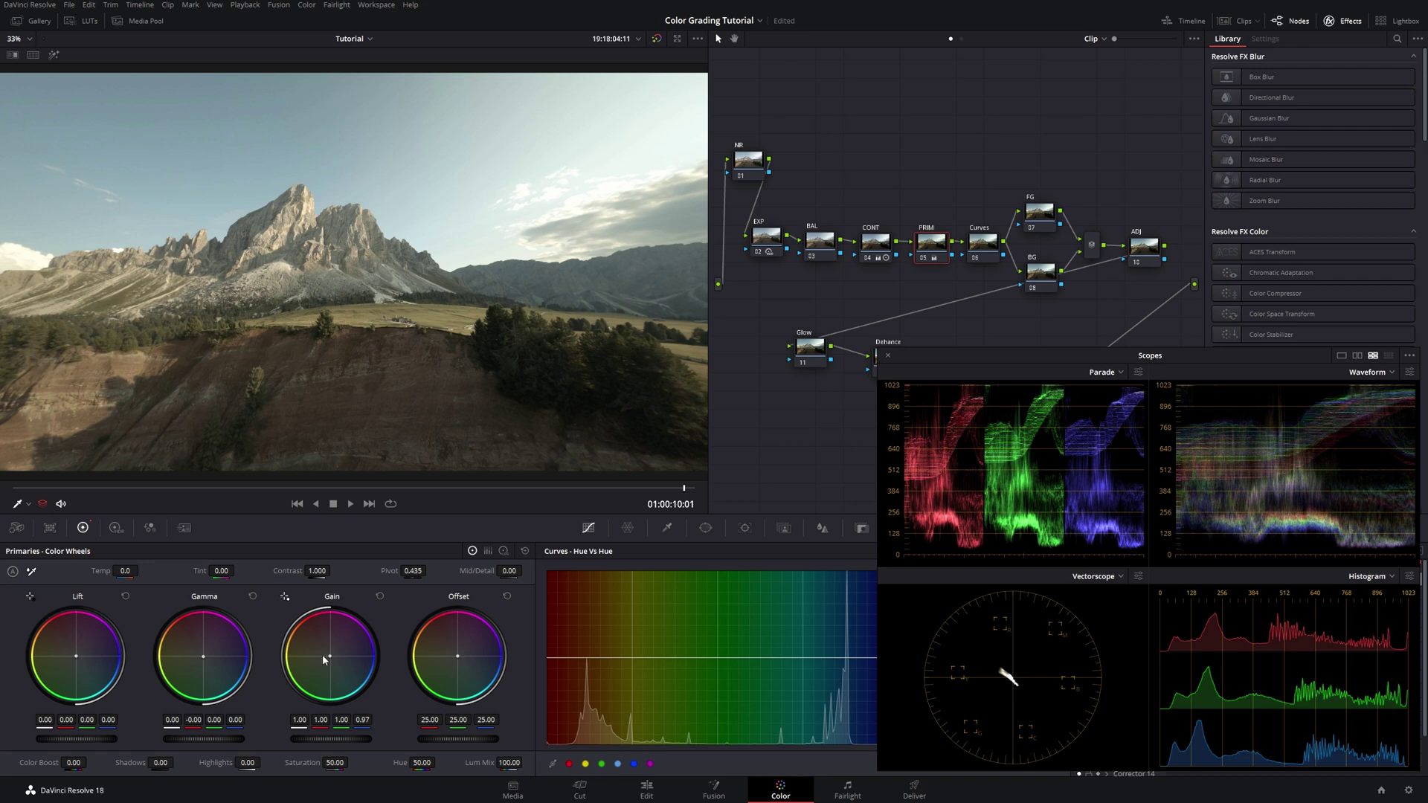
left_click_drag(323, 659, 323, 660)
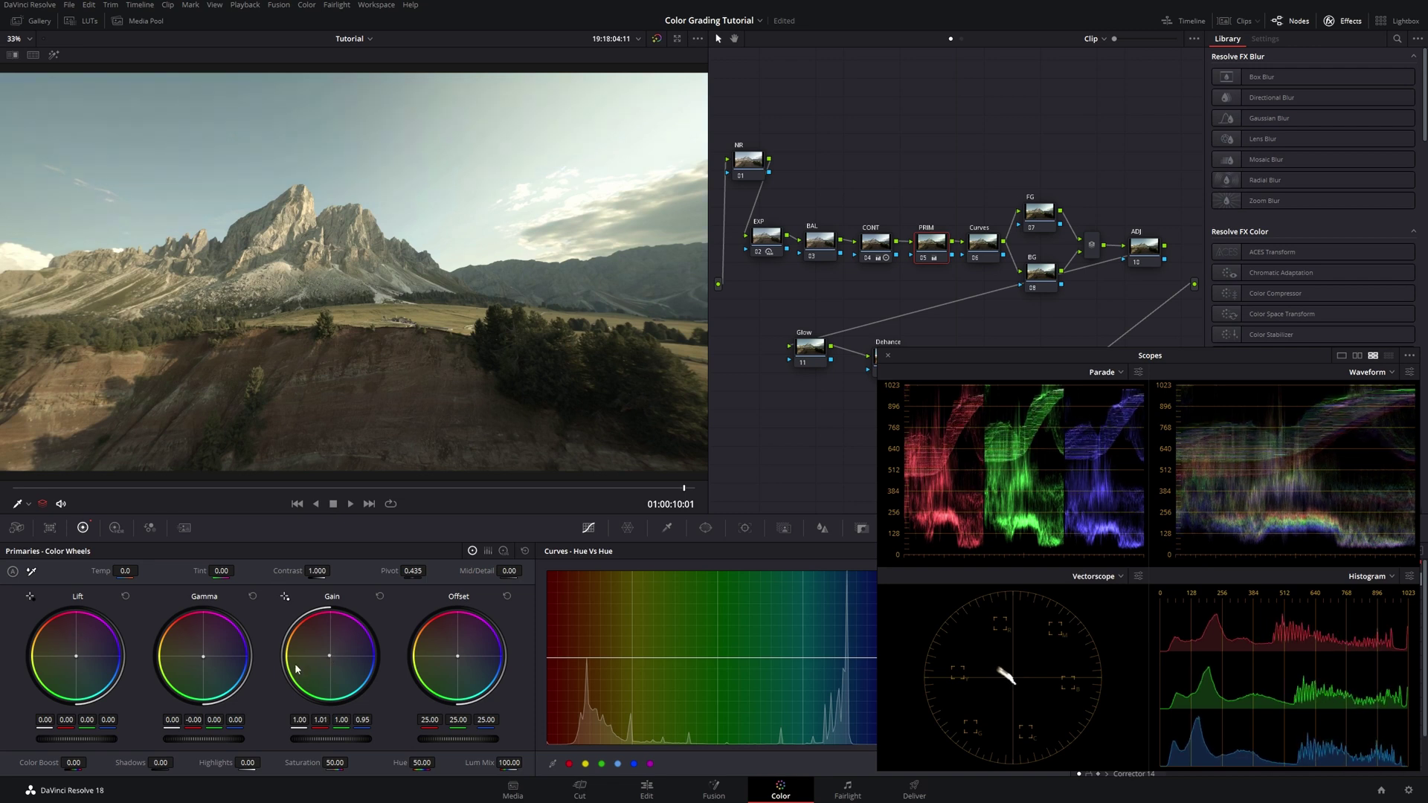
left_click_drag(203, 656, 204, 656)
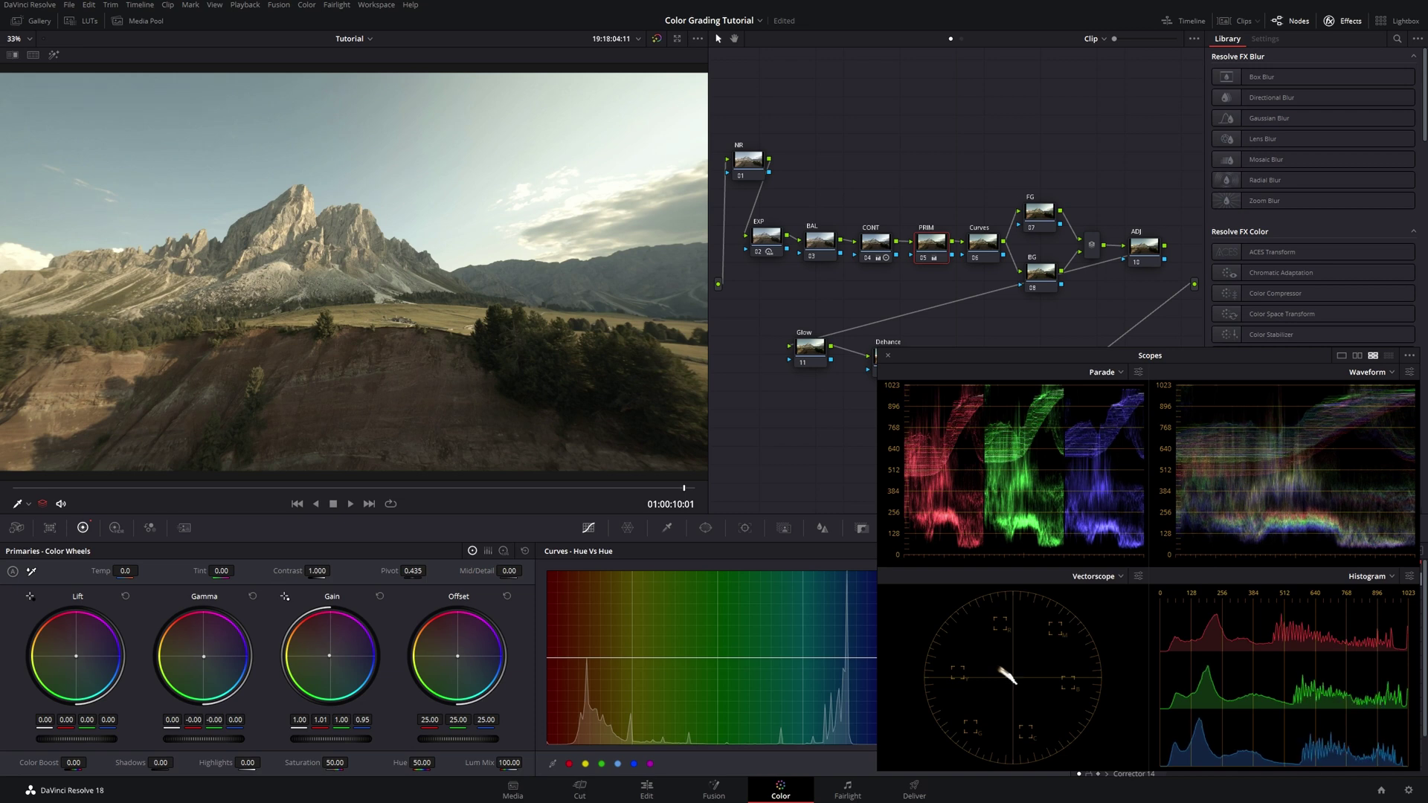
left_click_drag(204, 656, 203, 656)
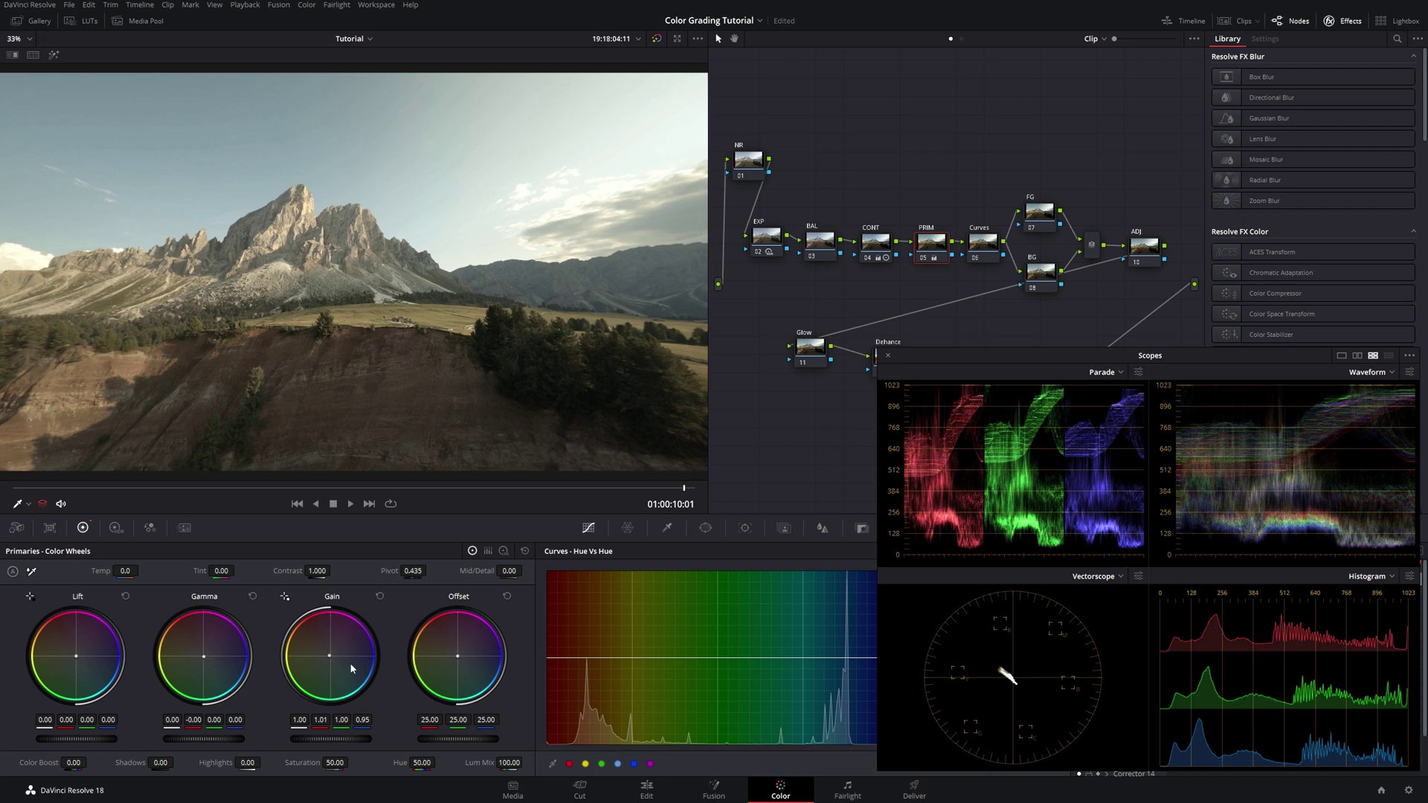
Save the project and toggle the PRIM node to compare, then revisit the vectorscope options
key("ctrl+s")
key("ctrl+d")
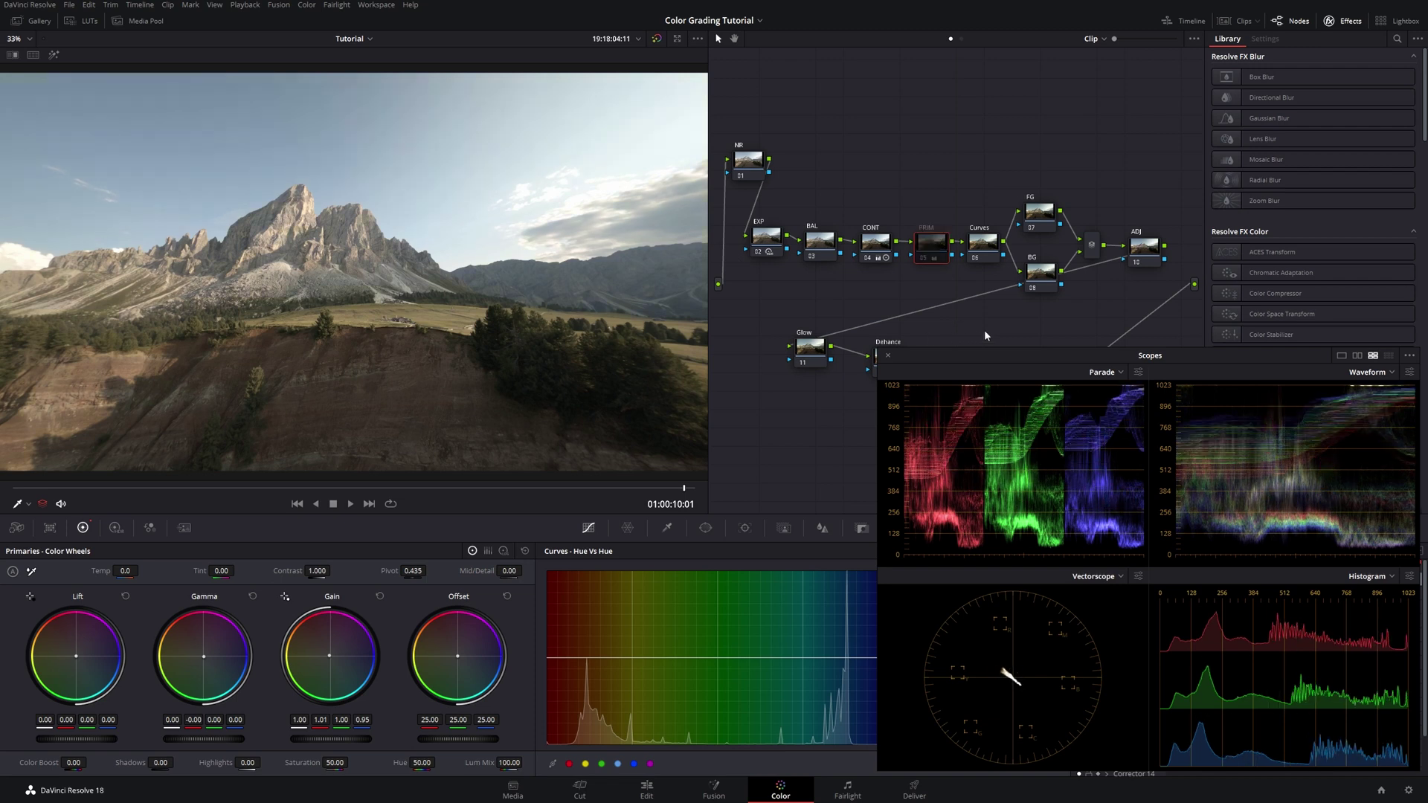
key("ctrl+d")
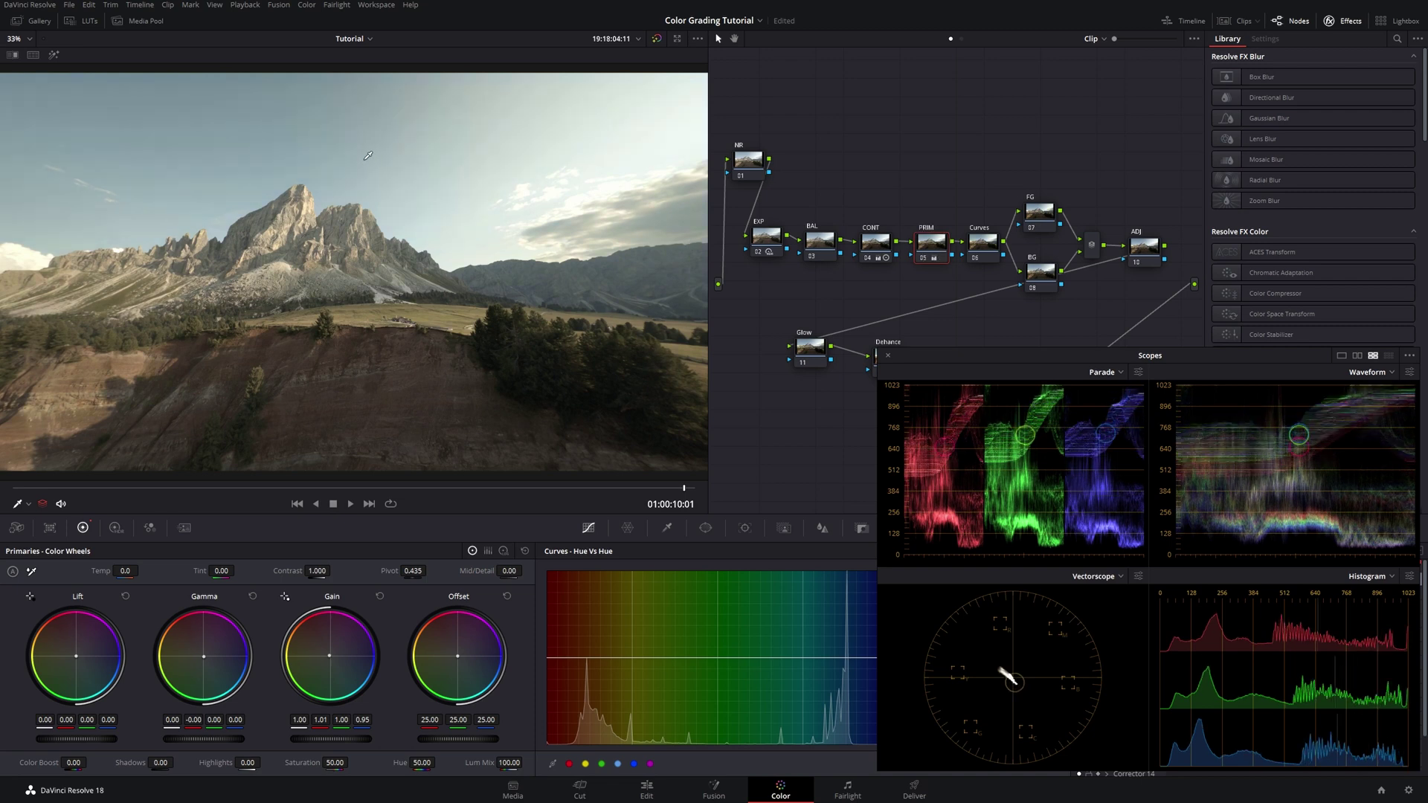
key("ctrl+d")
key("ctrl+d")
left_click(1138, 577)
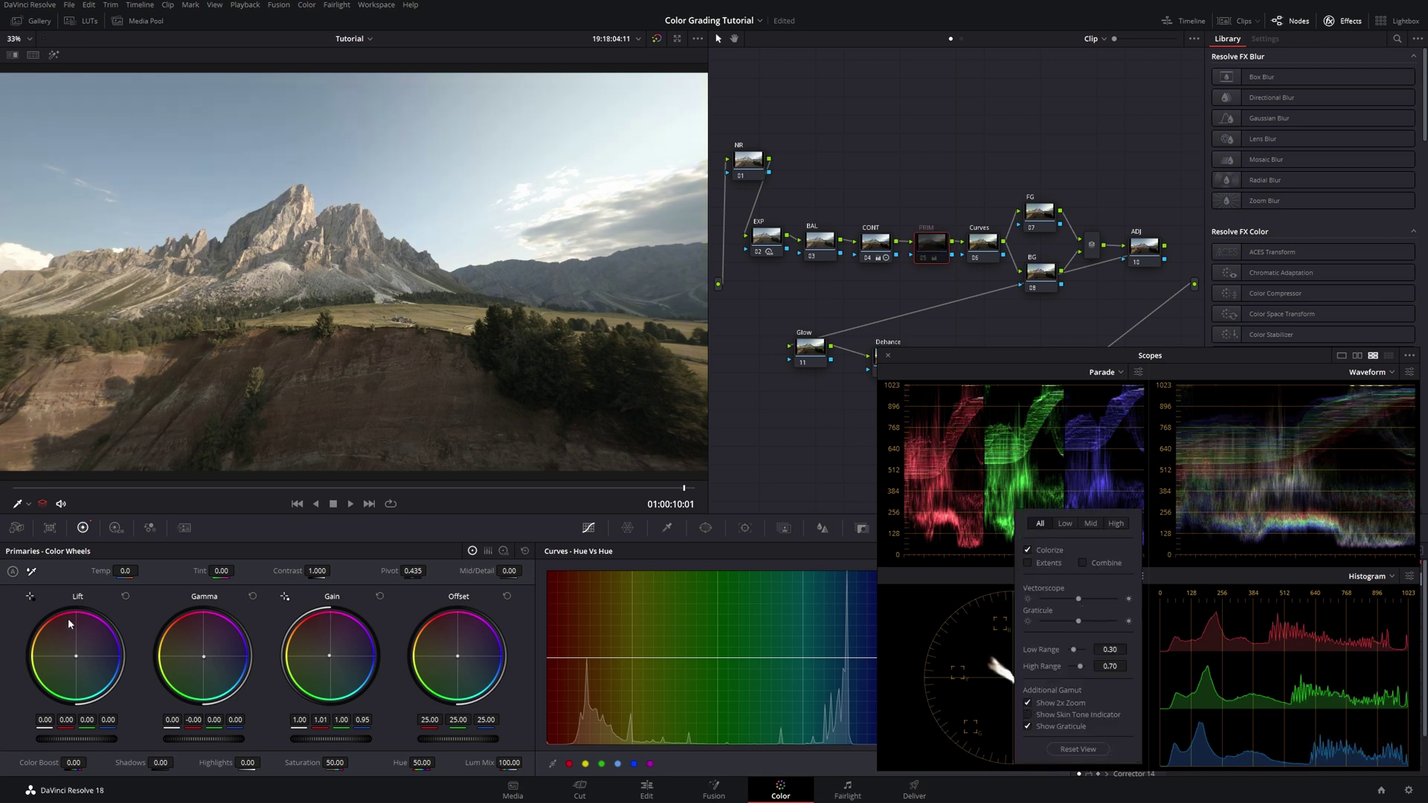
left_click(923, 680)
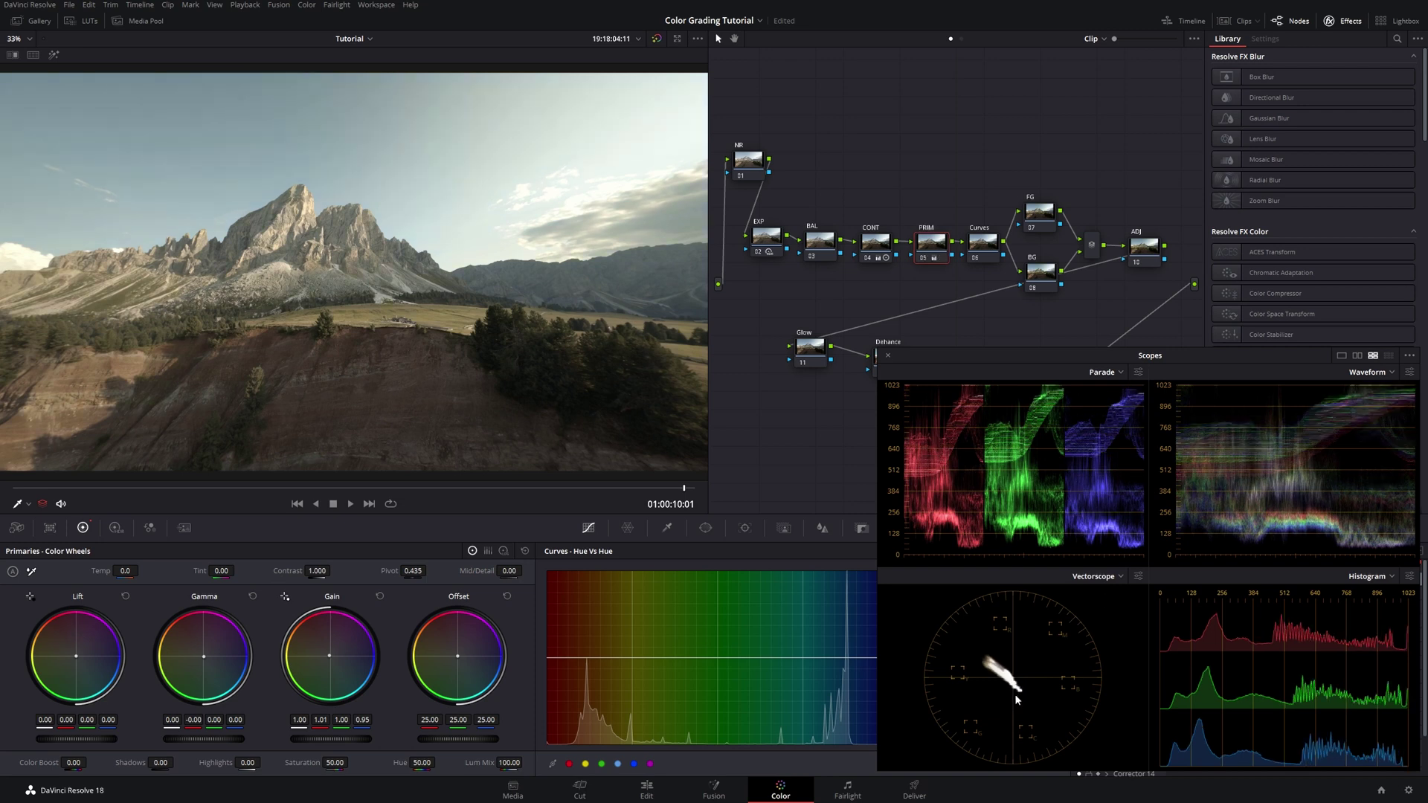
left_click(1138, 577)
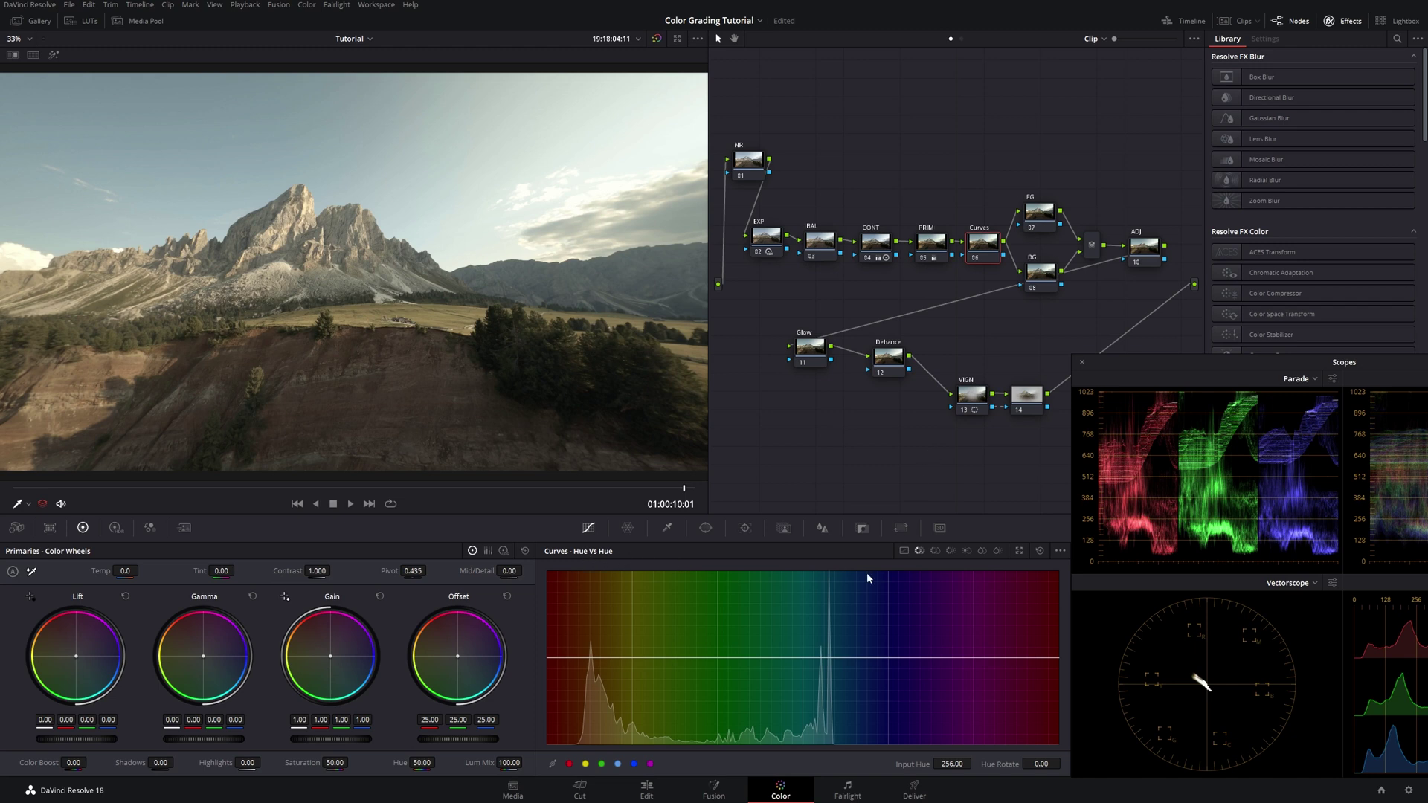
On the Hue vs Hue curve, rotate the green hues about 5° and shift the purple-blue point
left_click(634, 763)
left_click_drag(888, 657, 827, 657)
left_click_drag(827, 658, 828, 656)
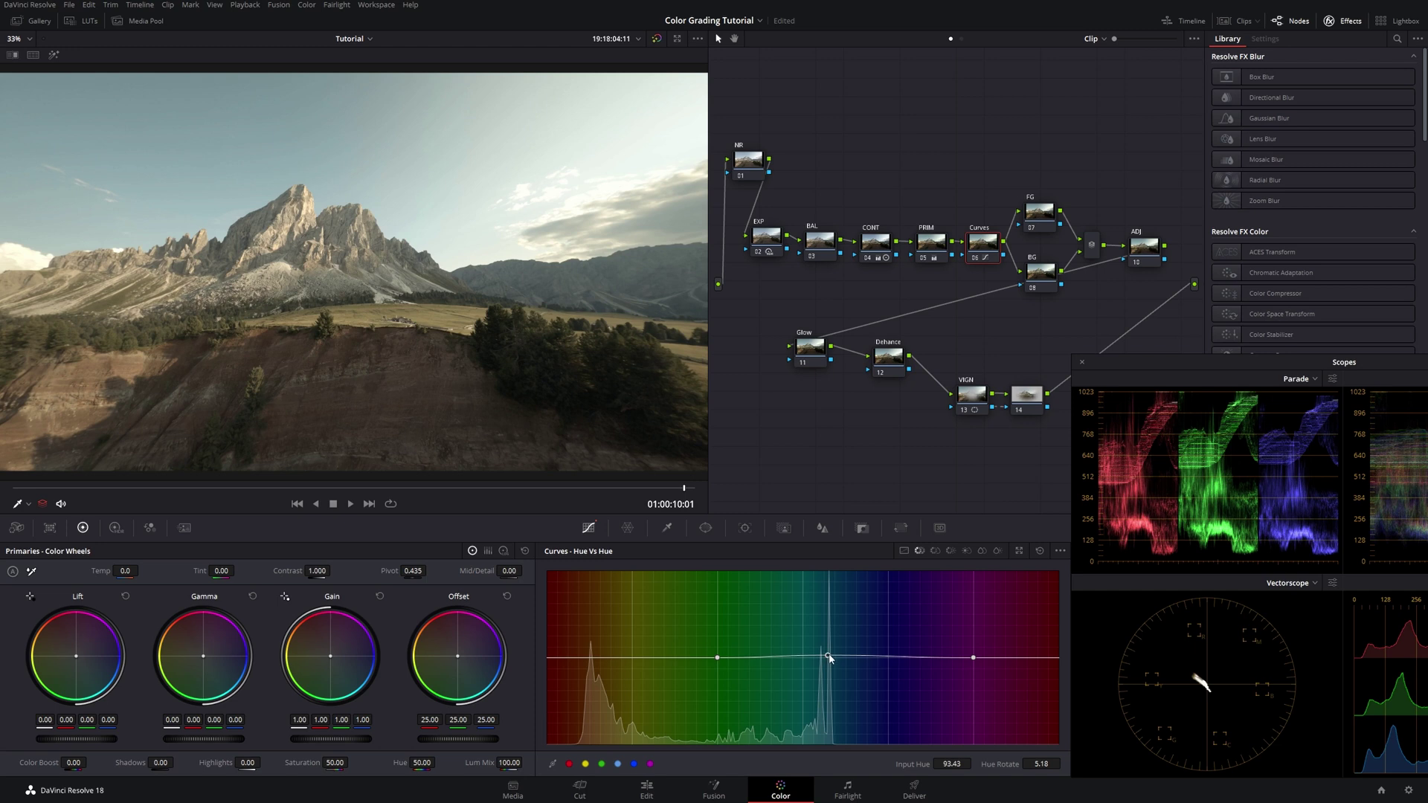
left_click_drag(830, 658, 831, 657)
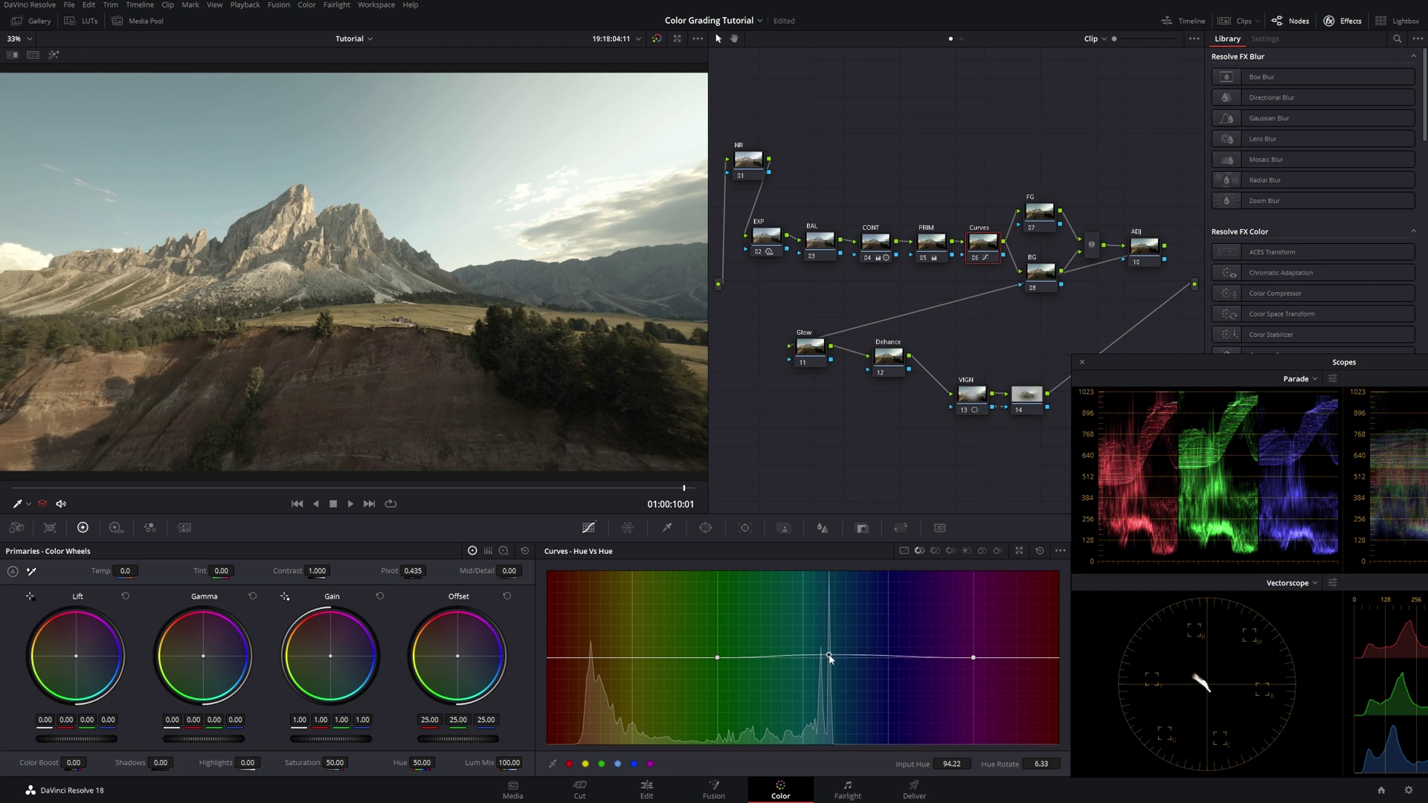
left_click(585, 764)
left_click_drag(631, 657, 588, 659)
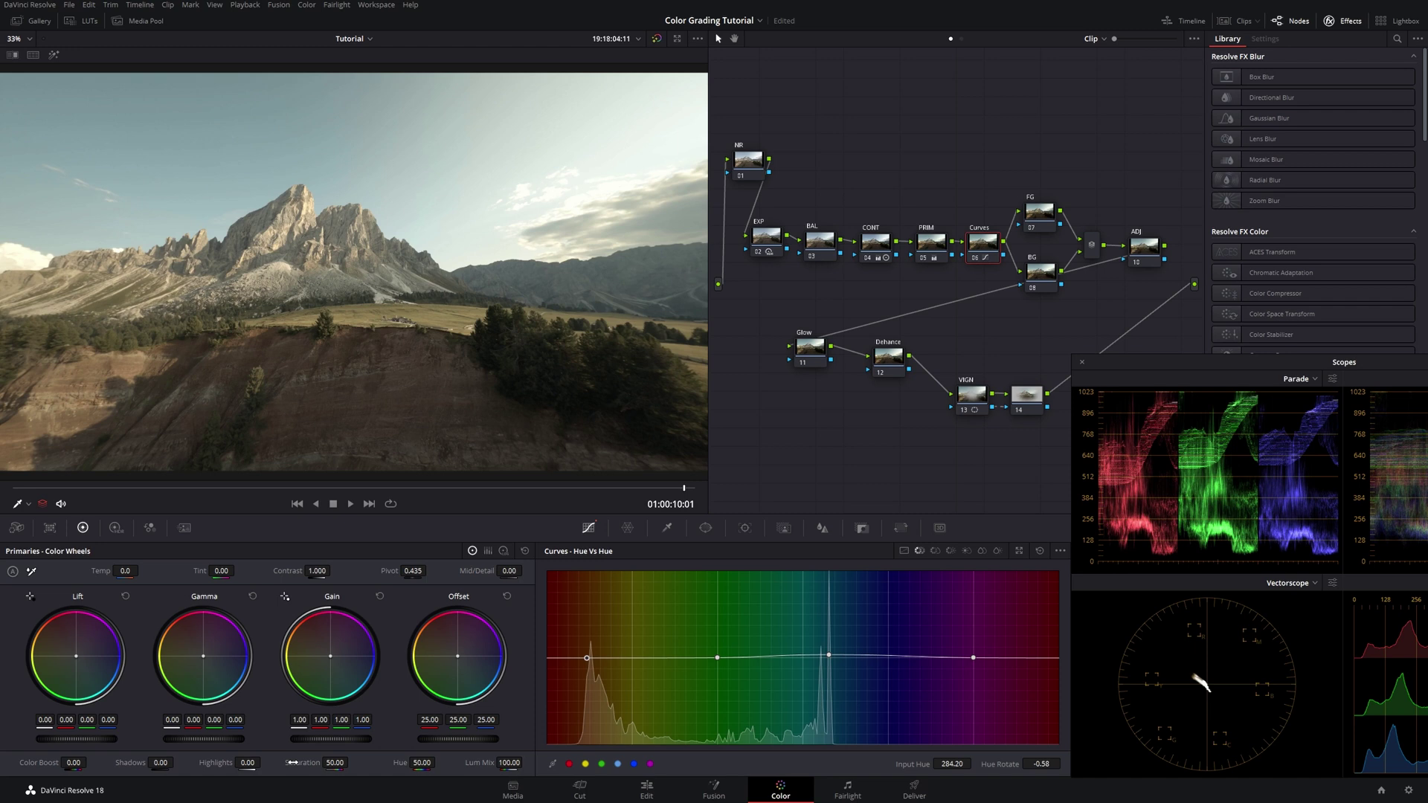
Raise the Curves node's saturation to 60 and toggle the node to compare
left_click_drag(292, 763, 351, 761)
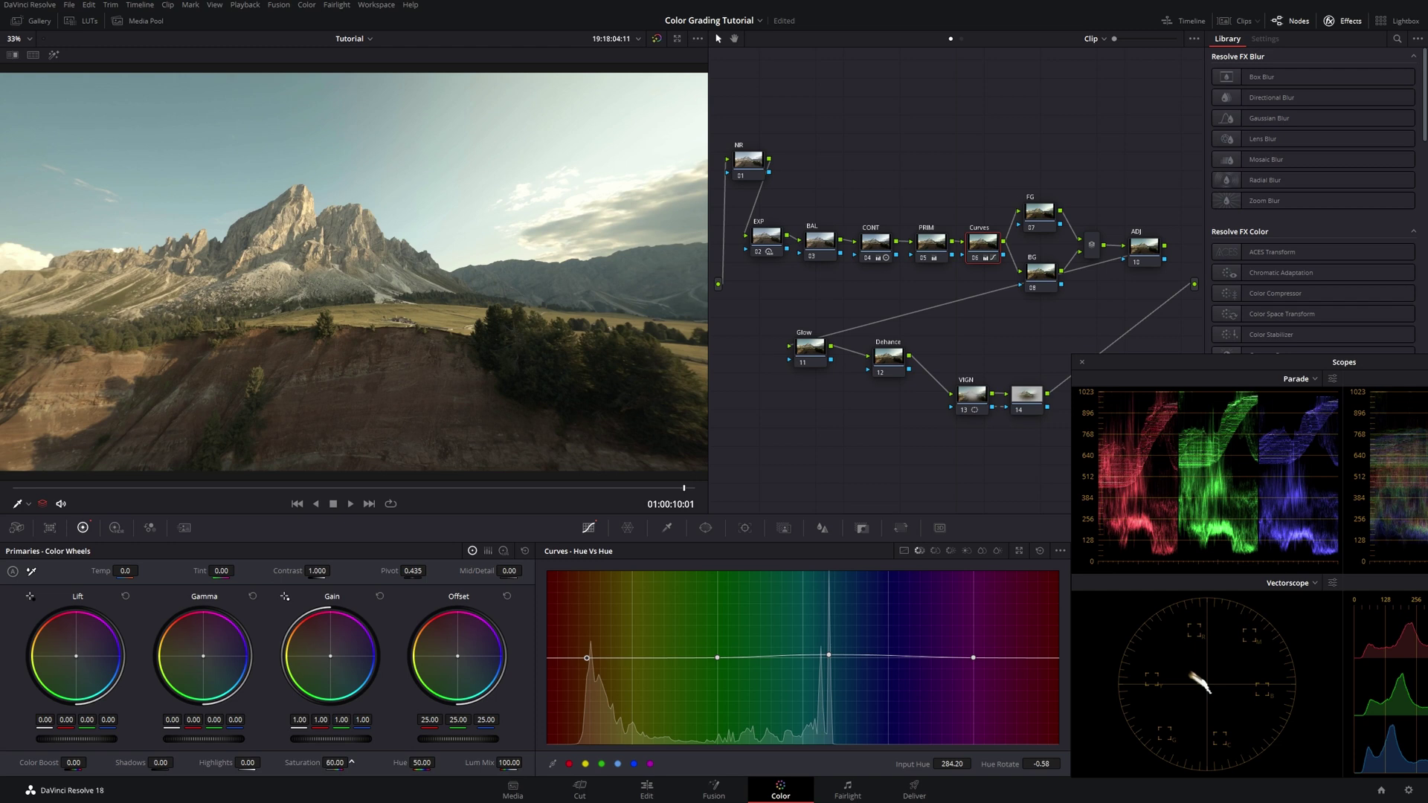
key("ctrl+d")
key("ctrl+d")
key("ctrl+d")
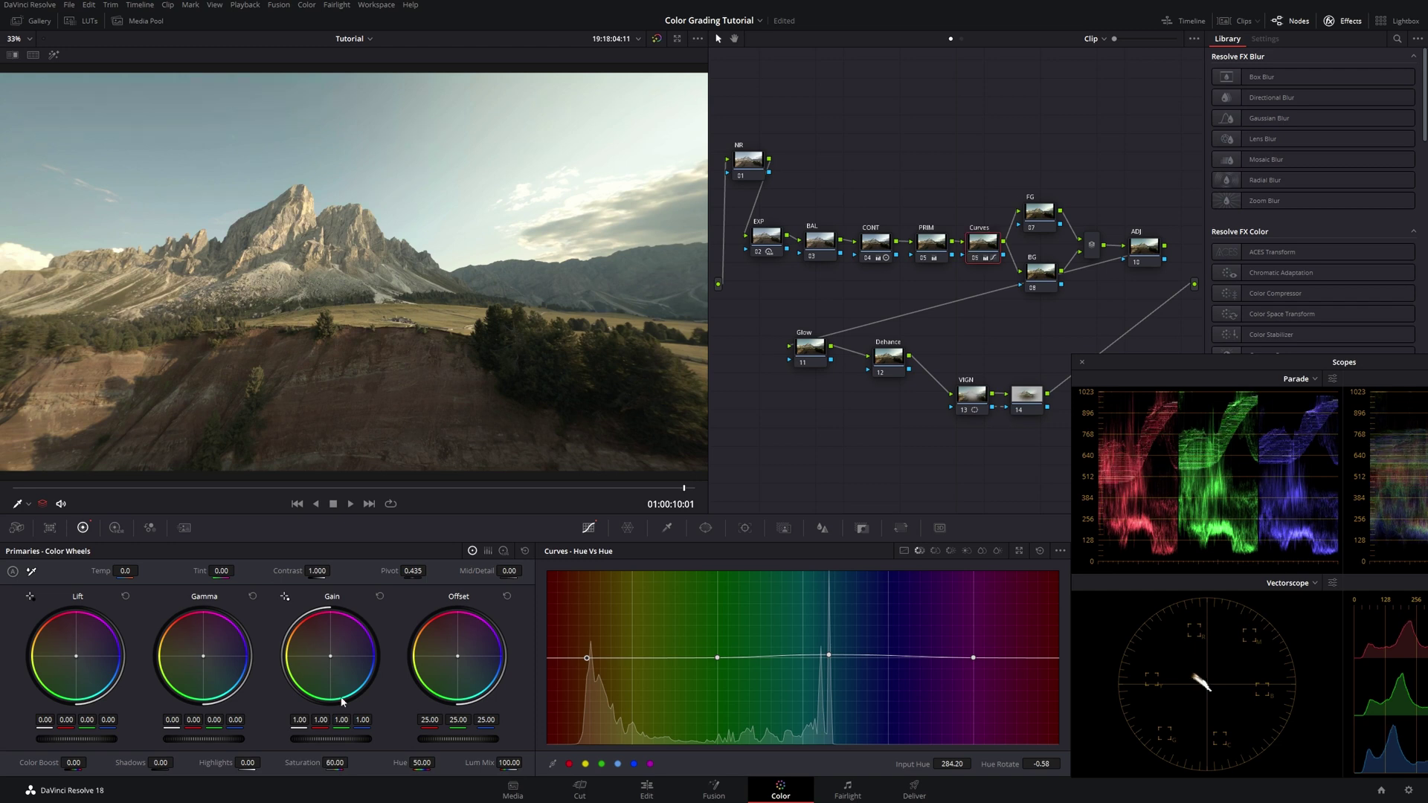
key("ctrl+d")
key("ctrl+d")
key("ctrl+d")
key("ctrl+d")
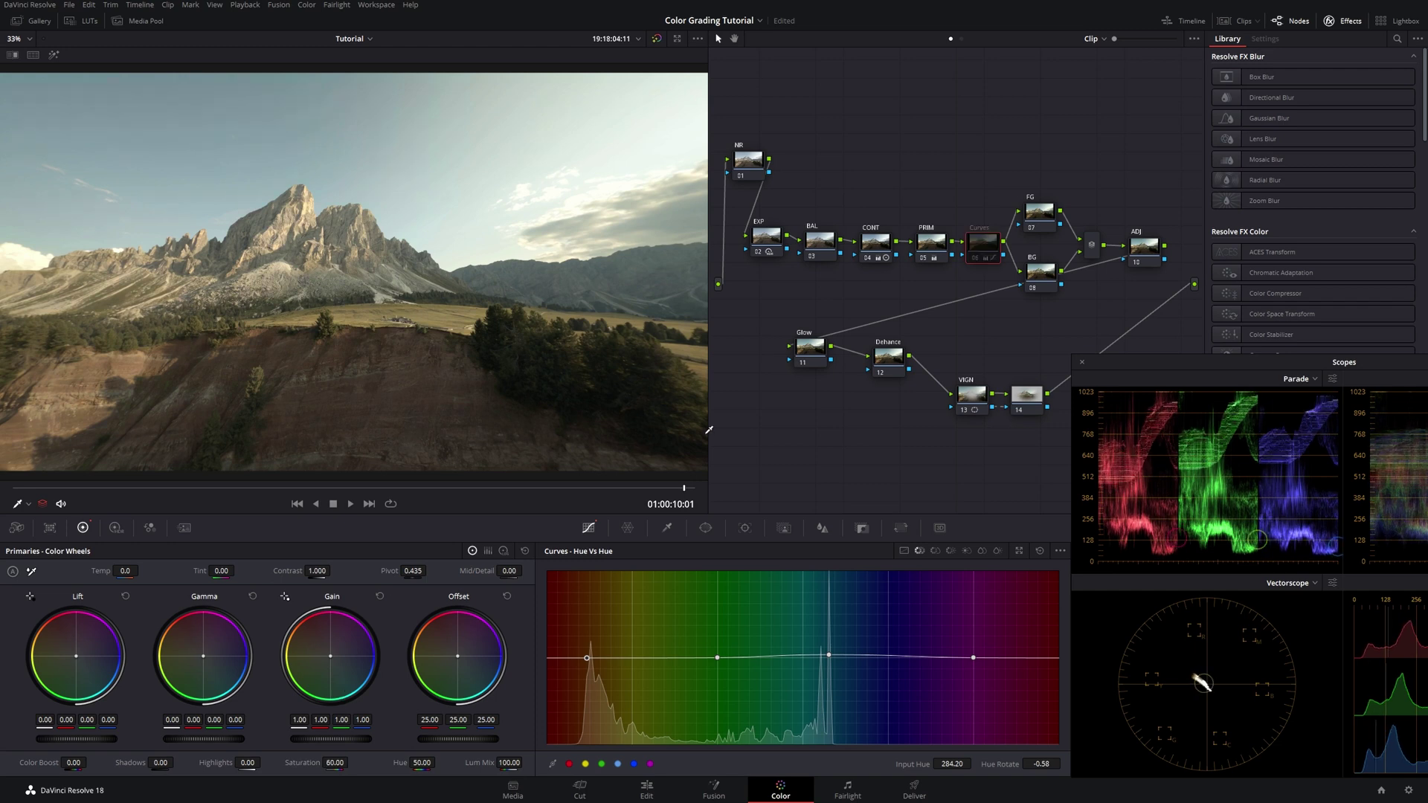
key("ctrl+d")
key("ctrl+d")
key("ctrl+d")
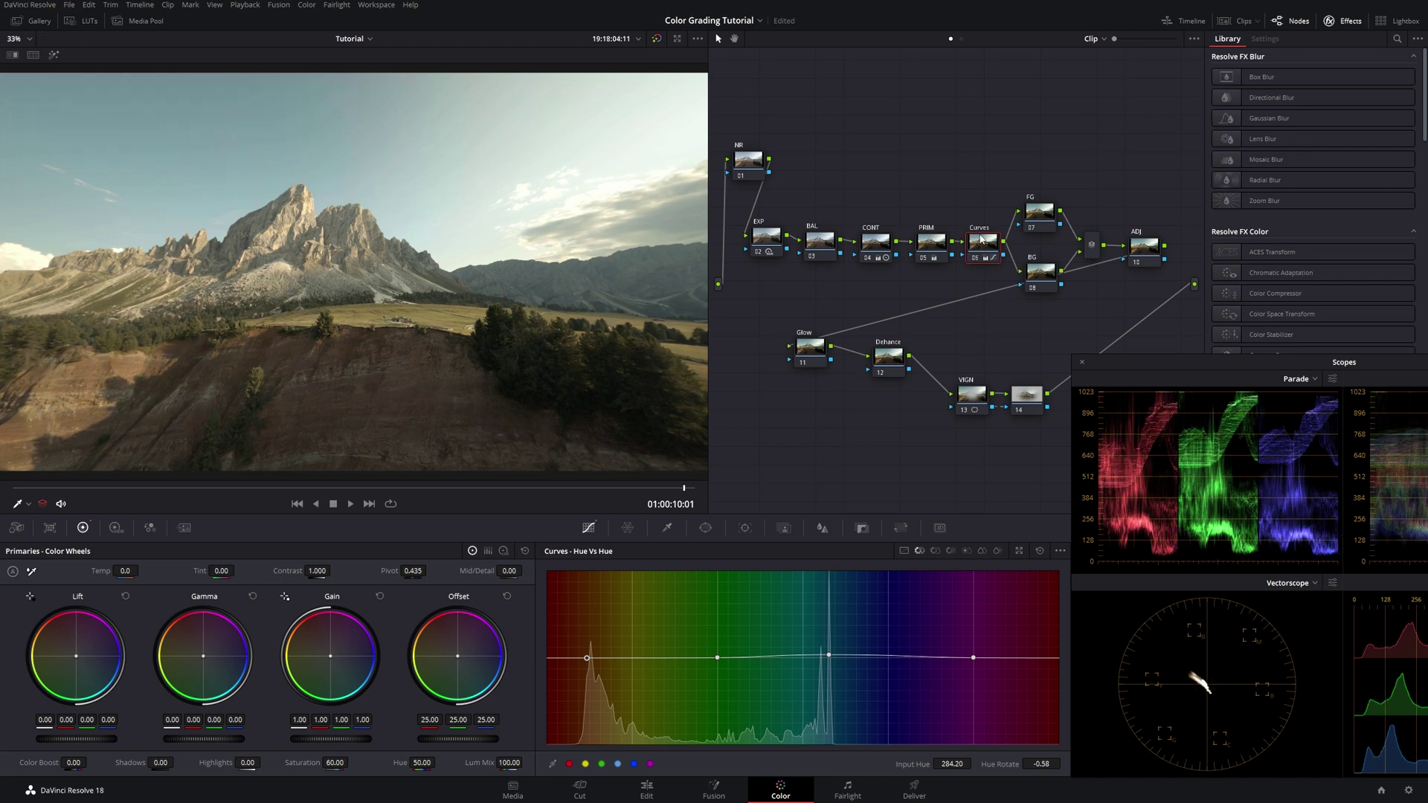
left_click(1039, 271)
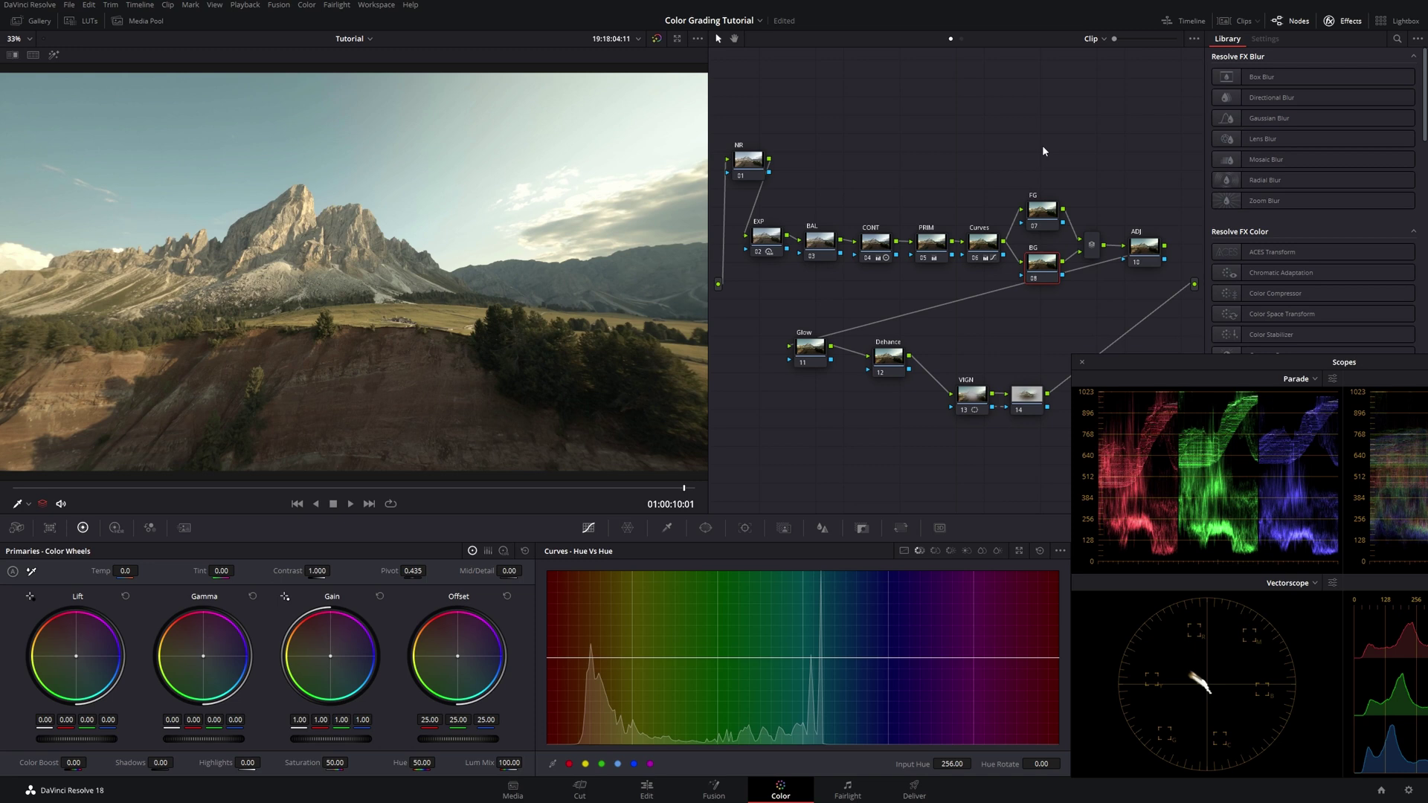
Shift the FG and BG nodes down slightly and select the ADJ node
left_click(1047, 205)
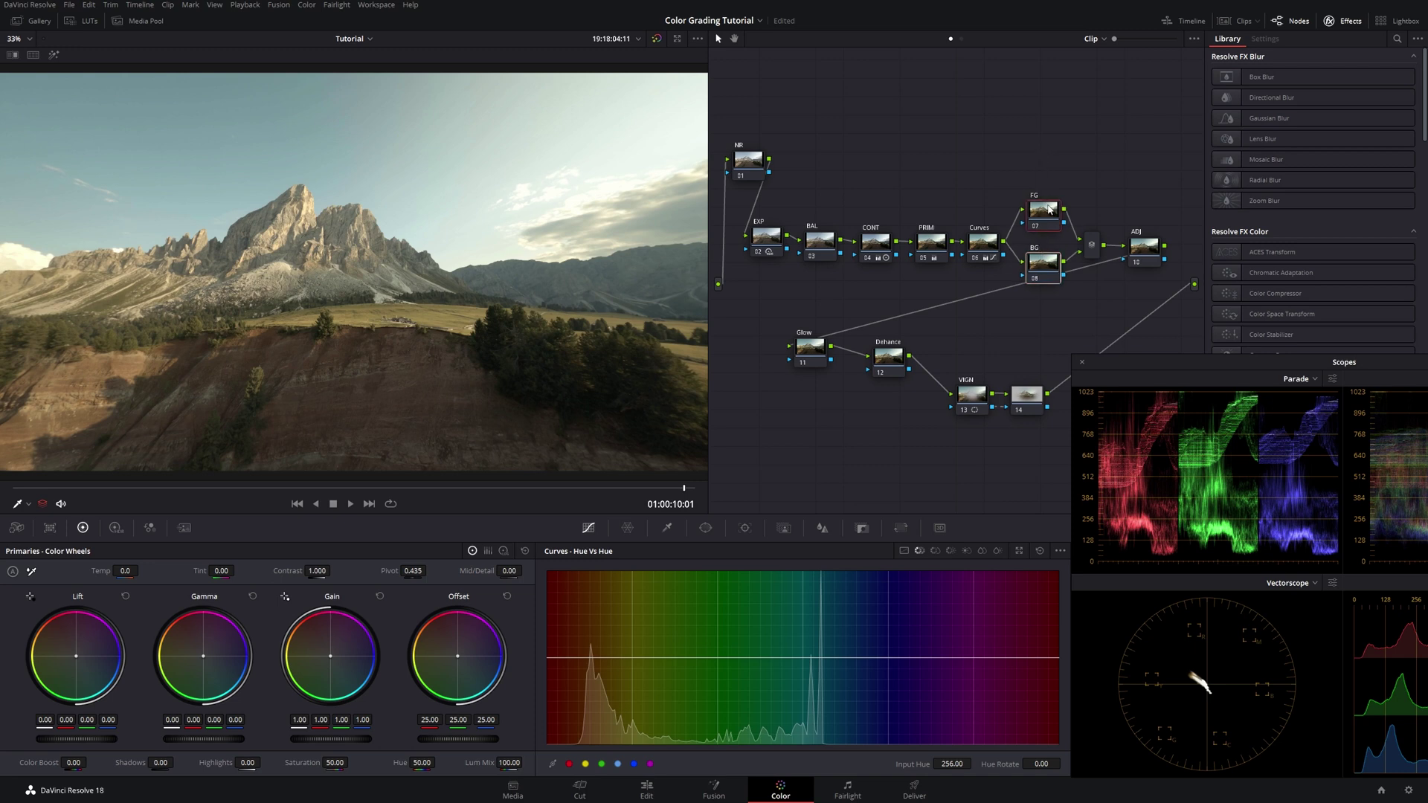
left_click_drag(1049, 209, 1062, 214)
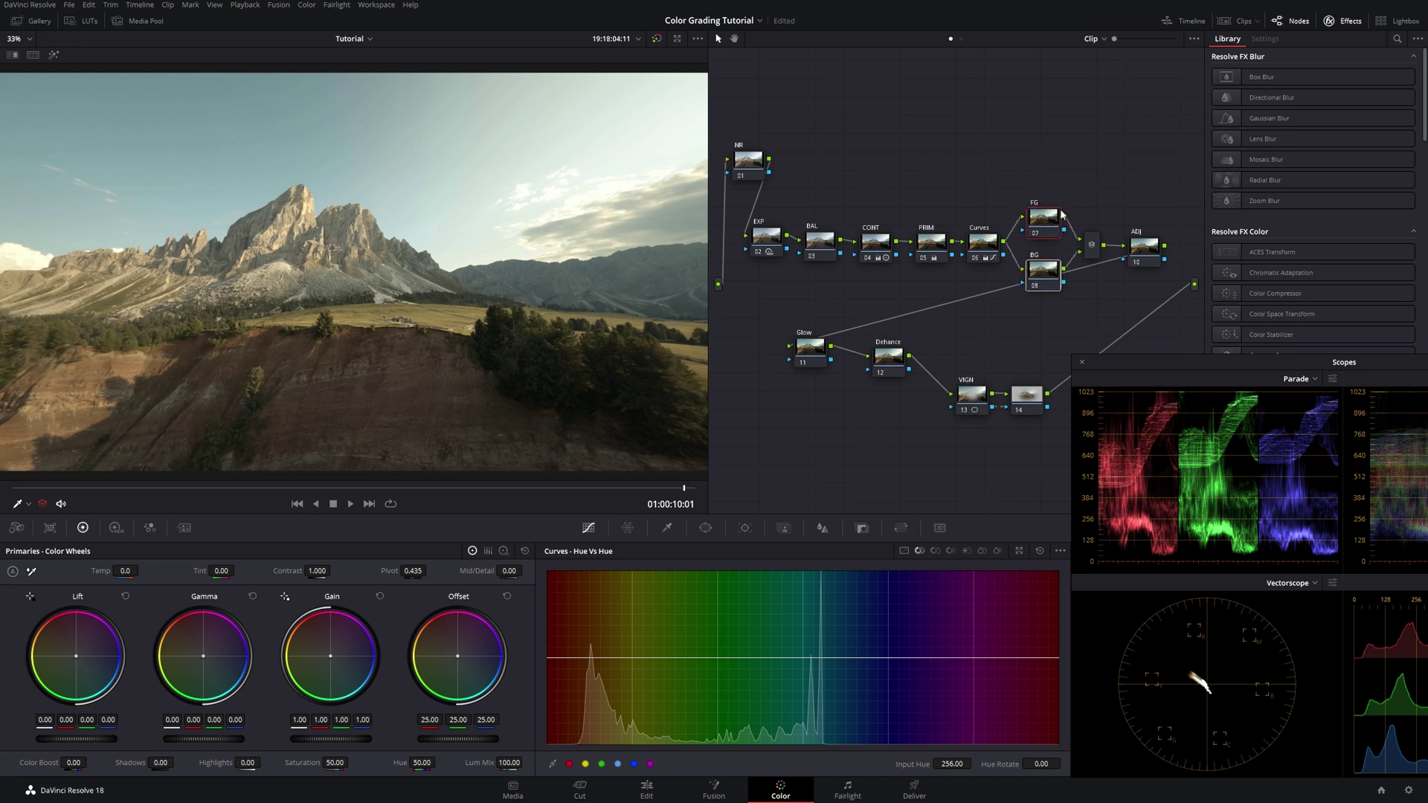
left_click(1143, 250)
mouse_move(1118, 365)
left_mouse_down()
mouse_move(1137, 338)
mouse_move(1122, 364)
left_mouse_up()
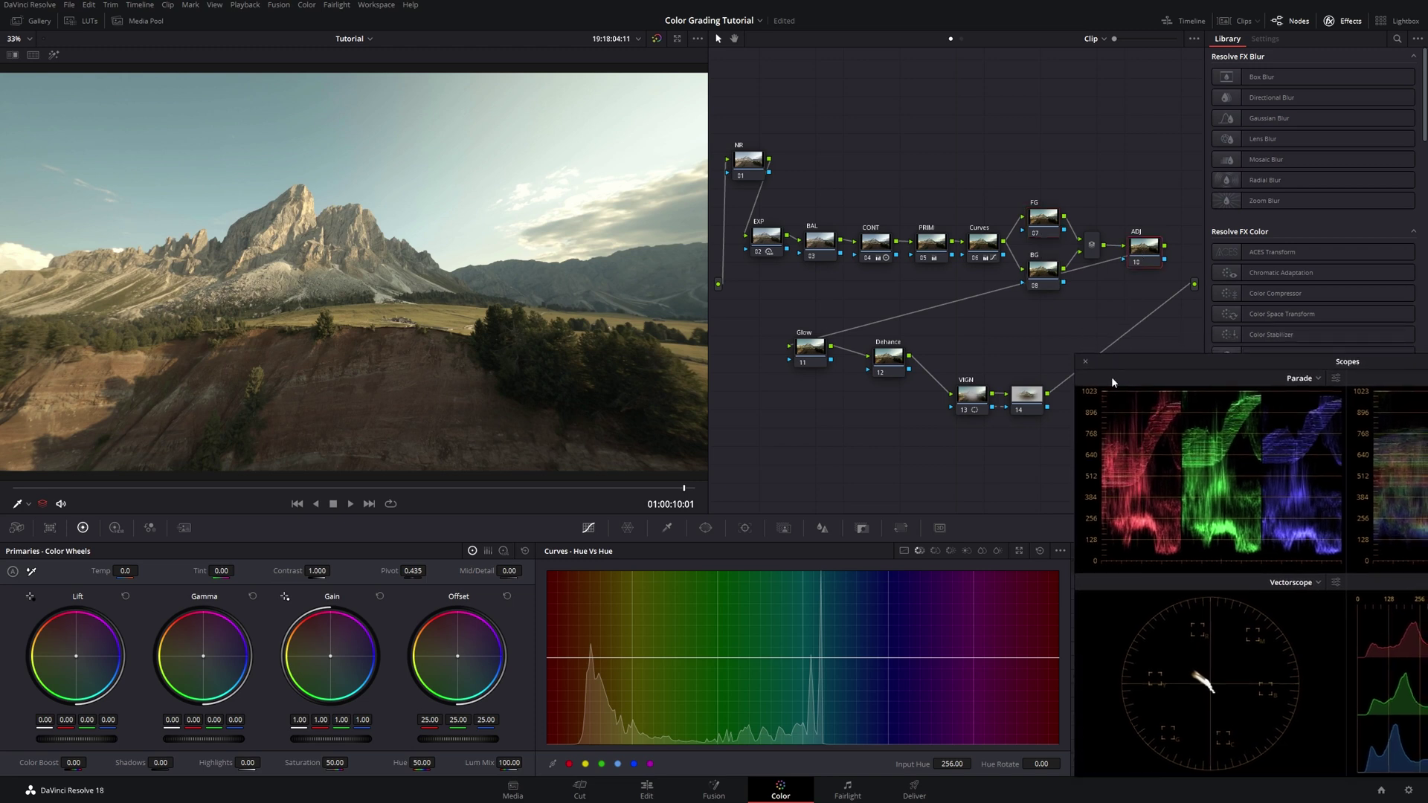
Raise Mid/Detail to 30.50 and lower the blur radius to 0.47 for slight sharpening
left_click(824, 529)
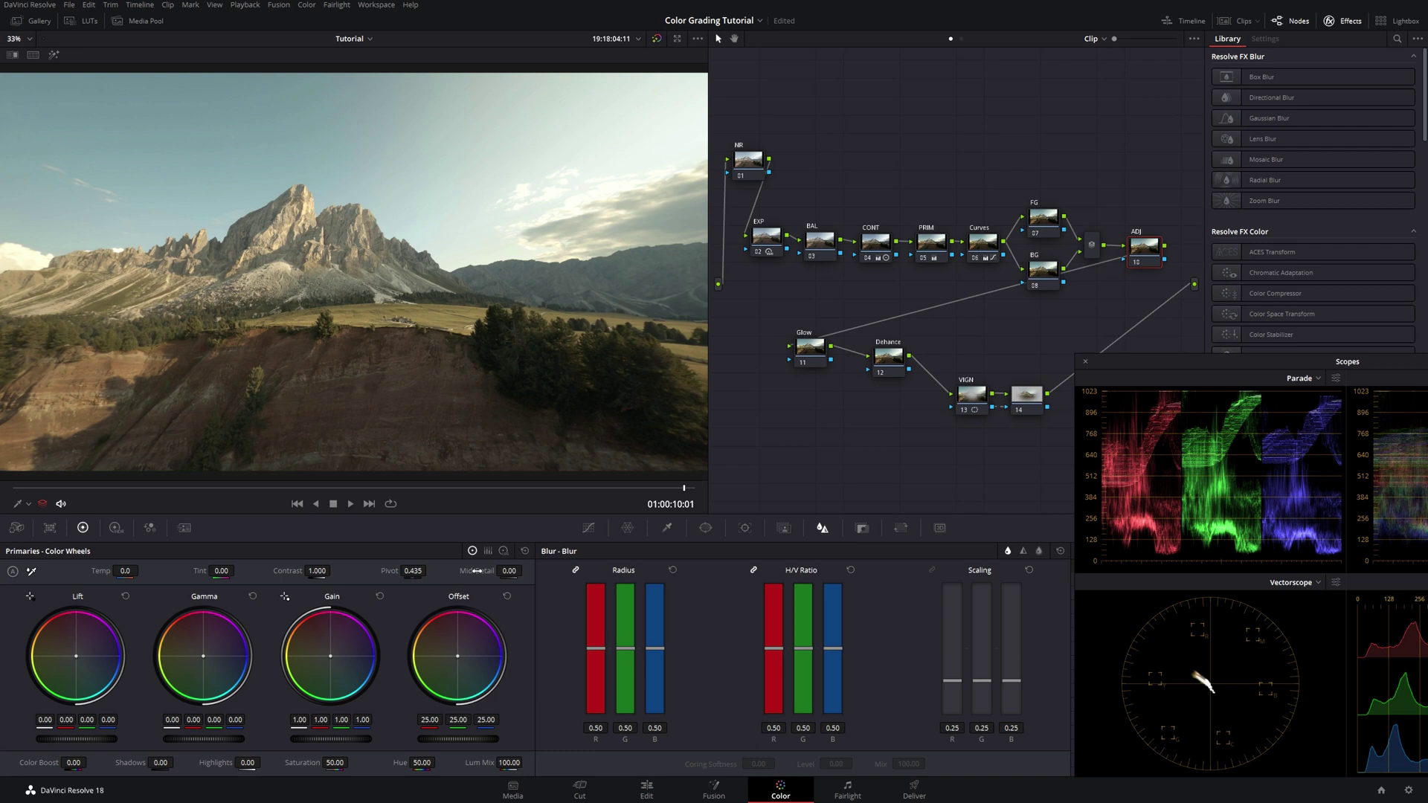
left_click_drag(508, 570, 535, 570)
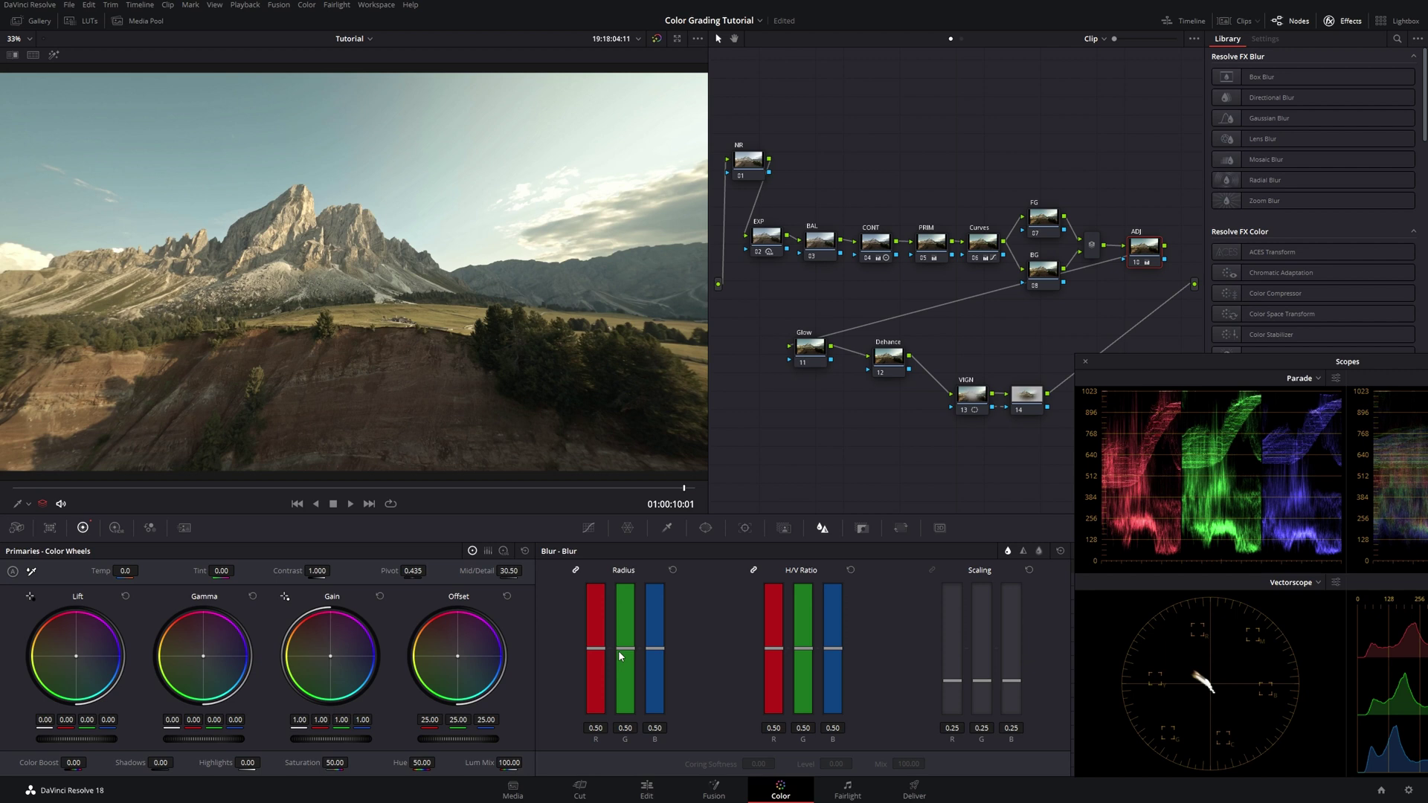
left_click_drag(625, 649, 624, 655)
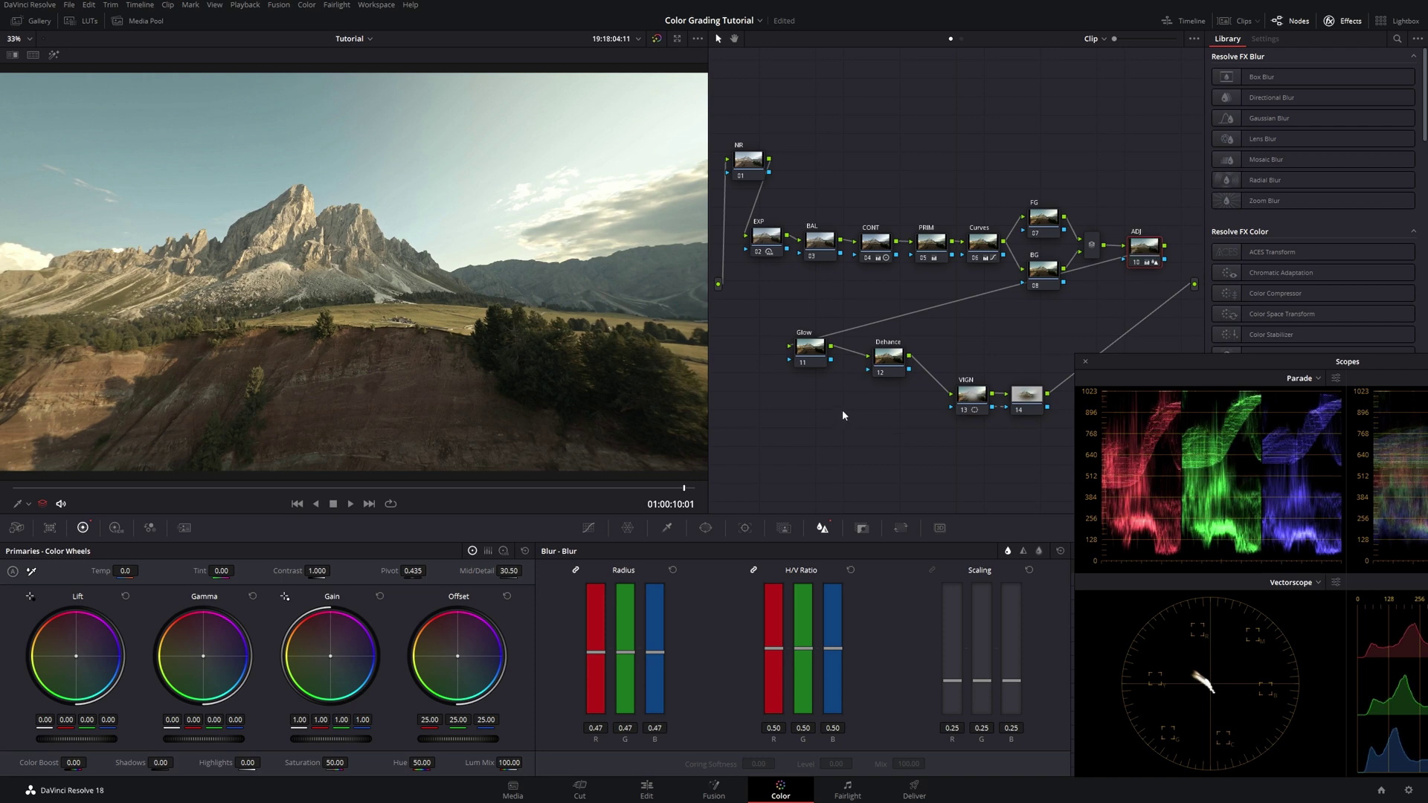
key("ctrl+f")
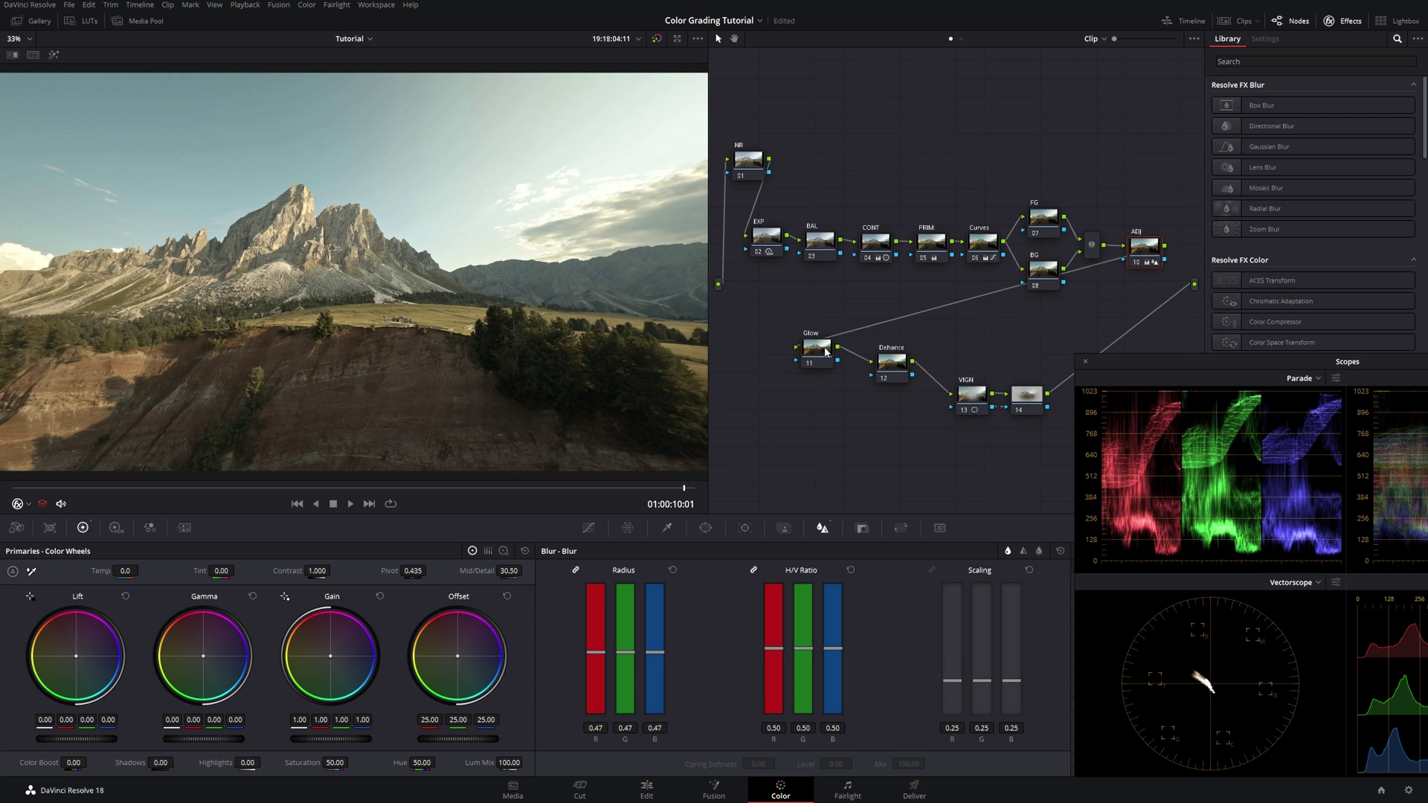
Apply the Resolve FX Glow effect to the Glow node
left_click_drag(826, 351, 831, 357)
left_click(1240, 62)
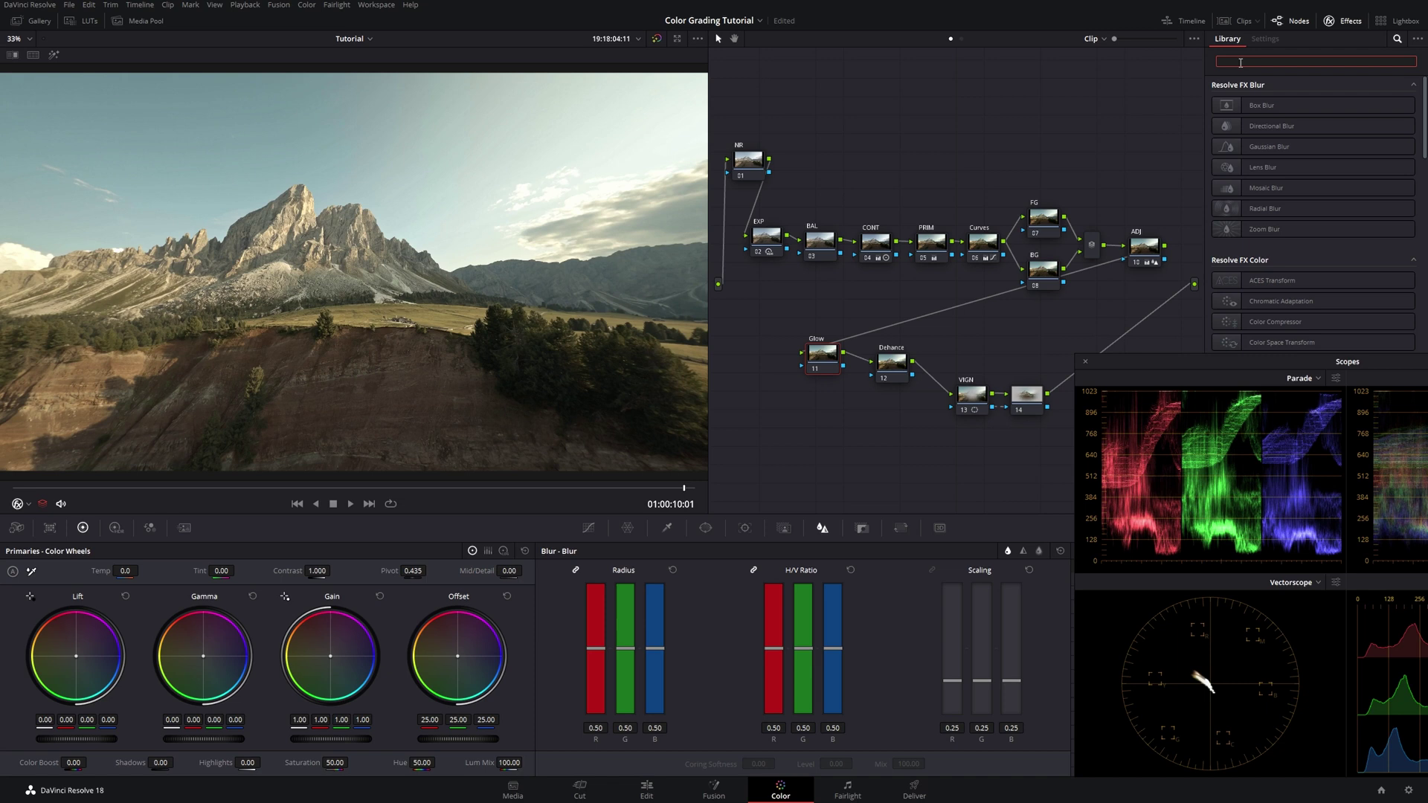
type("glow")
left_click_drag(1234, 112, 818, 354)
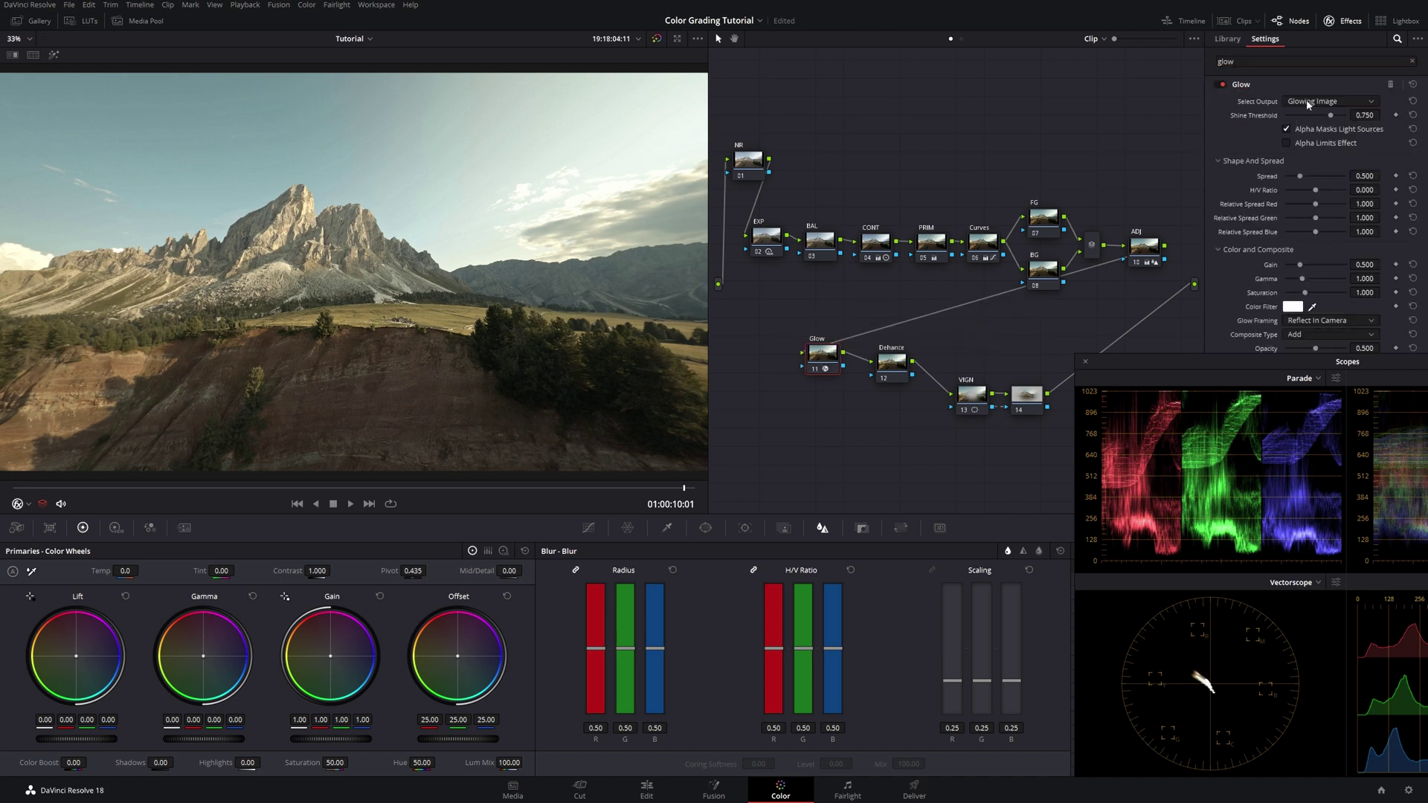
left_click_drag(1292, 362, 1102, 449)
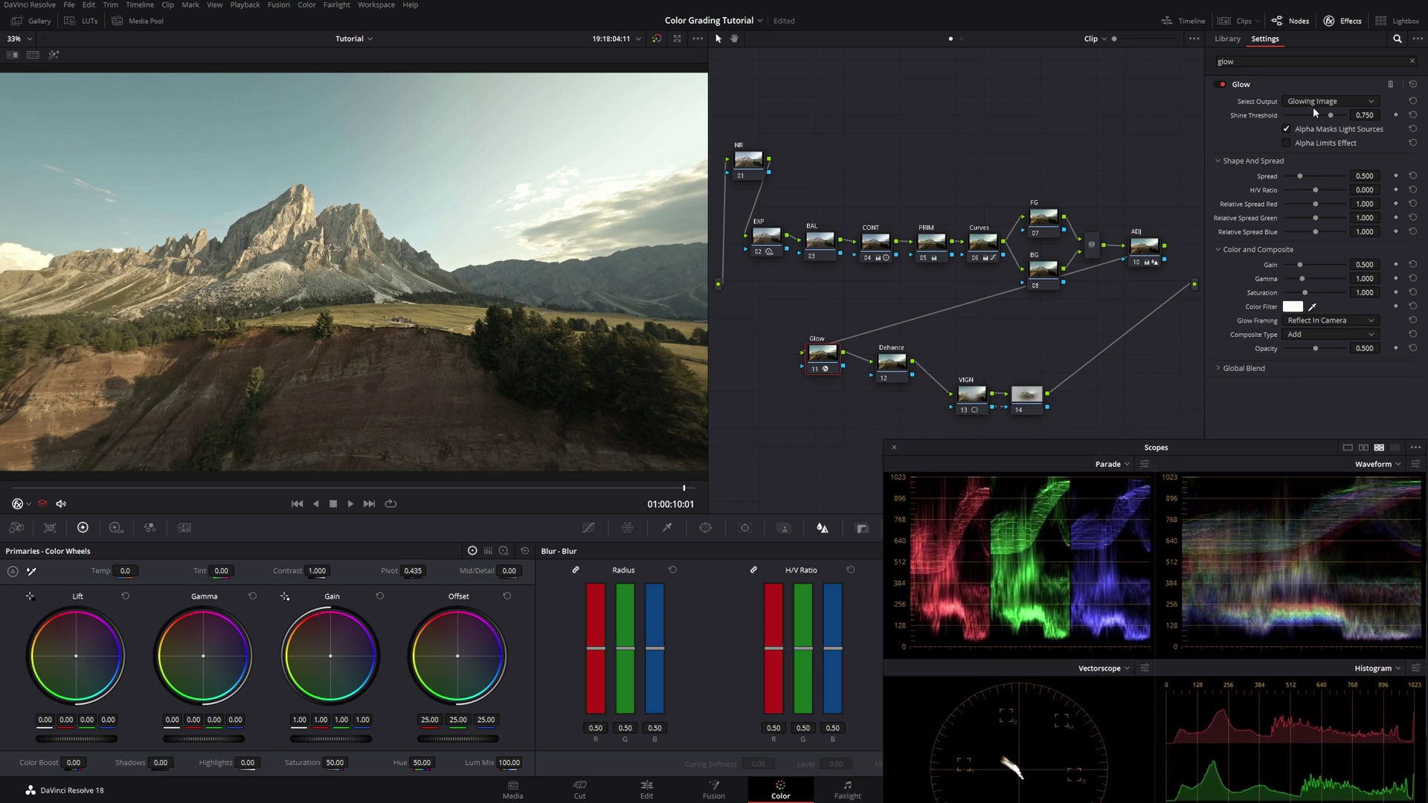
Set the glow to Softlight composite, lower Shine Threshold and Spread, and raise Gamma
left_click(1303, 334)
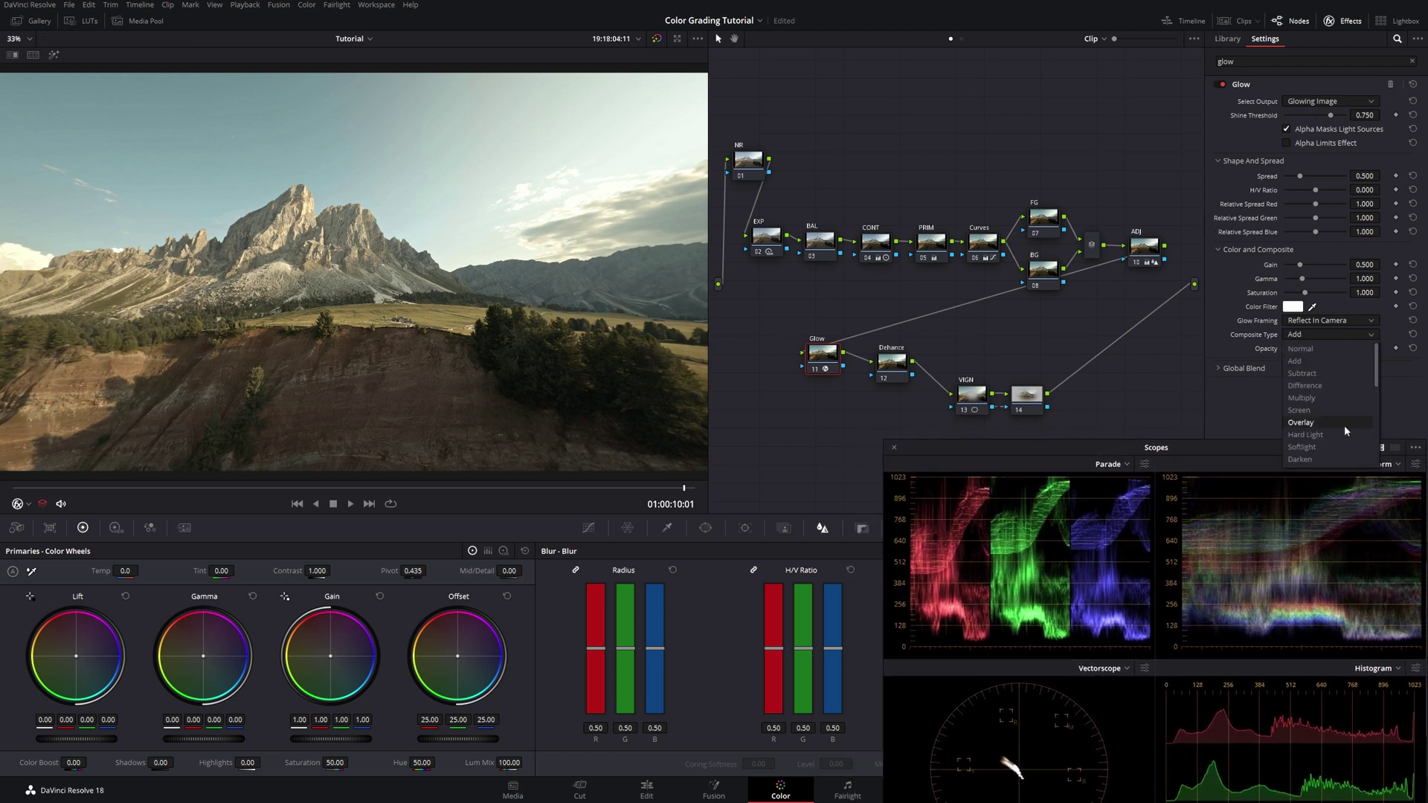
left_click(1325, 447)
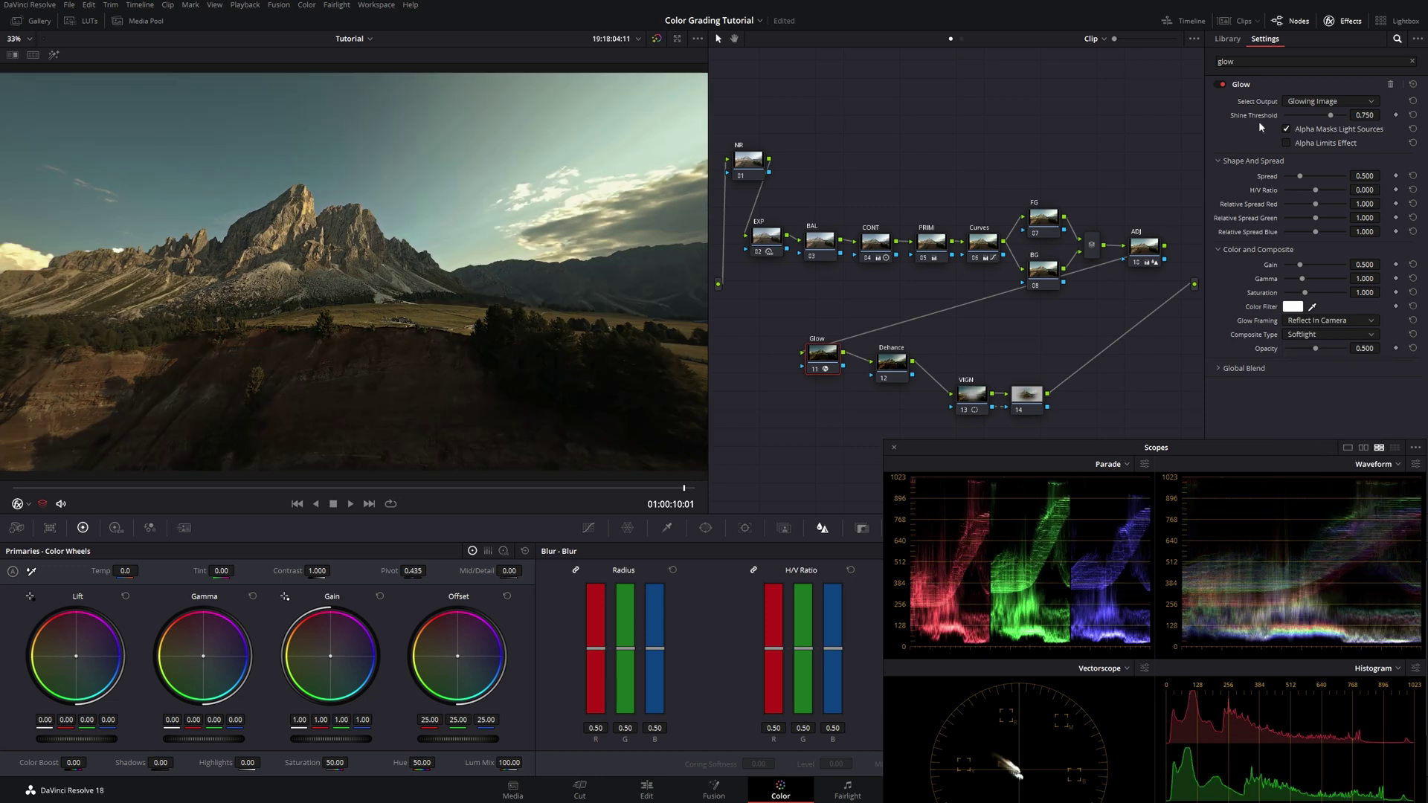
left_click_drag(1331, 115, 1301, 117)
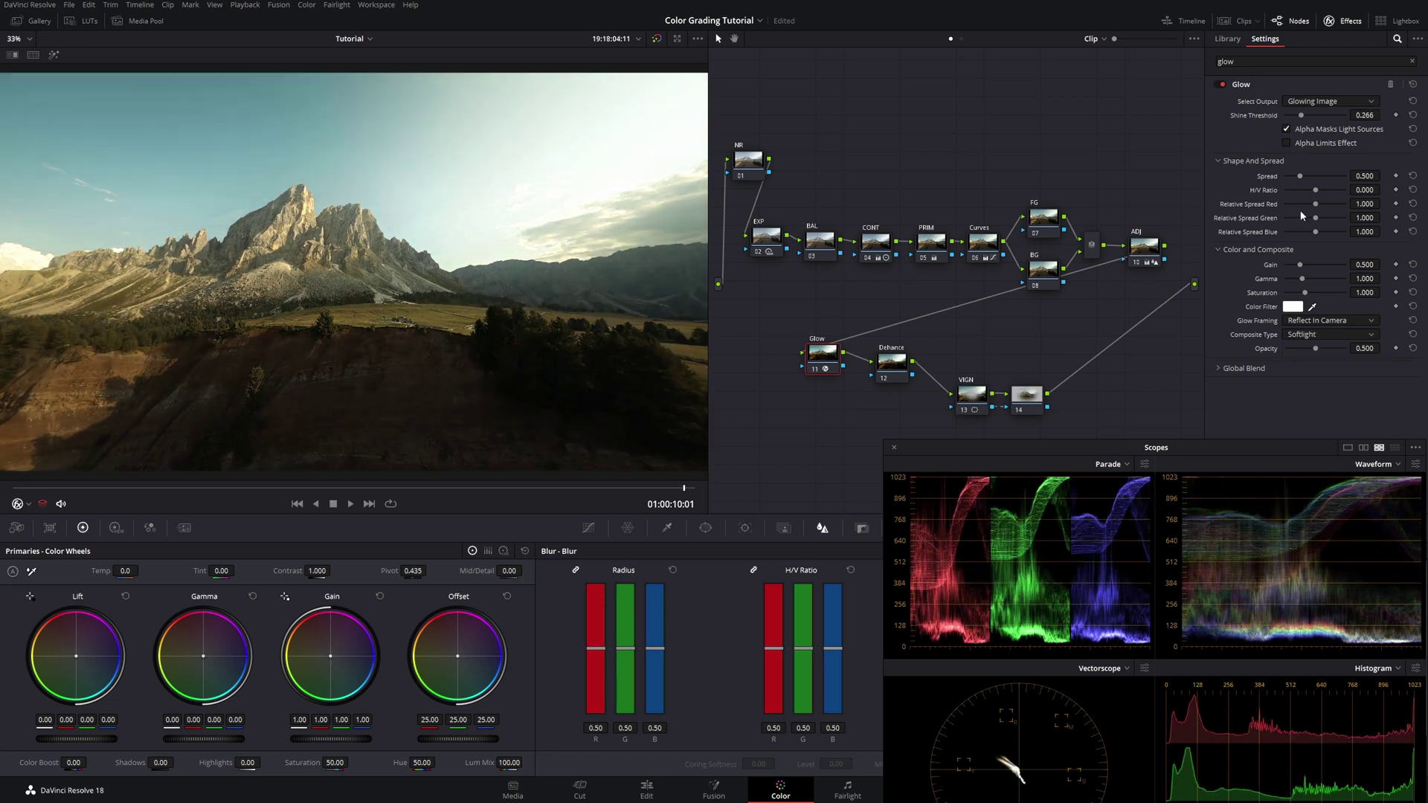
left_click_drag(1299, 177, 1295, 176)
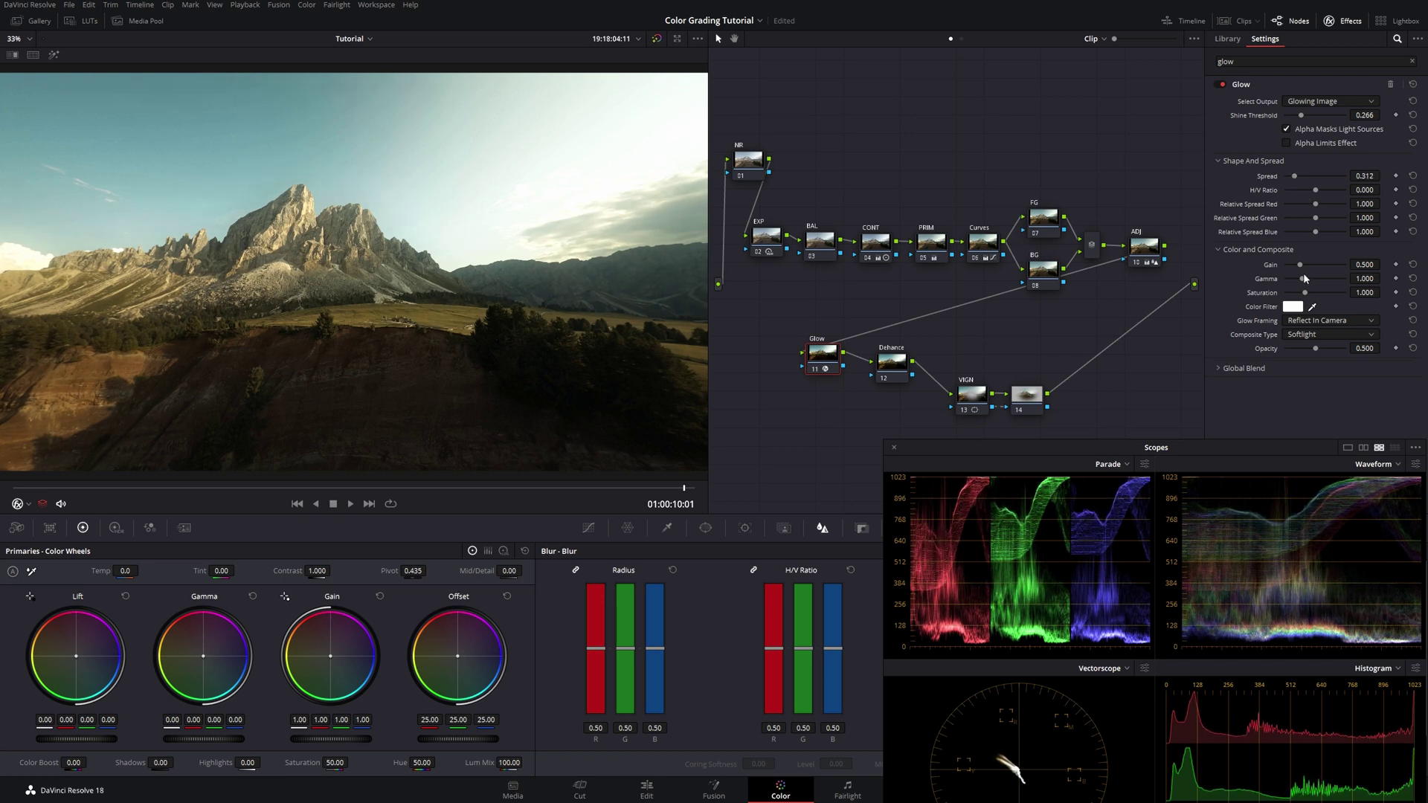
left_click_drag(1303, 280, 1344, 281)
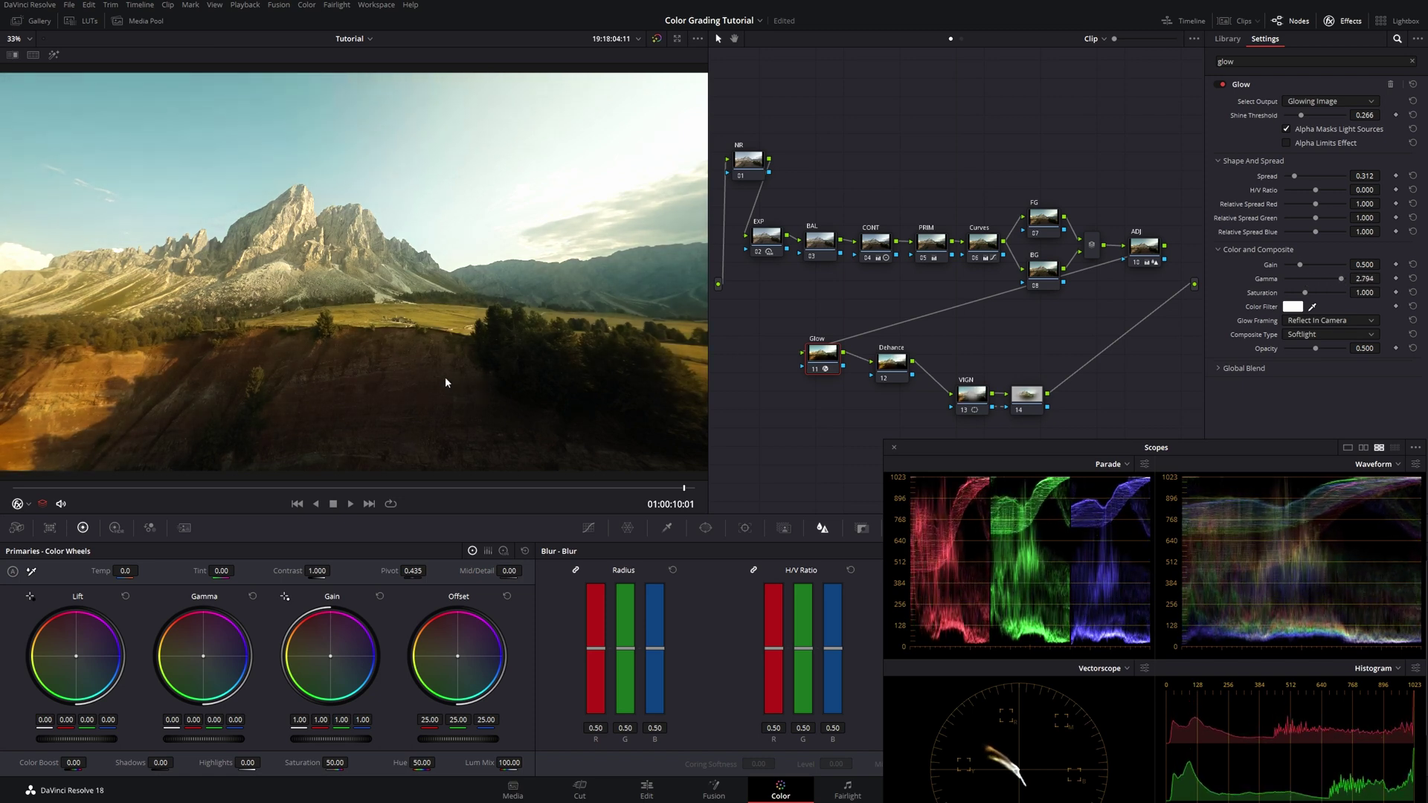
Reduce the glow's gain and saturation, lower the threshold slightly more, then bypass the node to compare
left_click(28, 503)
left_click(45, 537)
left_click_drag(1303, 270, 1289, 268)
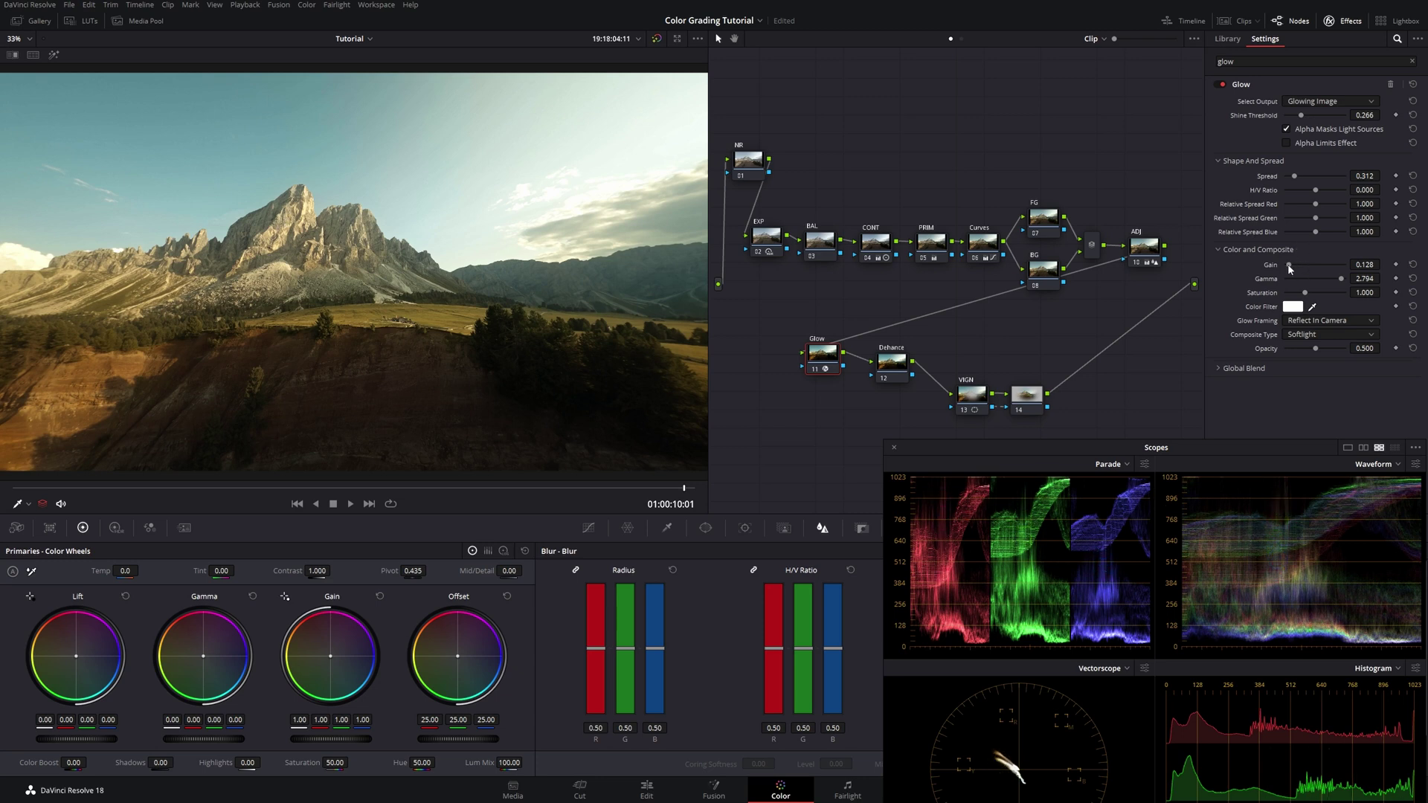
left_click_drag(1284, 265, 1350, 284)
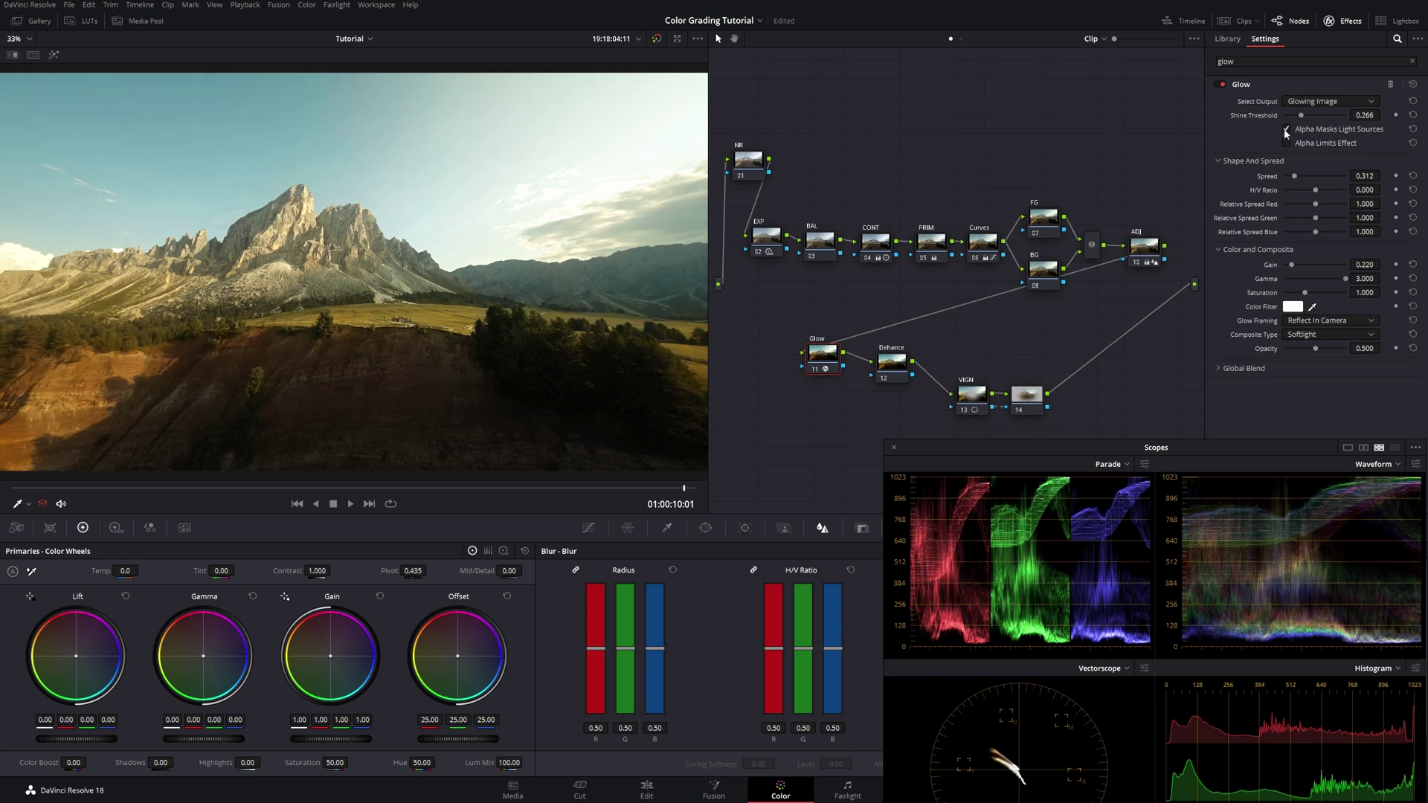
left_click_drag(1303, 117, 1300, 121)
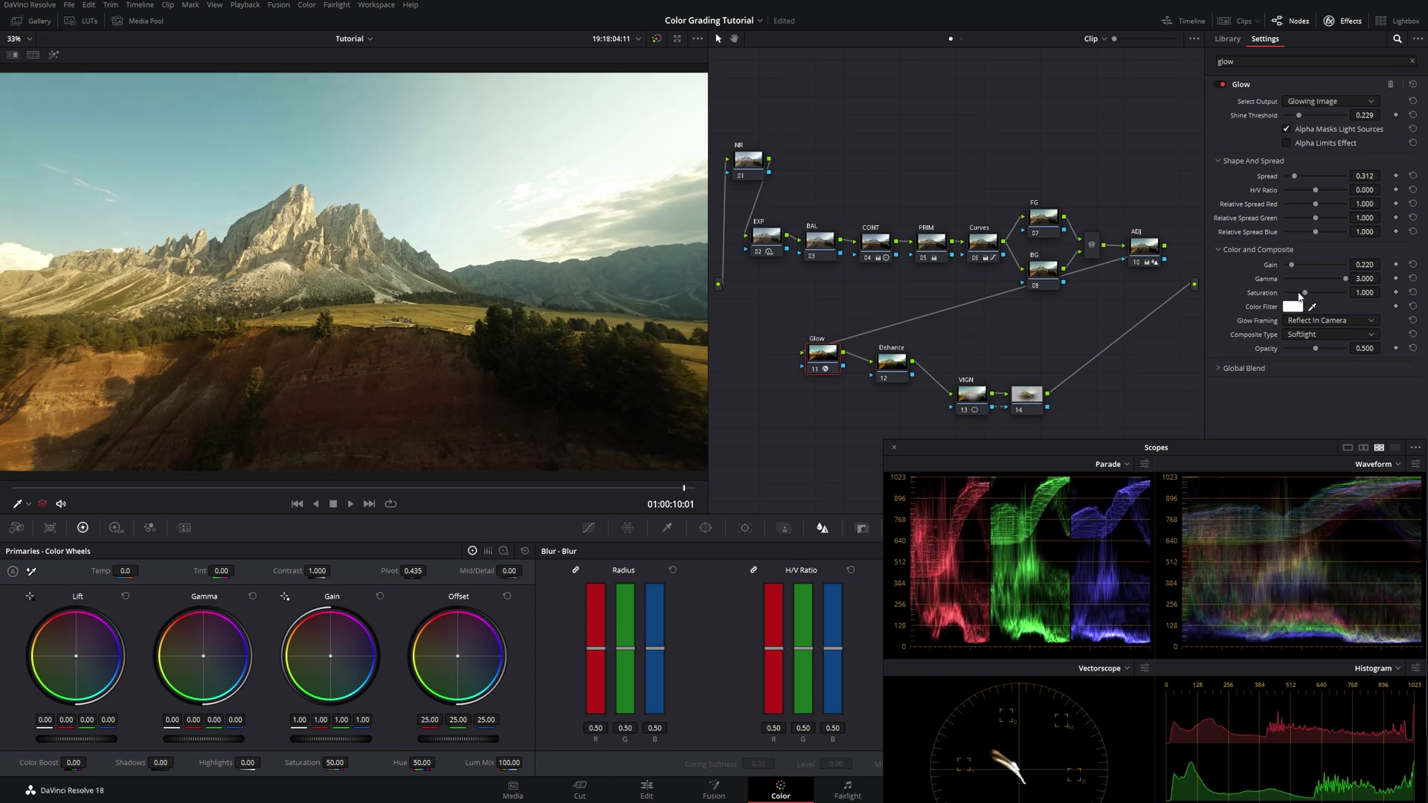
left_click_drag(1305, 293, 1293, 295)
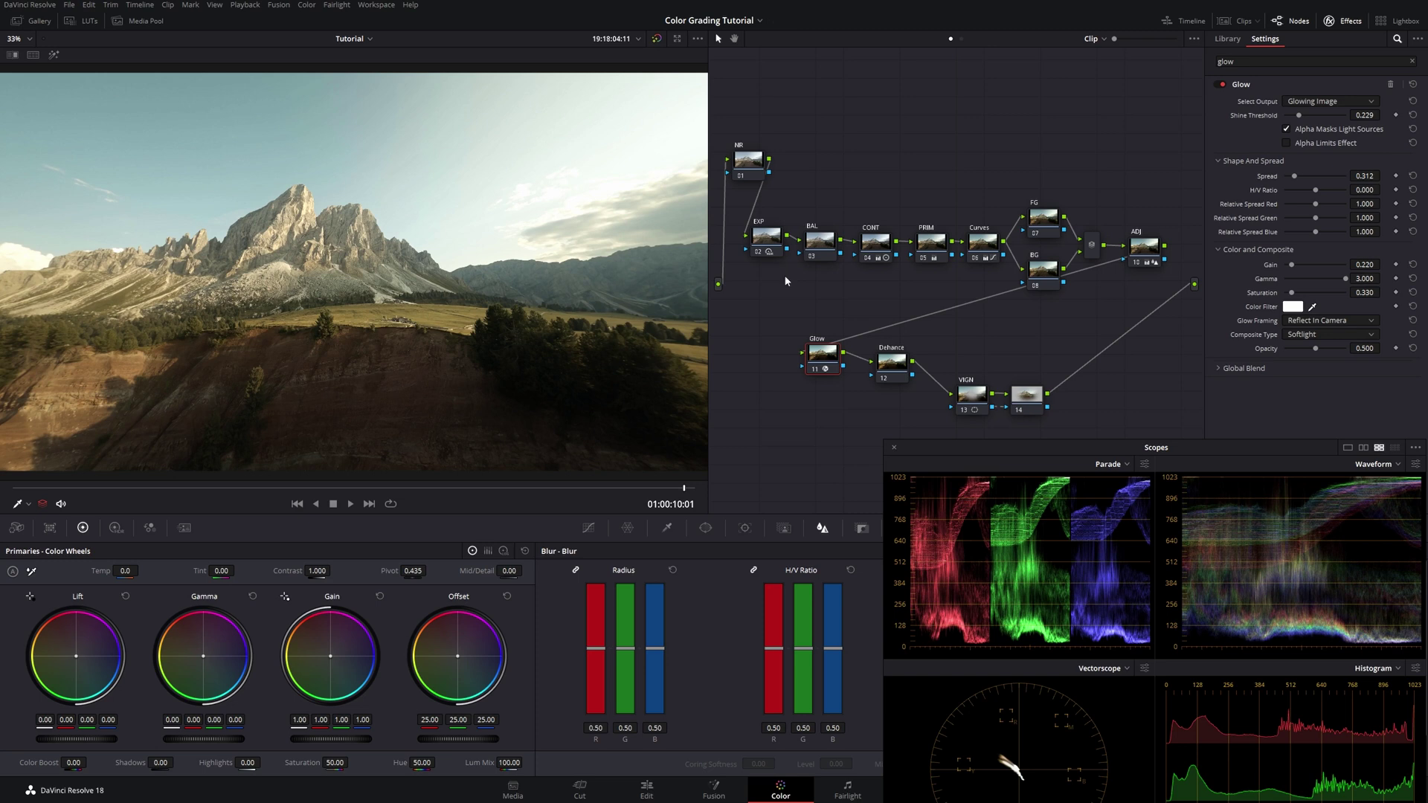
key("ctrl+d")
key("ctrl+d")
key("ctrl+d")
key("ctrl+d")
key("ctrl+d")
key("ctrl+d")
key("ctrl+d")
key("ctrl+d")
key("ctrl+d")
key("ctrl+d")
key("ctrl+d")
key("ctrl+d")
key("ctrl+d")
key("ctrl+d")
Lower the CONT node's Gain master wheel to 1.07 and nudge the Glow node into place
left_click(878, 245)
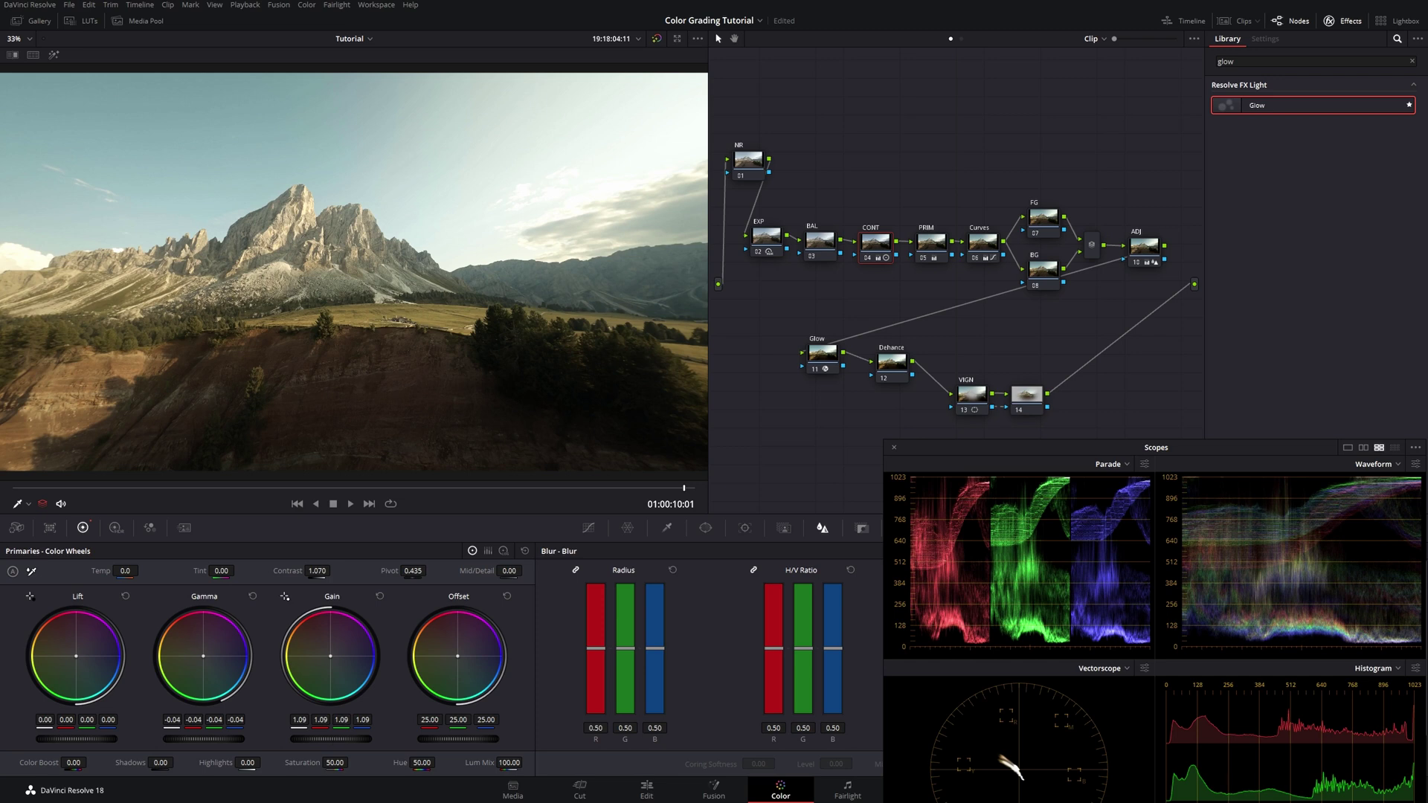
left_click_drag(331, 739, 319, 738)
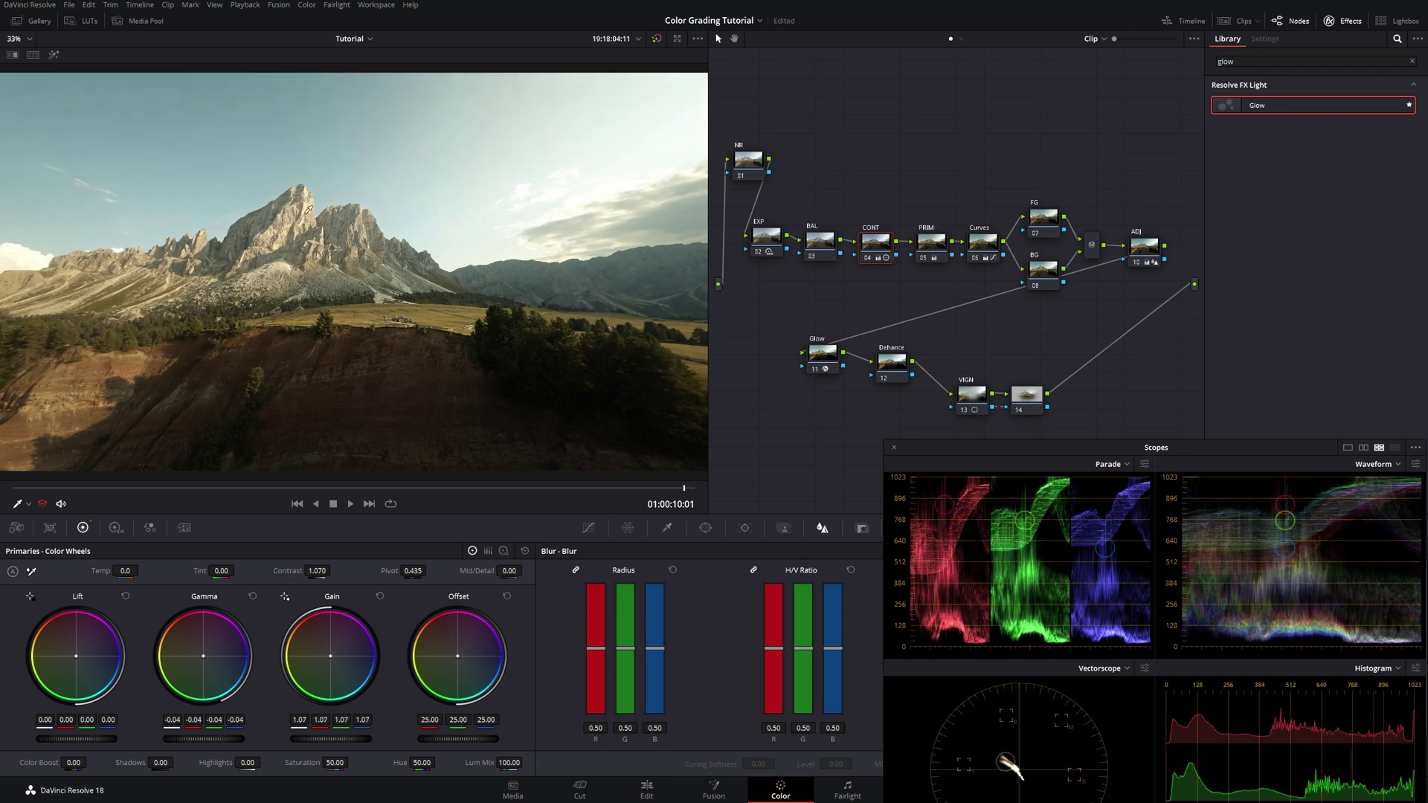
left_click(822, 353)
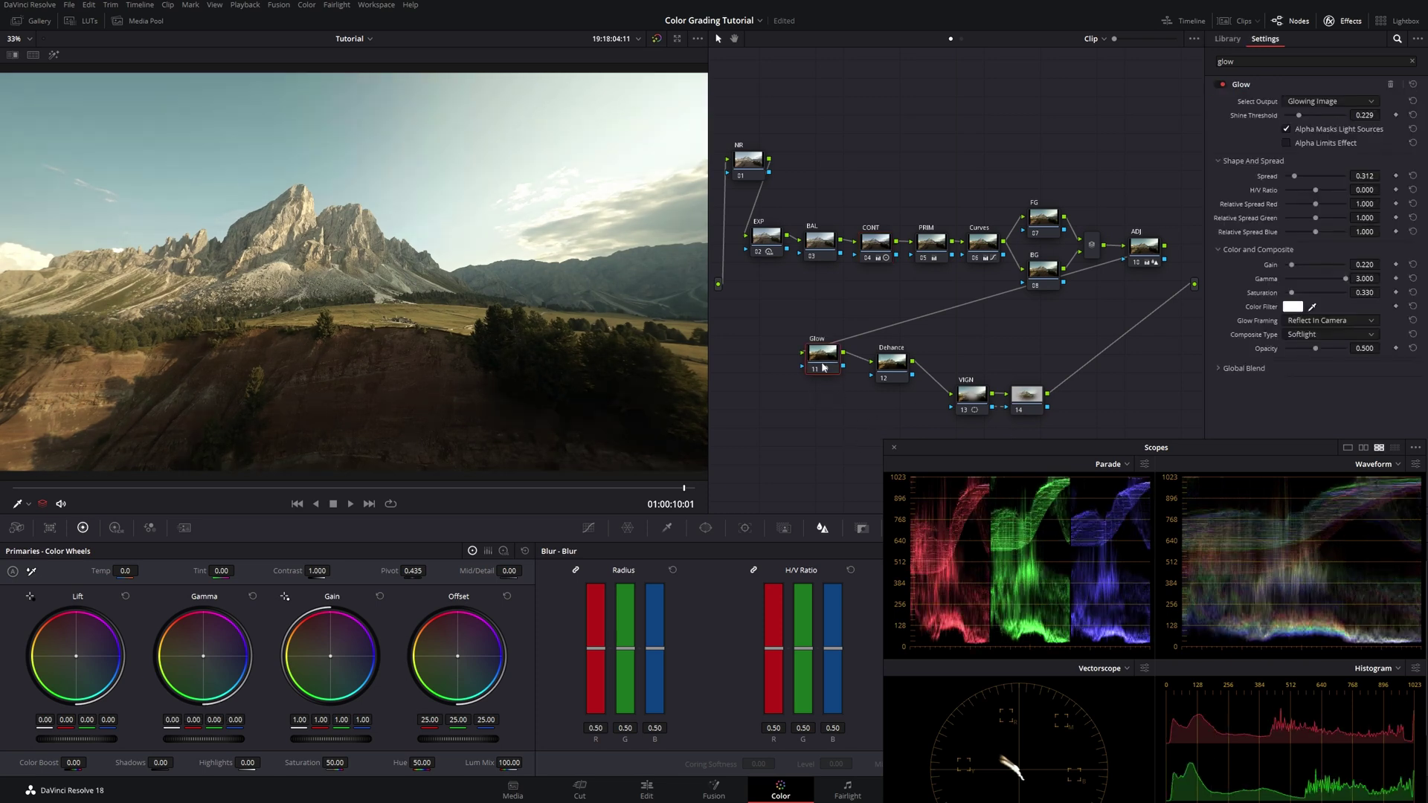
left_click_drag(824, 366, 830, 371)
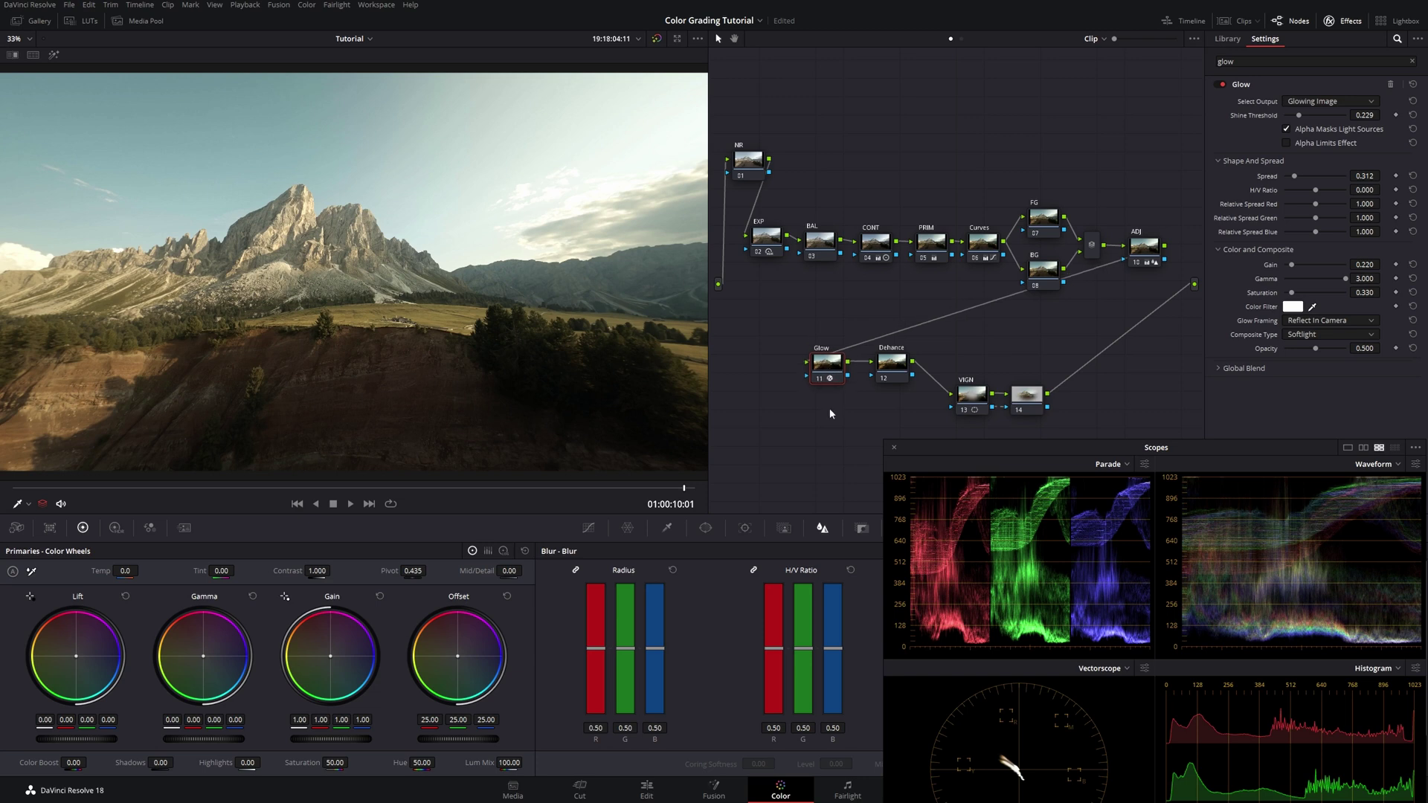
left_click_drag(824, 375, 826, 370)
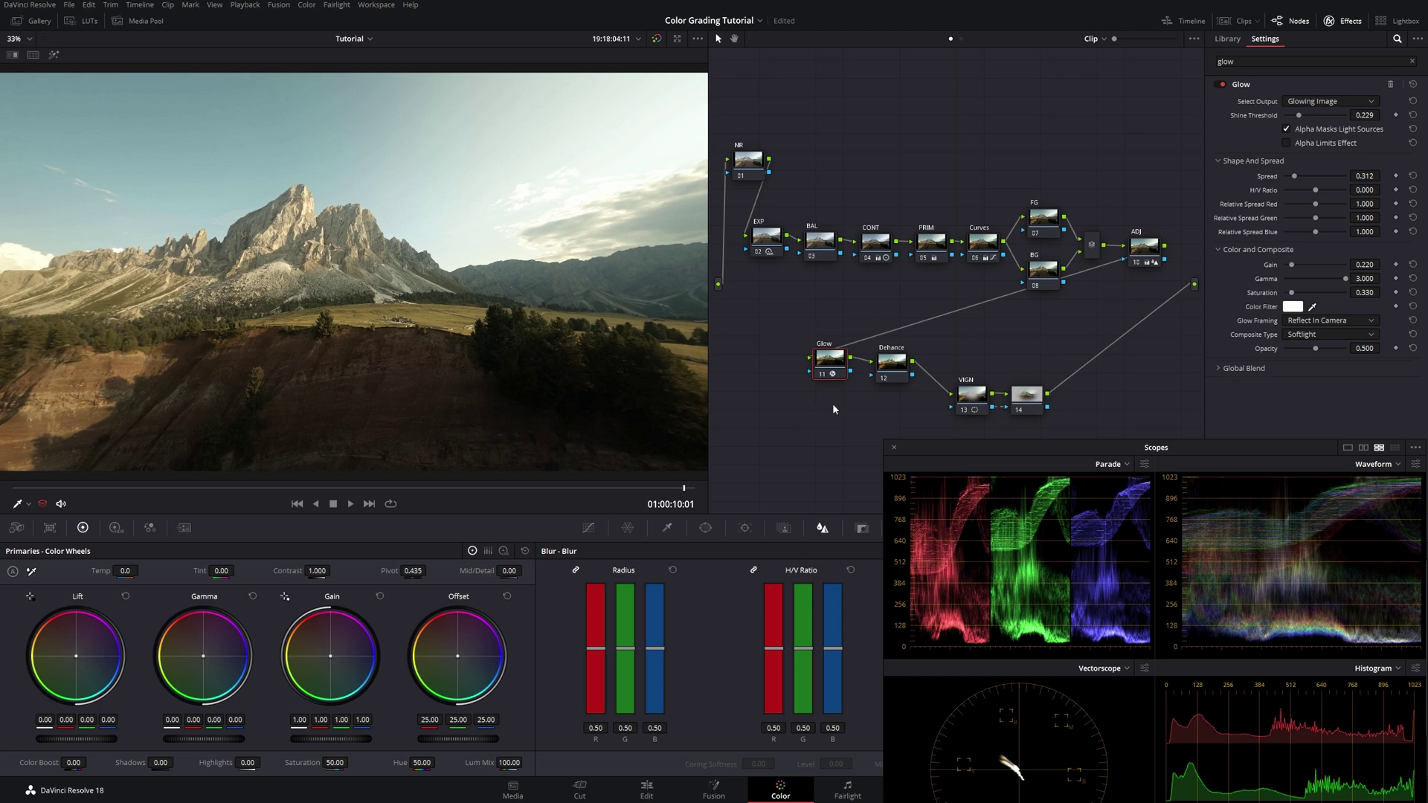
Apply Dehancer Pro from the effects library to the Dehance node
left_click_drag(892, 364, 905, 370)
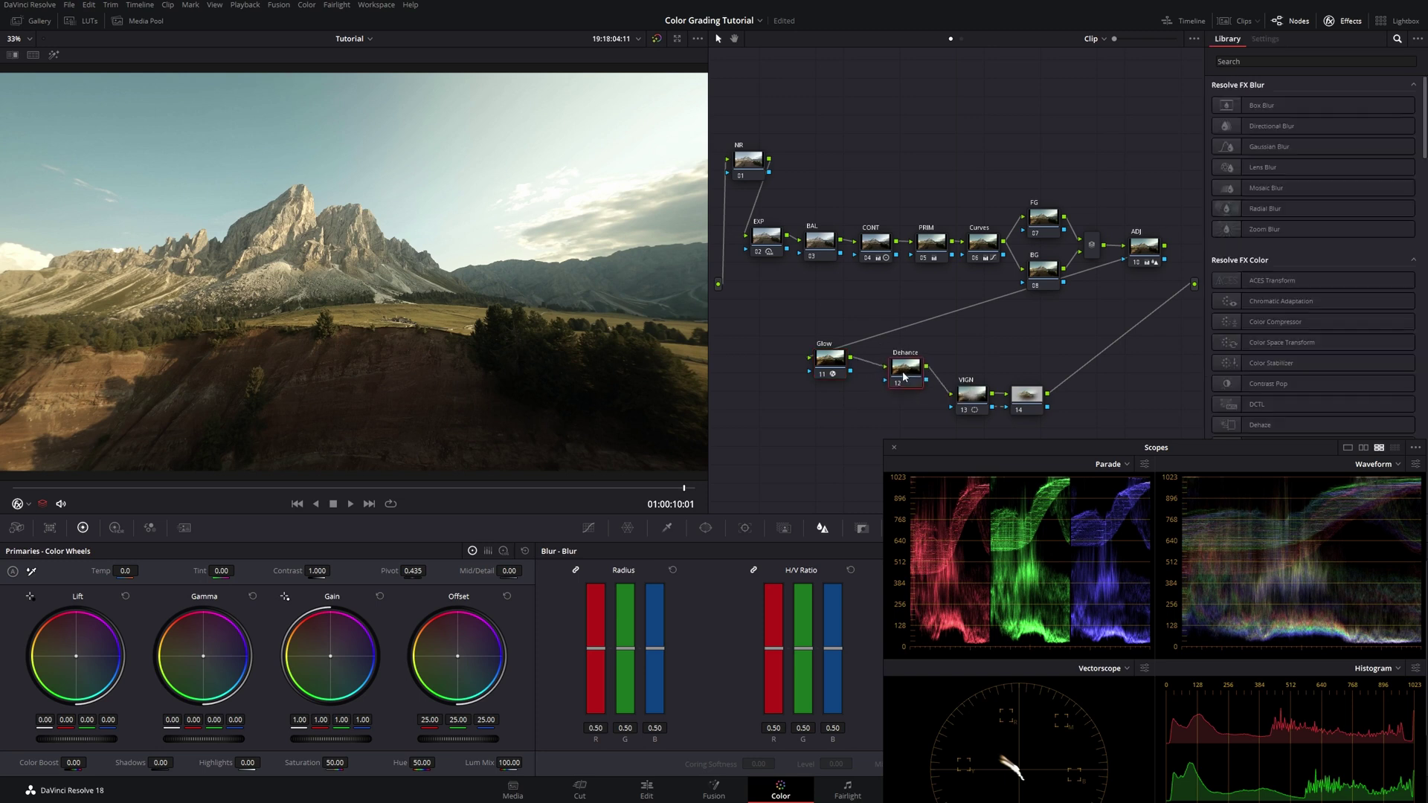
left_click(1236, 62)
type("de")
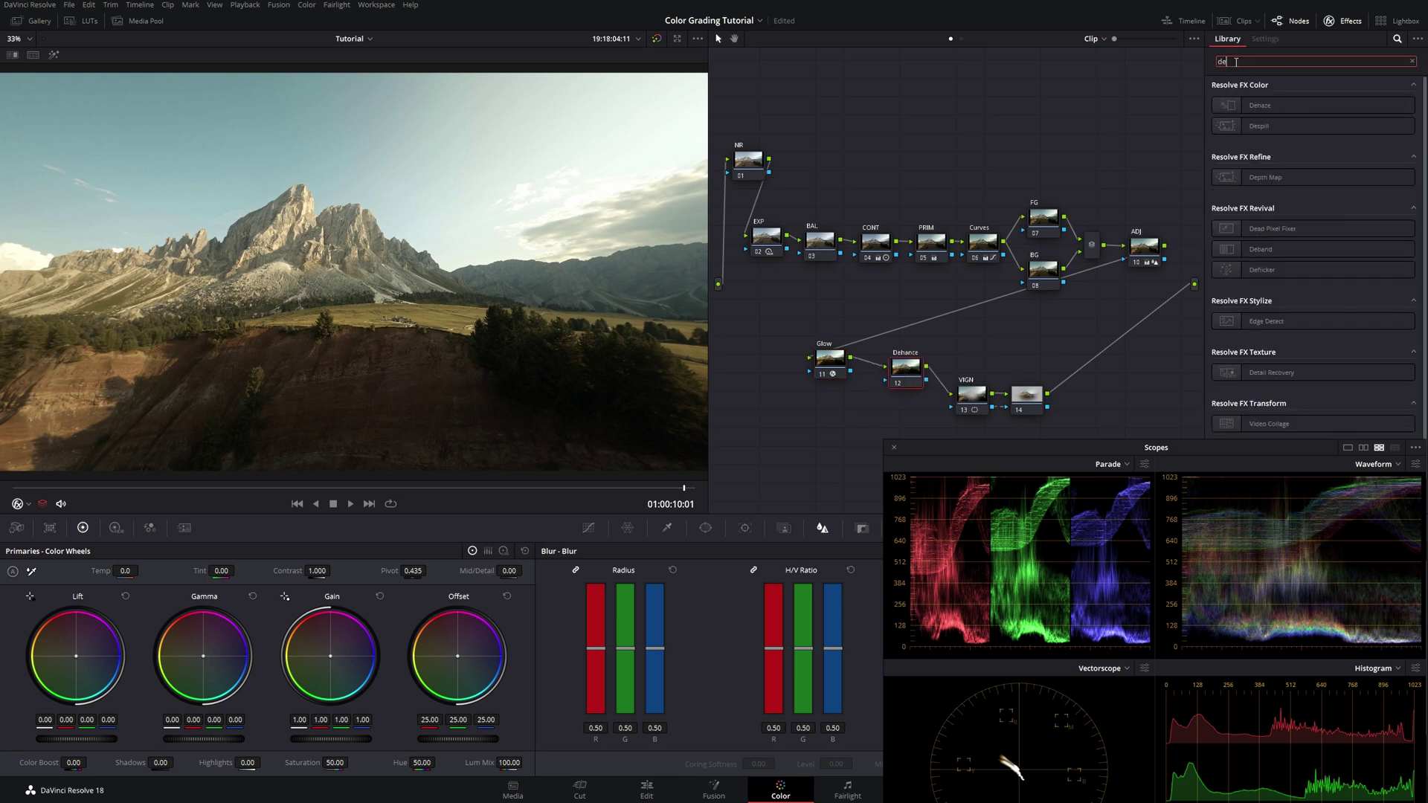
type("hancer")
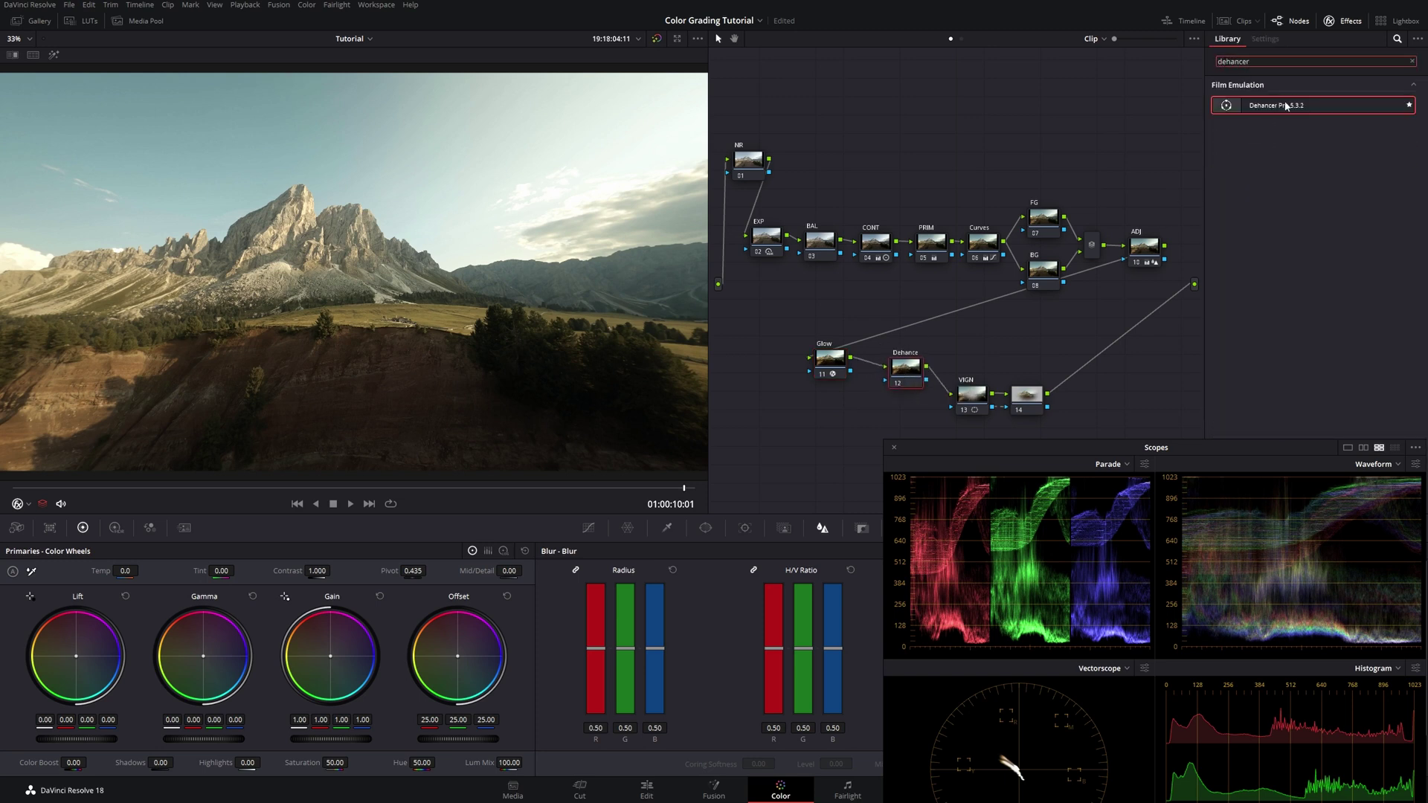
left_click_drag(1286, 106, 906, 367)
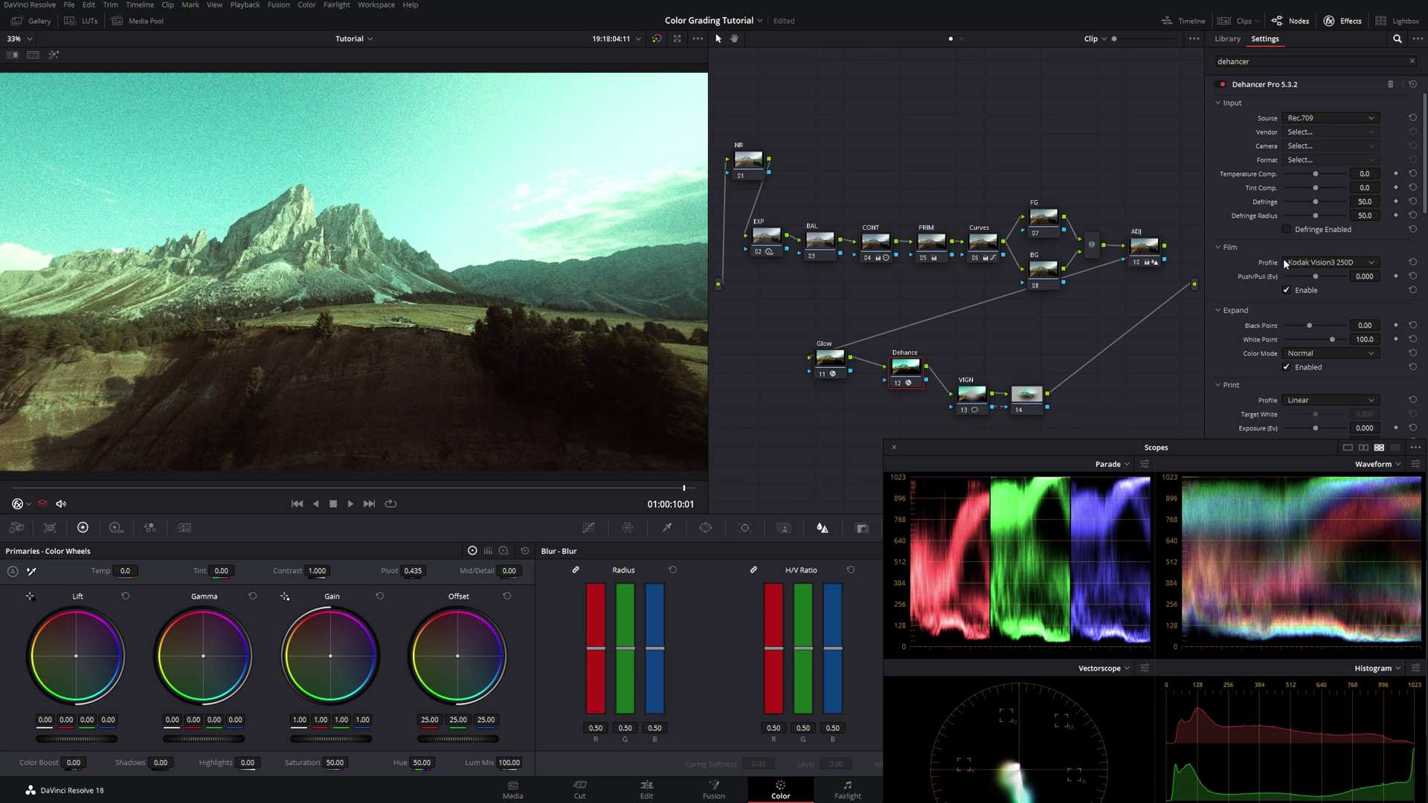
Set Dehancer's input source to DVR WG/Intermediate
scroll(1256, 298, "down", 10)
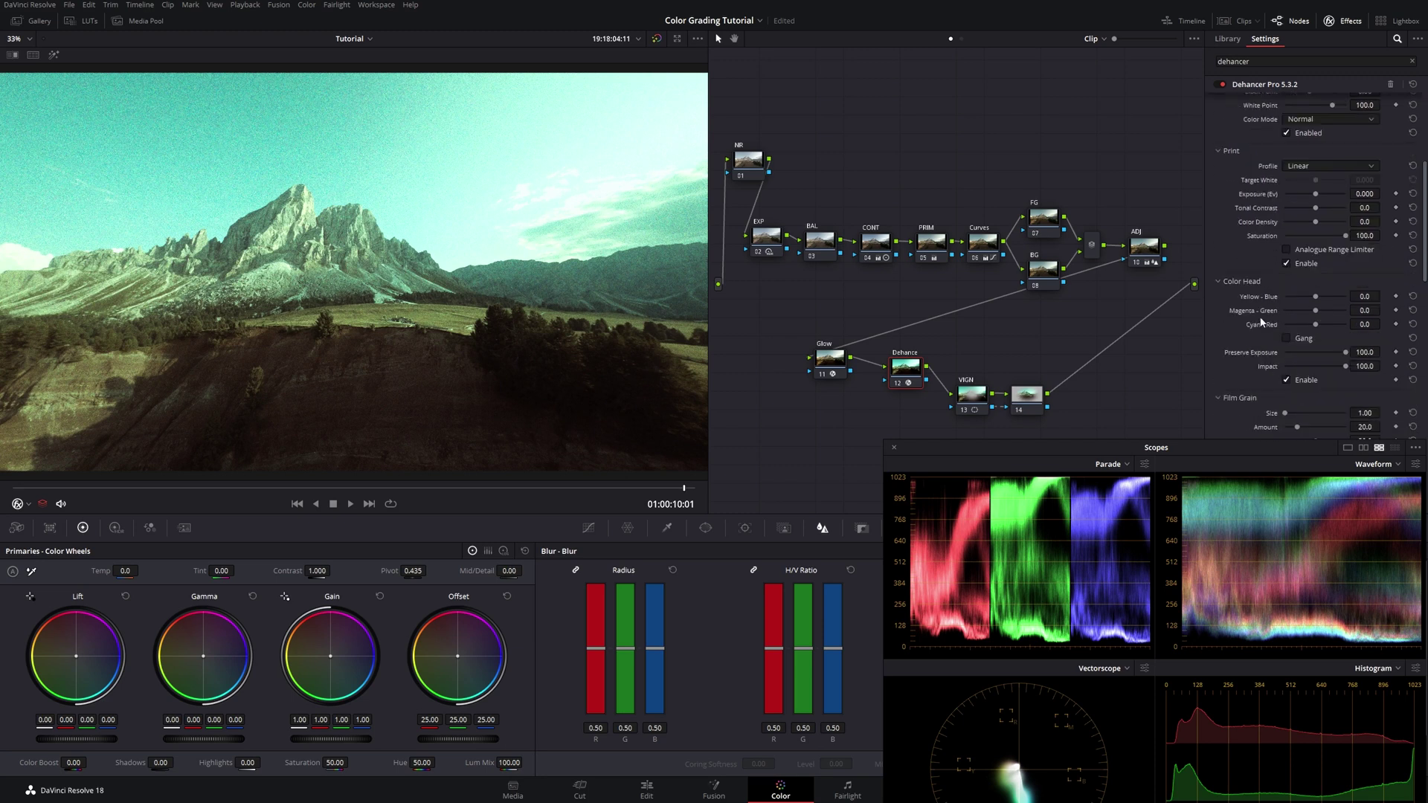
scroll(1257, 316, "down", 5)
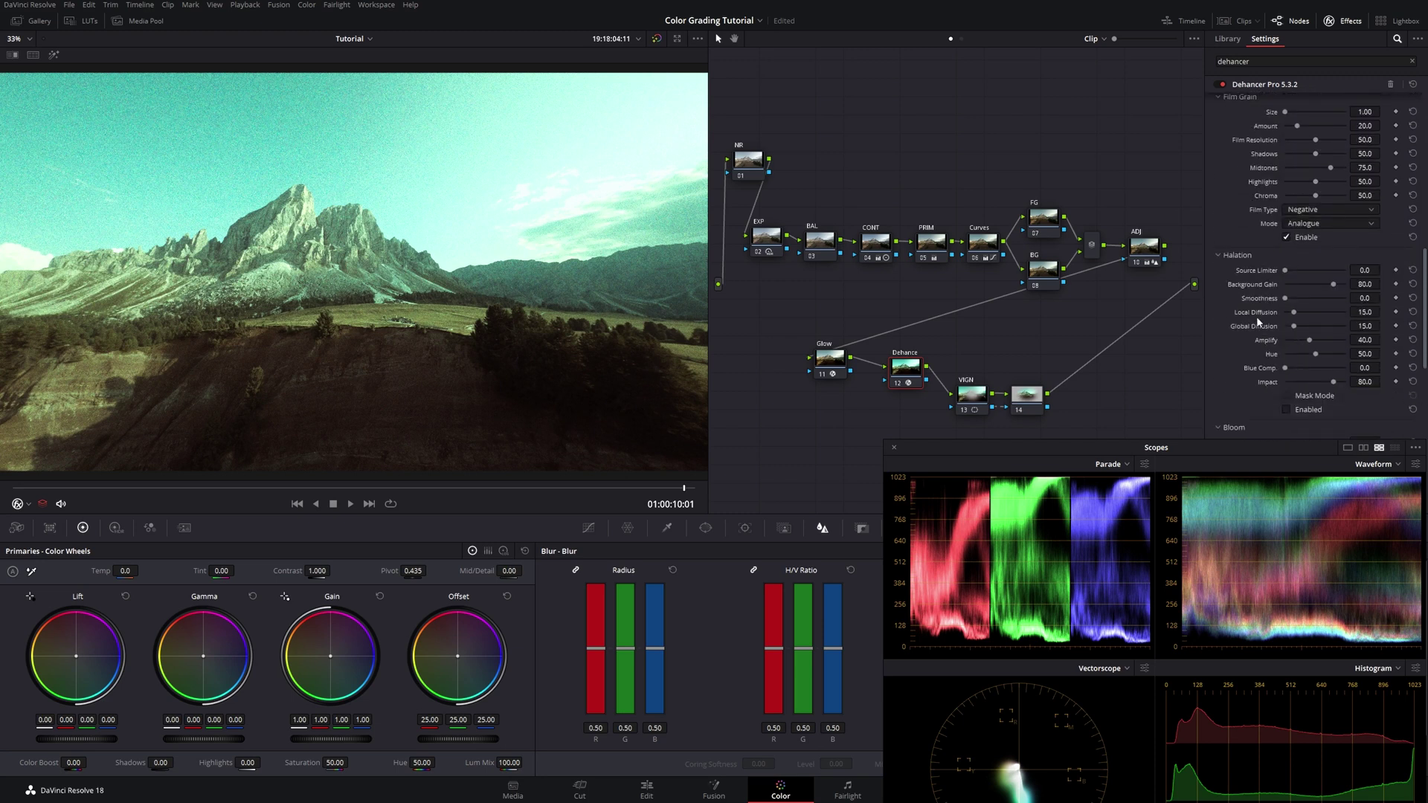
scroll(1253, 312, "down", 5)
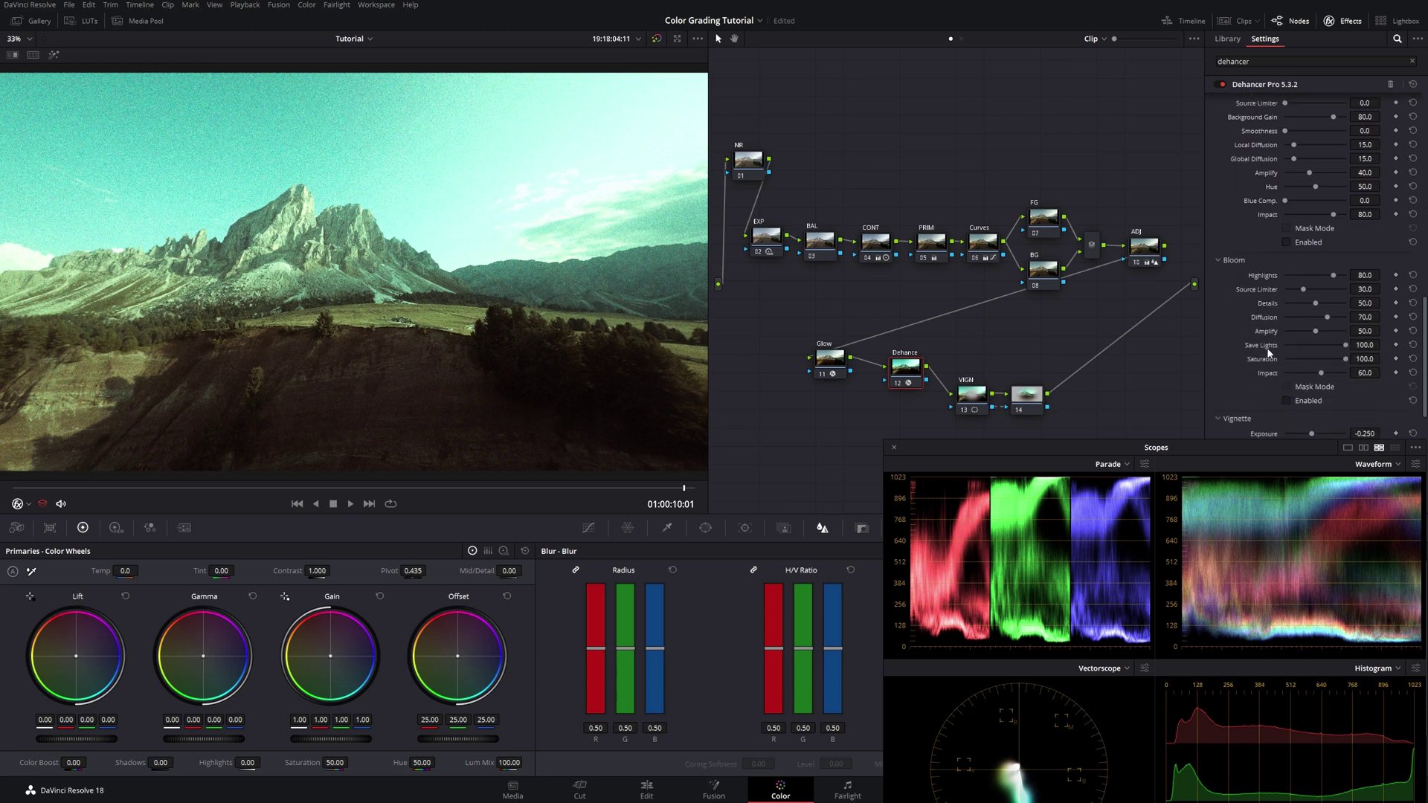
scroll(1247, 341, "down", 3)
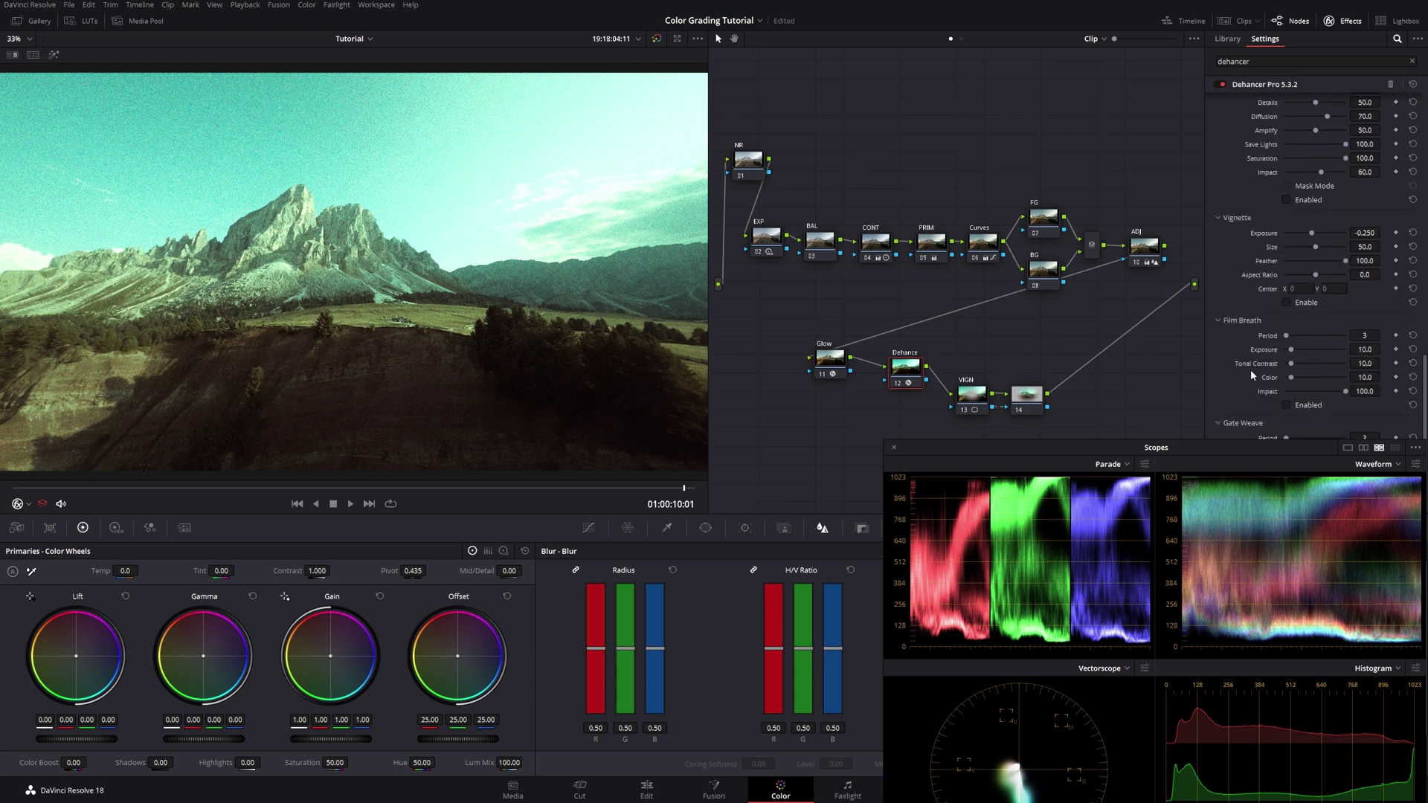
scroll(1247, 383, "up", 10)
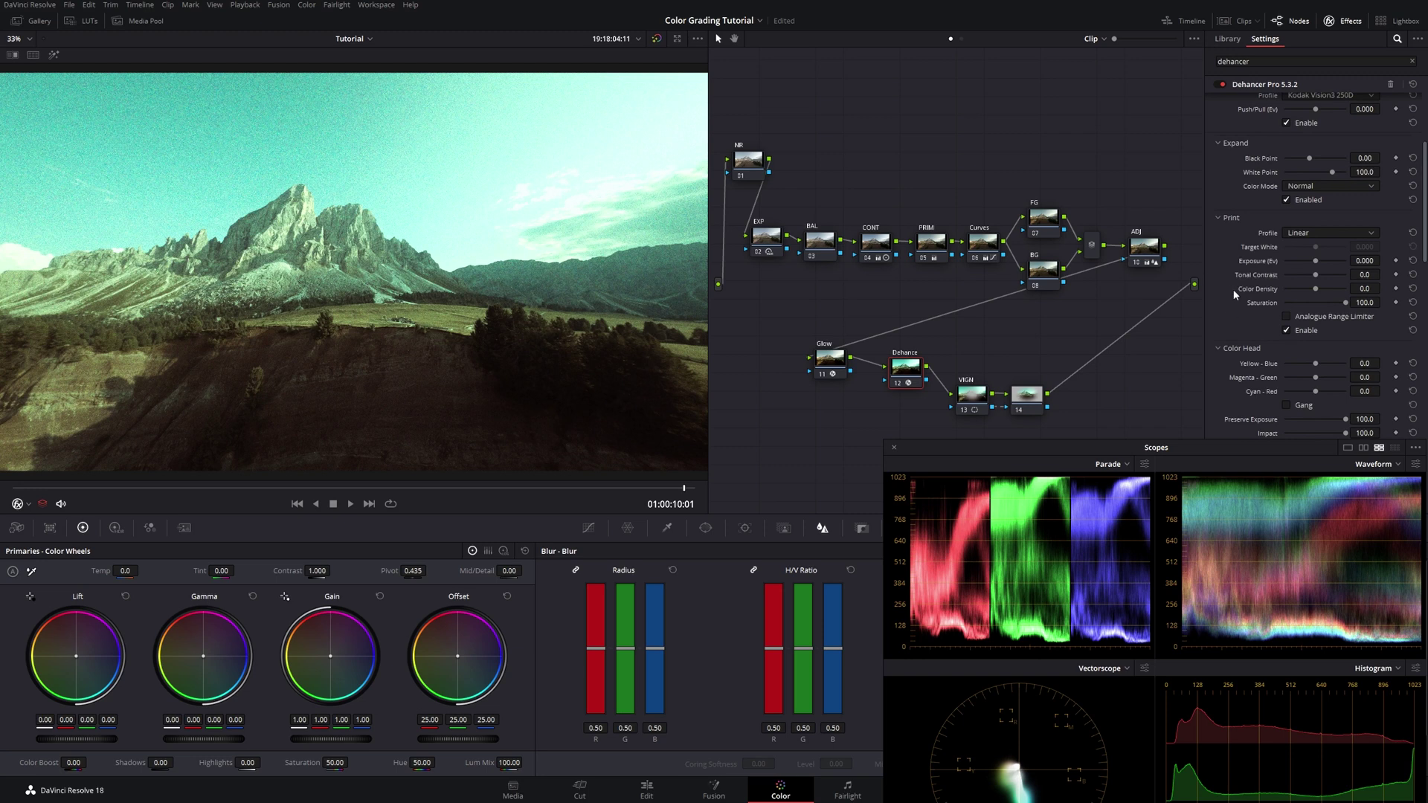
scroll(1239, 253, "up", 4)
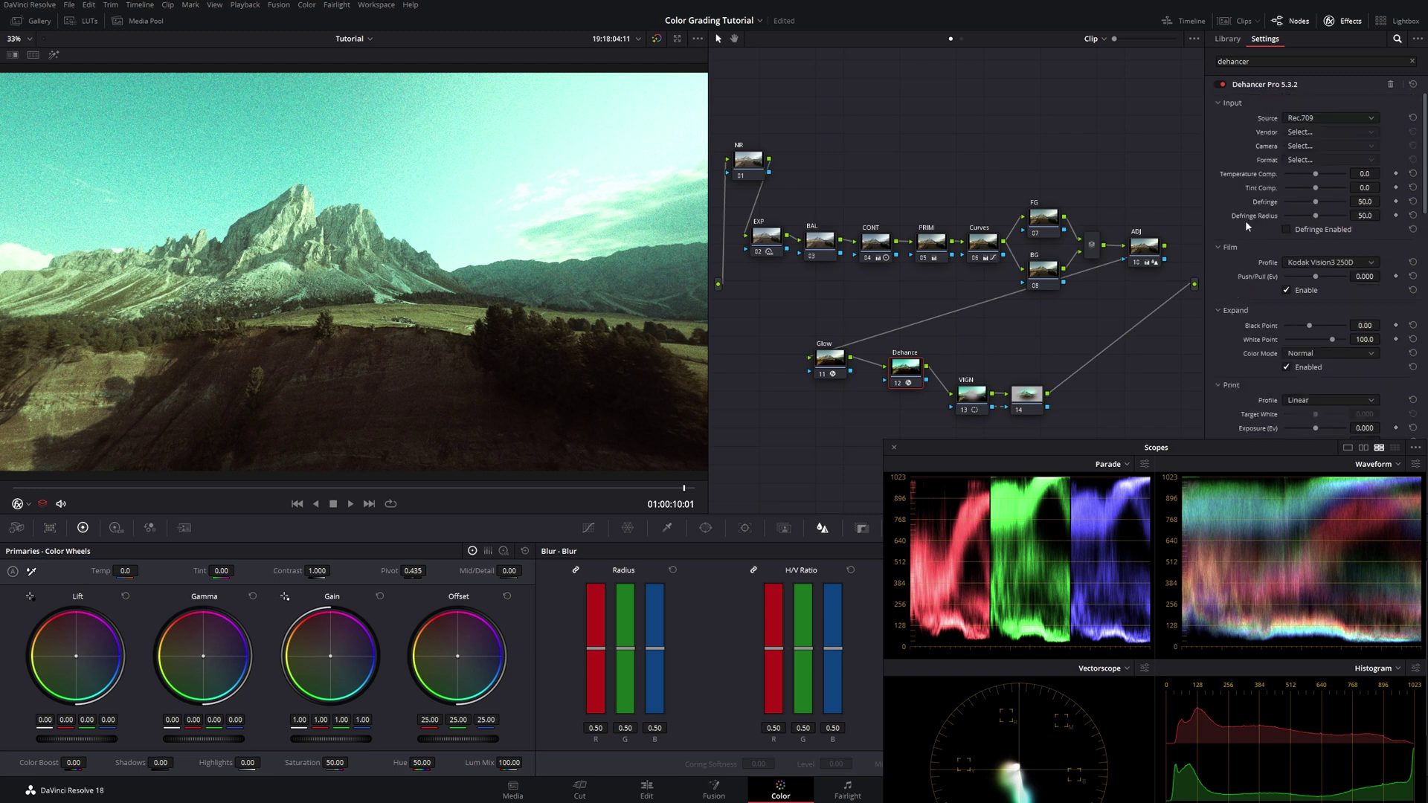
left_click(1312, 120)
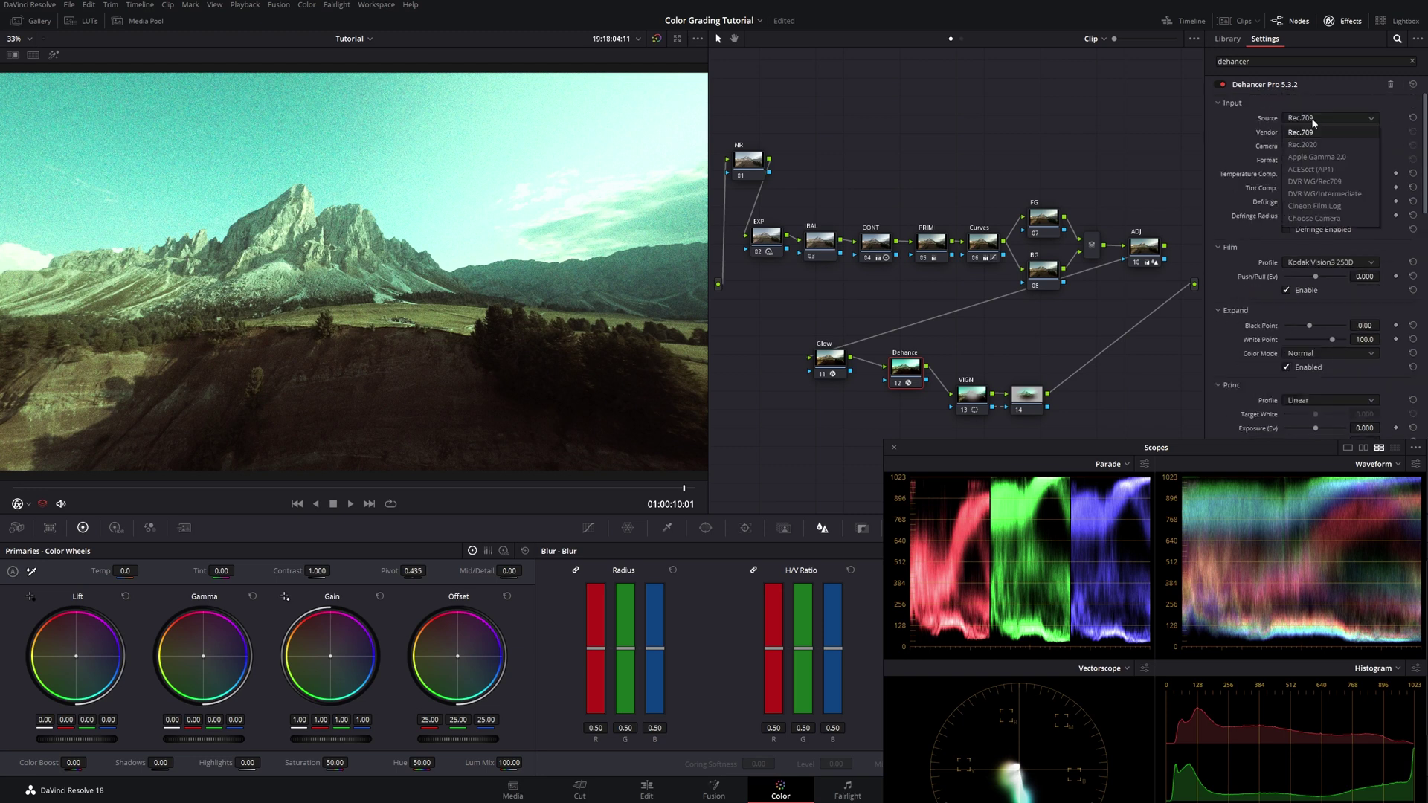
left_click(1335, 196)
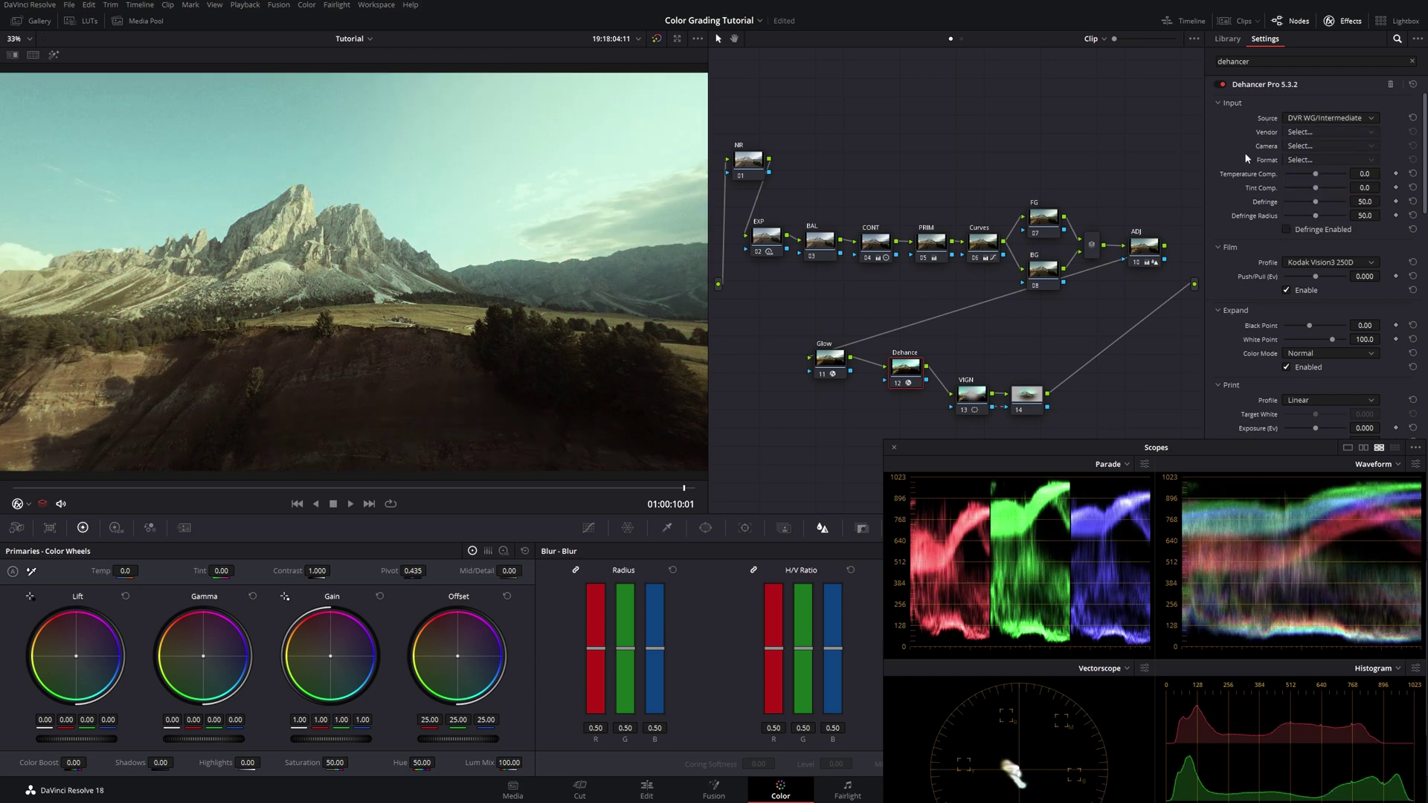
scroll(1242, 187, "down", 1)
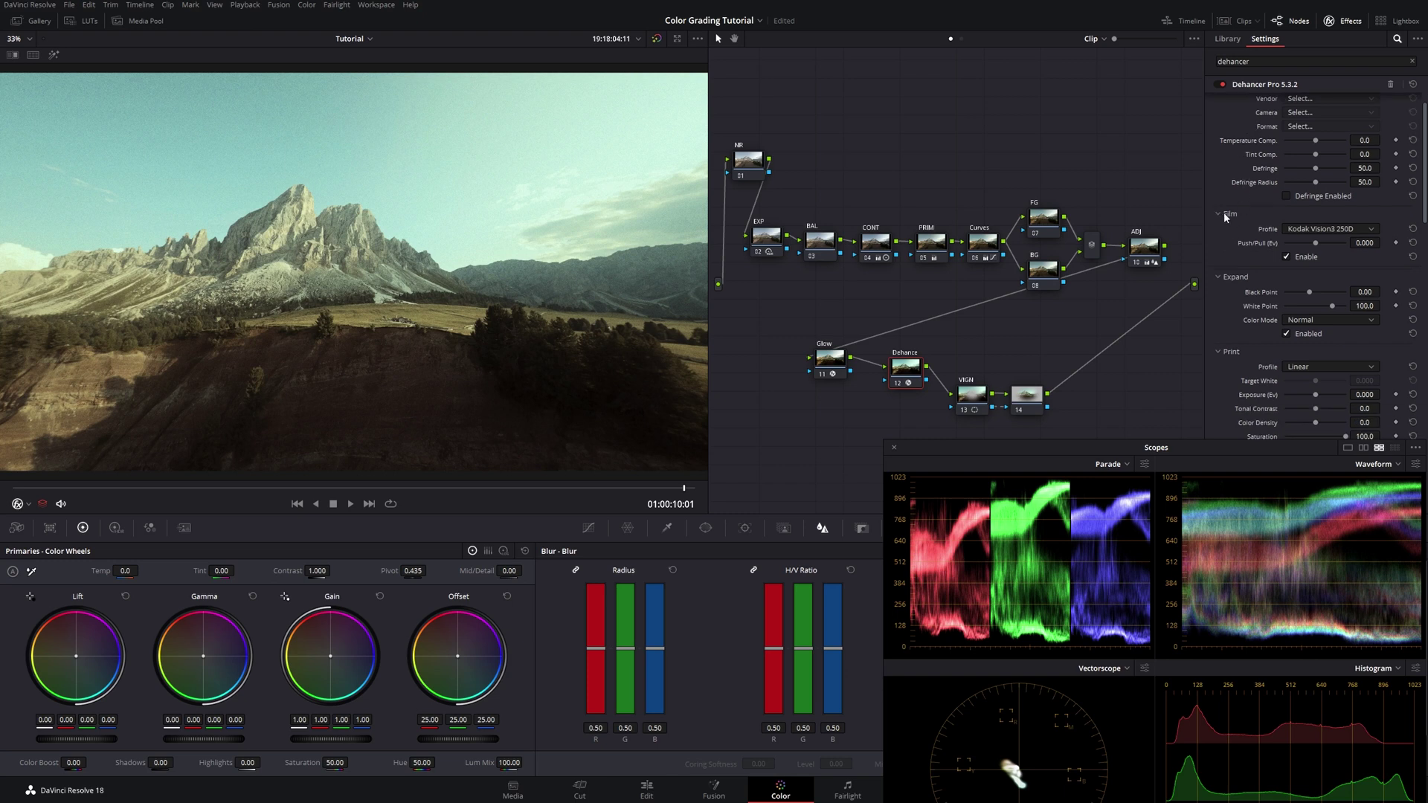
Try Kodak Supra 100, Portra 800 and Portra 400, then choose the Kodak Gold 200 film profile
left_click(1296, 229)
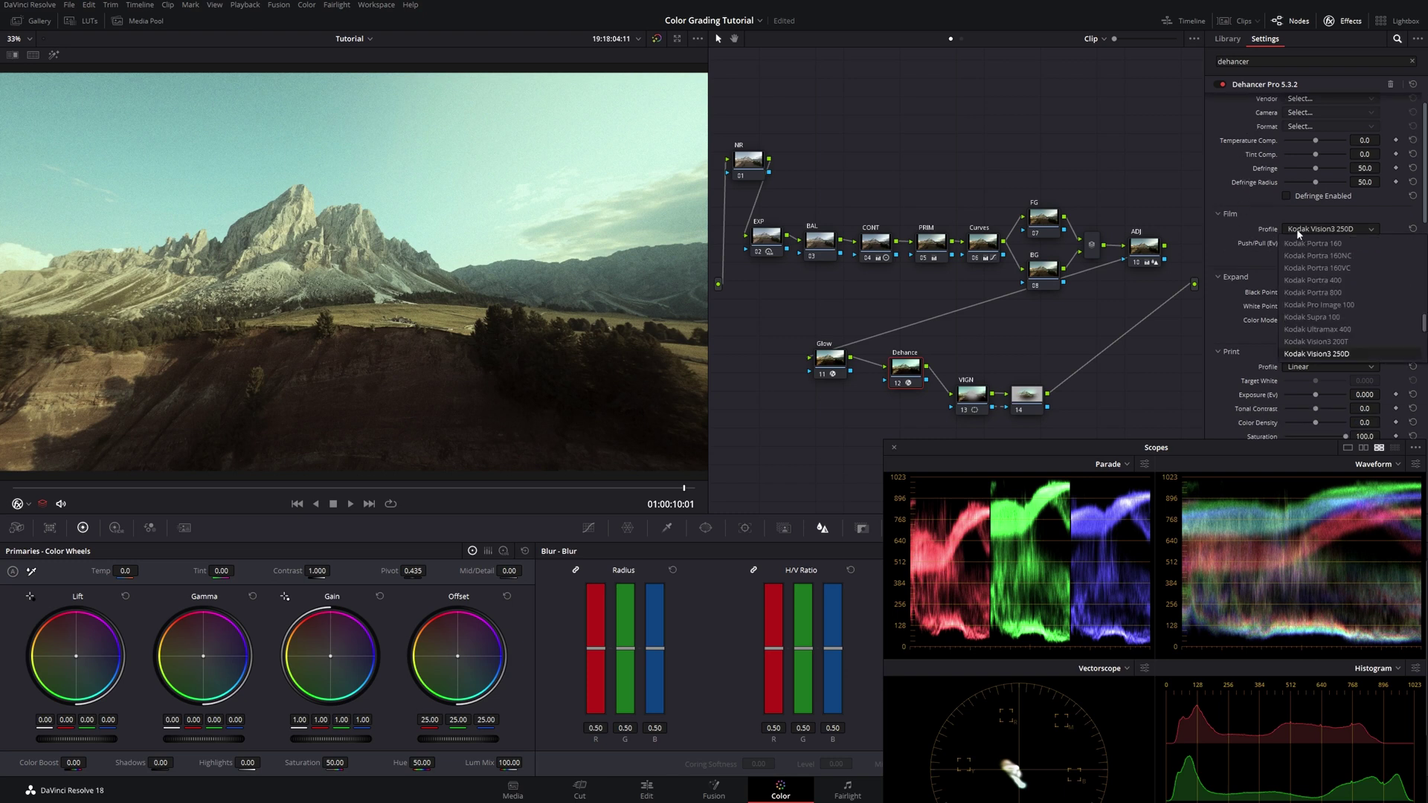
left_click(1312, 317)
left_click(1340, 228)
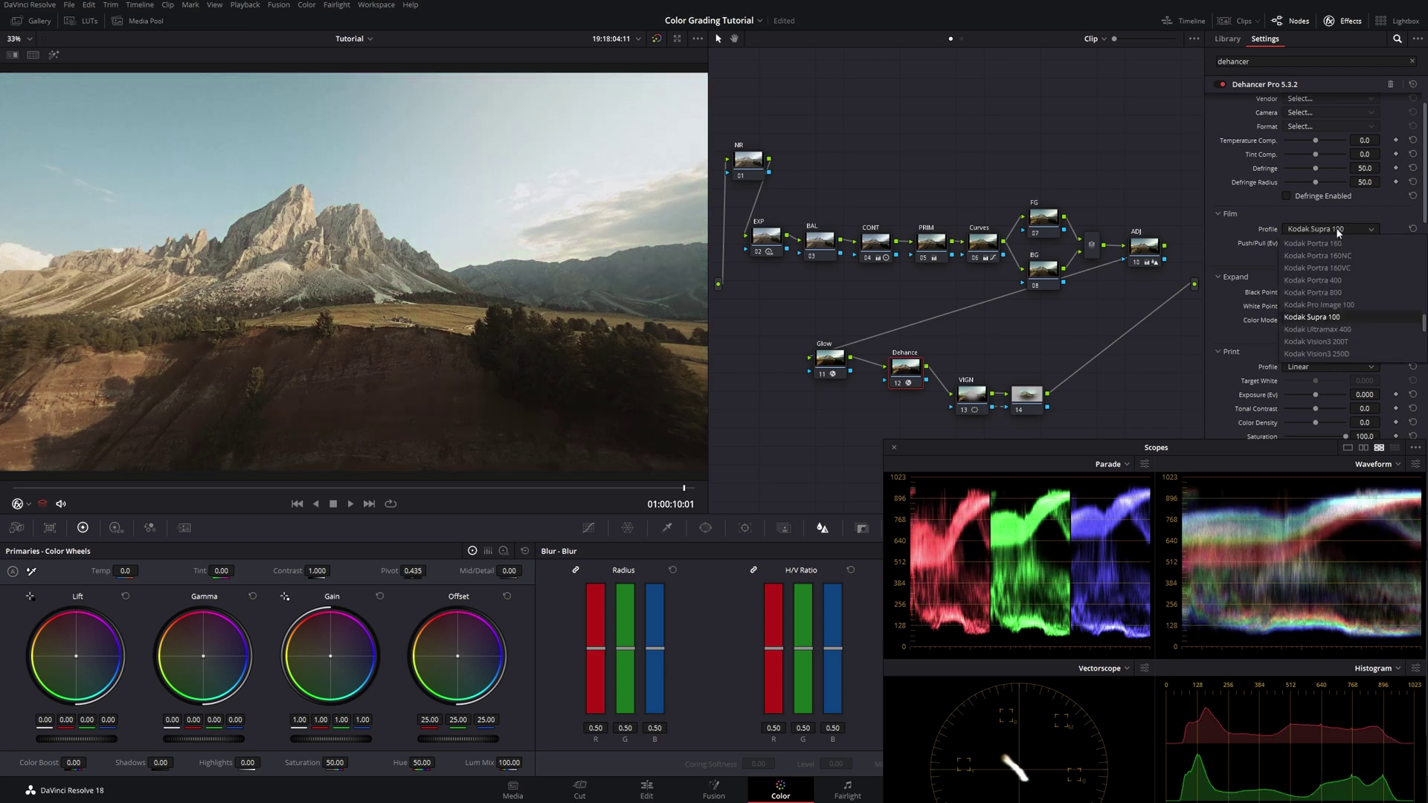
left_click(1332, 295)
left_click(1330, 233)
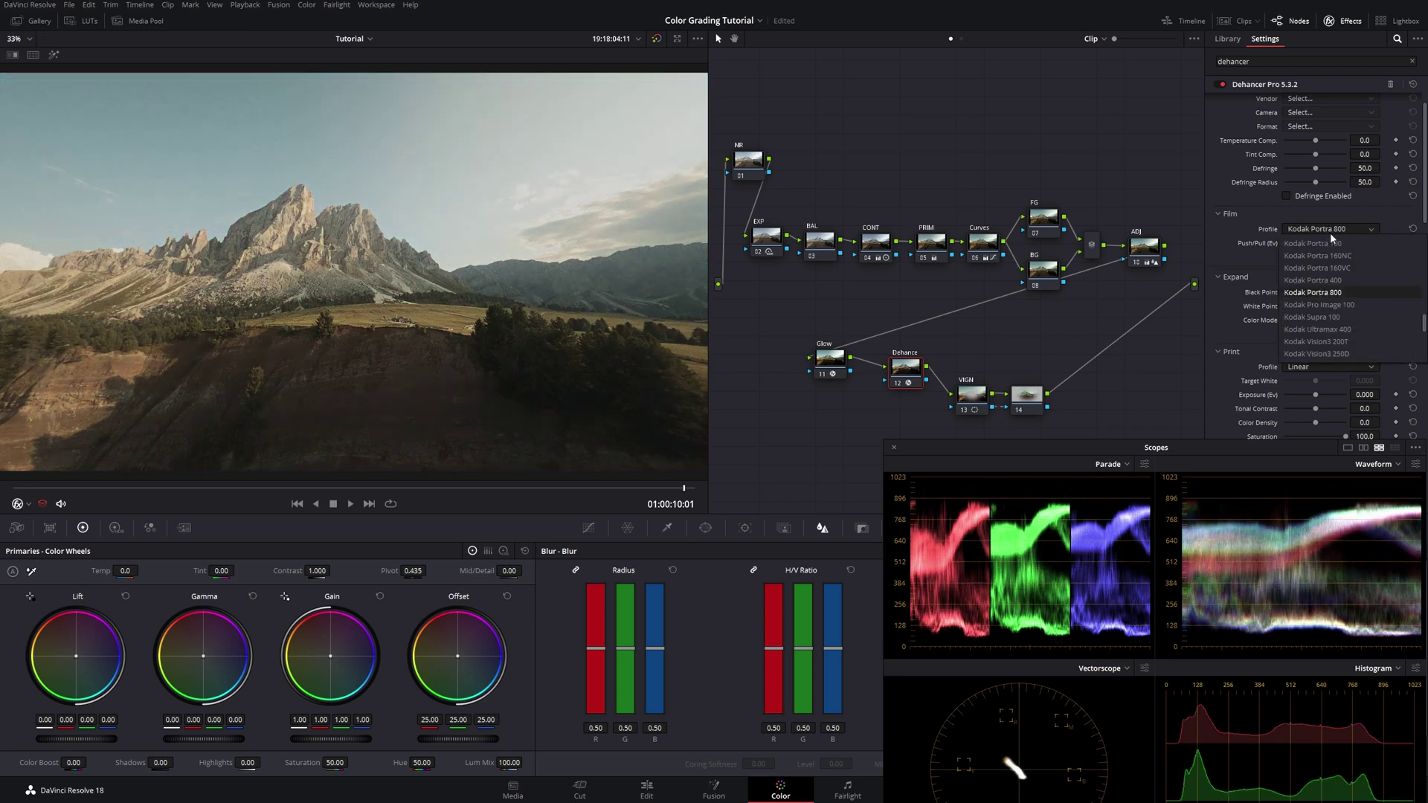
left_click(1339, 280)
left_click(1340, 231)
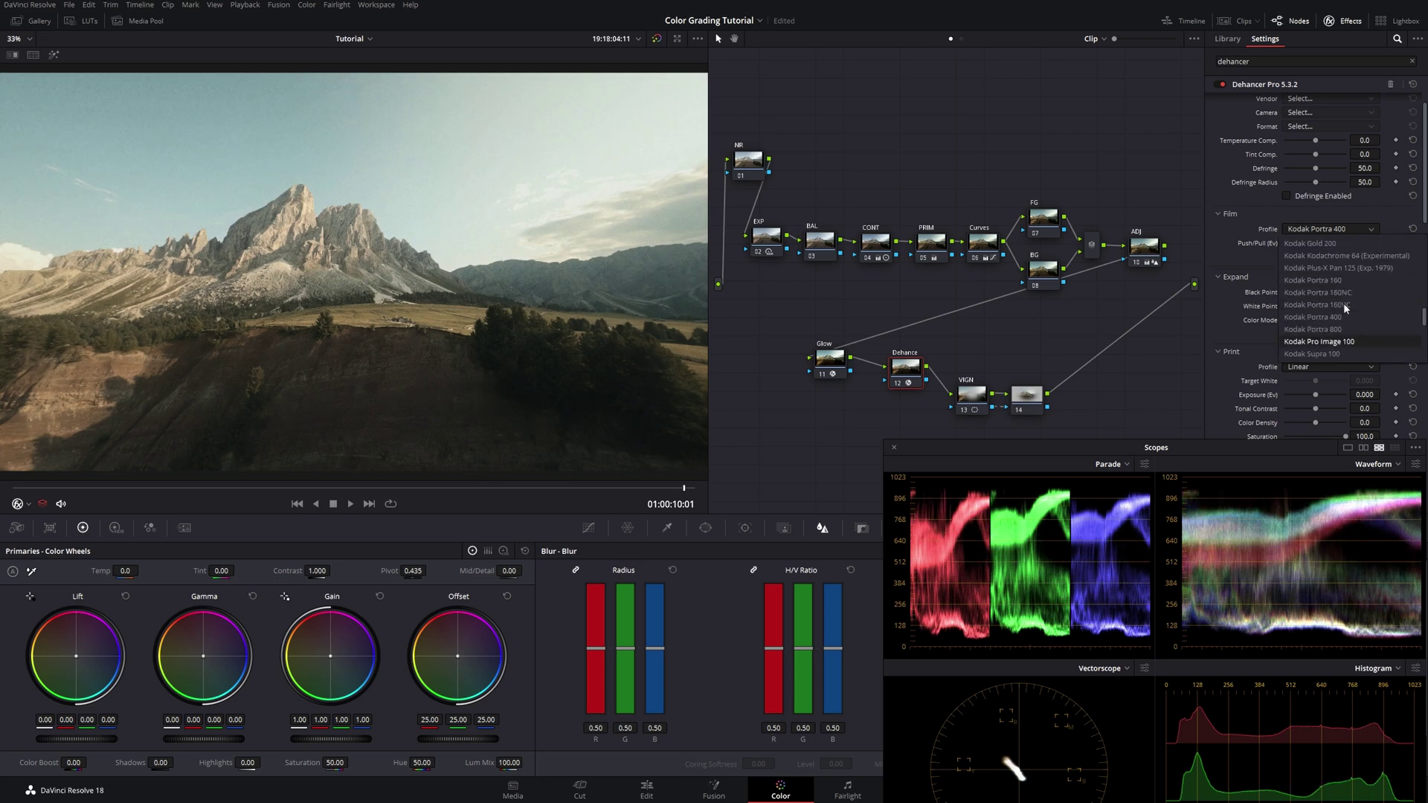
scroll(1338, 312, "up", 3)
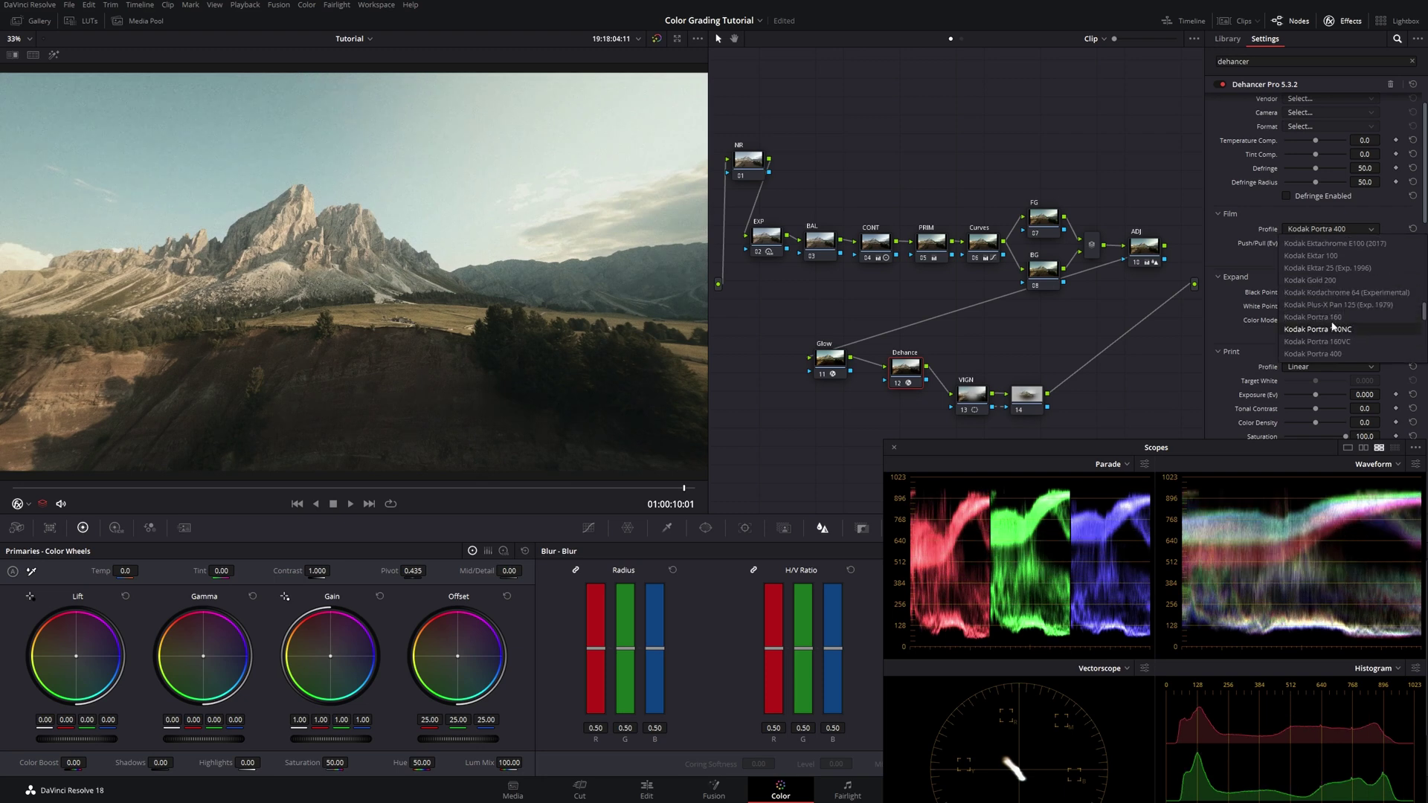
left_click(1321, 281)
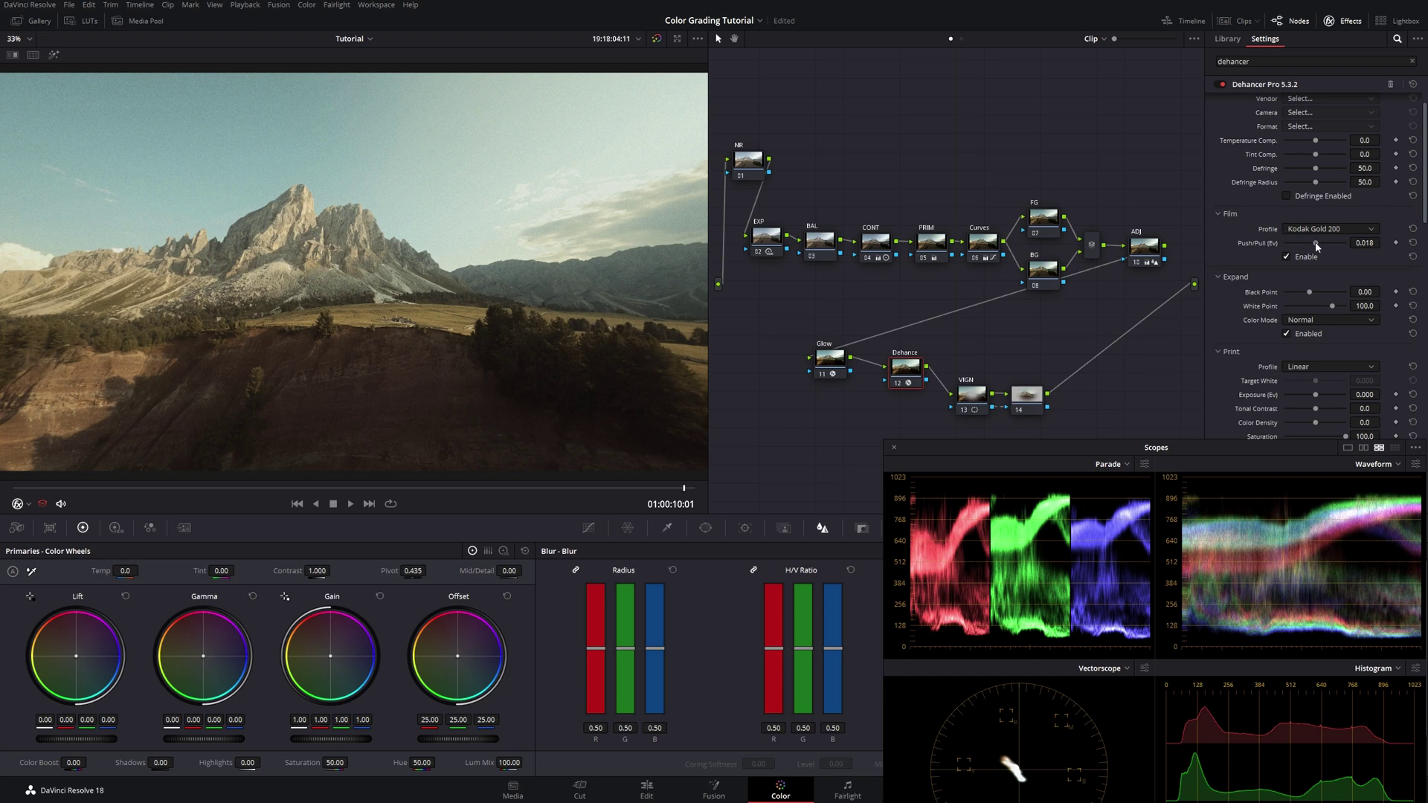
Pull the film Push/Pull down to -0.312
mouse_move(1315, 242)
left_mouse_down()
mouse_move(1300, 247)
mouse_move(1311, 251)
left_mouse_up()
scroll(1242, 301, "down", 8)
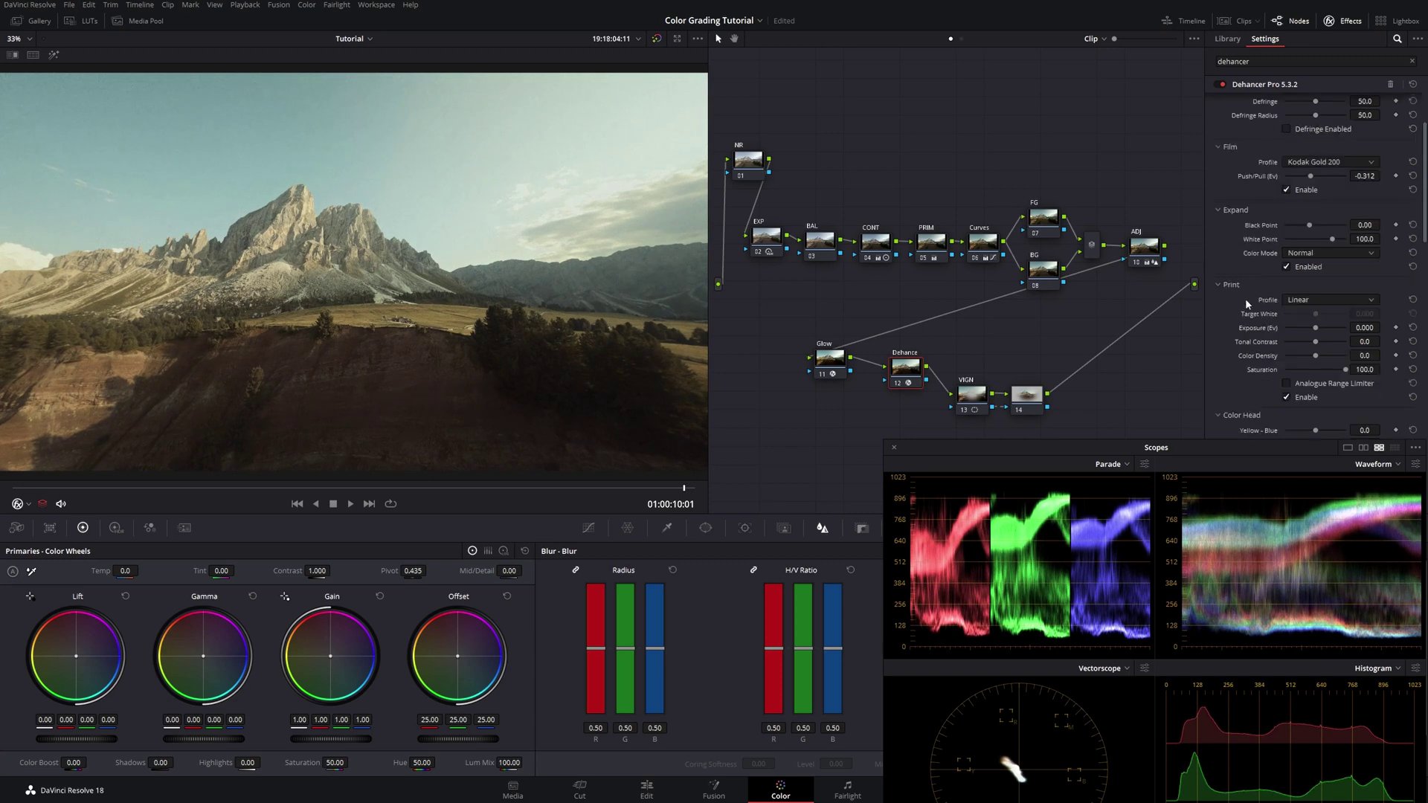
scroll(1248, 298, "down", 1)
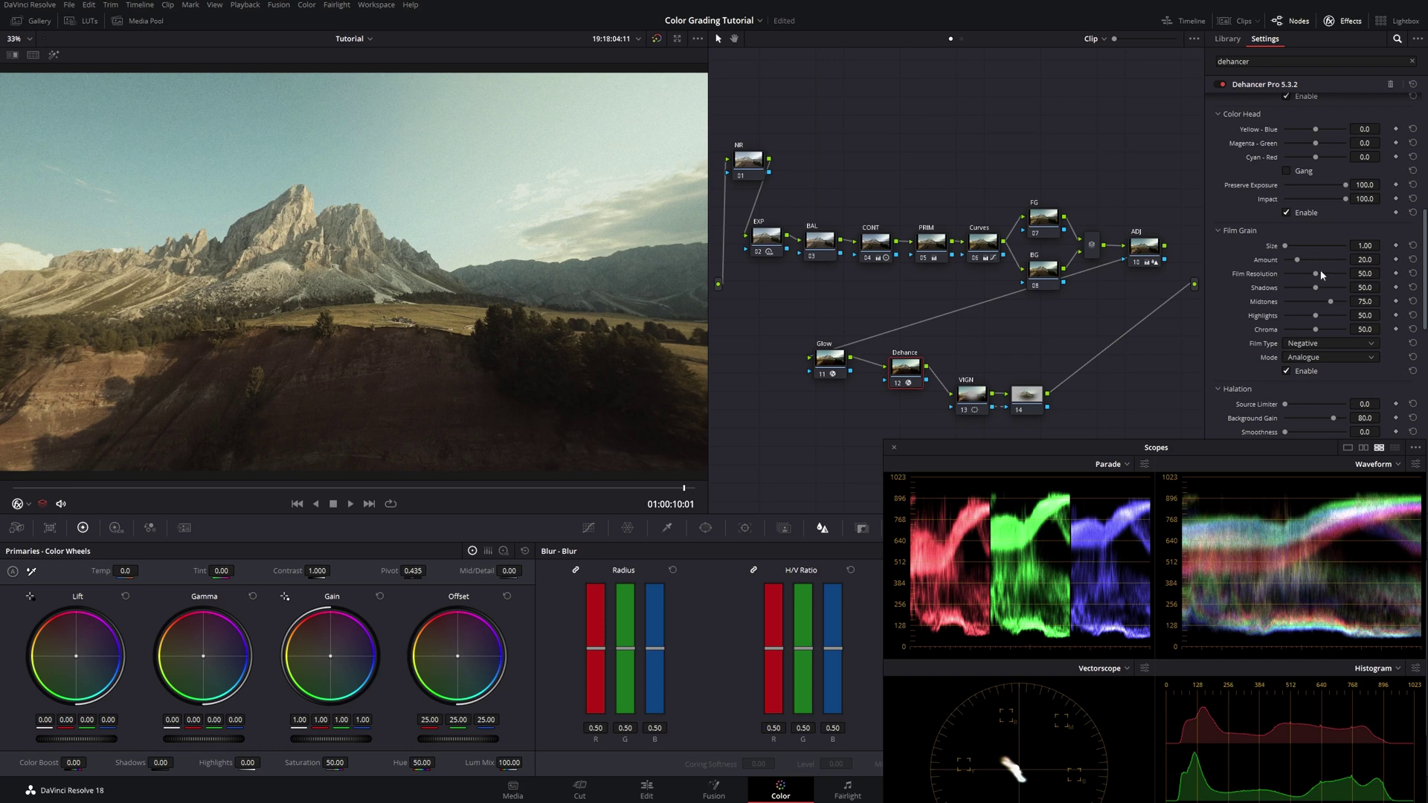
Set grain Film Resolution to 100 and Shadows, Midtones and Highlights grain to 10.1
left_click_drag(1316, 275, 1353, 273)
left_click(1291, 288)
left_click(1292, 301)
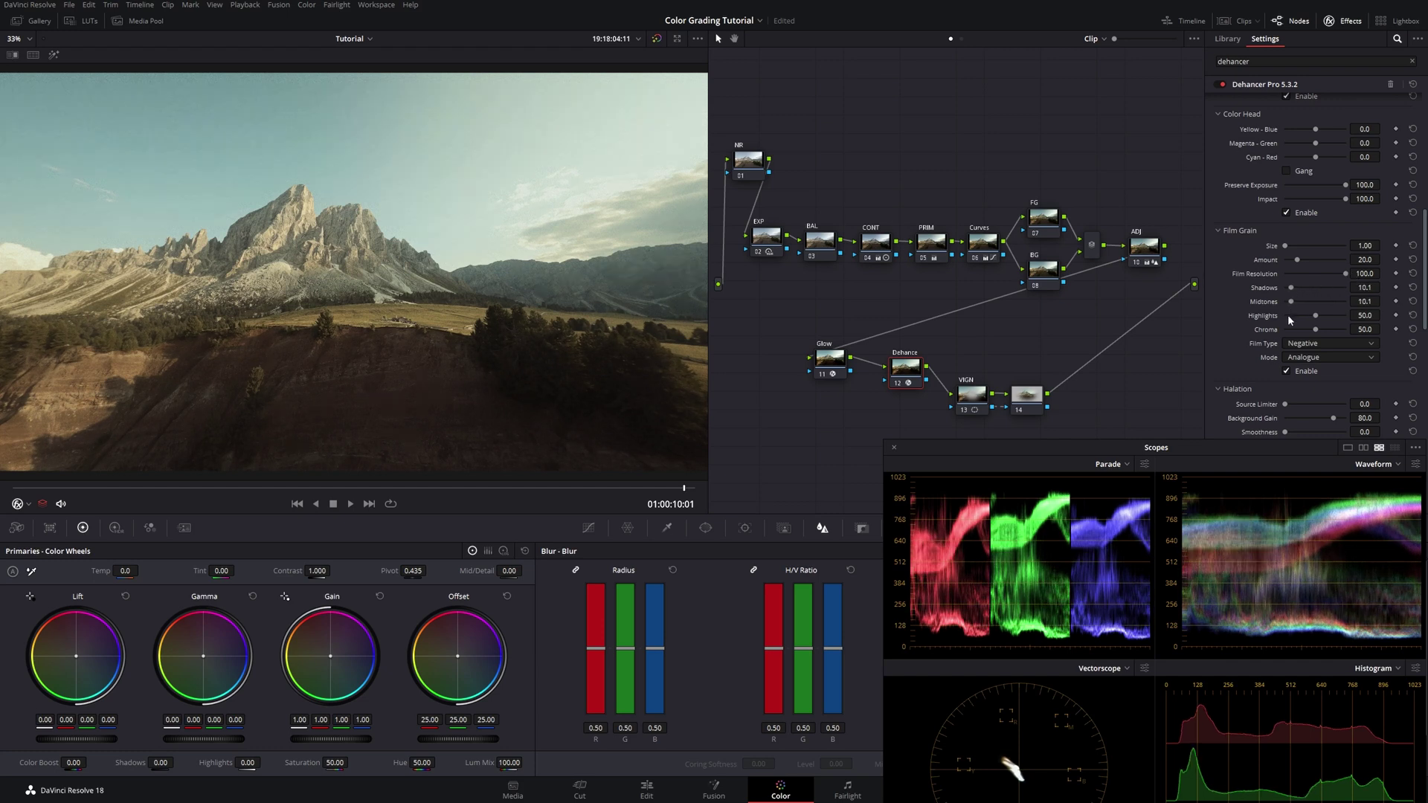
left_click(1289, 315)
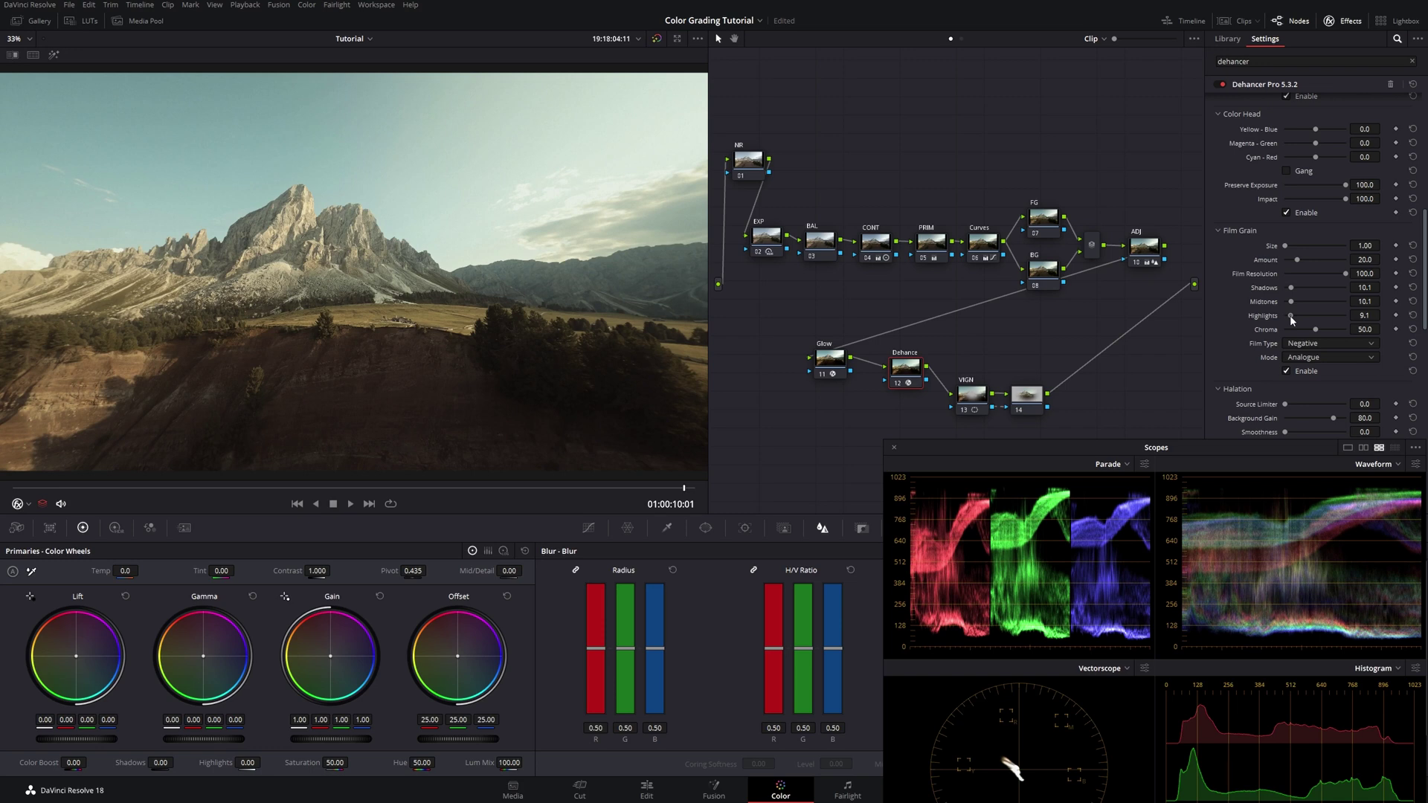
left_click(1292, 316)
scroll(1242, 327, "down", 3)
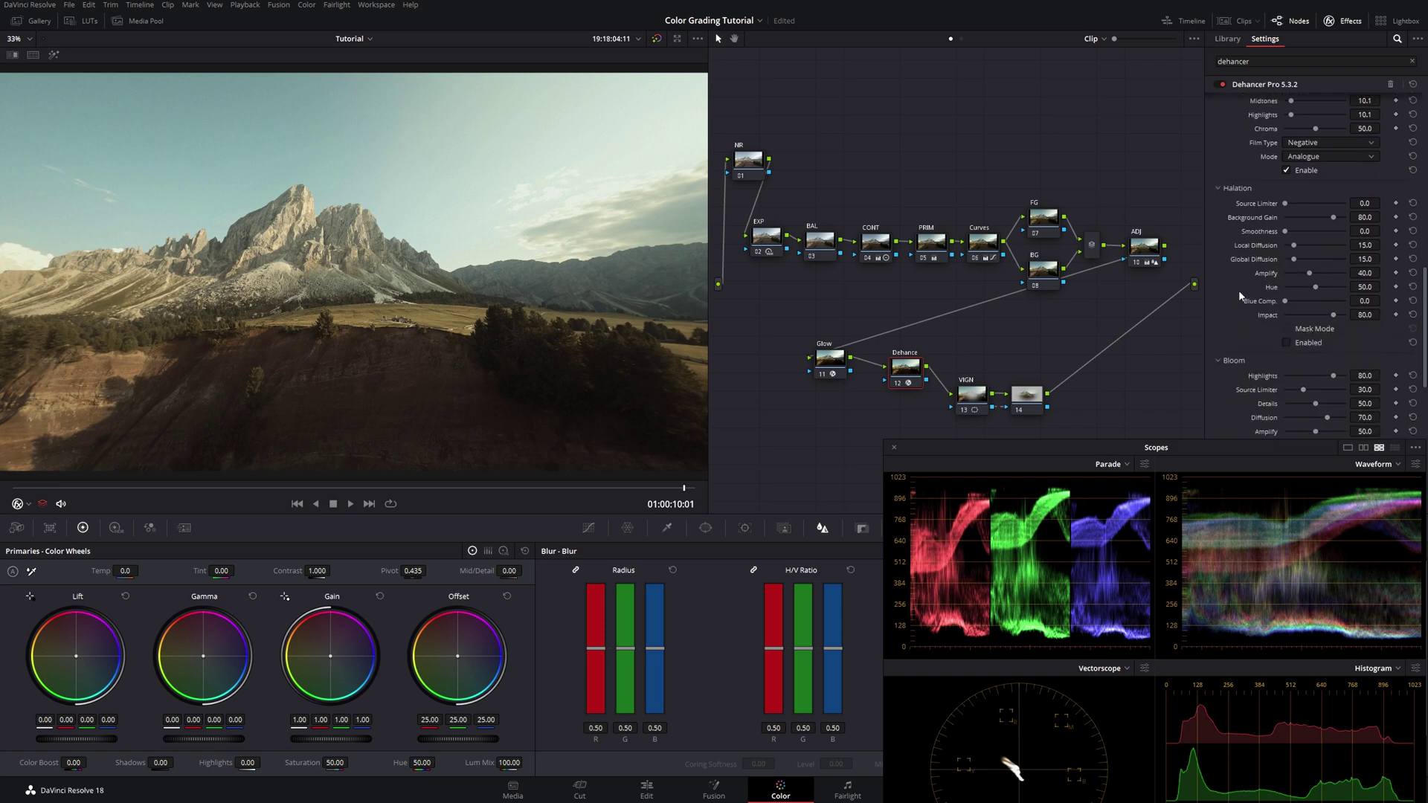
Enable Dehancer Halation and preview it at full Impact of 100
left_click(1286, 343)
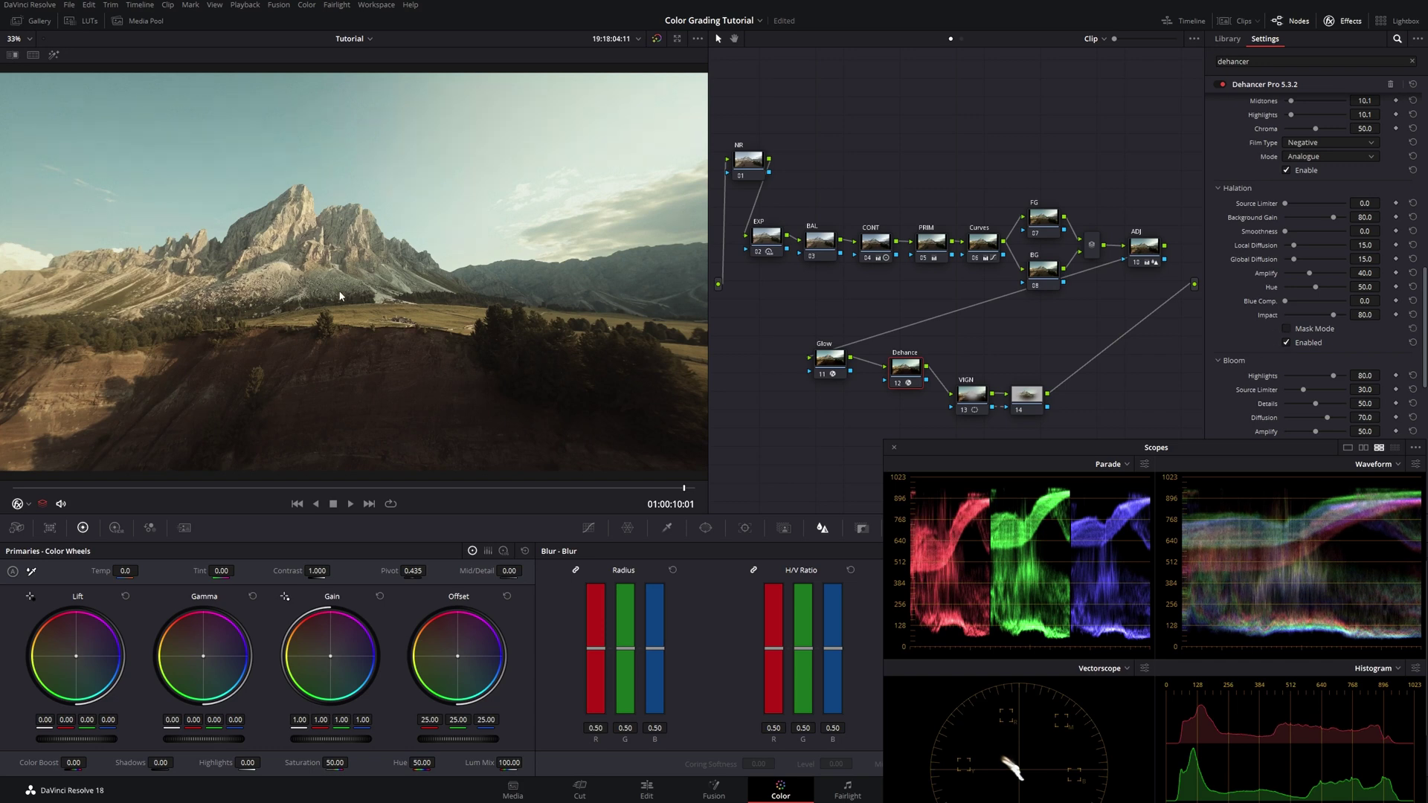
scroll(306, 285, "up", 6)
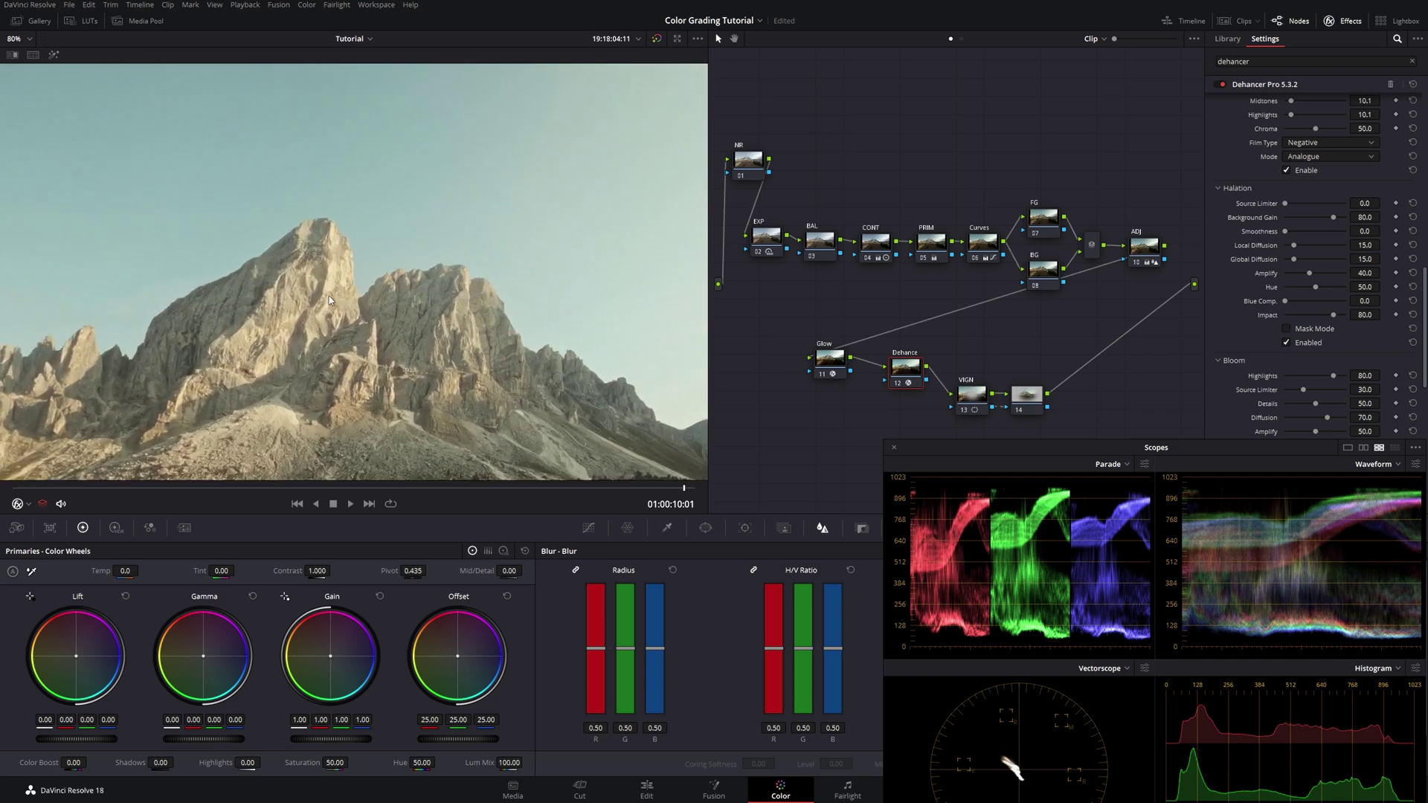
scroll(317, 329, "up", 5)
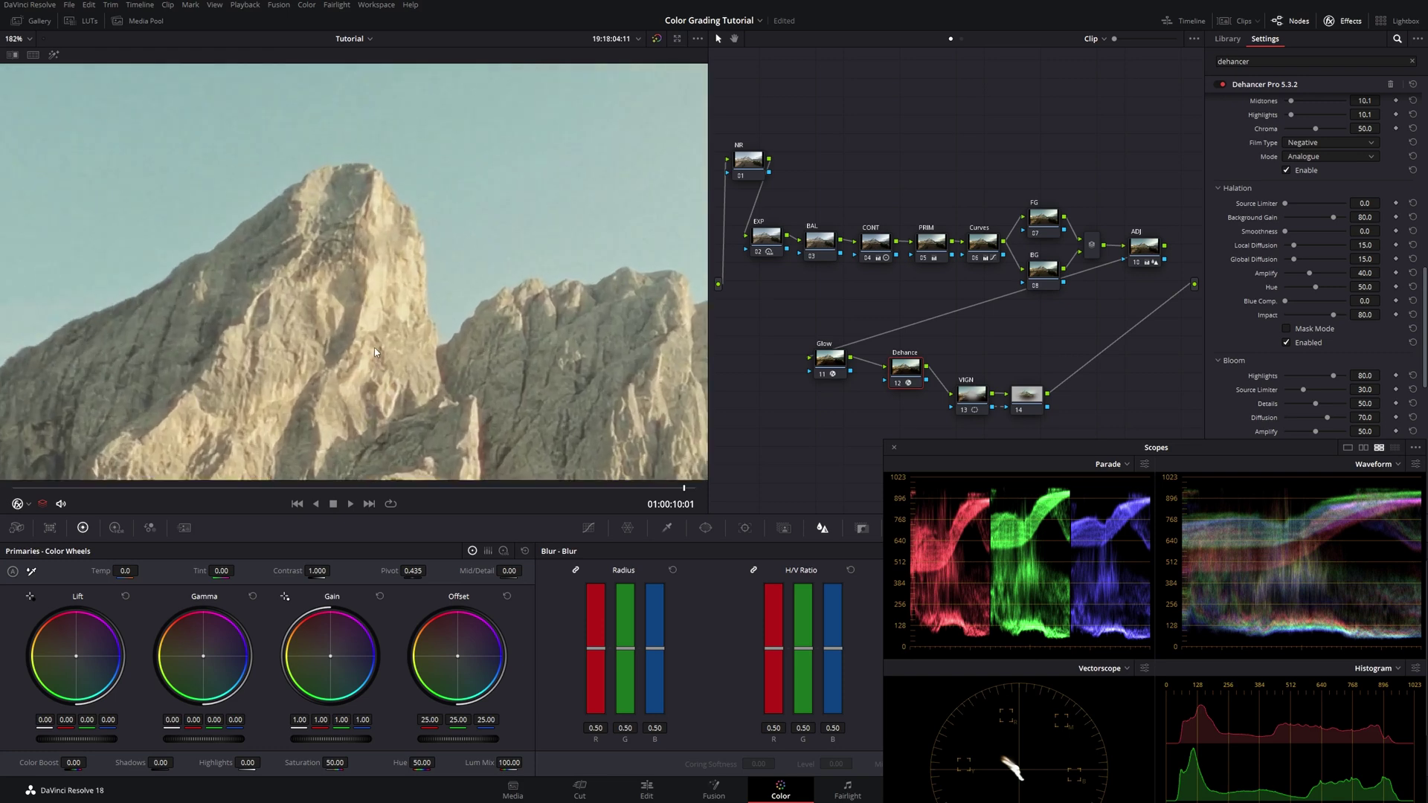
scroll(373, 372, "right", 5)
scroll(373, 372, "down", 3)
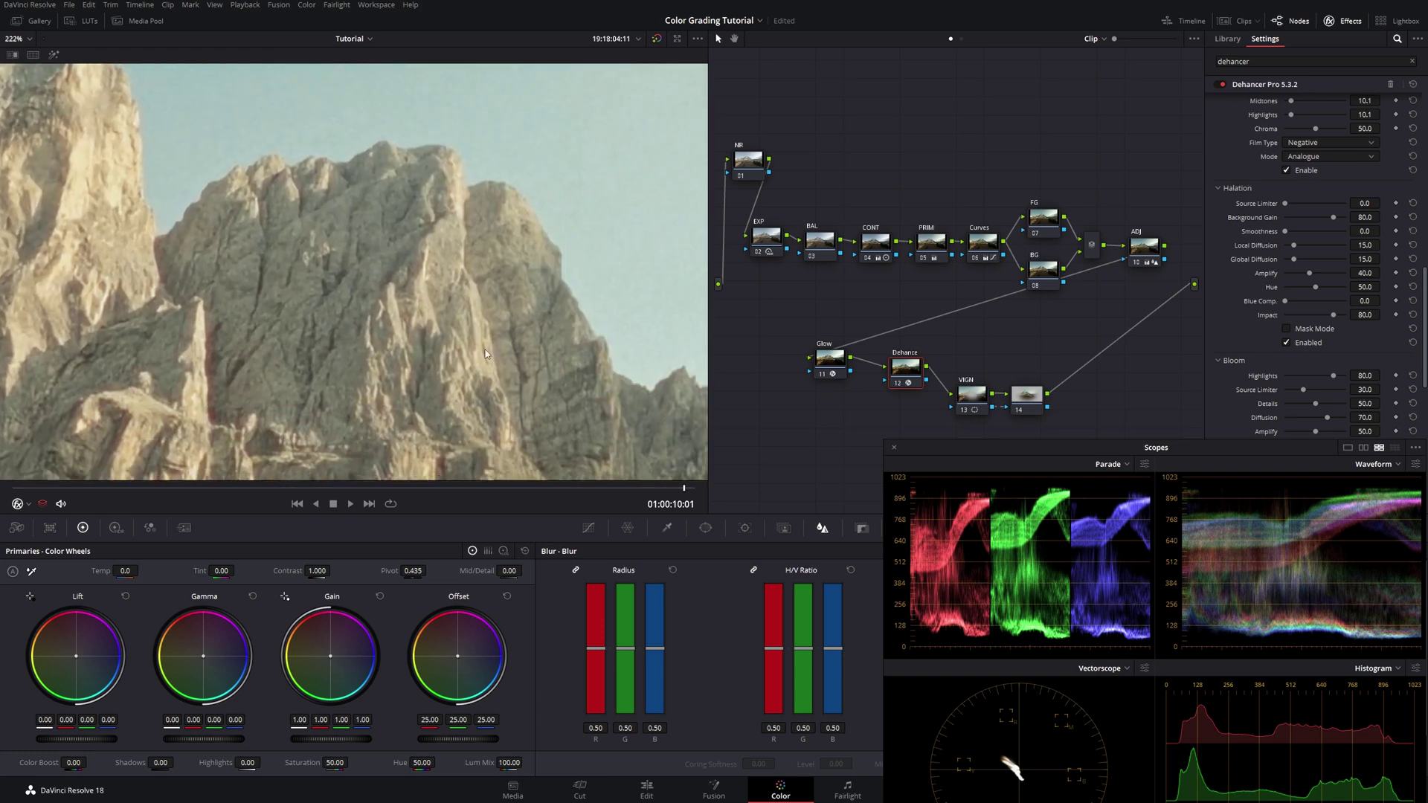
scroll(459, 313, "up", 4)
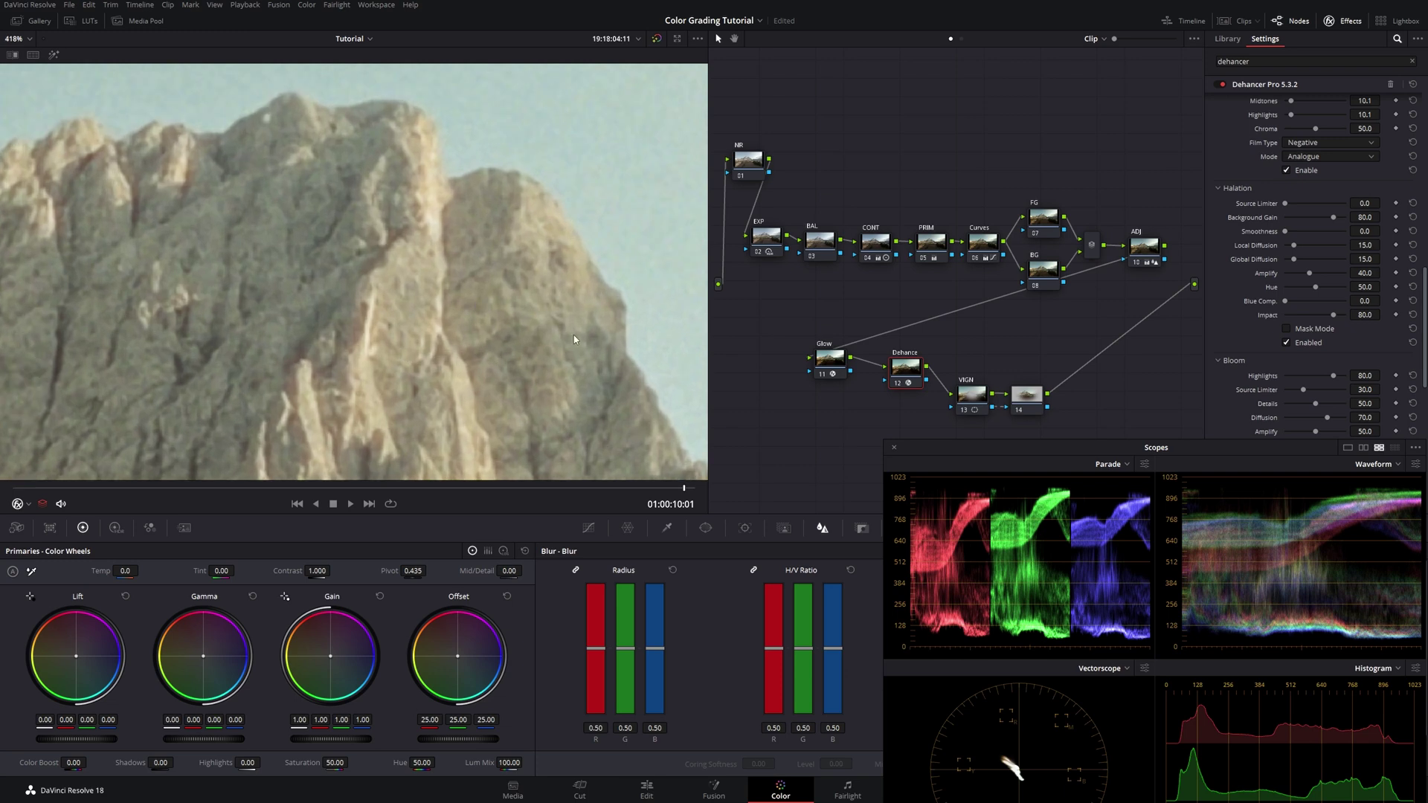
left_click_drag(1334, 315, 1348, 316)
scroll(457, 339, "down", 3)
scroll(457, 334, "up", 3)
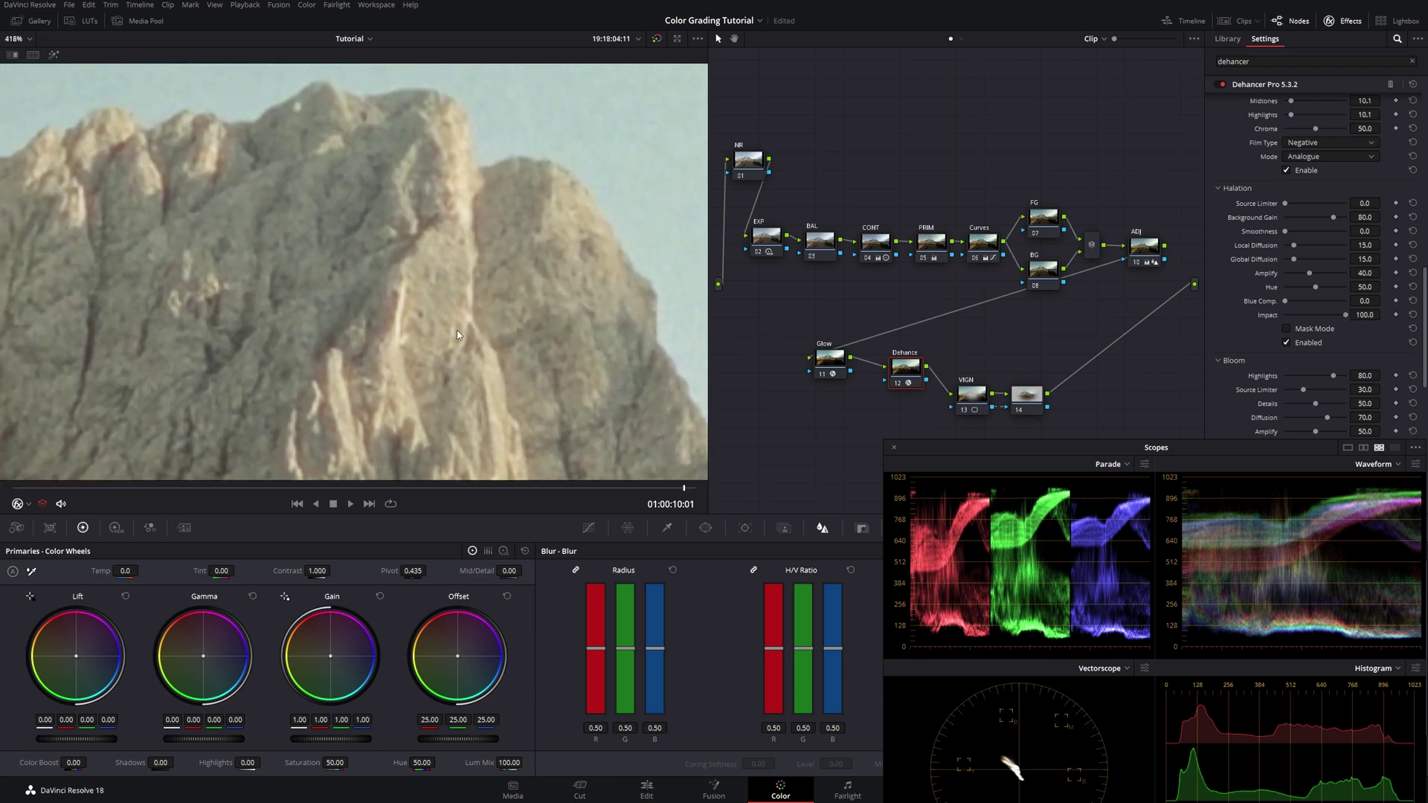
Fit the viewer back and lower Halation Impact to 42.2
left_click(1285, 343)
left_click(18, 39)
left_click(45, 58)
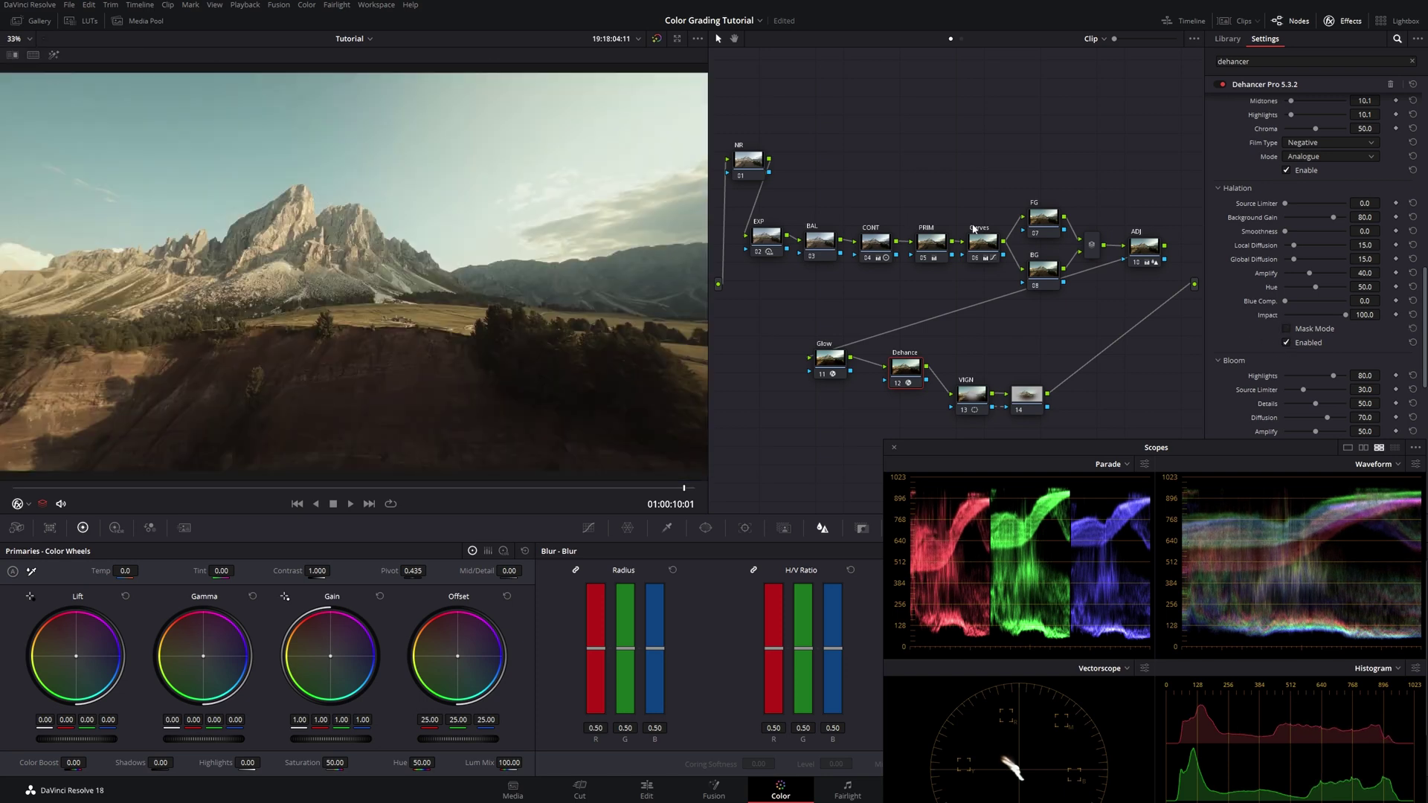
left_click_drag(1339, 316, 1312, 321)
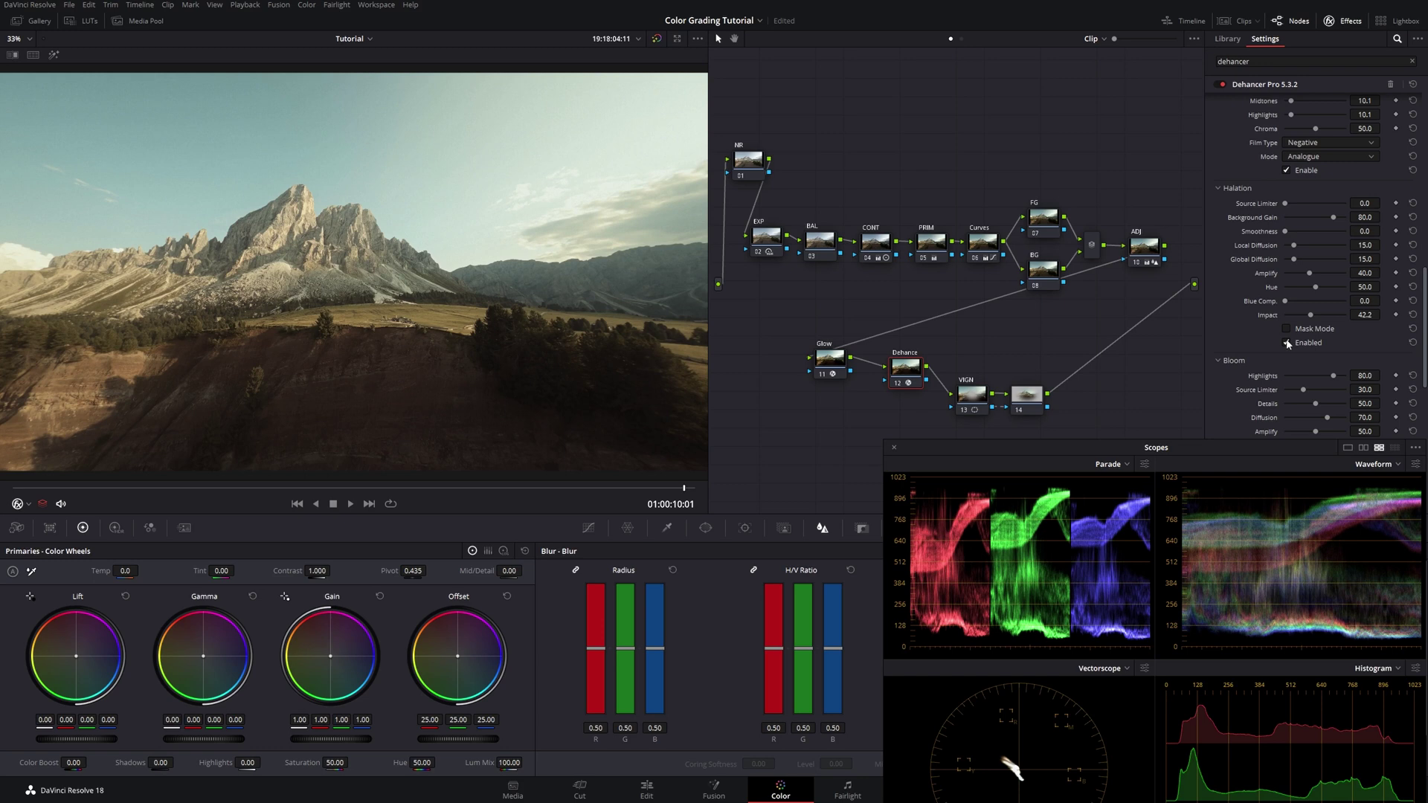
left_click(1286, 343)
scroll(1251, 296, "down", 4)
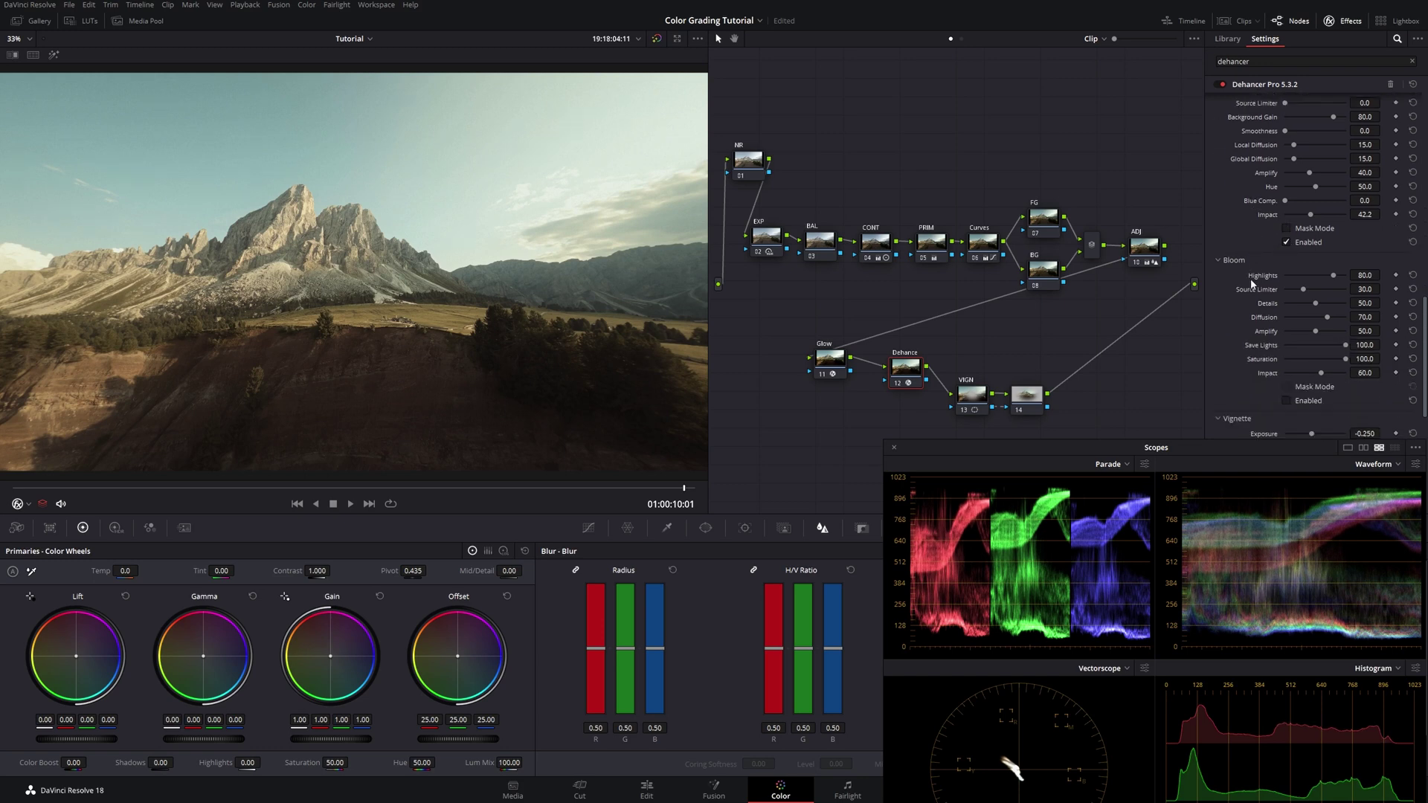
Enable Dehancer Bloom with Impact 37.6, fit the viewer, and bypass the node to compare
left_click(1286, 367)
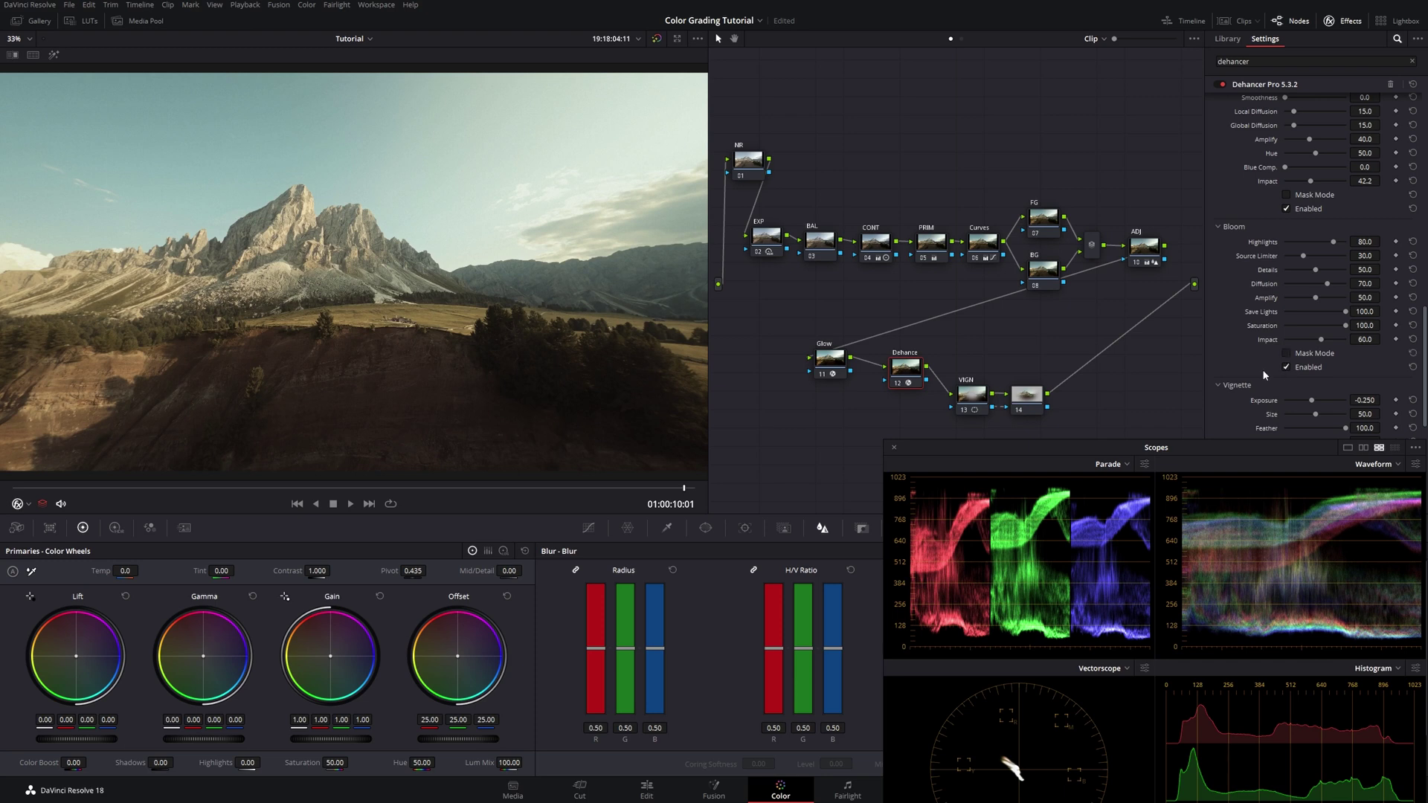
scroll(334, 345, "up", 4)
scroll(334, 344, "up", 6)
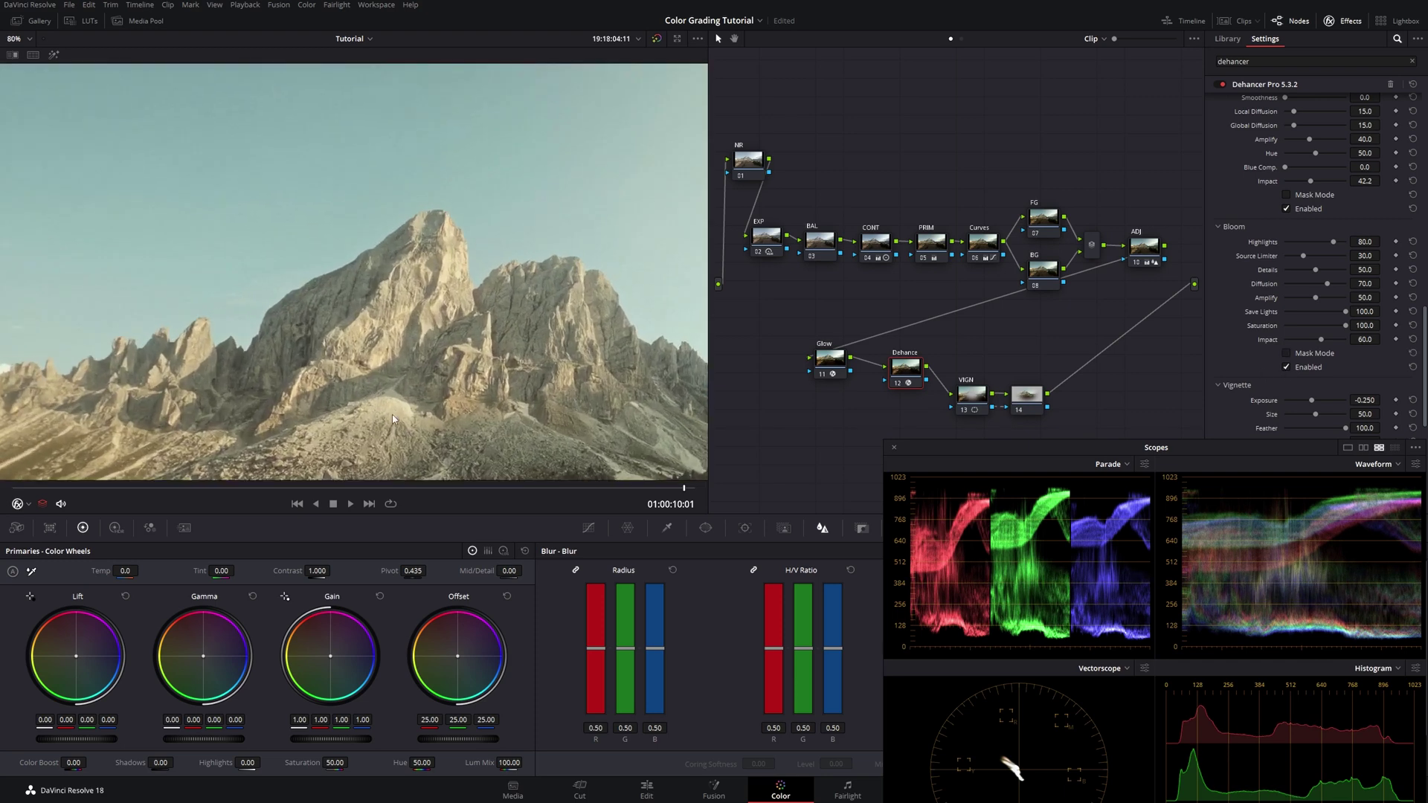
scroll(378, 403, "down", 2)
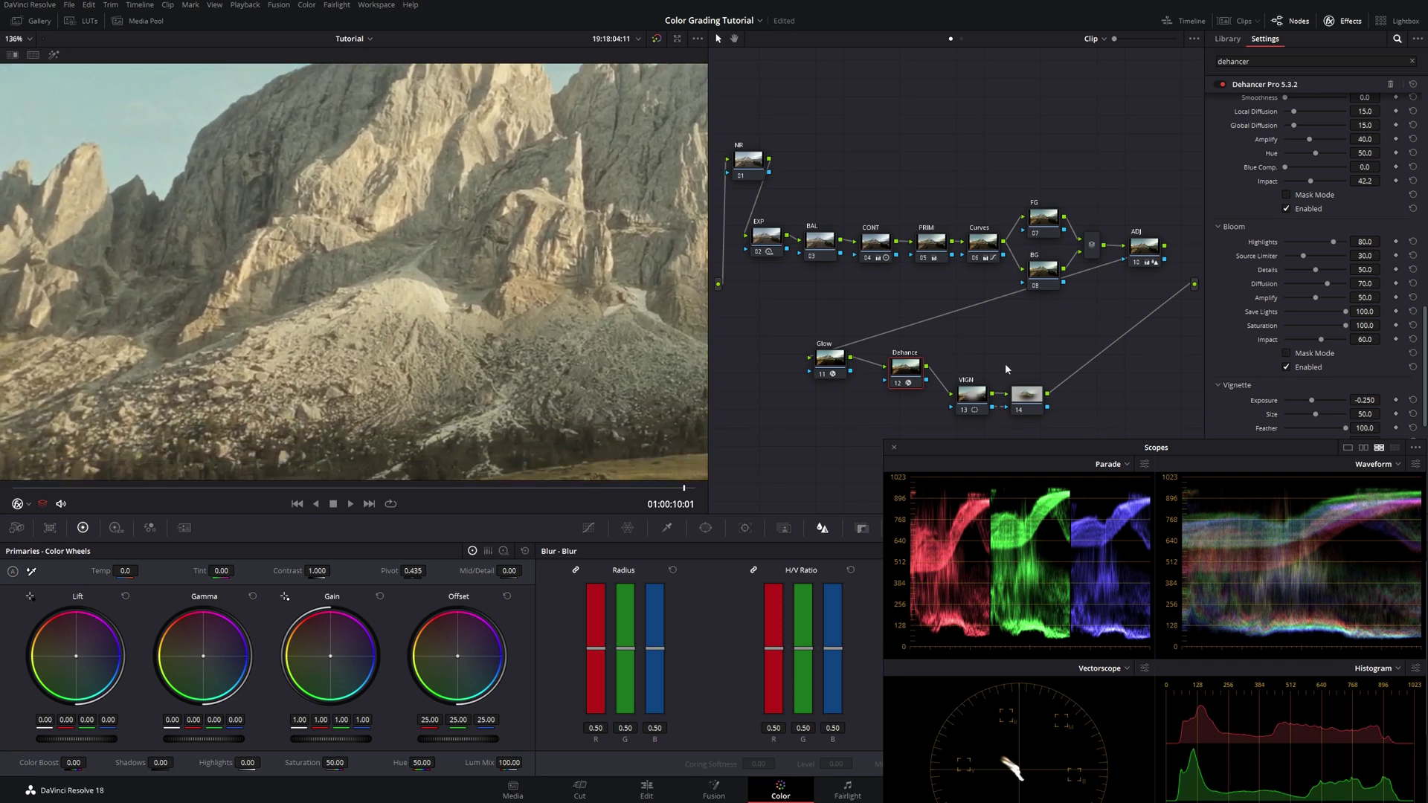
double_click(1321, 341)
left_click(1286, 367)
left_click(1286, 367)
left_click_drag(1330, 340, 1309, 342)
left_click(25, 38)
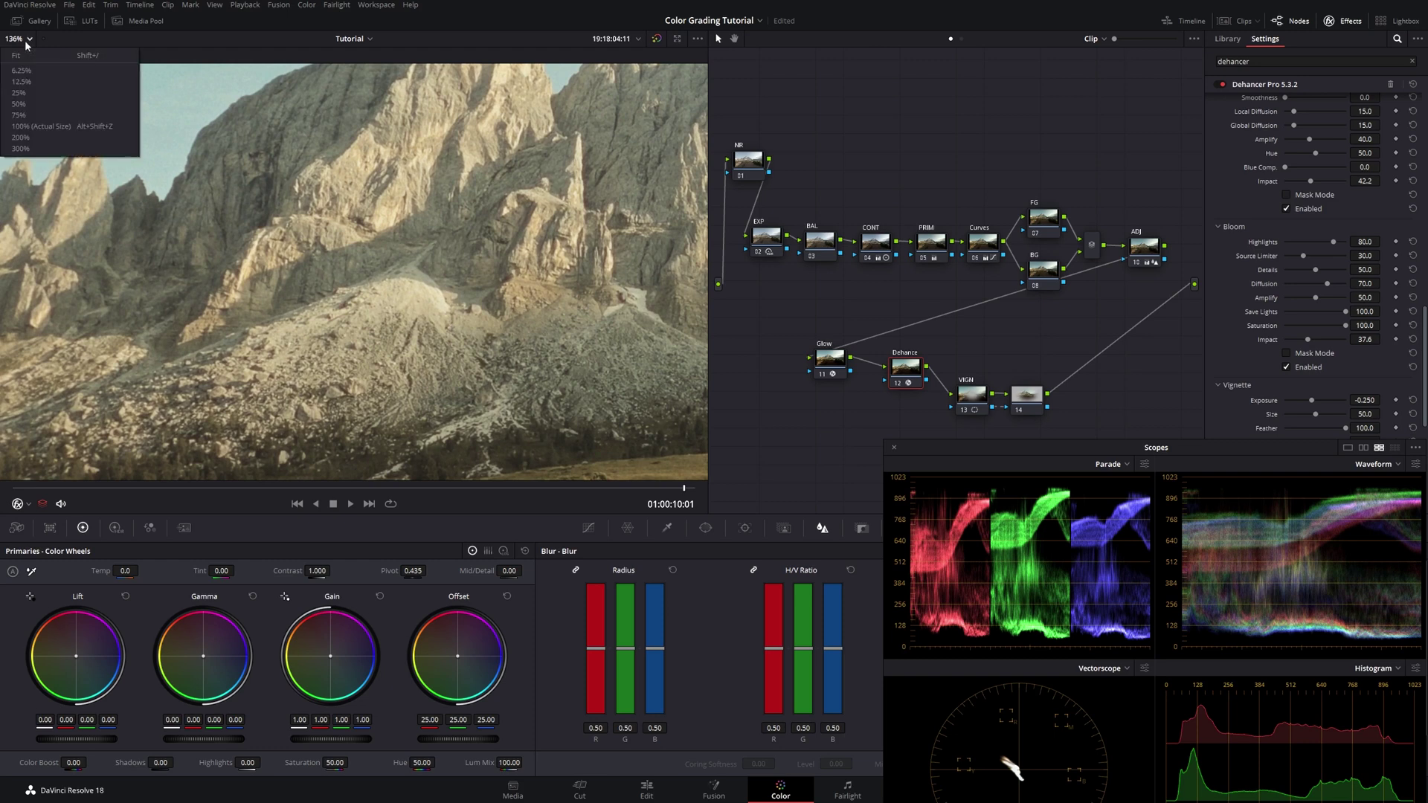
left_click(26, 50)
key("ctrl+d")
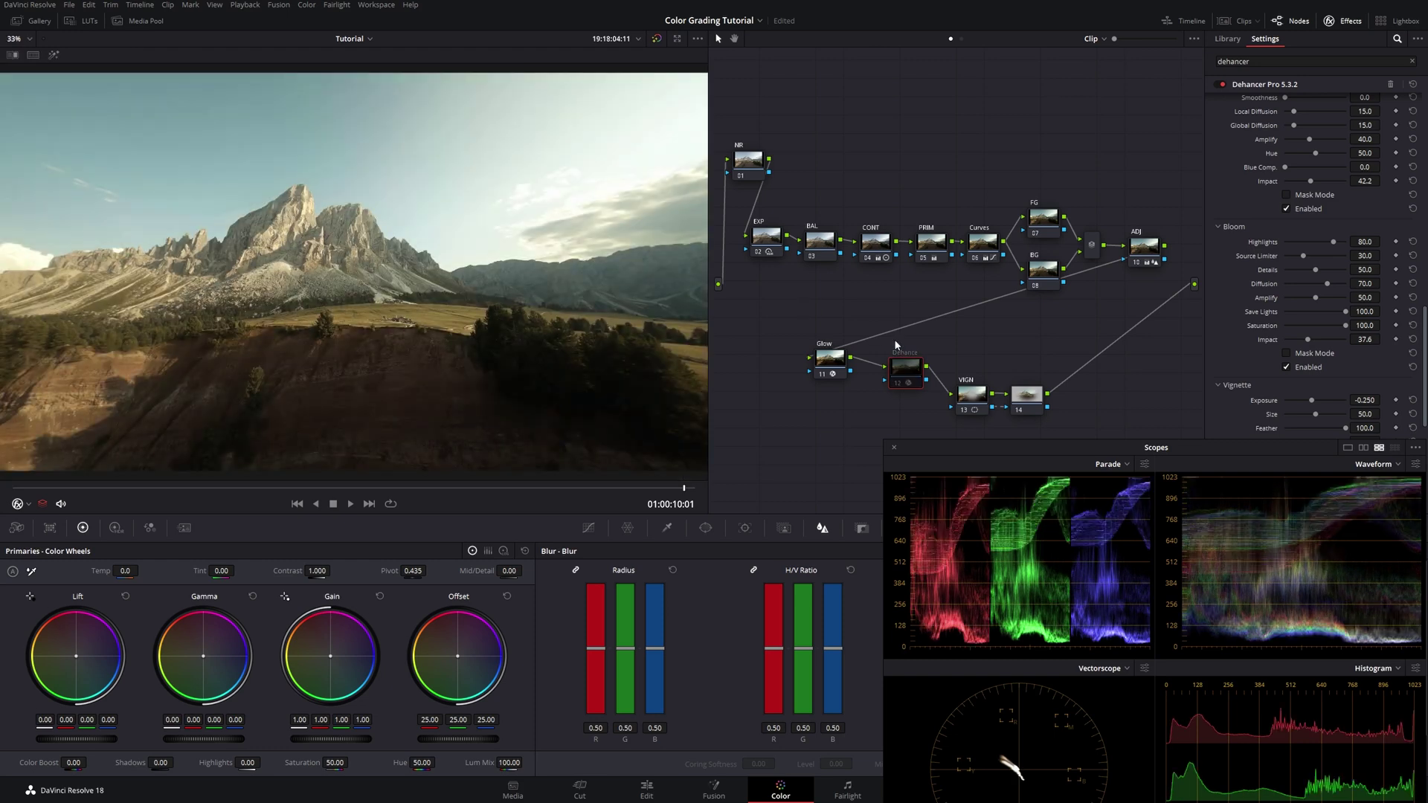
Toggle the Dehancer node on and off to compare, and switch the viewer to colour sampling
key("ctrl+d")
left_click_drag(908, 370, 905, 381)
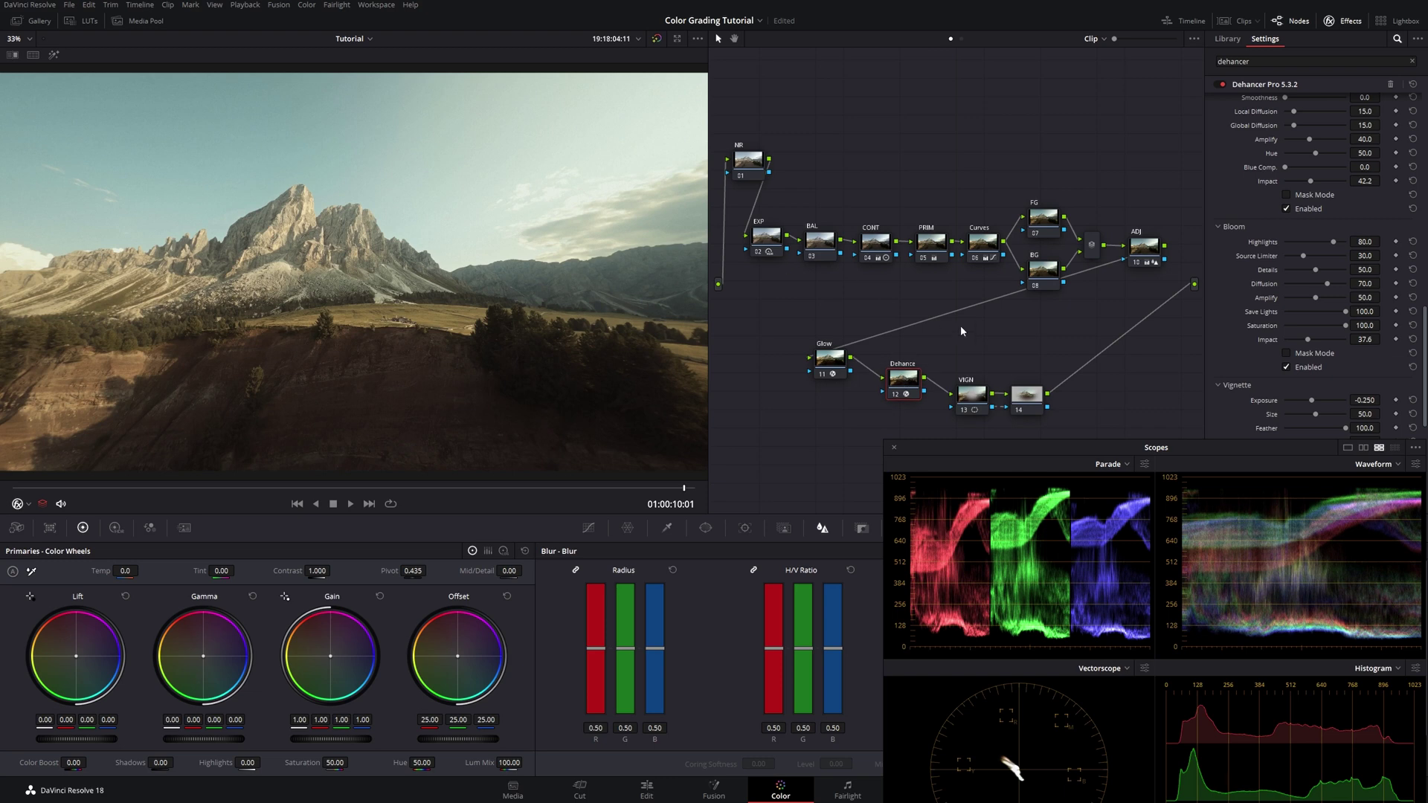
key("ctrl+d")
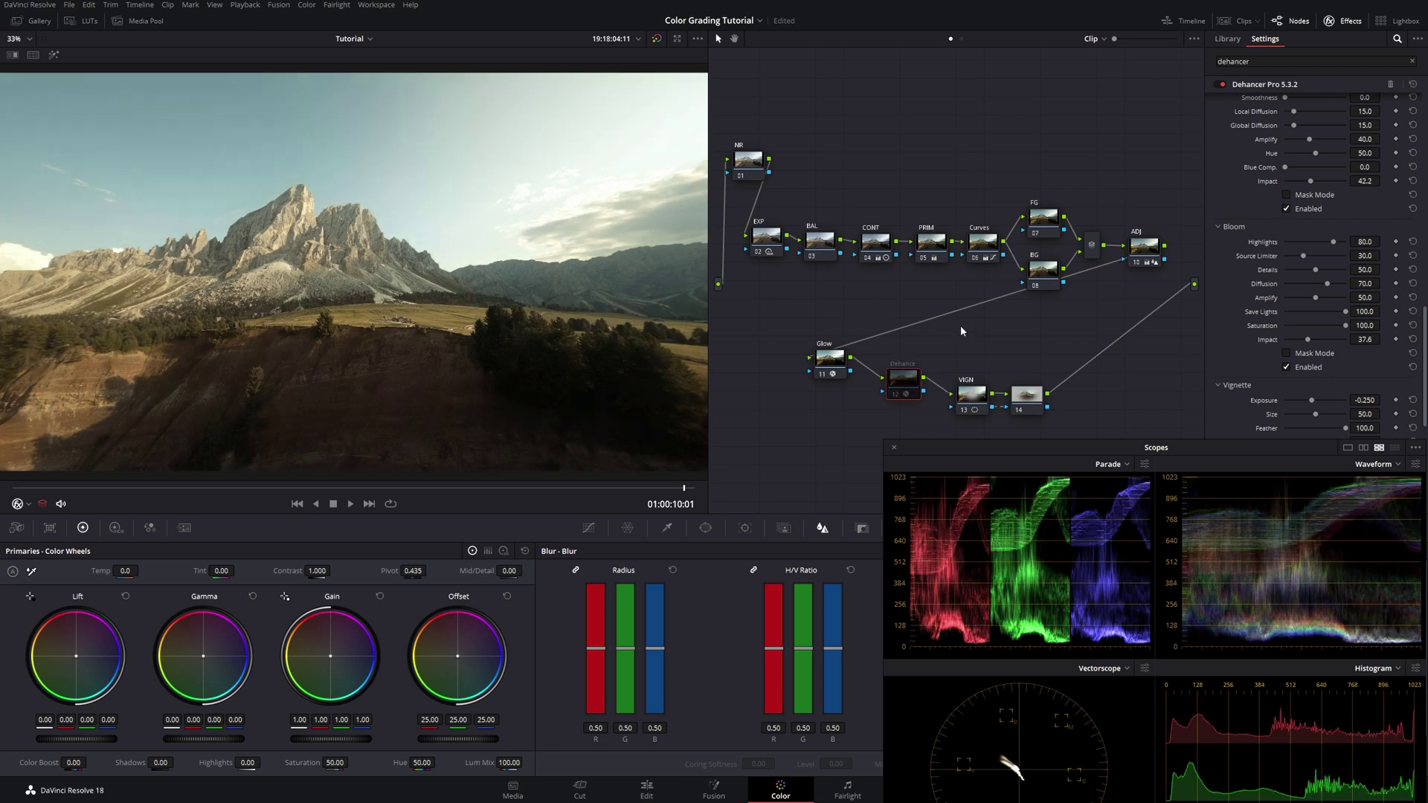
key("ctrl+d")
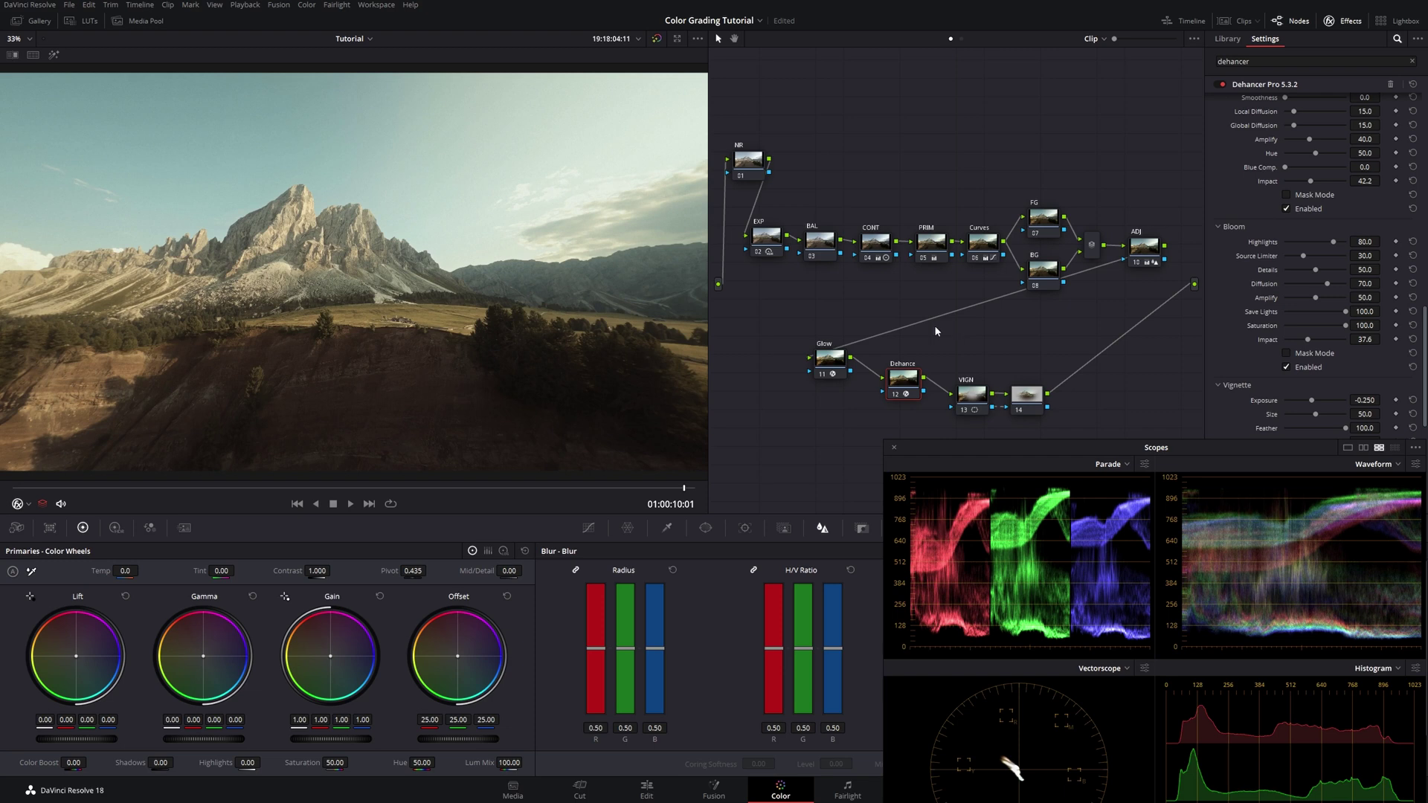
left_click(25, 504)
left_click(39, 534)
key("ctrl+d")
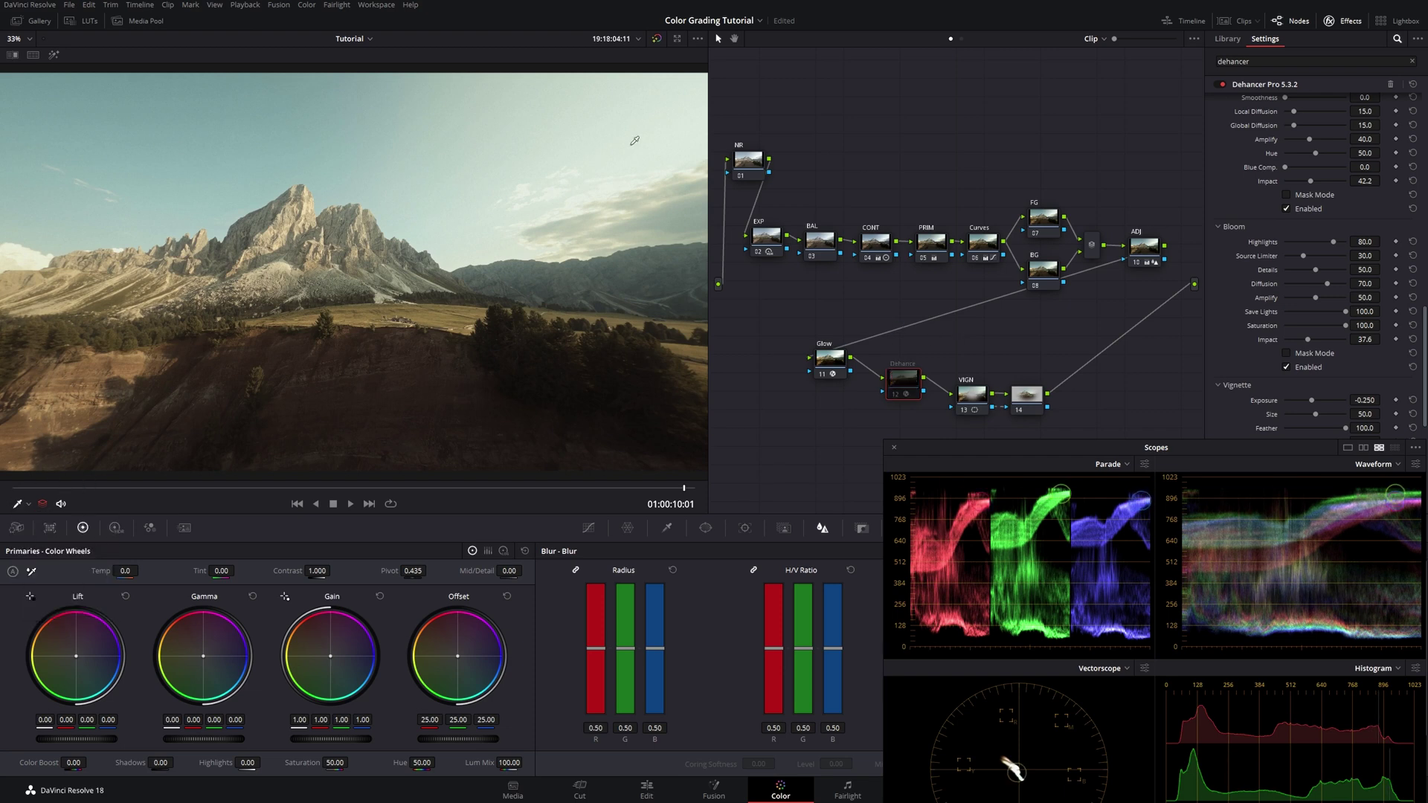
key("ctrl+d")
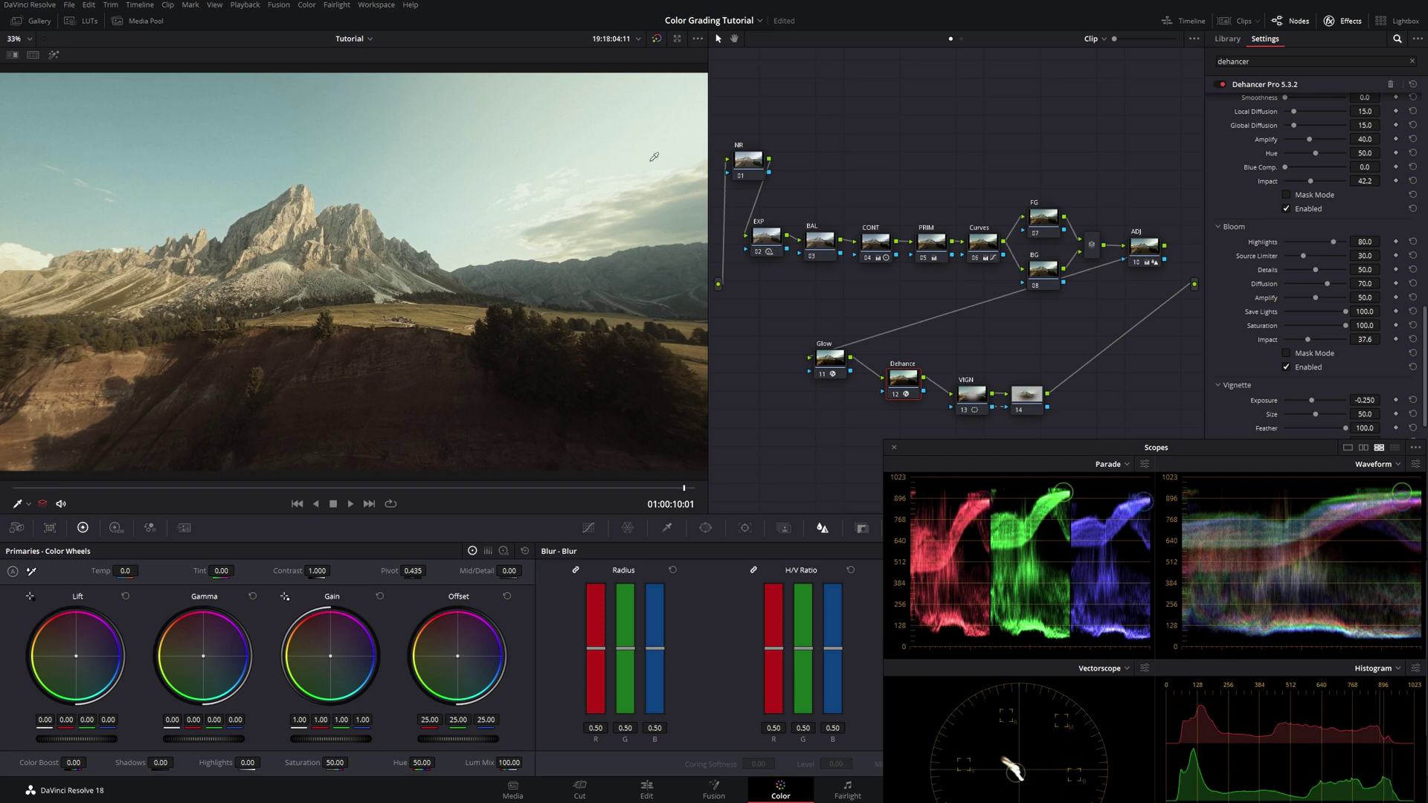
Compare the film look again, sample the sky colour, and leave the Dehance node enabled
key("ctrl+d")
key("ctrl+d")
left_click_drag(980, 449, 958, 349)
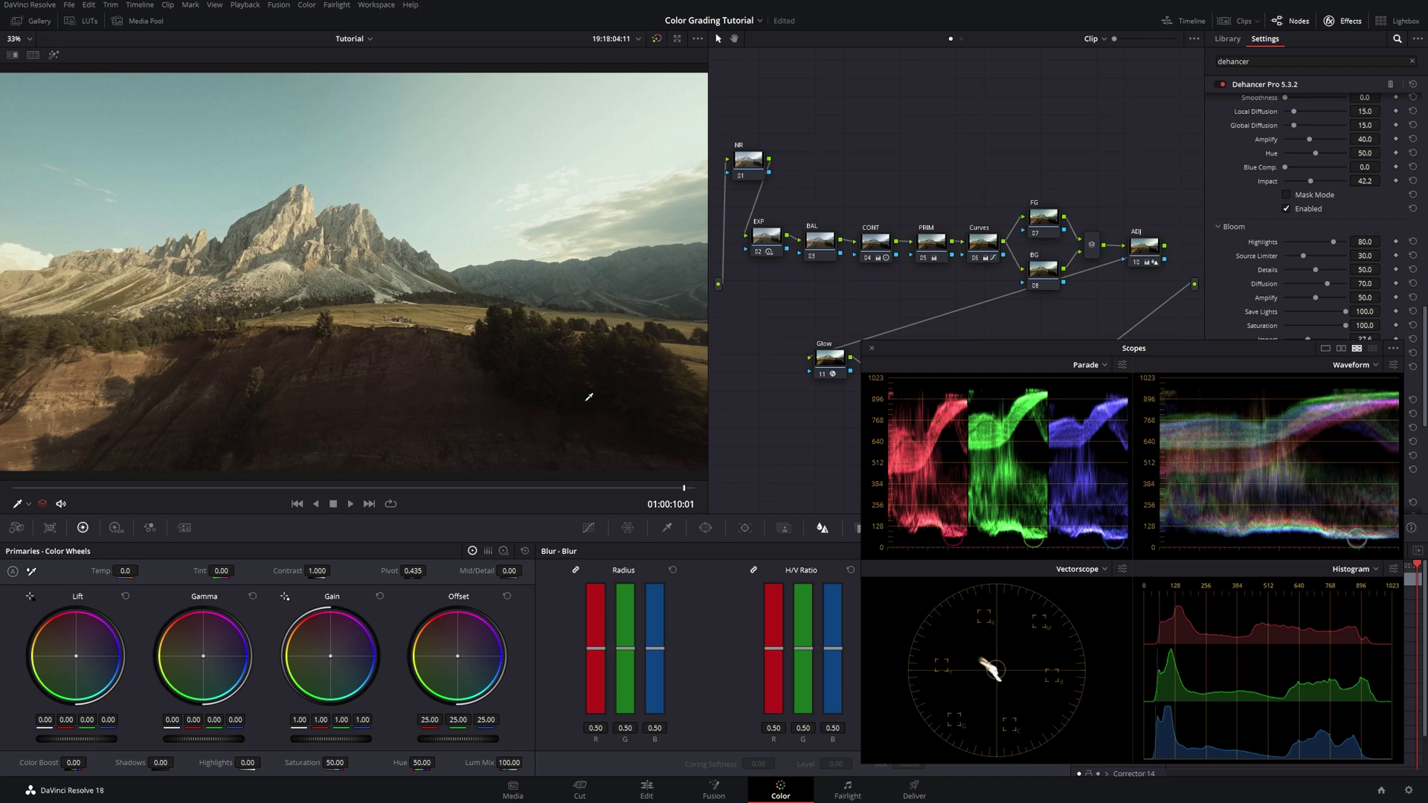
key("ctrl+d")
key("ctrl+d")
key("ctrl+d")
key("ctrl+d")
key("ctrl+d")
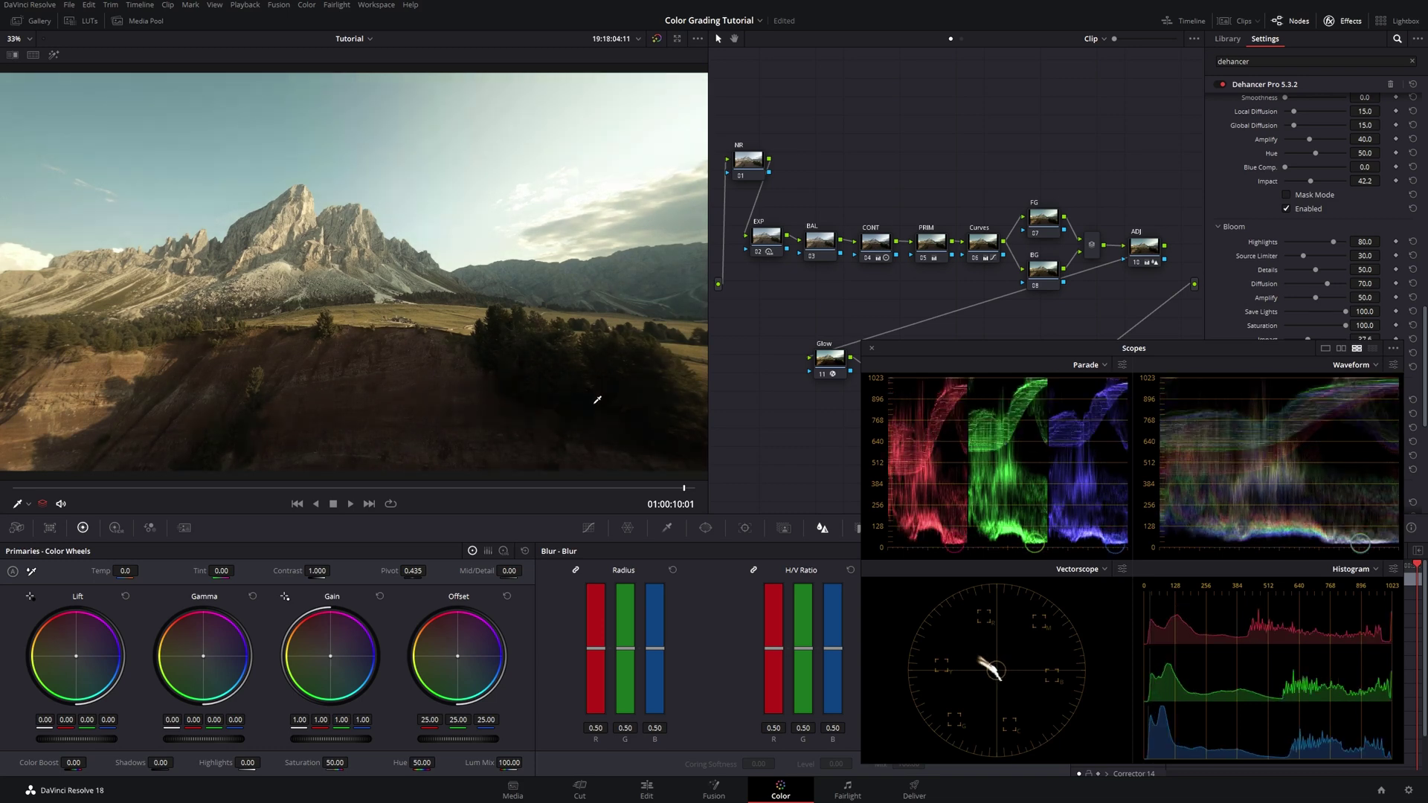
key("ctrl+d")
key("ctrl+d")
key("ctrl+d")
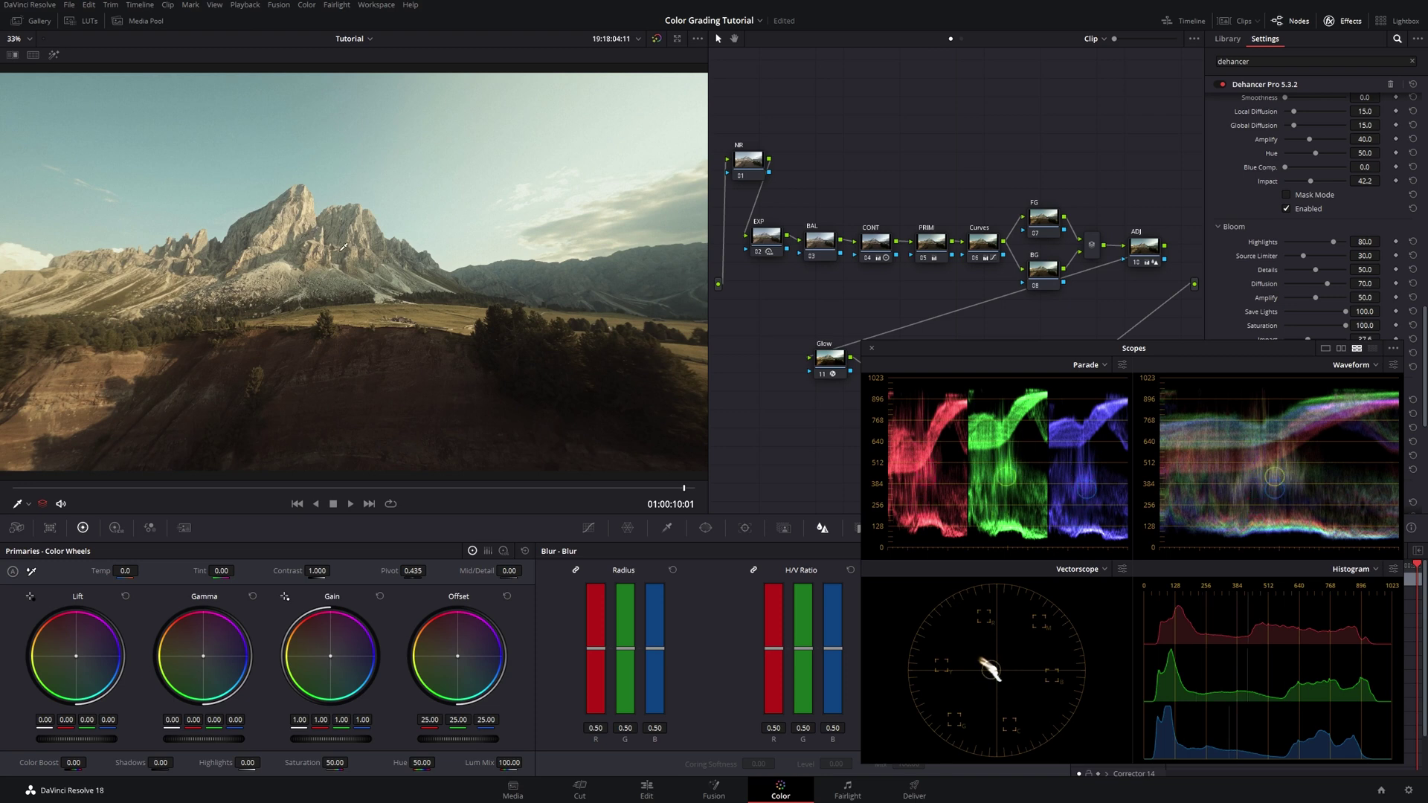
left_click(464, 264)
left_click_drag(939, 348, 961, 528)
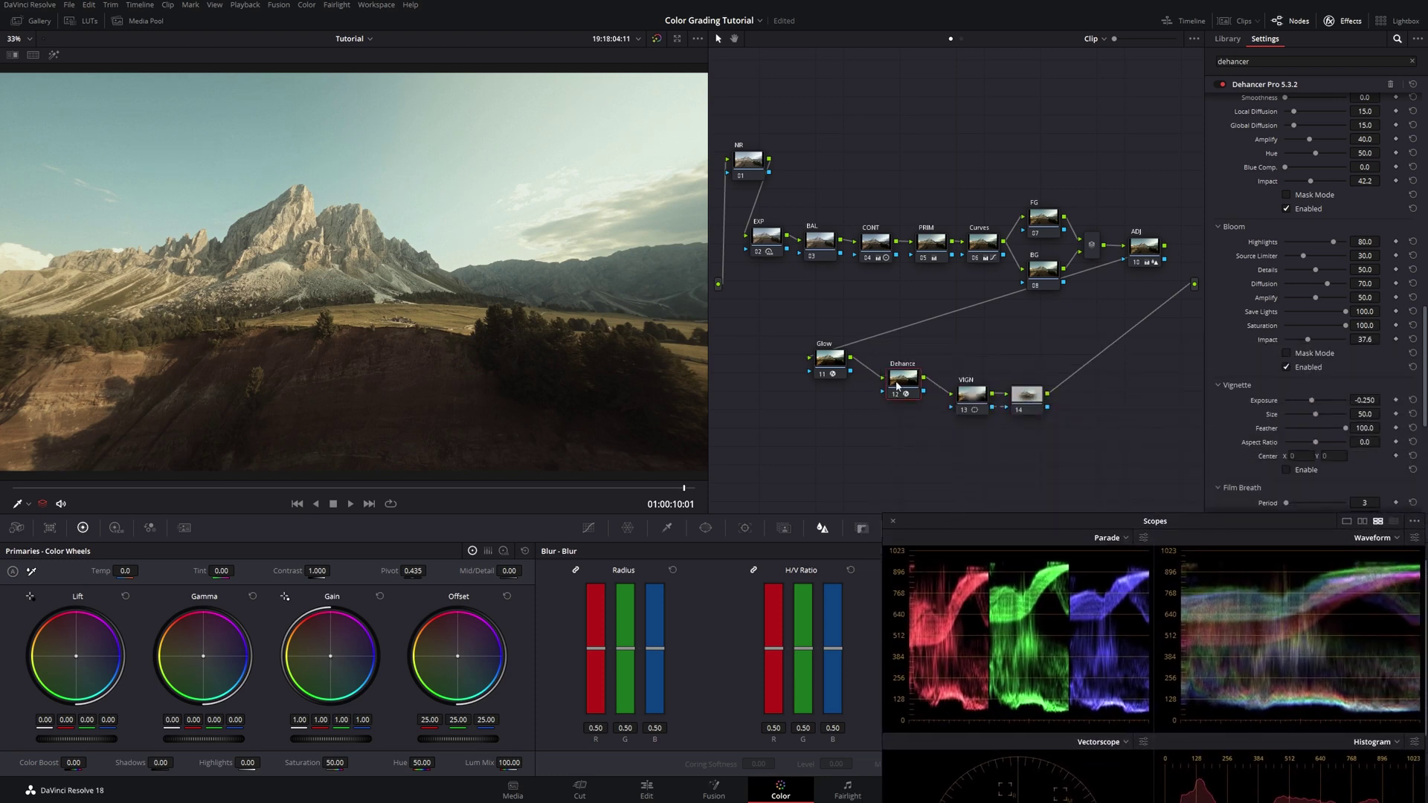
key("ctrl+d")
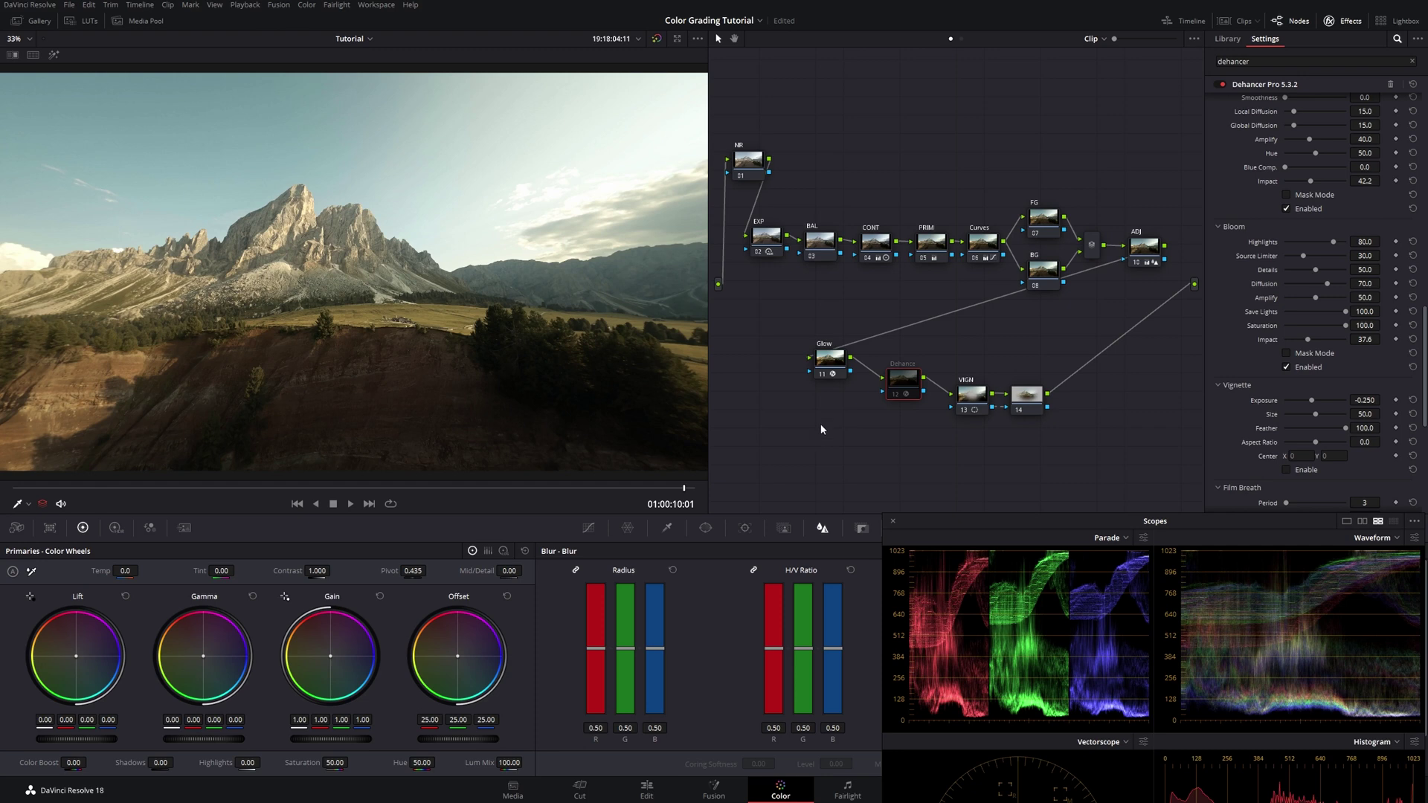
key("ctrl+d")
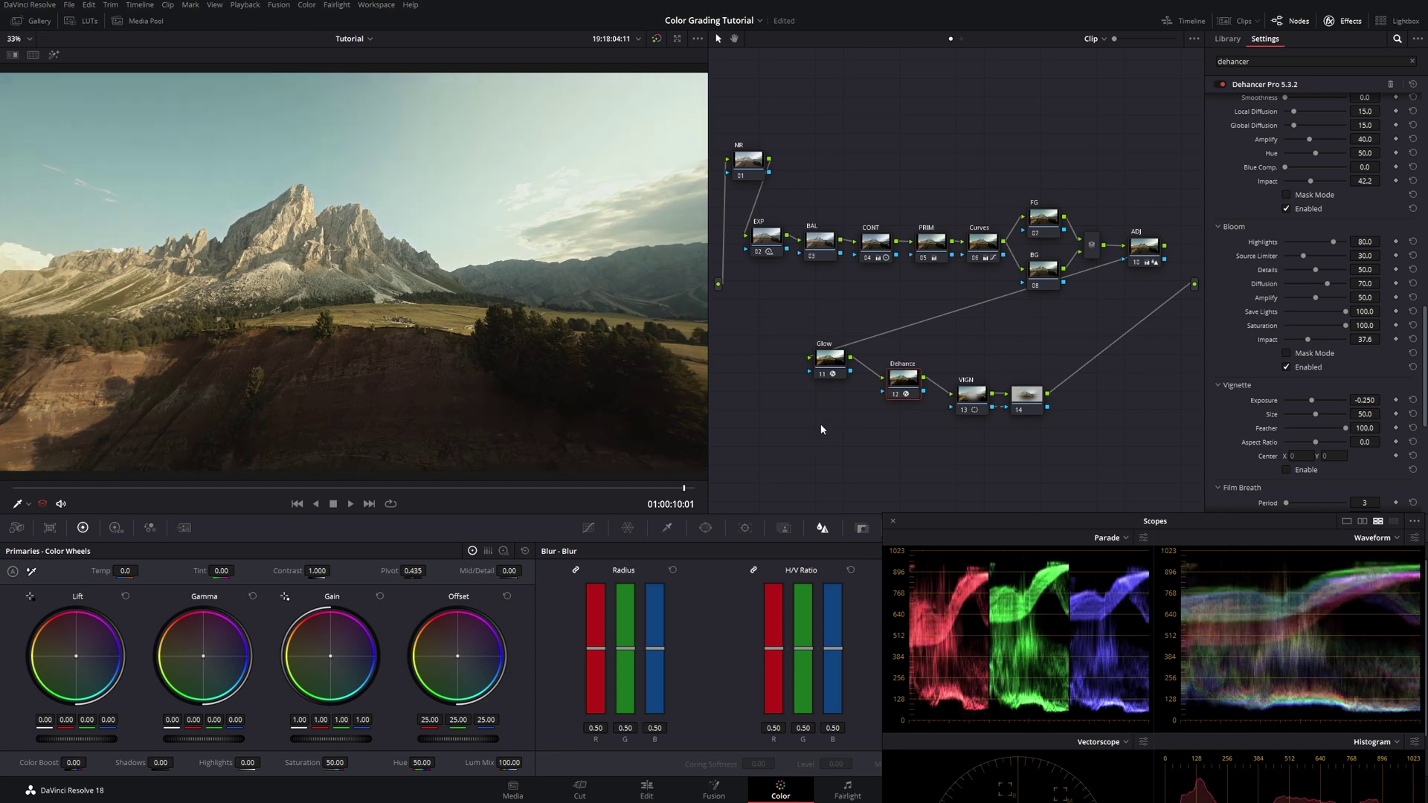
left_click_drag(902, 380, 899, 369)
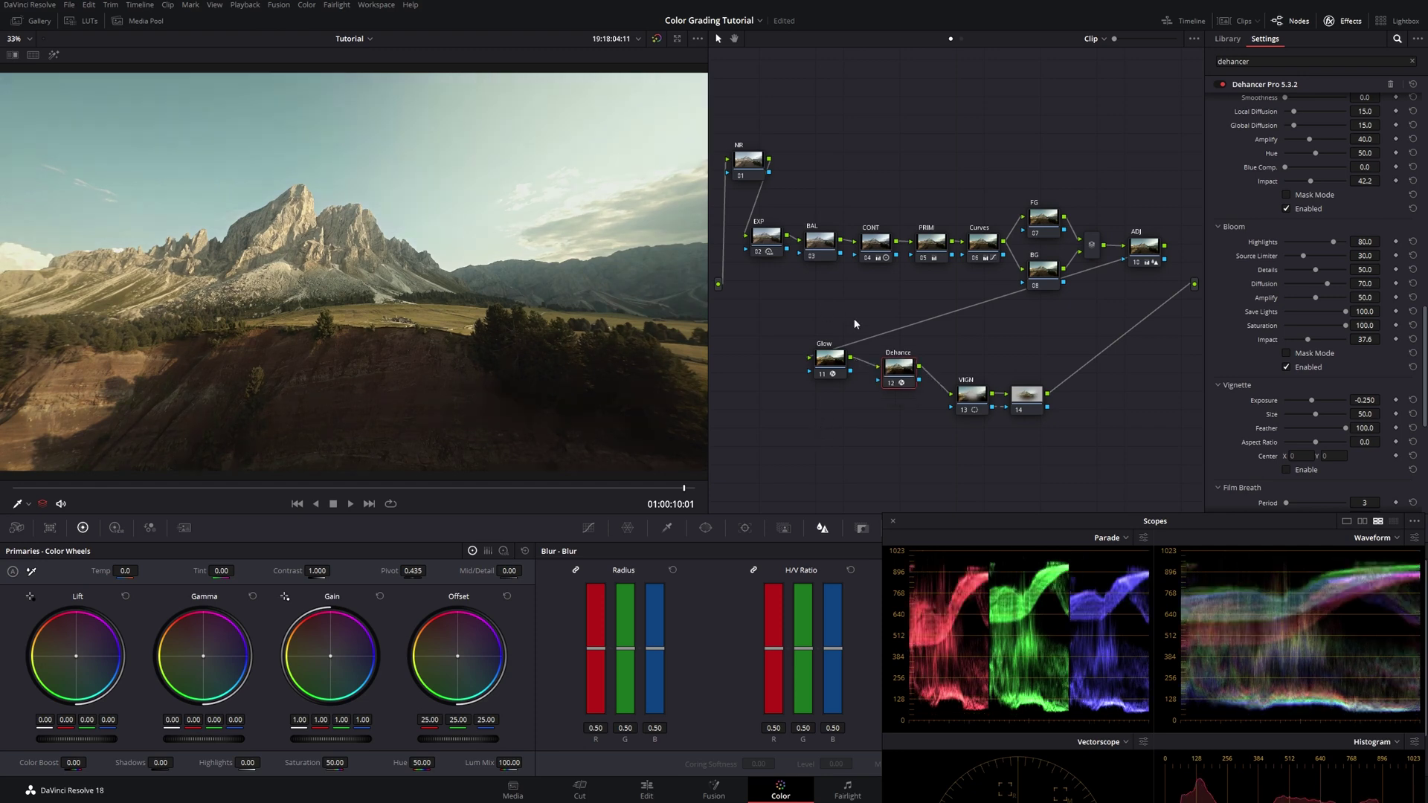
left_click(757, 160)
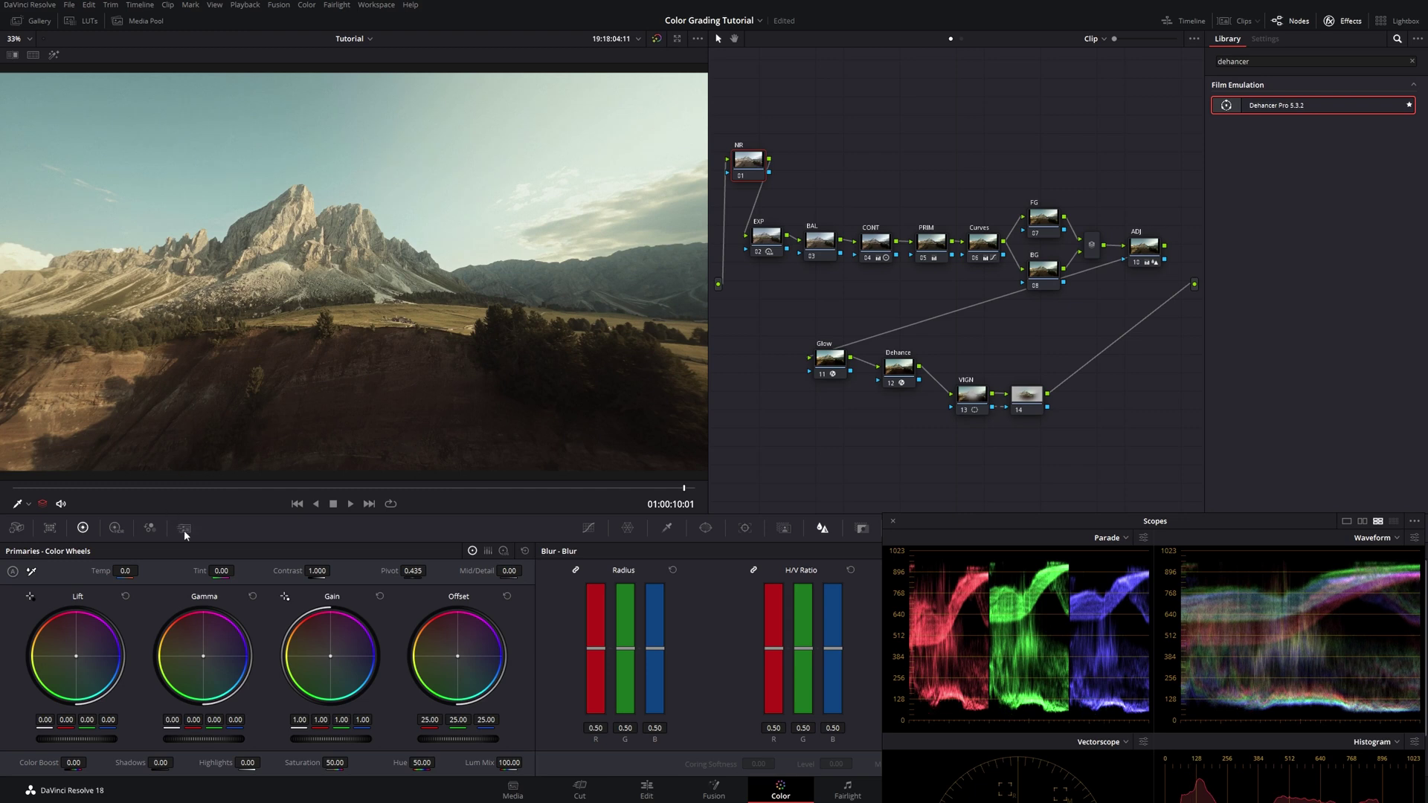
Set the NR node's temporal noise reduction to 3 frames
left_click(184, 528)
left_click(82, 600)
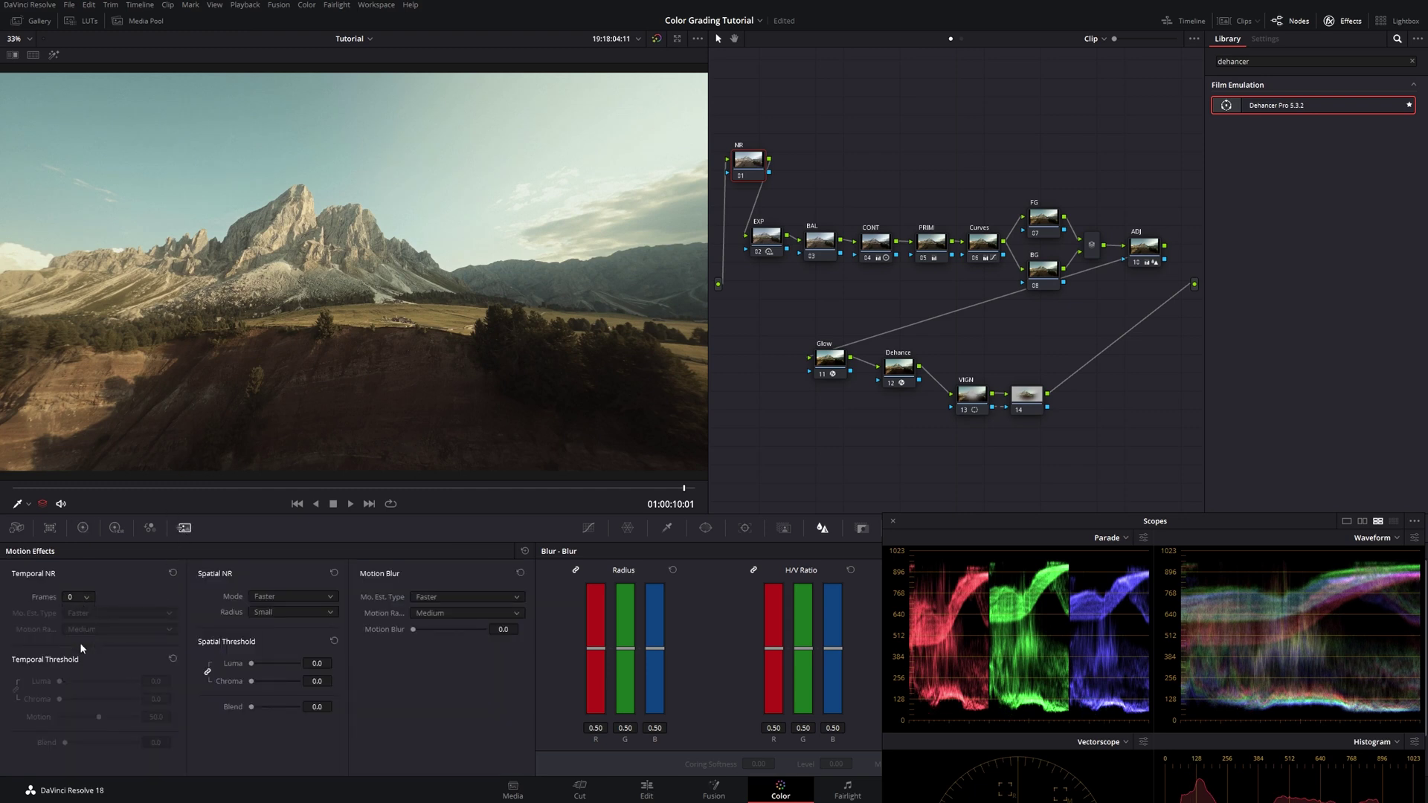
left_click(78, 644)
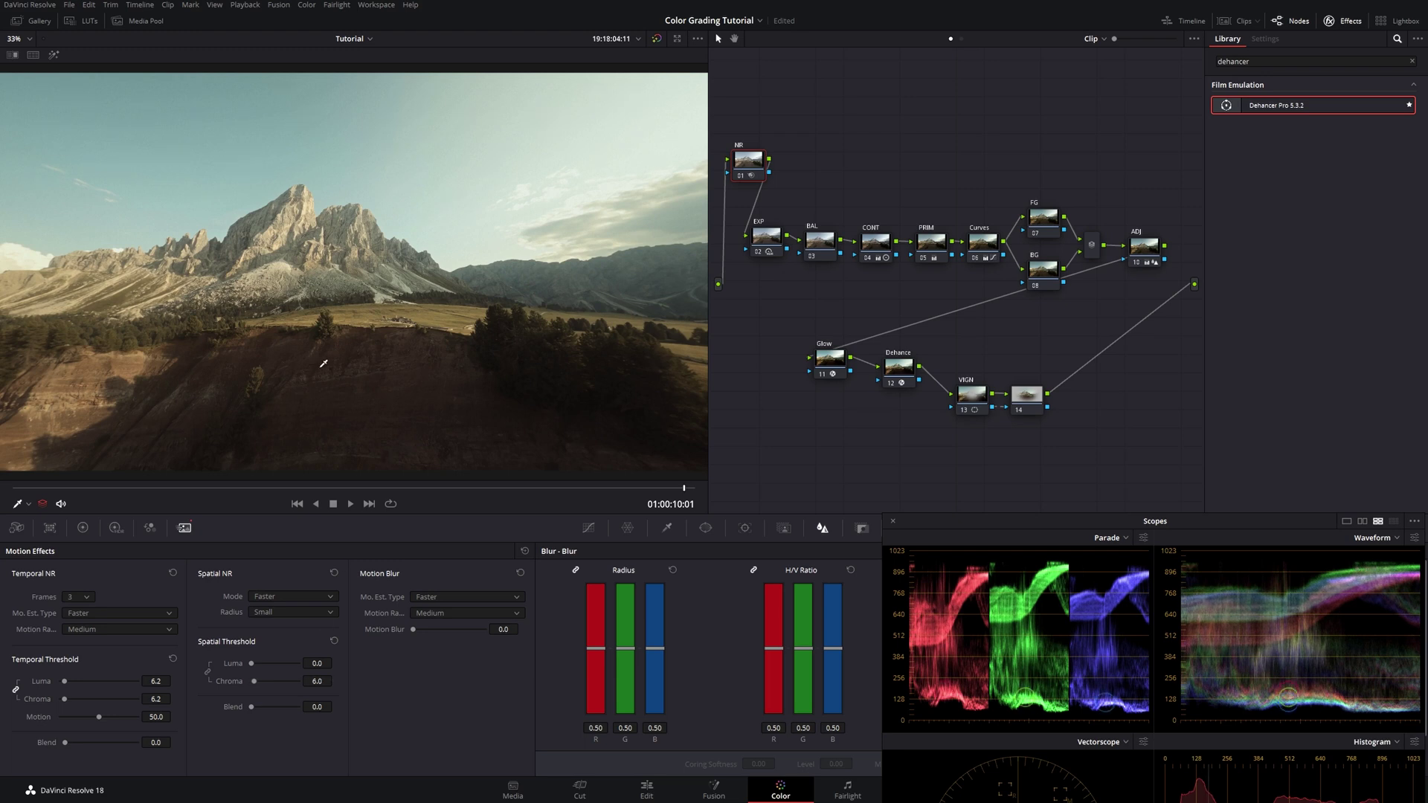
scroll(291, 390, "up", 2)
scroll(394, 394, "up", 3)
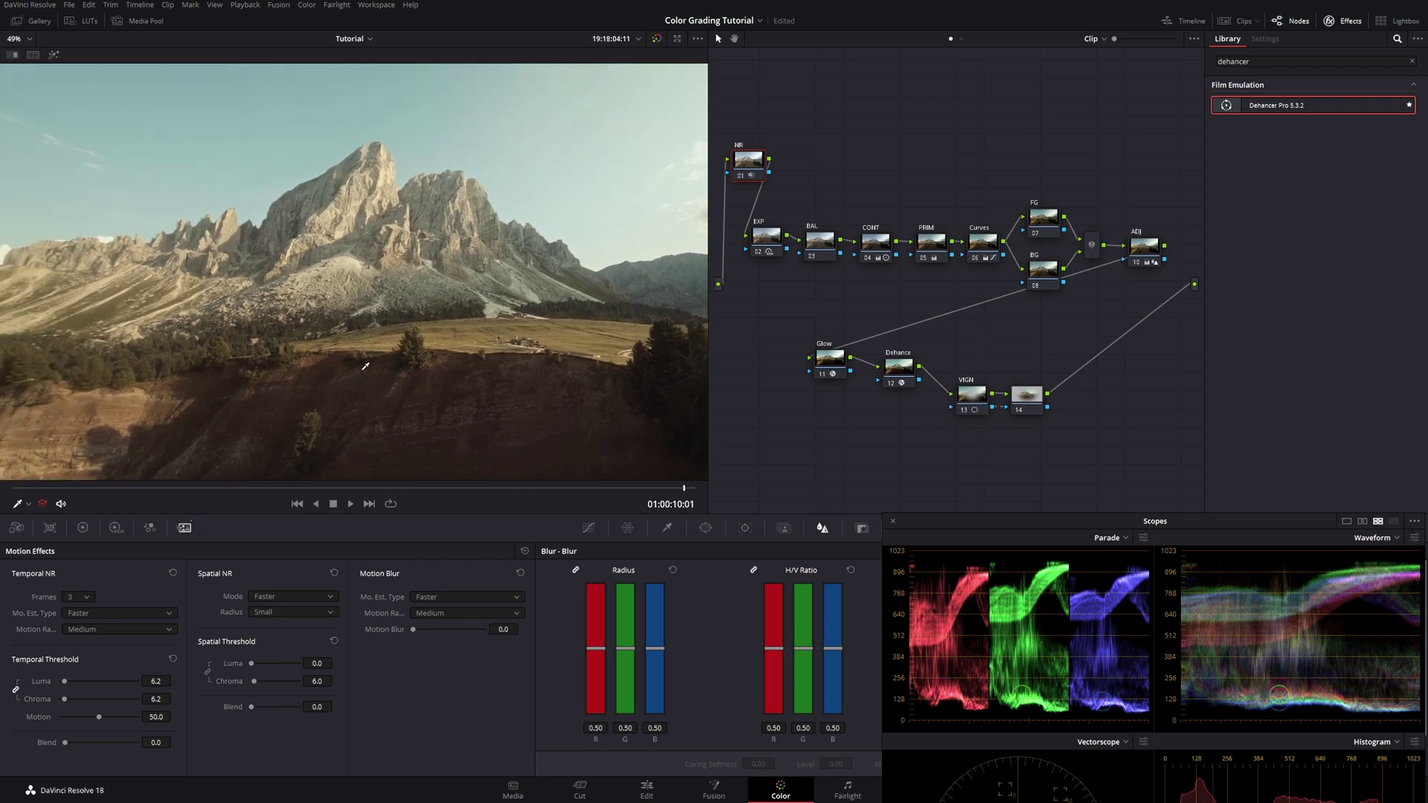
scroll(394, 395, "up", 4)
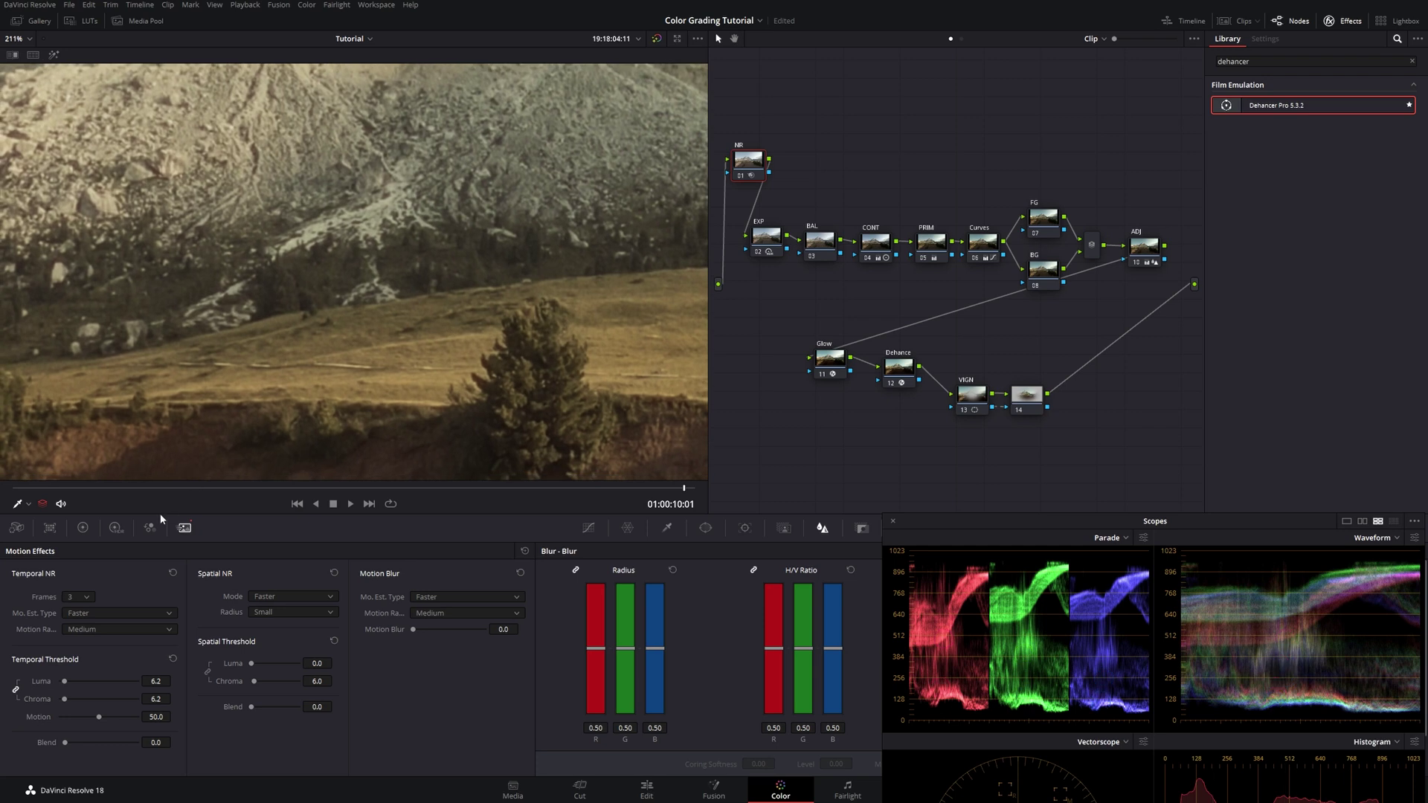
Return to the primary wheels and fit the whole shot back in the viewer
left_click(84, 528)
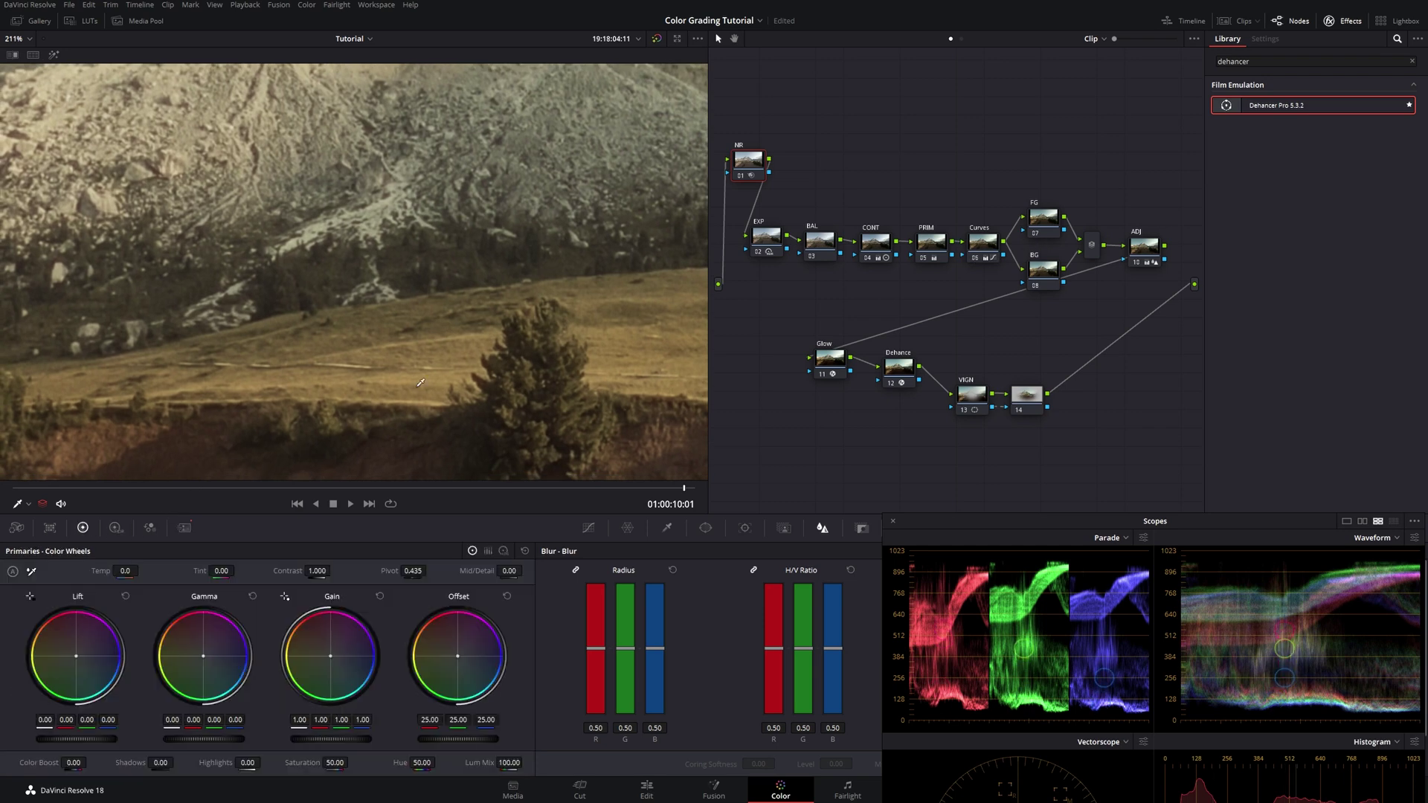
scroll(357, 375, "up", 5)
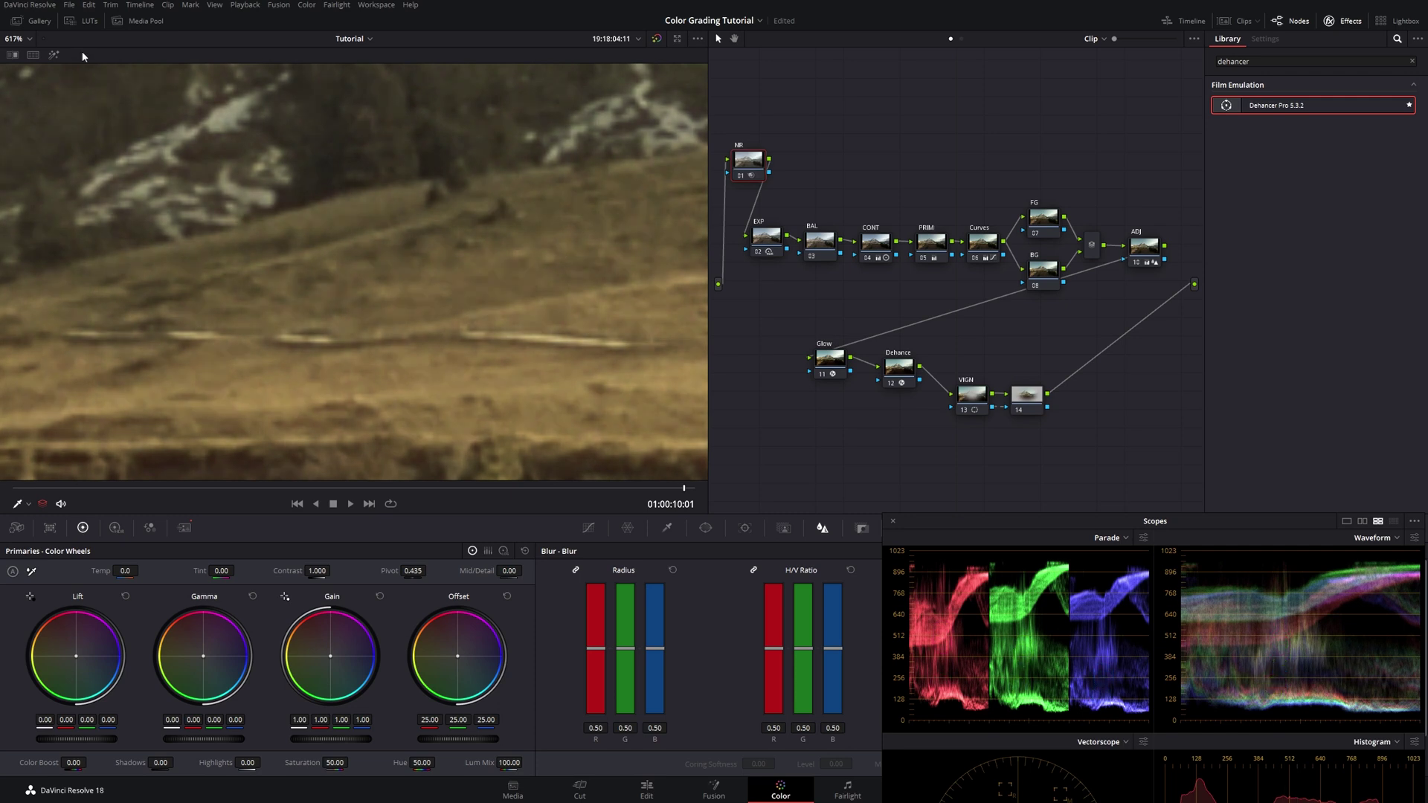
left_click(25, 39)
left_click(25, 65)
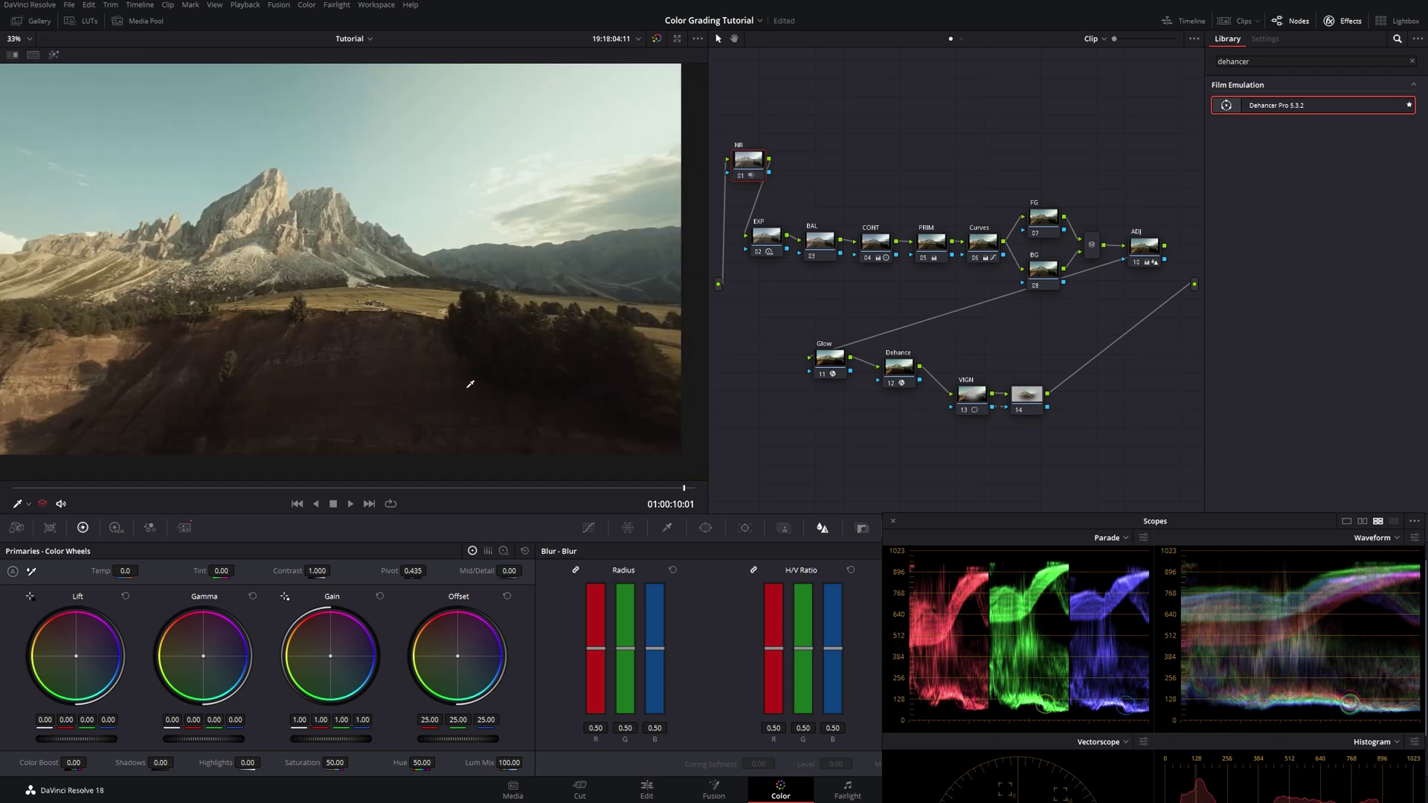
scroll(470, 384, "up", 6)
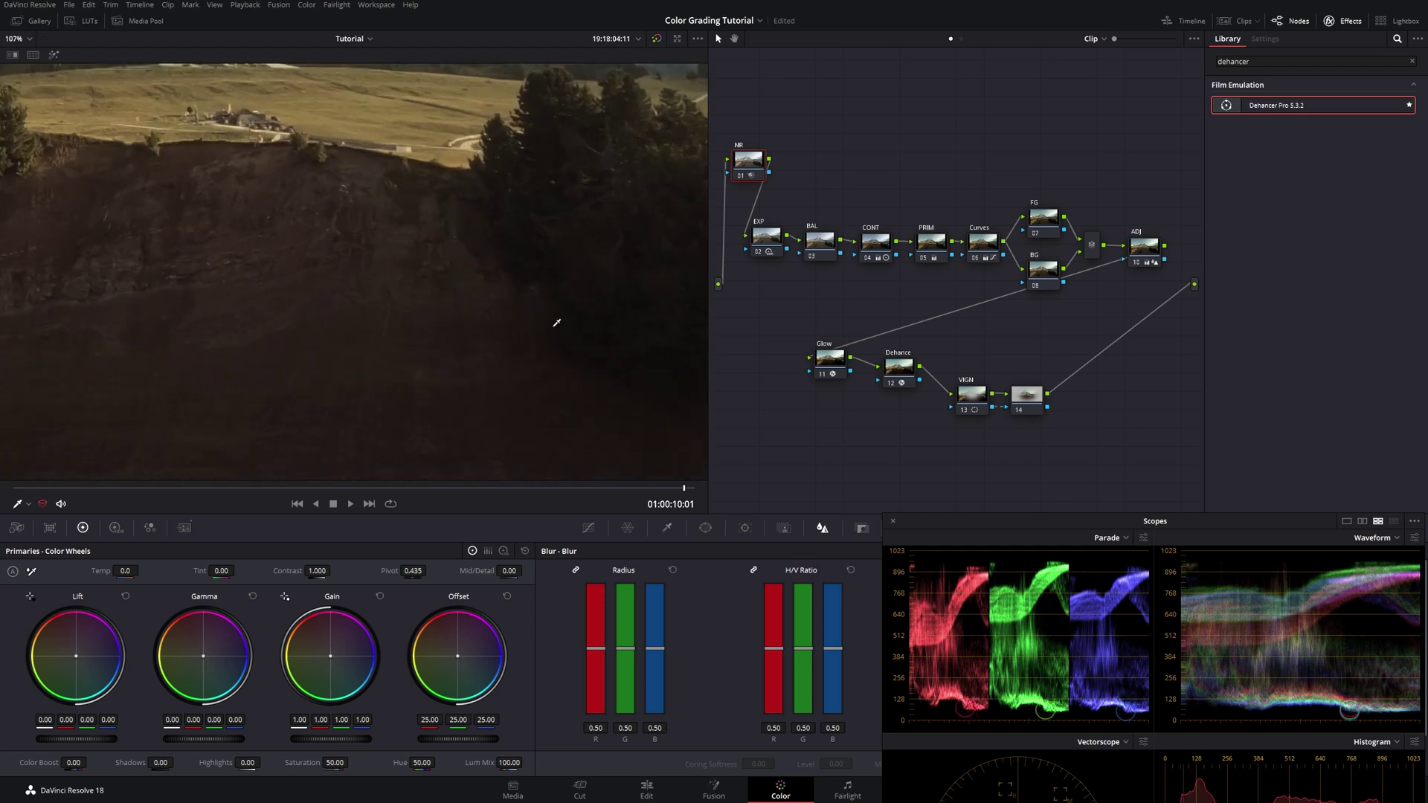
scroll(496, 351, "up", 5)
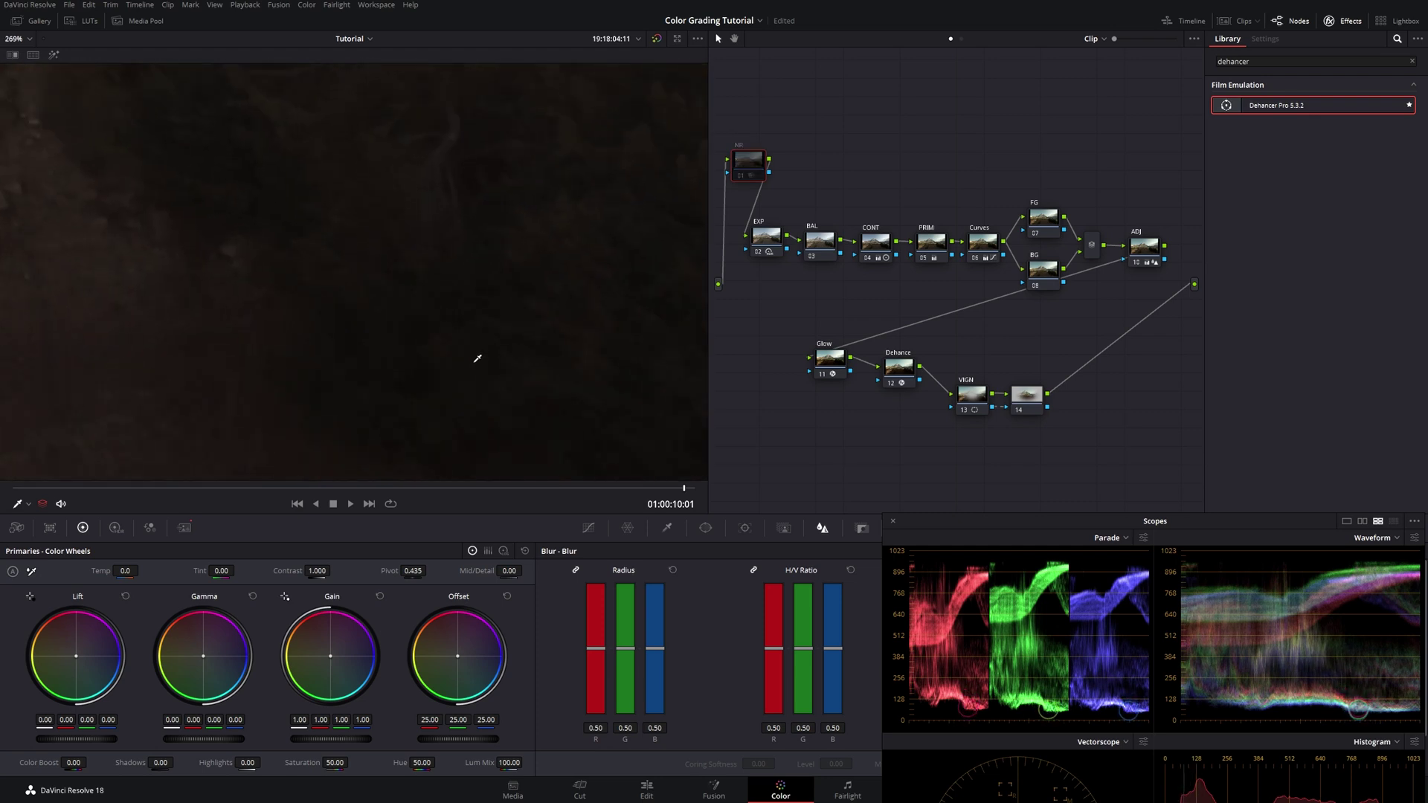
left_click(18, 38)
left_click(30, 58)
left_click(976, 400)
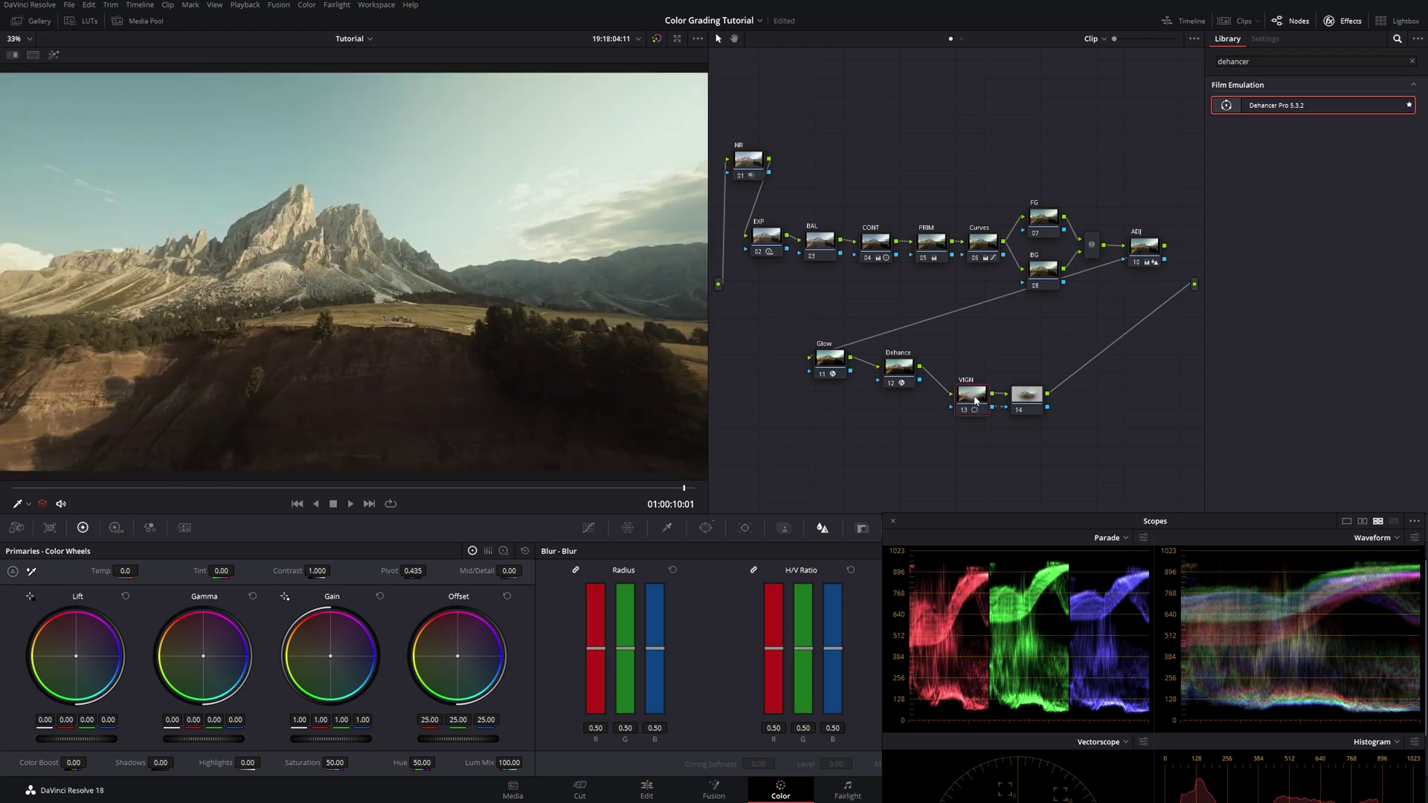
left_click_drag(977, 516, 974, 457)
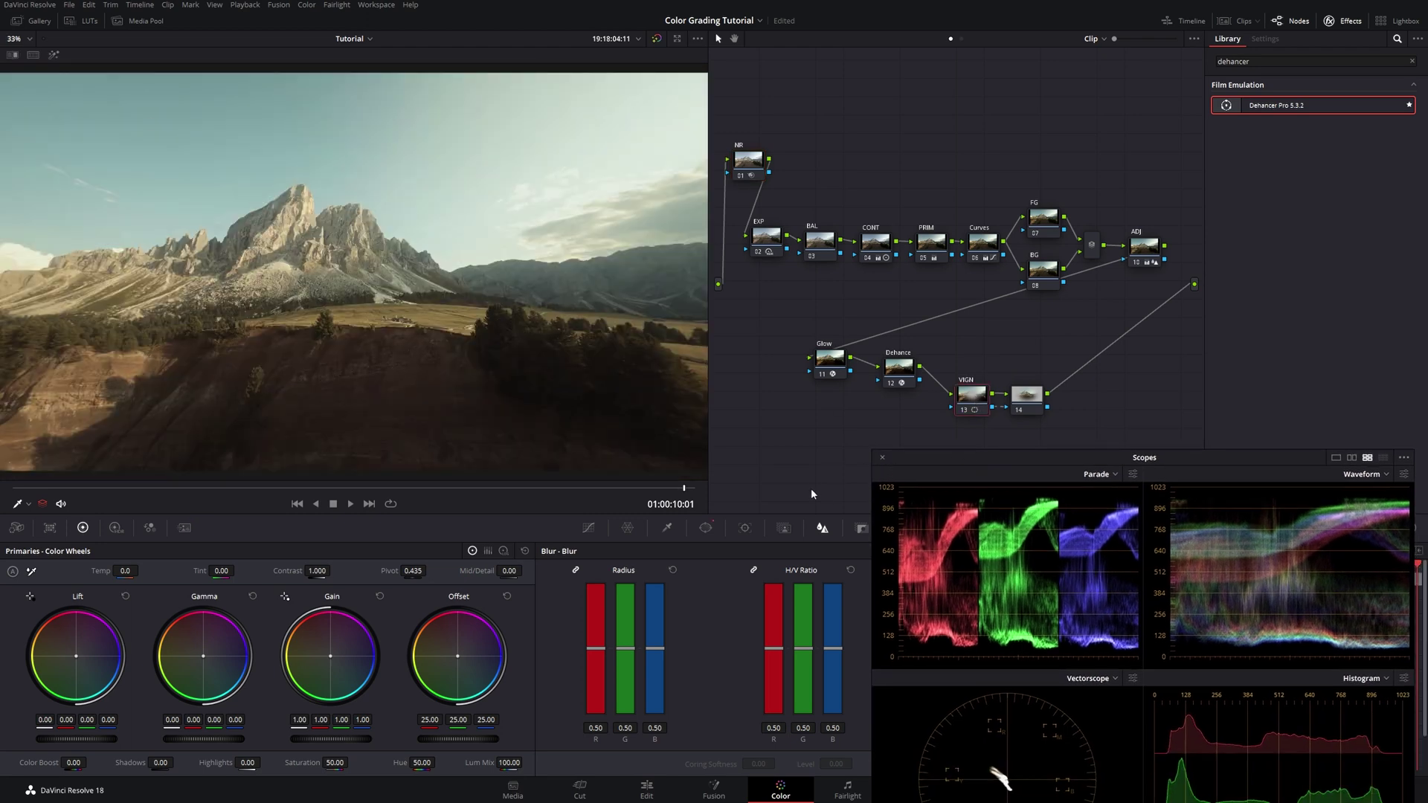
Enlarge the VIGN node's oval window and shift it slightly up and left
left_click(705, 527)
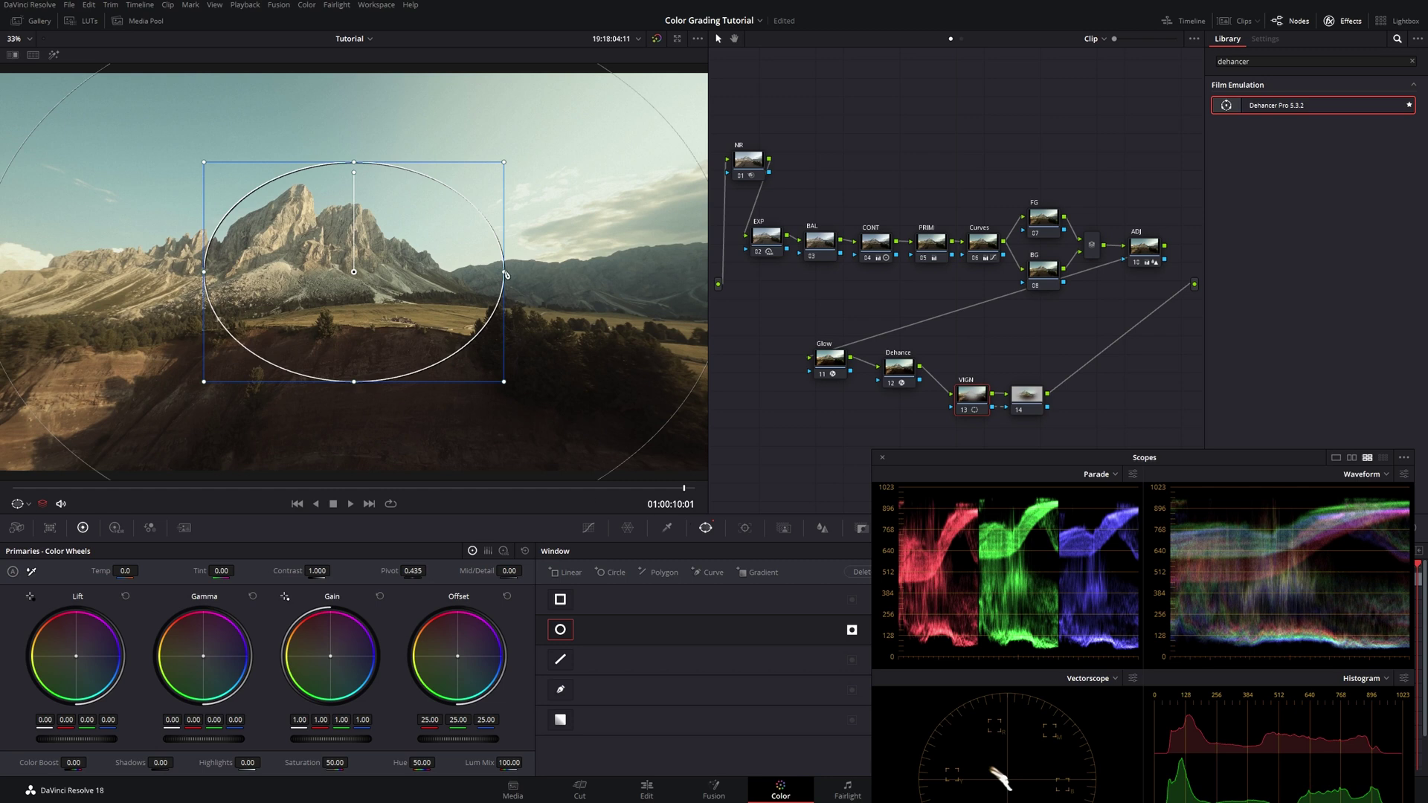
left_click_drag(504, 271, 528, 271)
left_click_drag(529, 163, 554, 151)
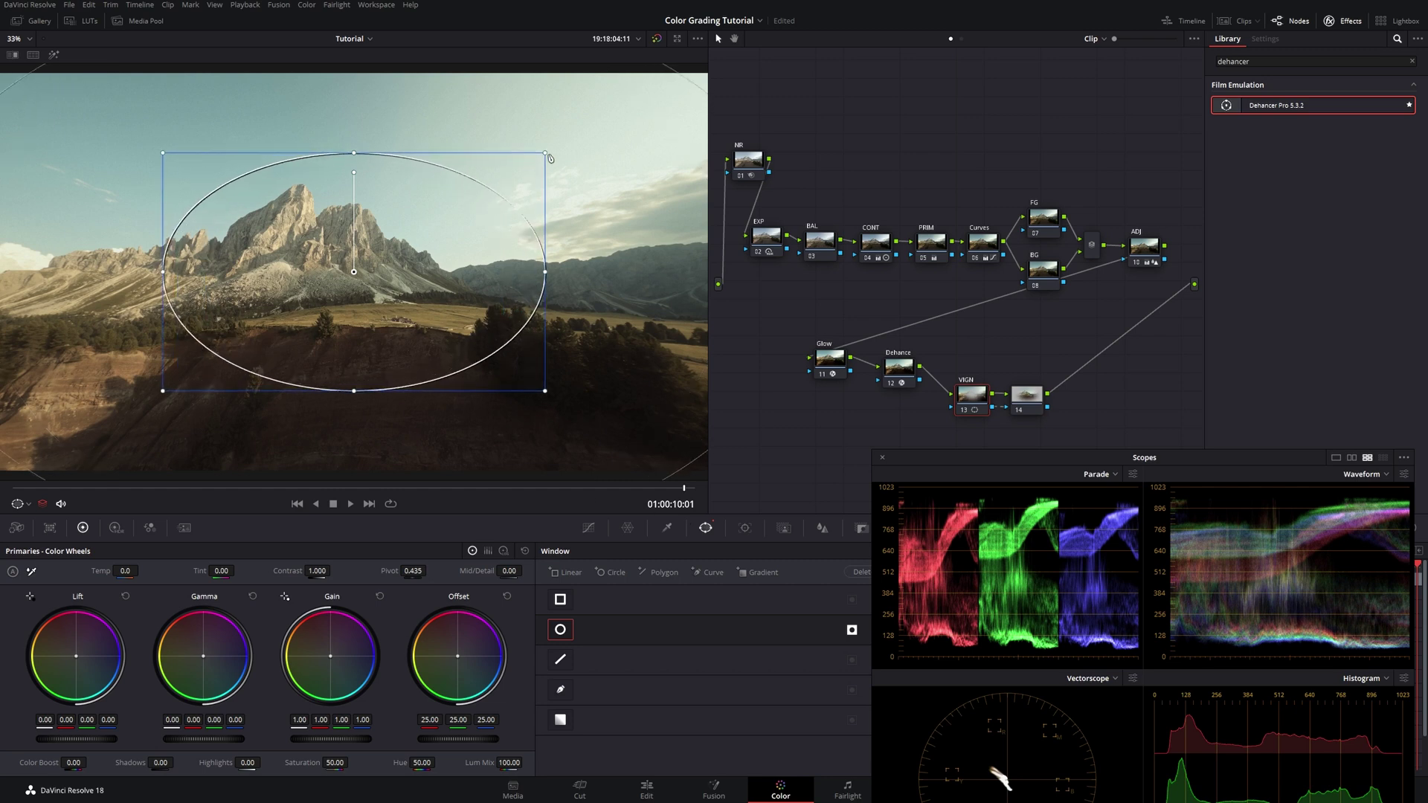
left_click_drag(498, 252, 494, 241)
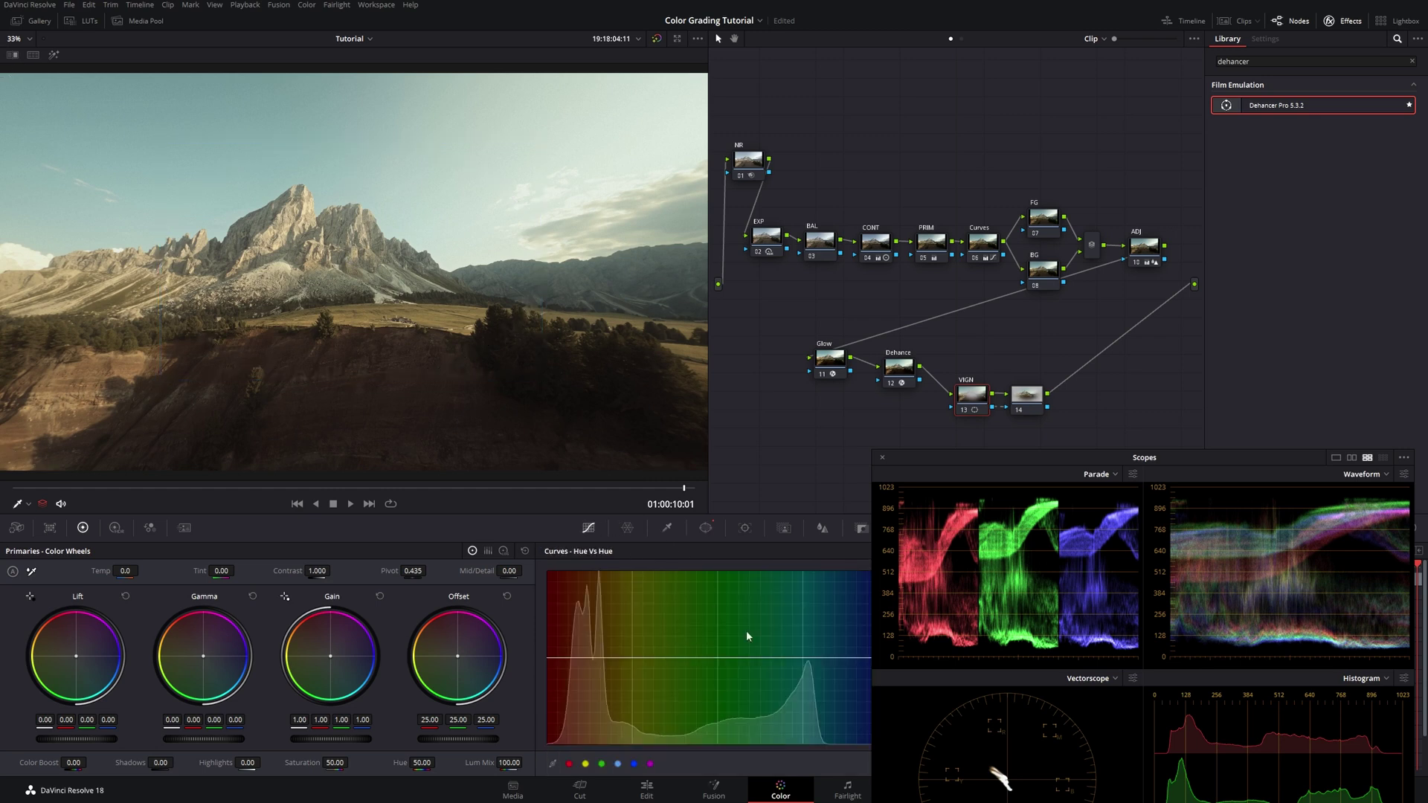
Pull a midpoint down on the VIGN node's custom curve to darken the edges
left_click_drag(926, 472, 1047, 355)
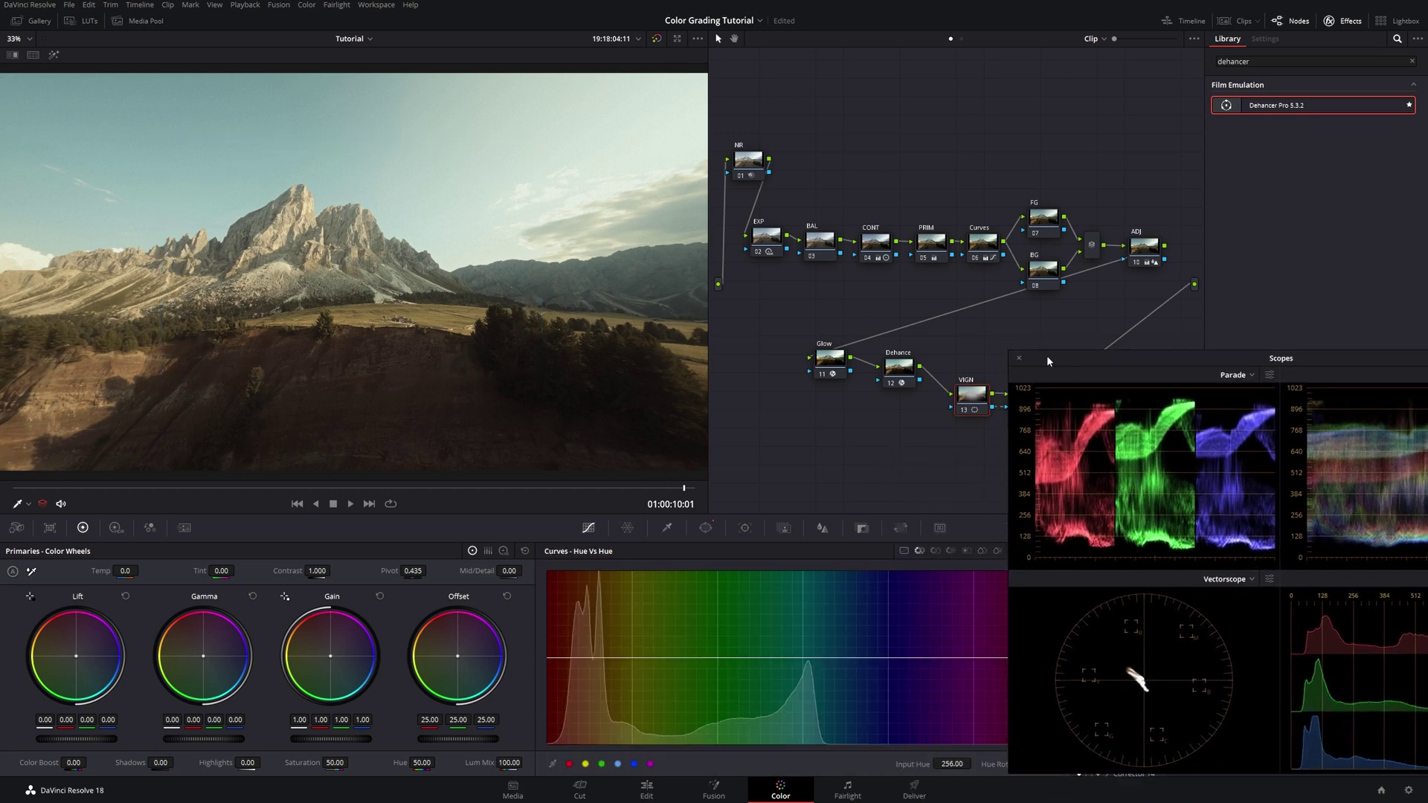
left_click(903, 552)
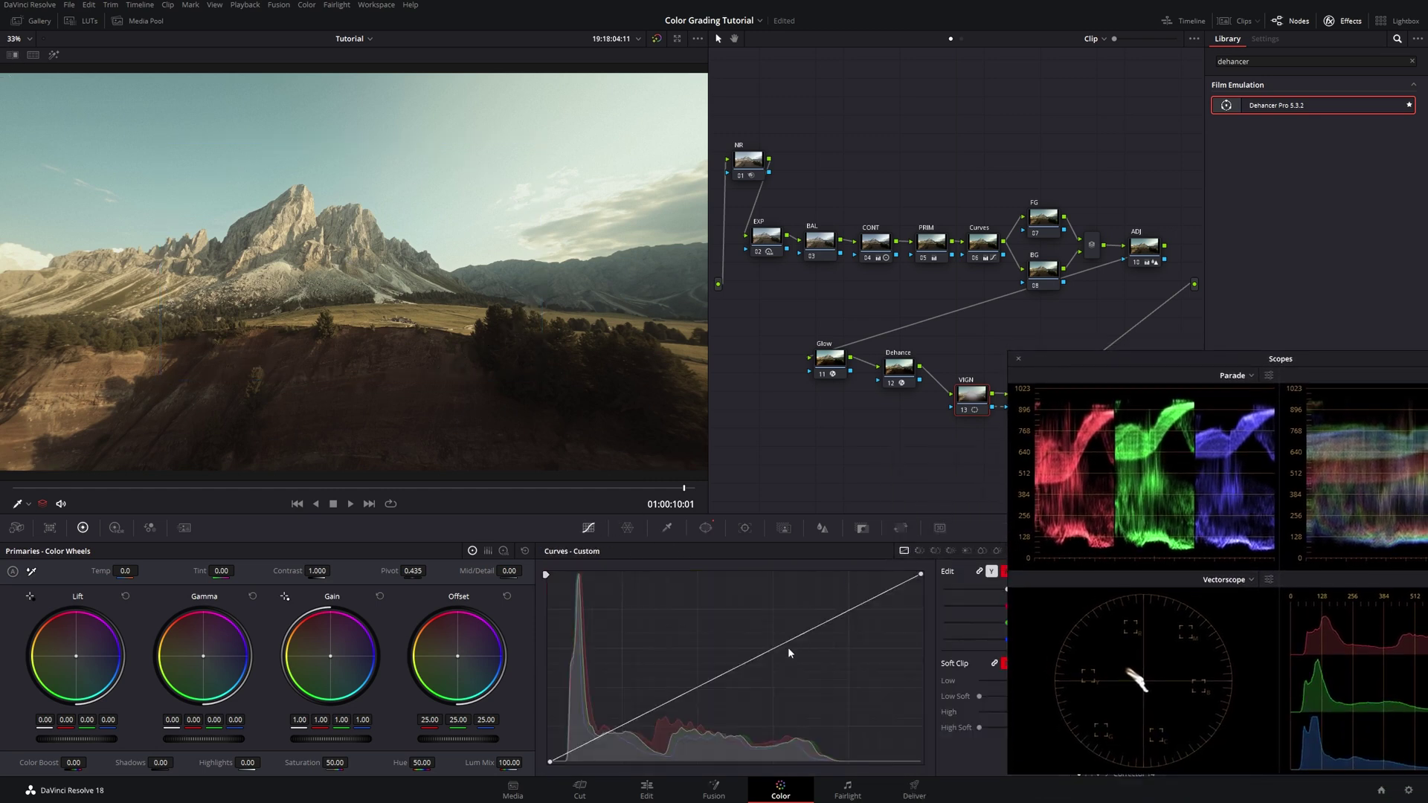
left_click(731, 676)
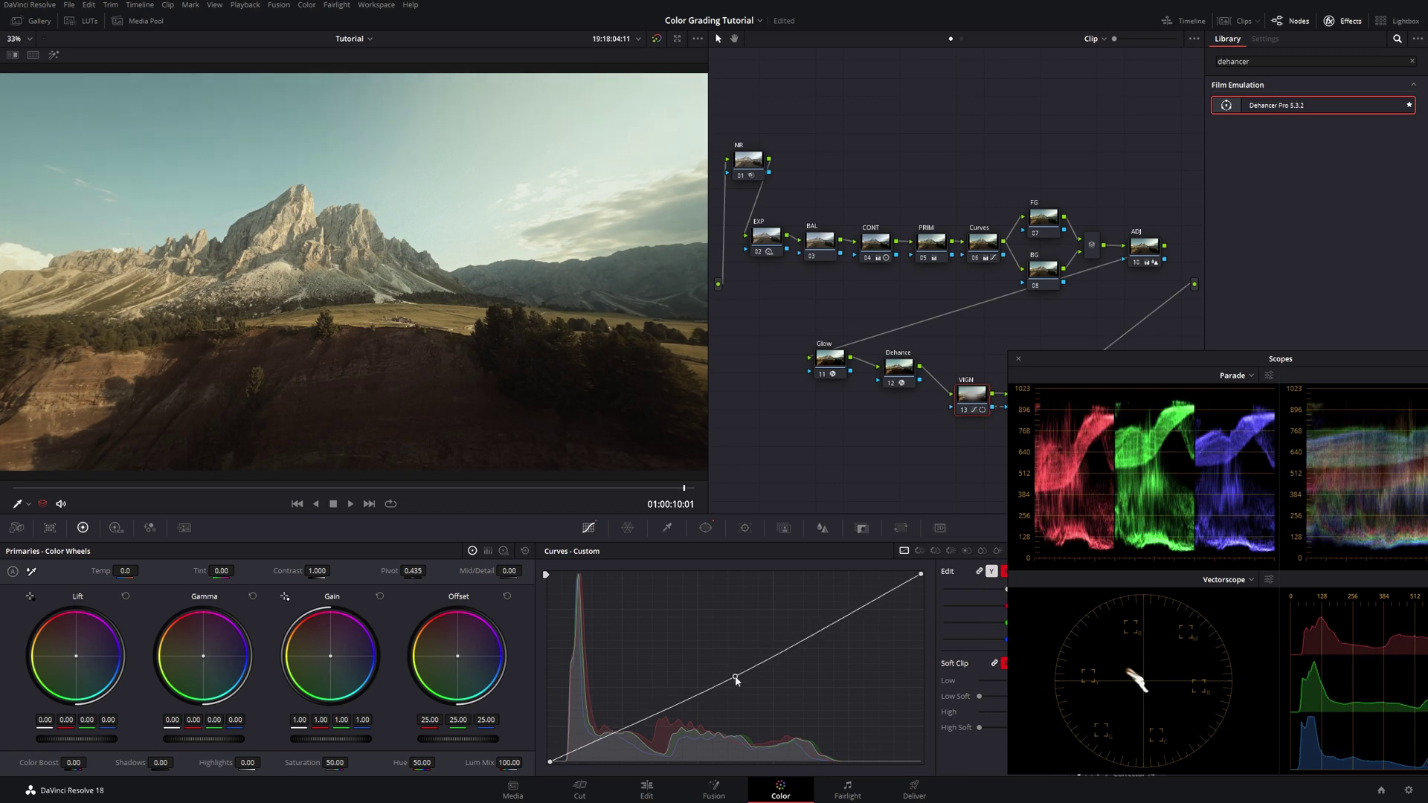
left_click_drag(734, 675, 714, 686)
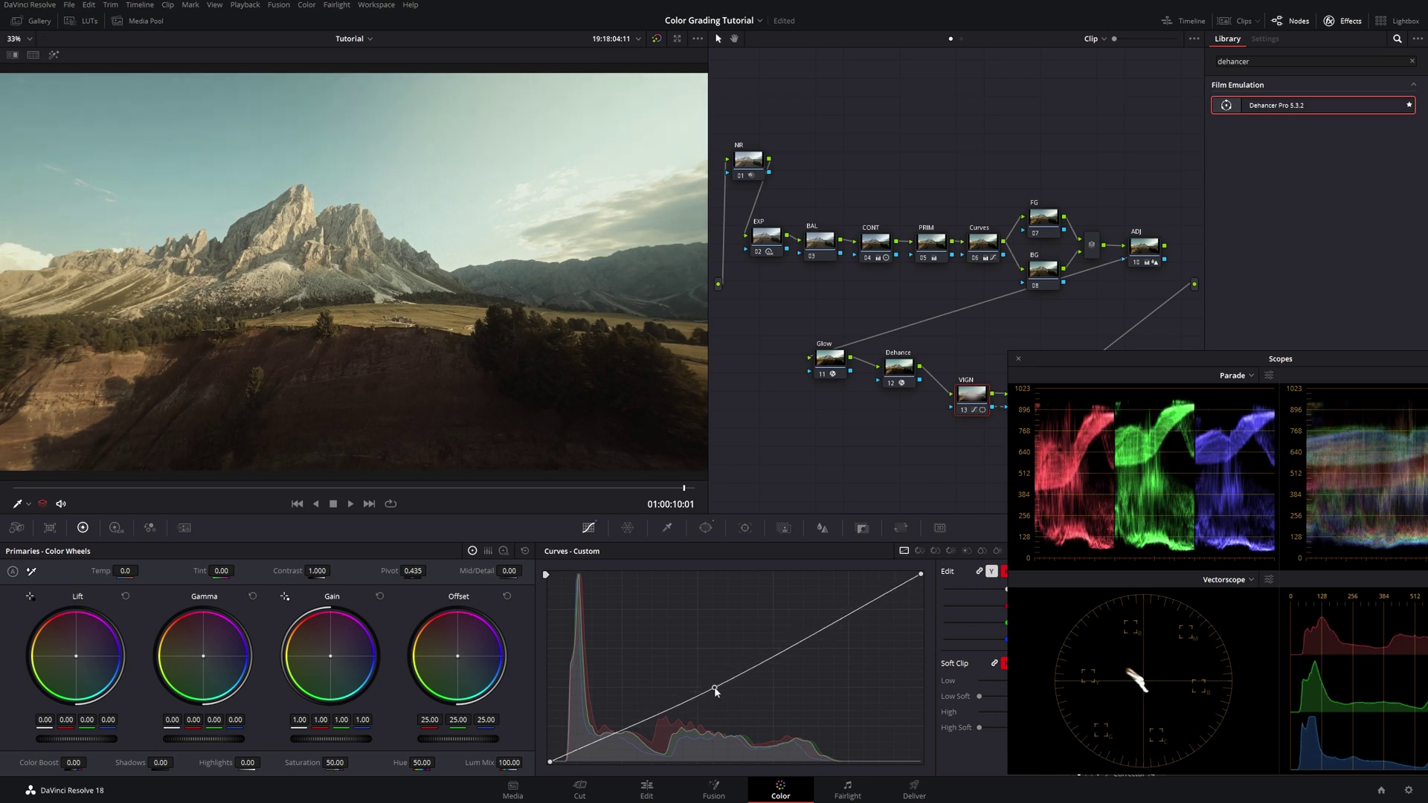
Add a point on node 14's custom curve and lower it slightly
left_click_drag(1049, 366, 1115, 364)
left_click(1026, 394)
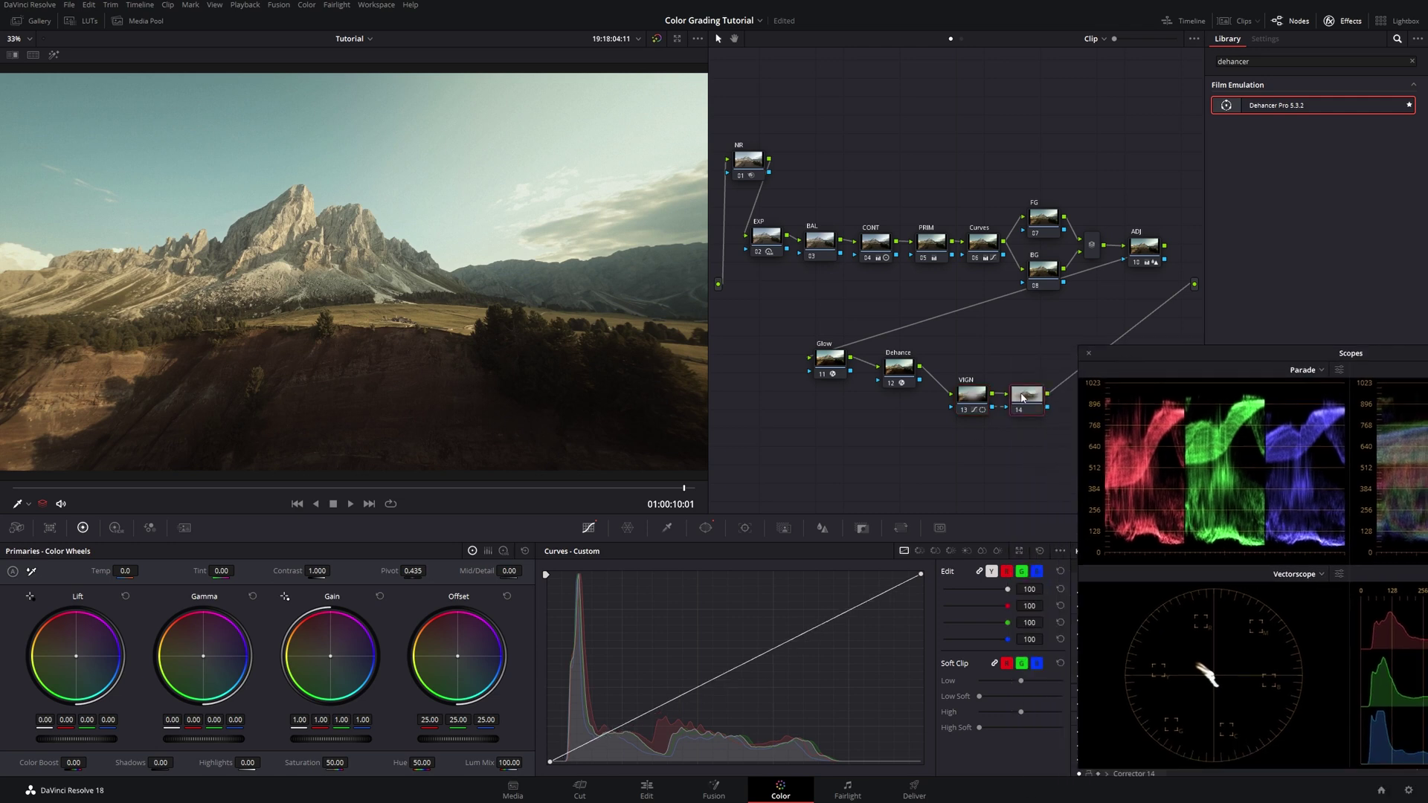
left_click(699, 684)
left_click_drag(699, 685, 759, 652)
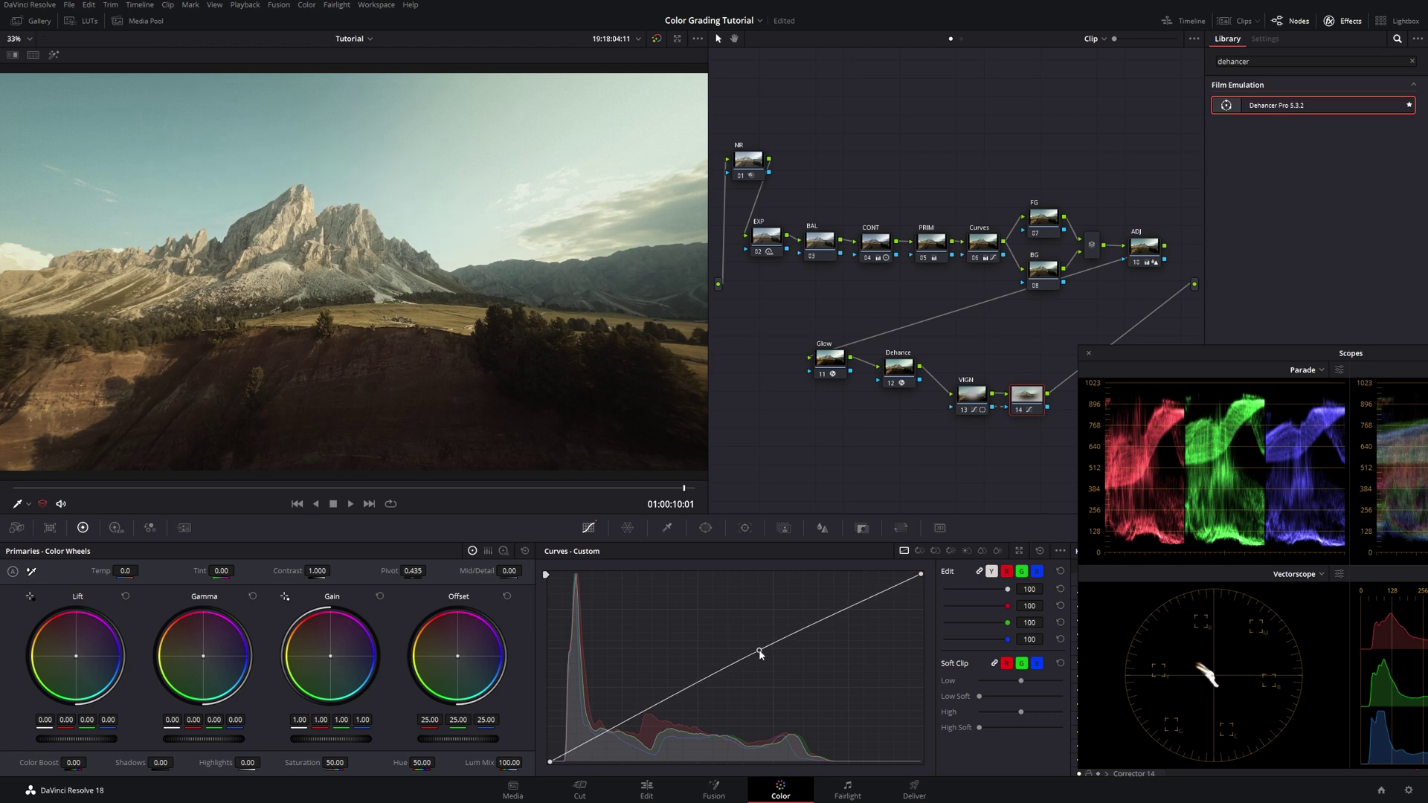
Toggle the VIGN node off and on to compare, then save the project
left_click(977, 404)
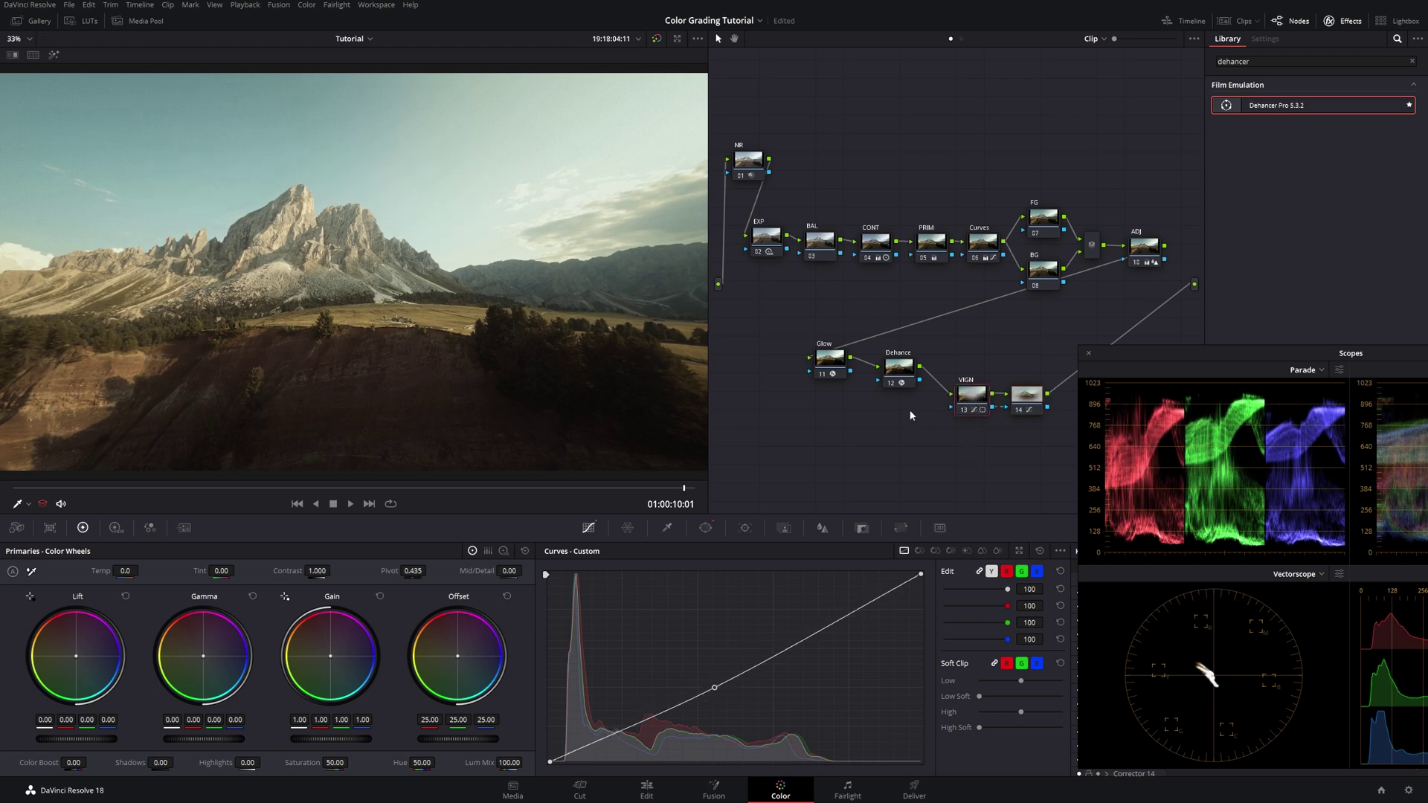
key("ctrl+d")
key("ctrl+d")
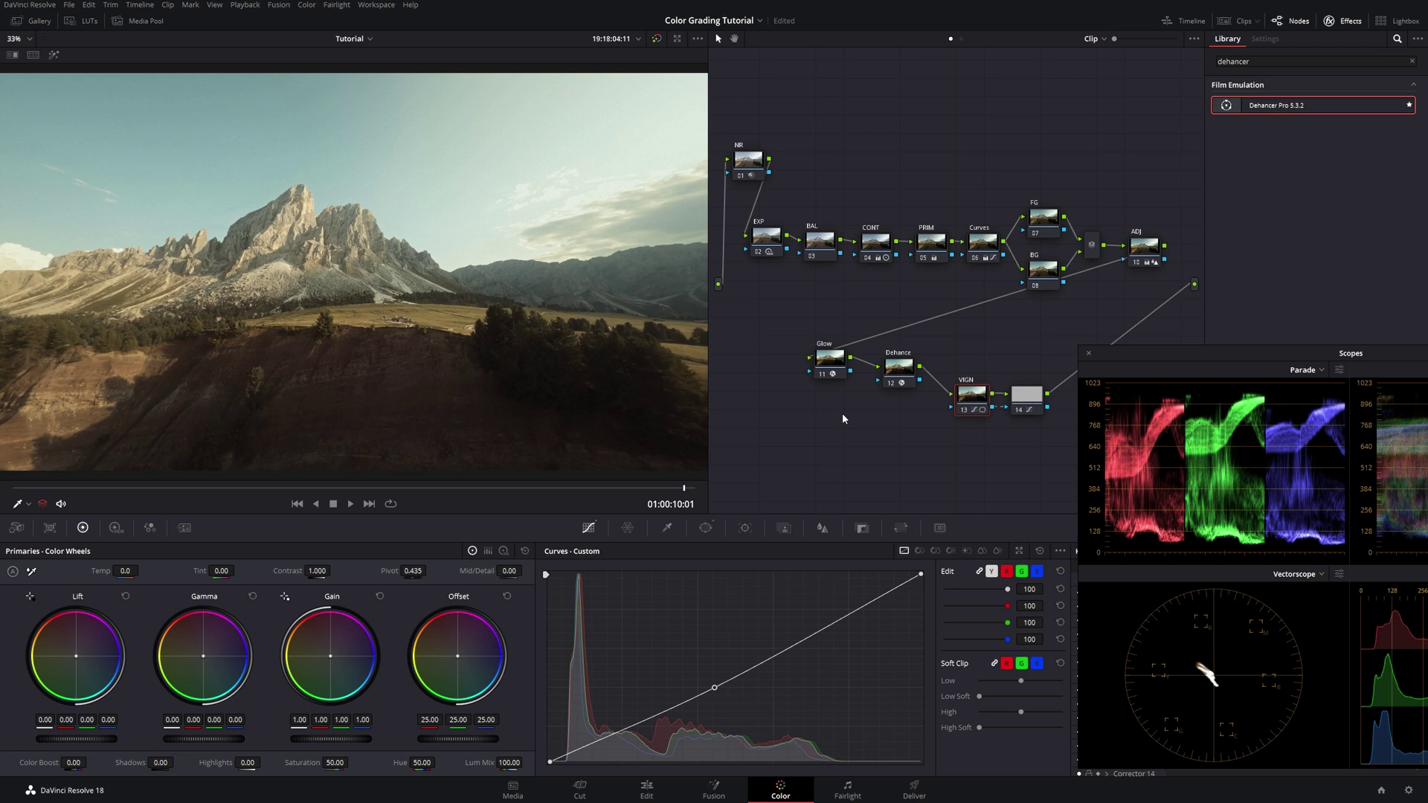
key("ctrl+d")
key("ctrl+d")
key("ctrl+d")
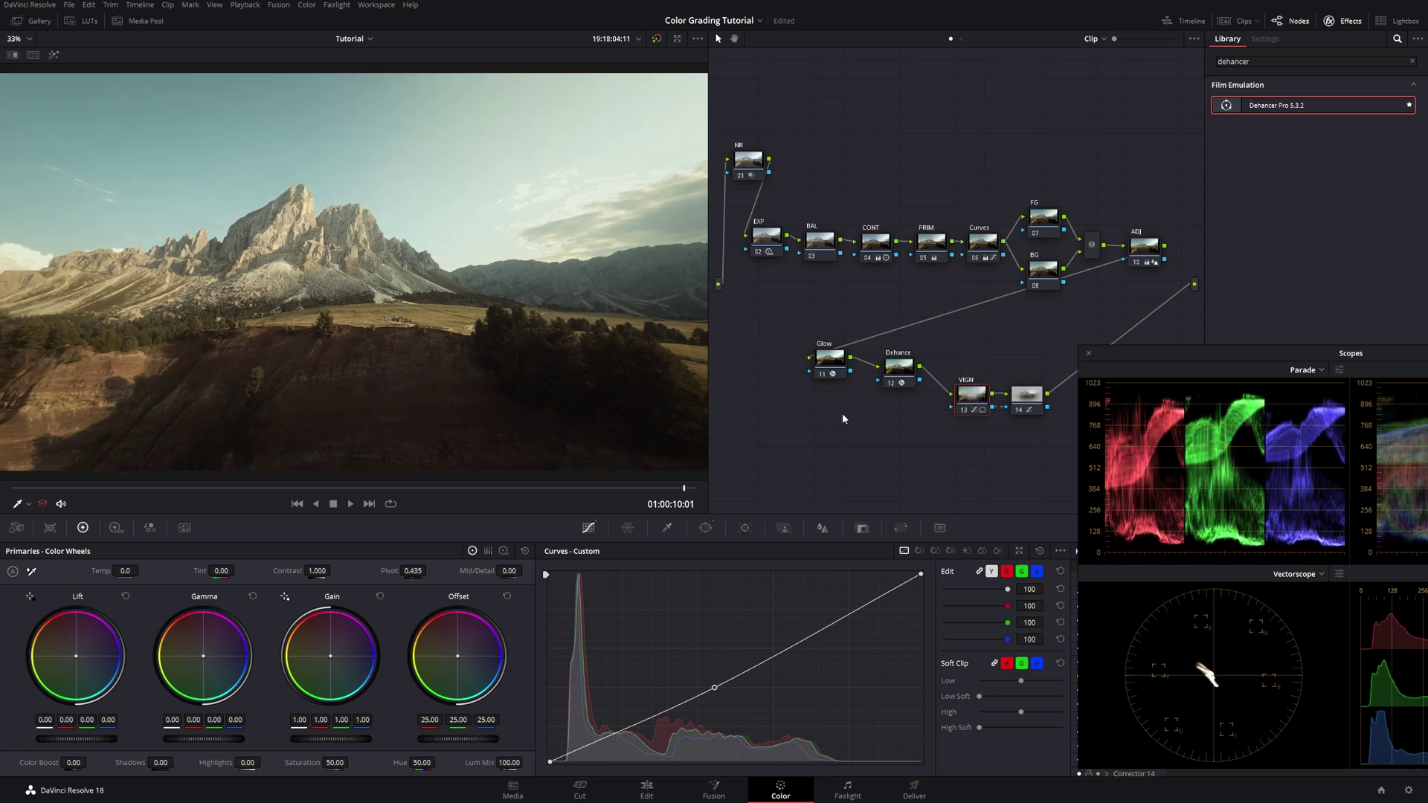
key("ctrl+d")
key("ctrl+d")
key("ctrl+s")
Make node 14 current and marquee-select the Glow, Dehance and VIGN nodes
left_click_drag(746, 160, 747, 168)
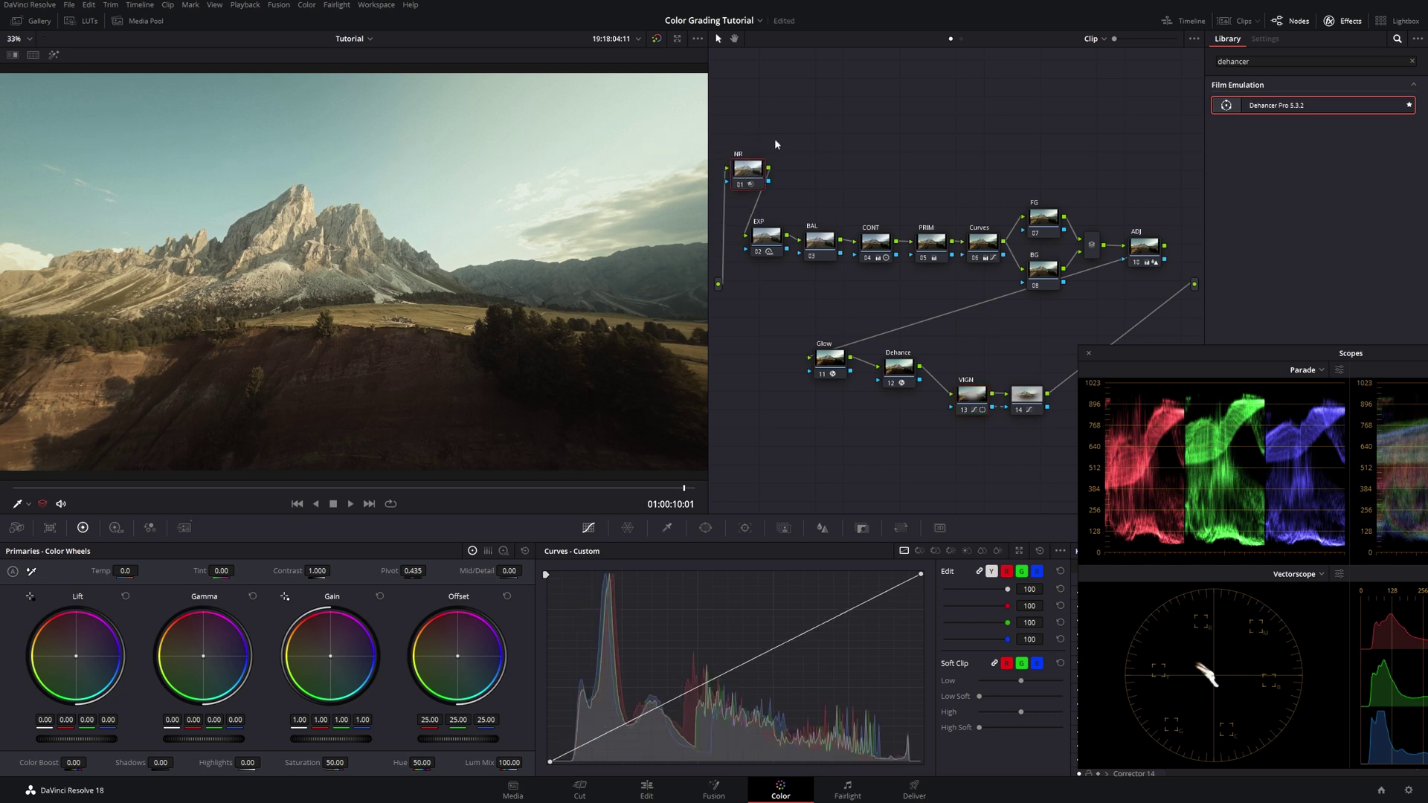
left_click(1026, 395)
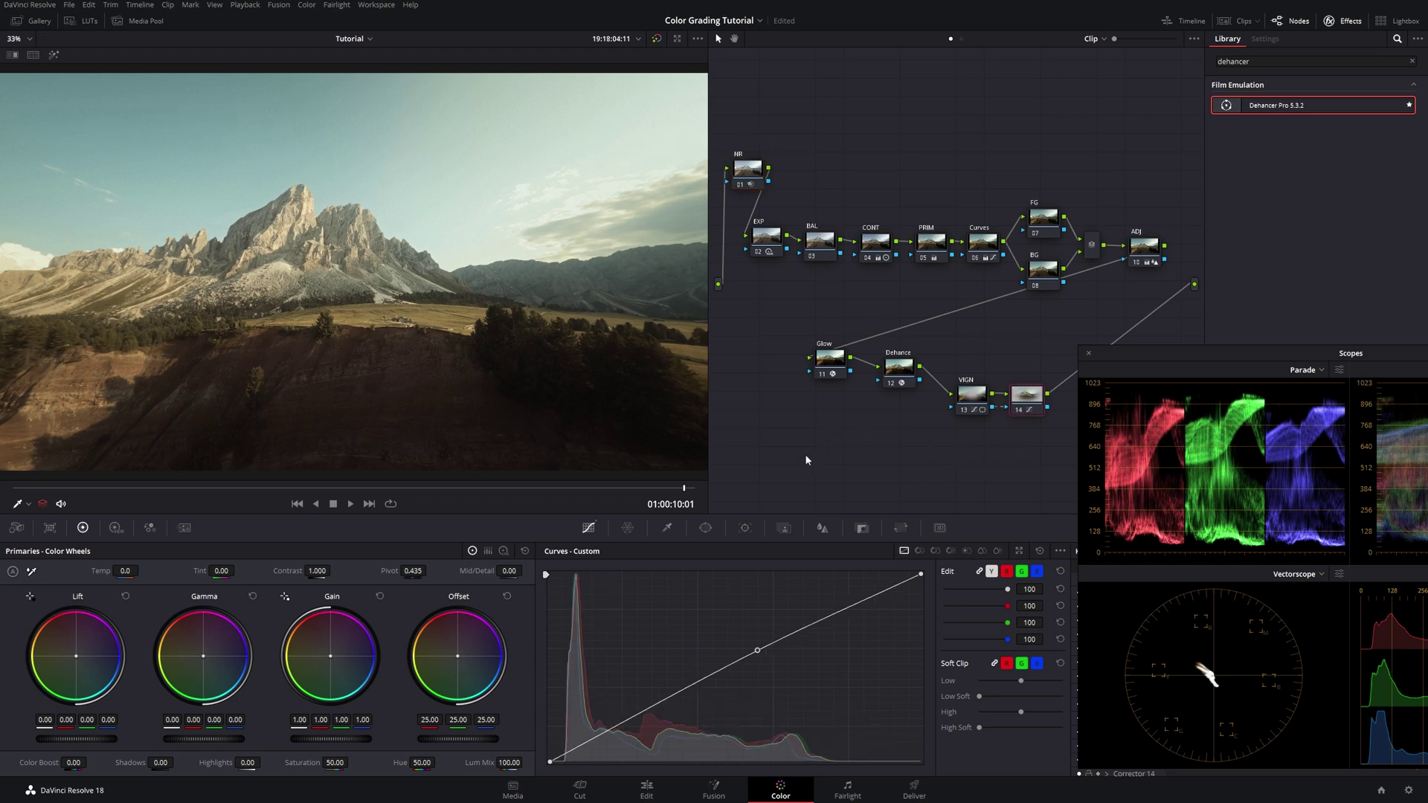
left_click_drag(805, 456, 1040, 358)
Disable the lower branch and the BAL-through-ADJ upper chain, then re-enable EXP
key("ctrl+d")
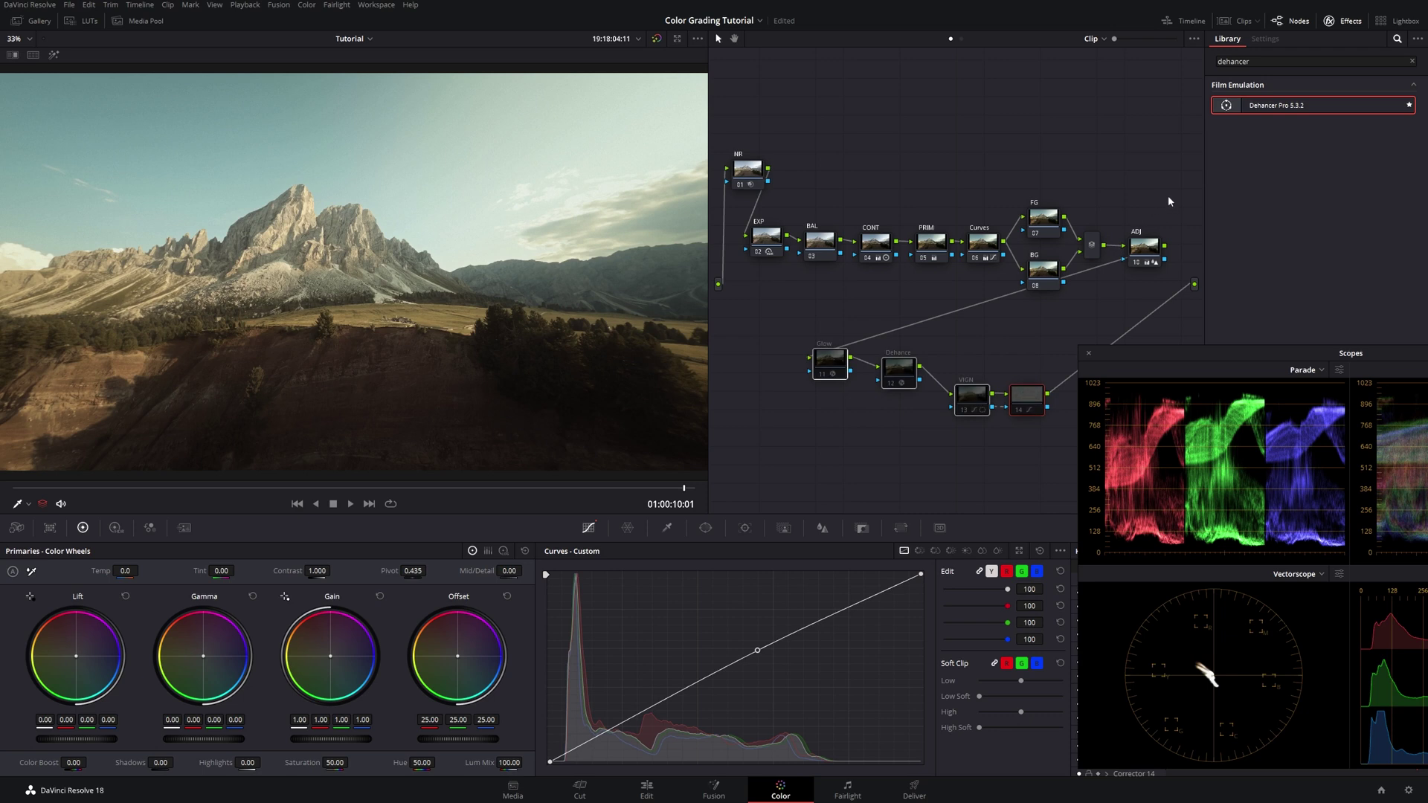
left_click_drag(1169, 290, 810, 197)
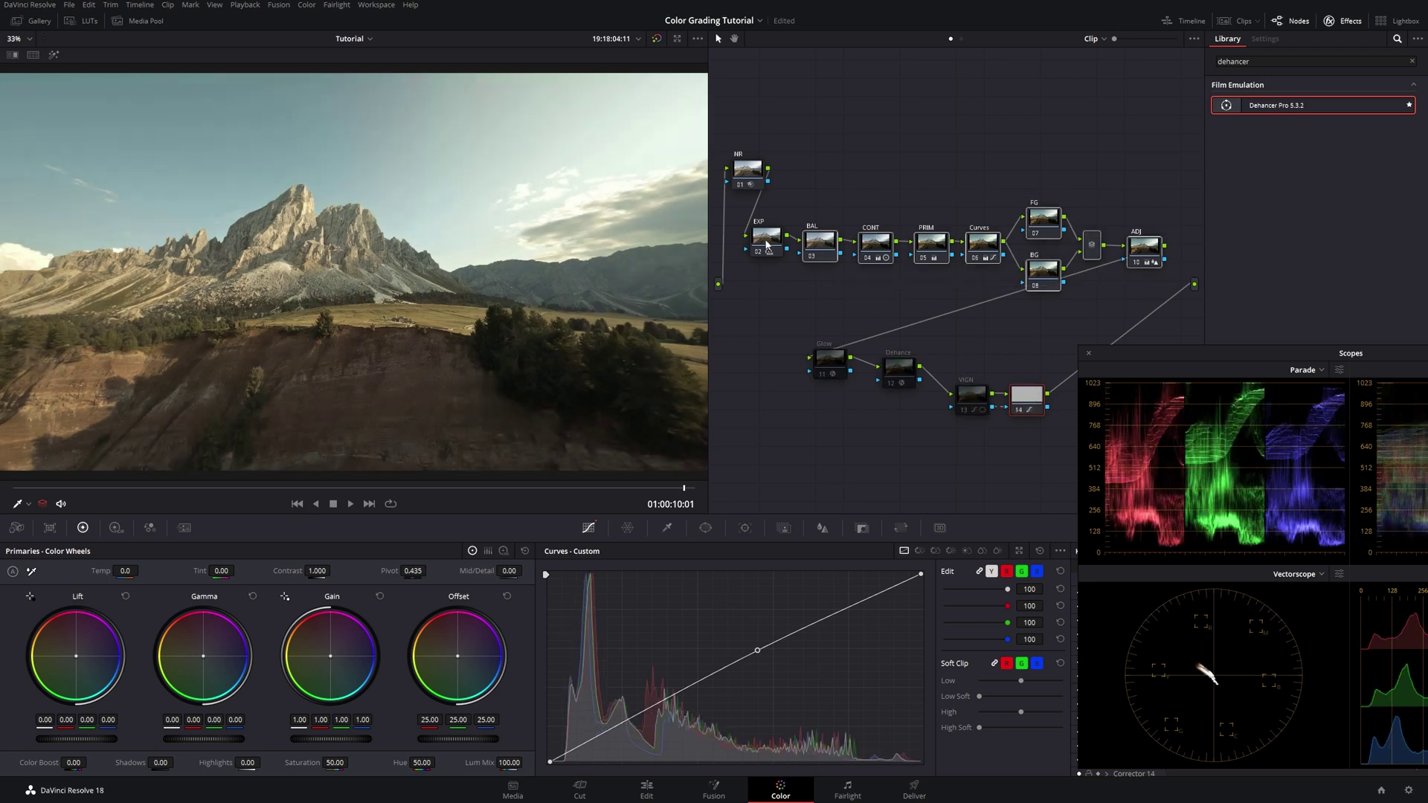
key("ctrl+d")
left_click(760, 251)
left_click(755, 174)
key("ctrl+d")
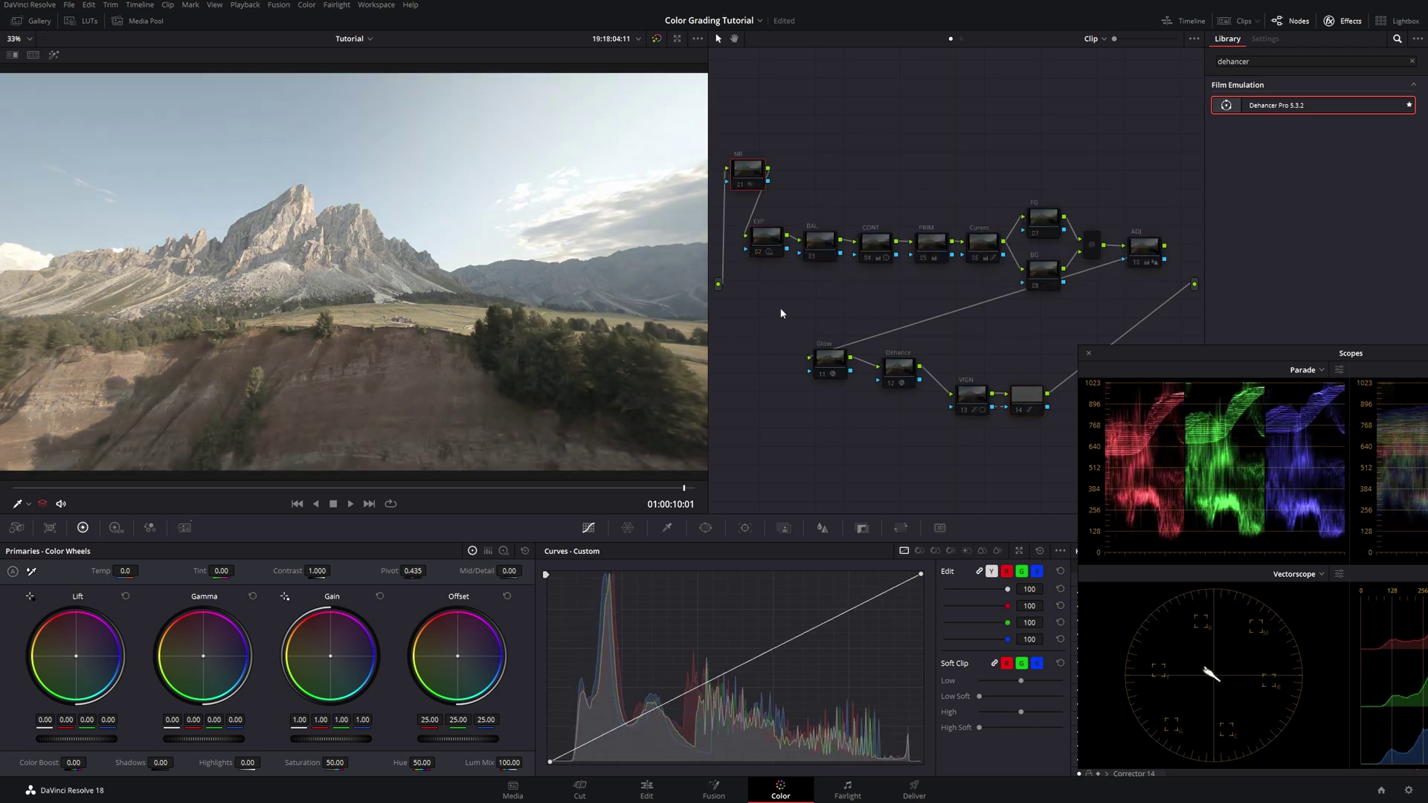
key("shift+;")
key("ctrl+d")
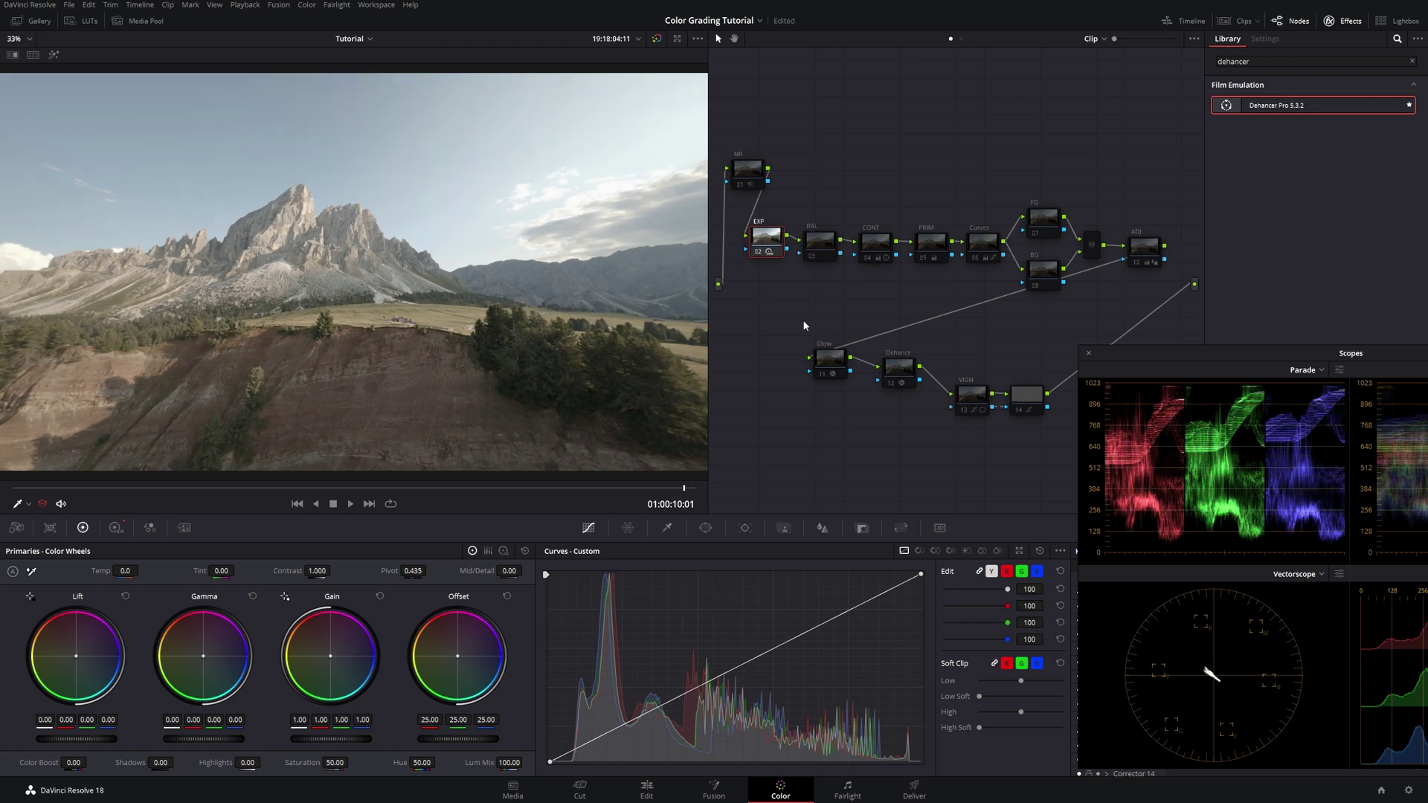
Re-enable the CONT contrast node, toggling it off and on to compare
left_click_drag(1313, 355, 1116, 357)
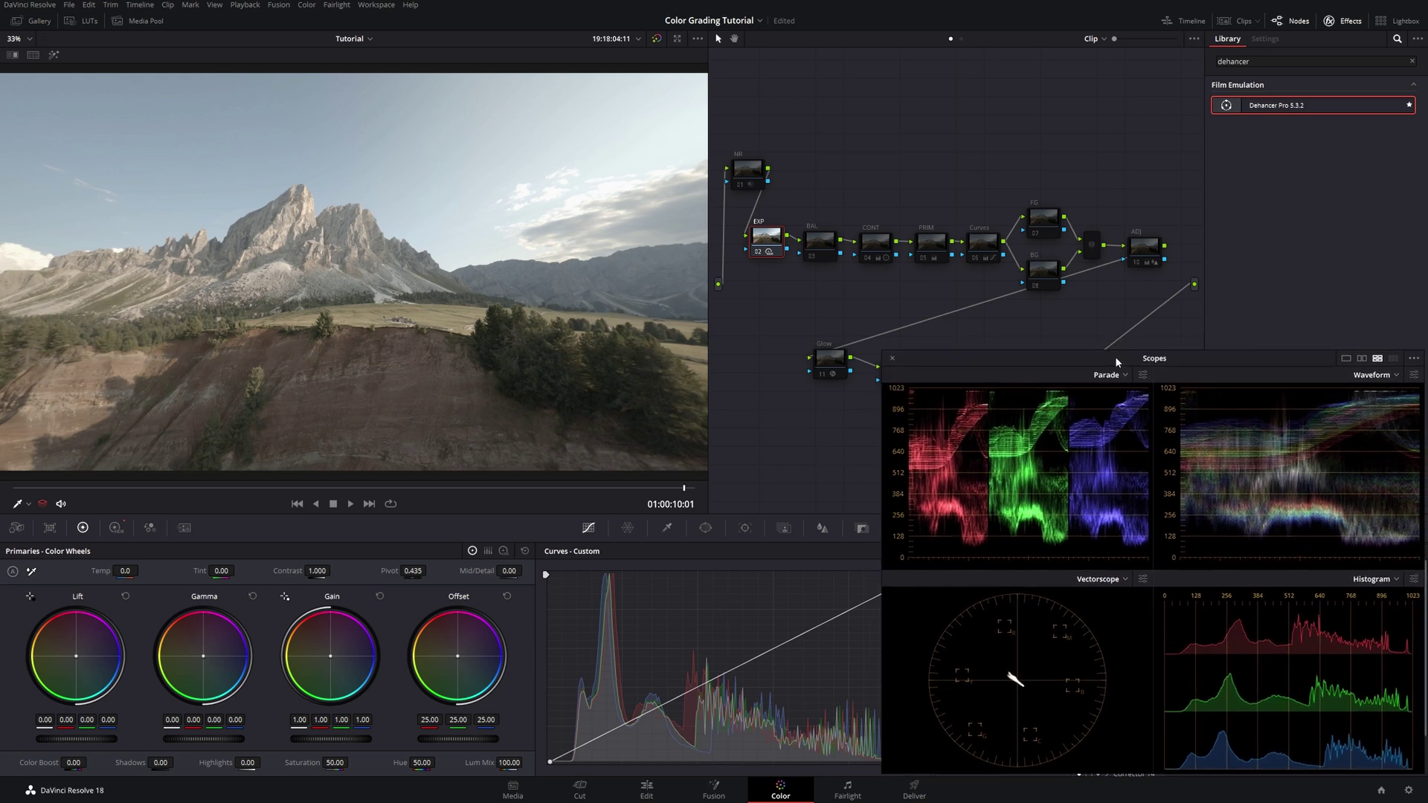
left_click(826, 245)
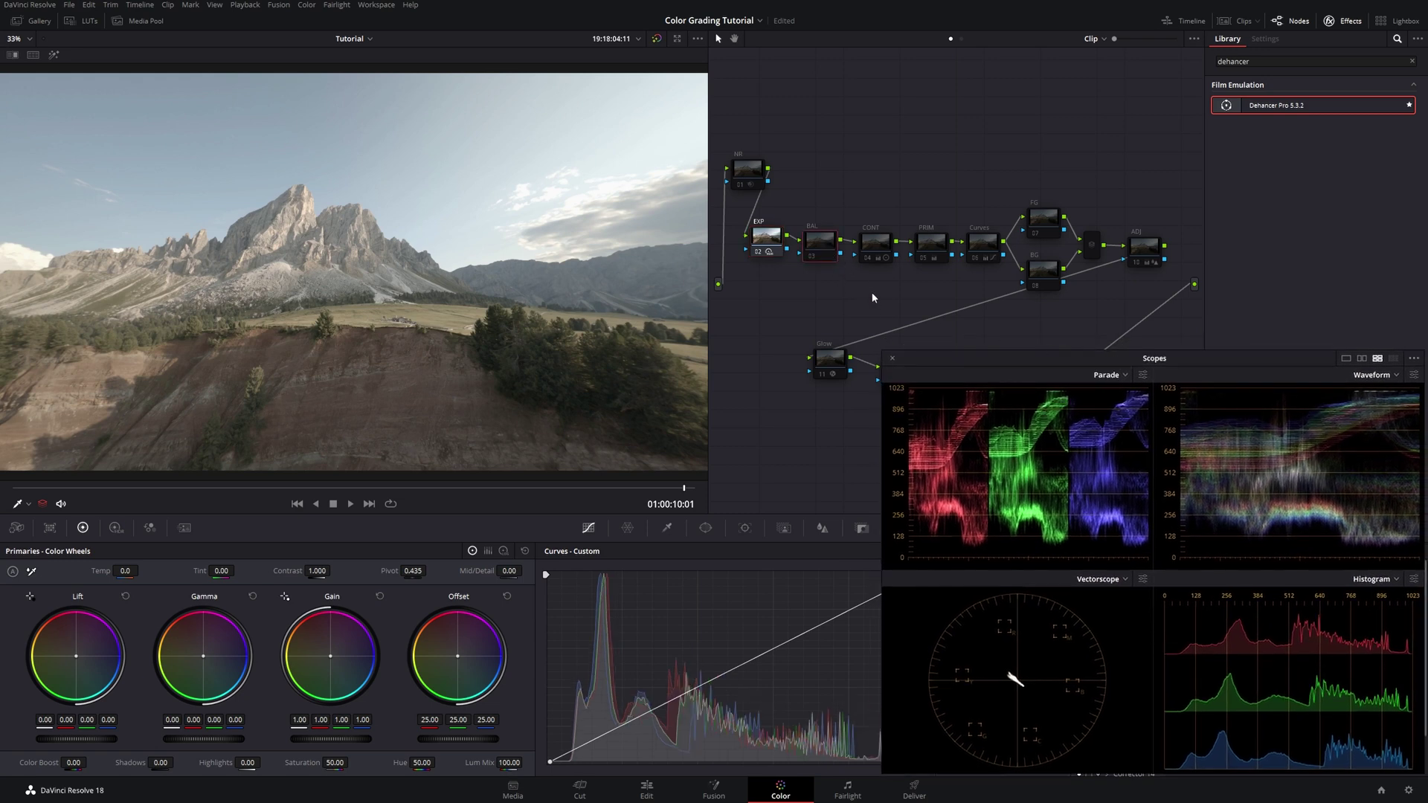
left_click(876, 250)
key("ctrl+d")
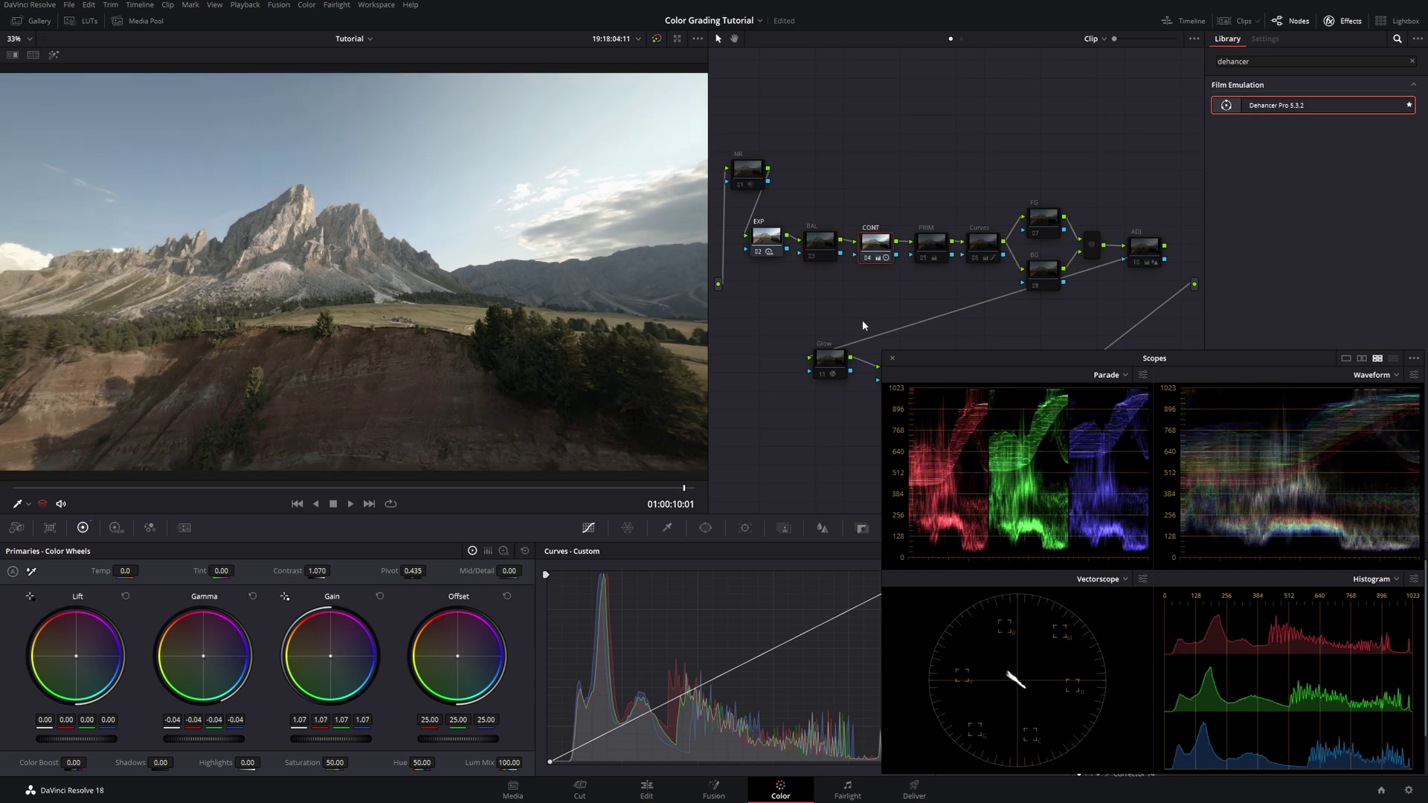
key("ctrl+d")
key("ctrl+d")
key("ctrl+d")
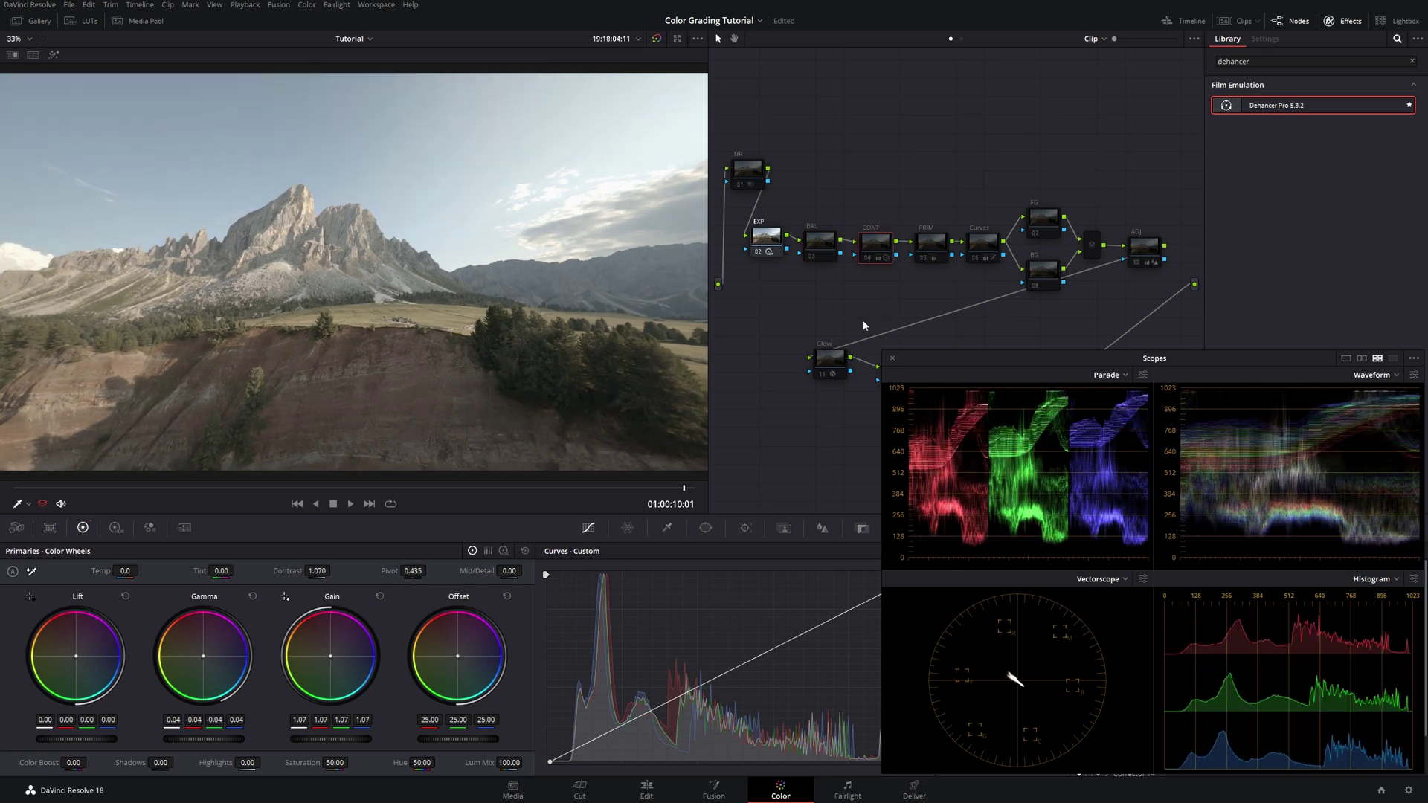
key("ctrl+d")
Re-enable the PRIM and Curves nodes, then bring up the Glow node's settings
left_click(940, 244)
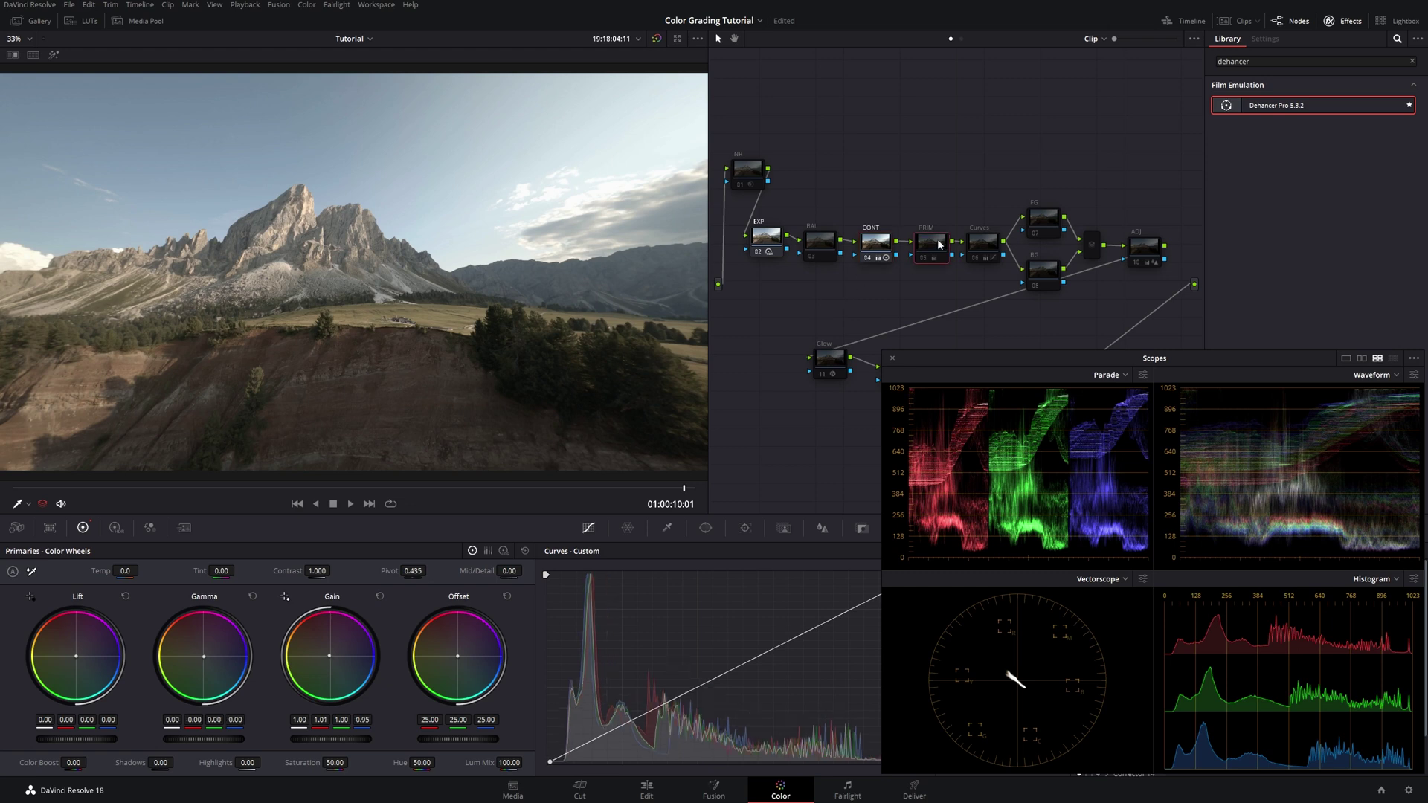
key("ctrl+d")
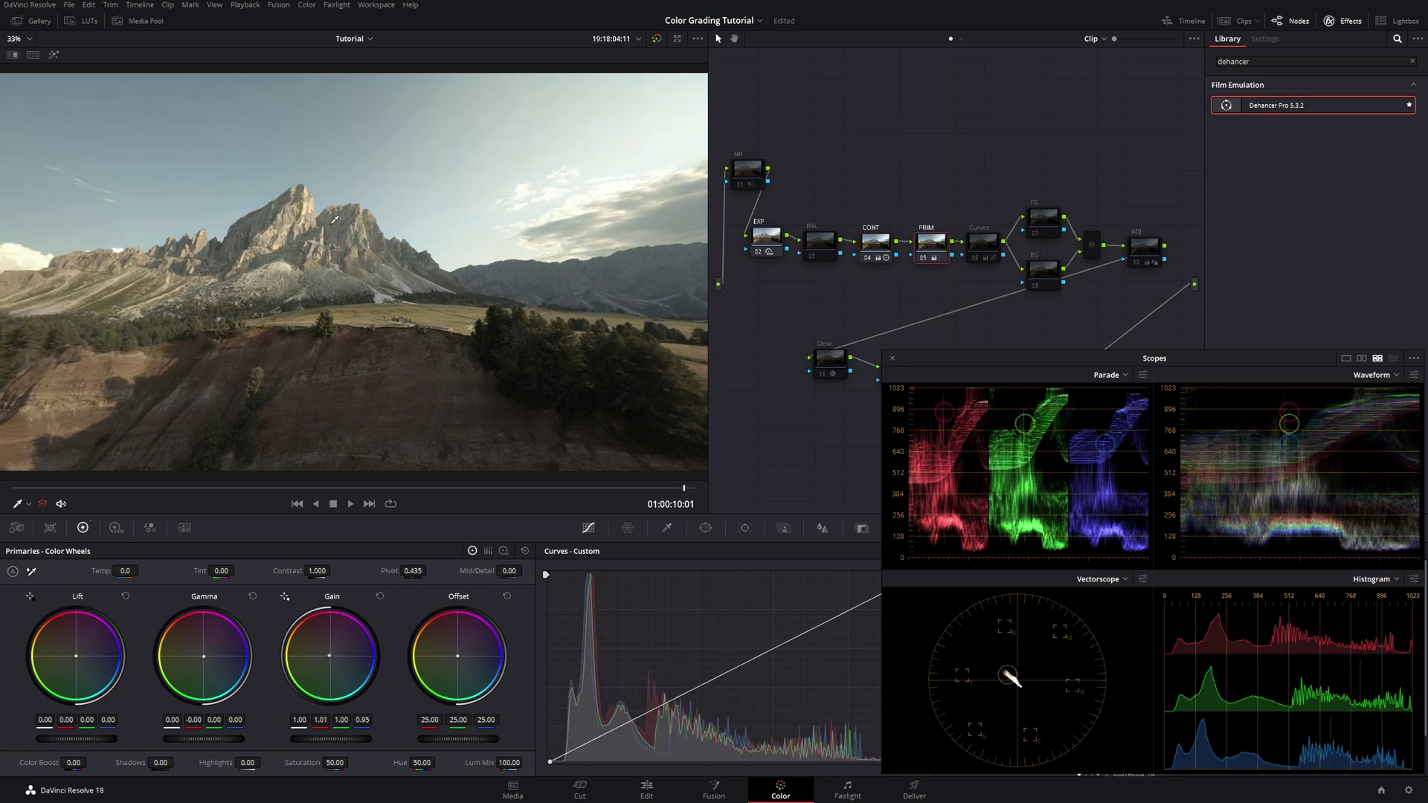
left_click(982, 244)
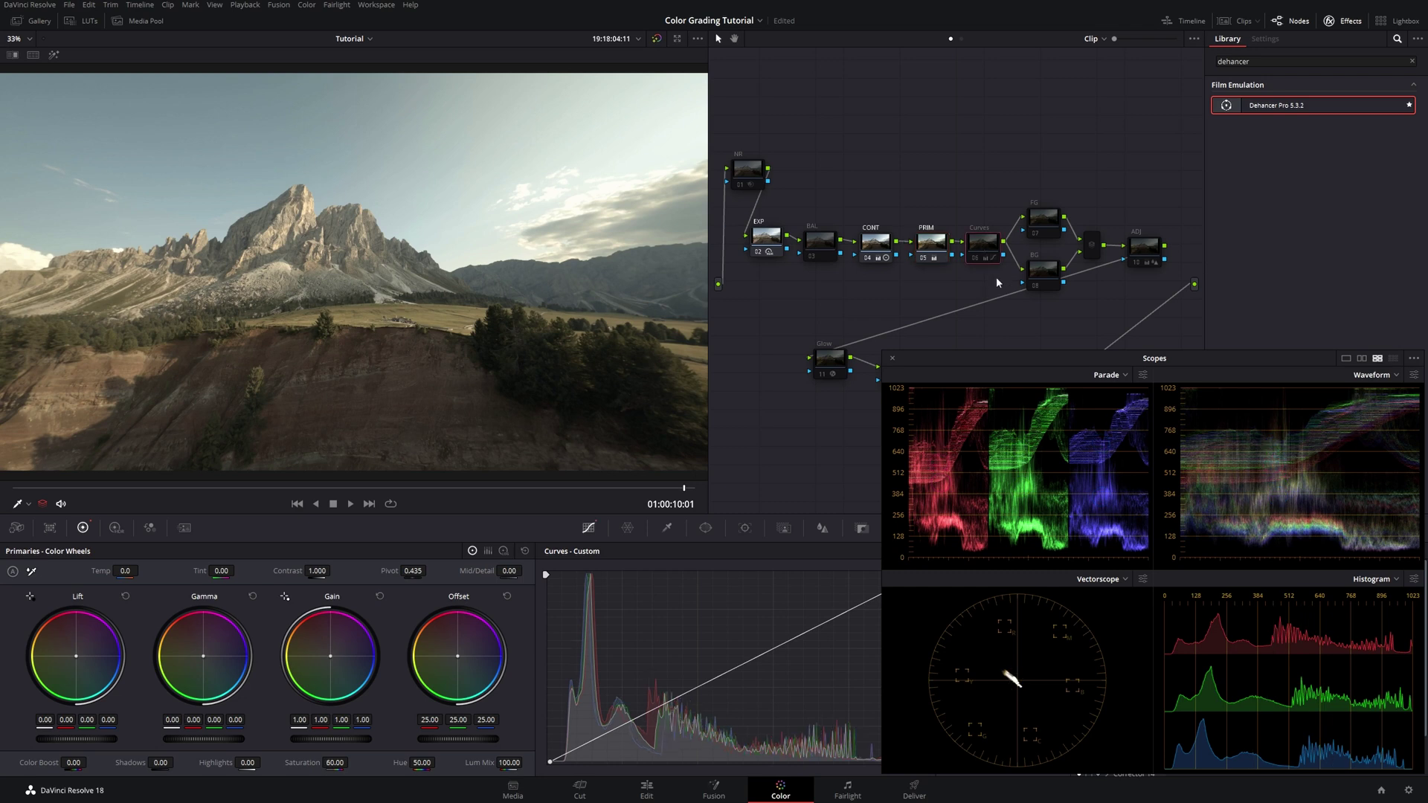
key("ctrl+d")
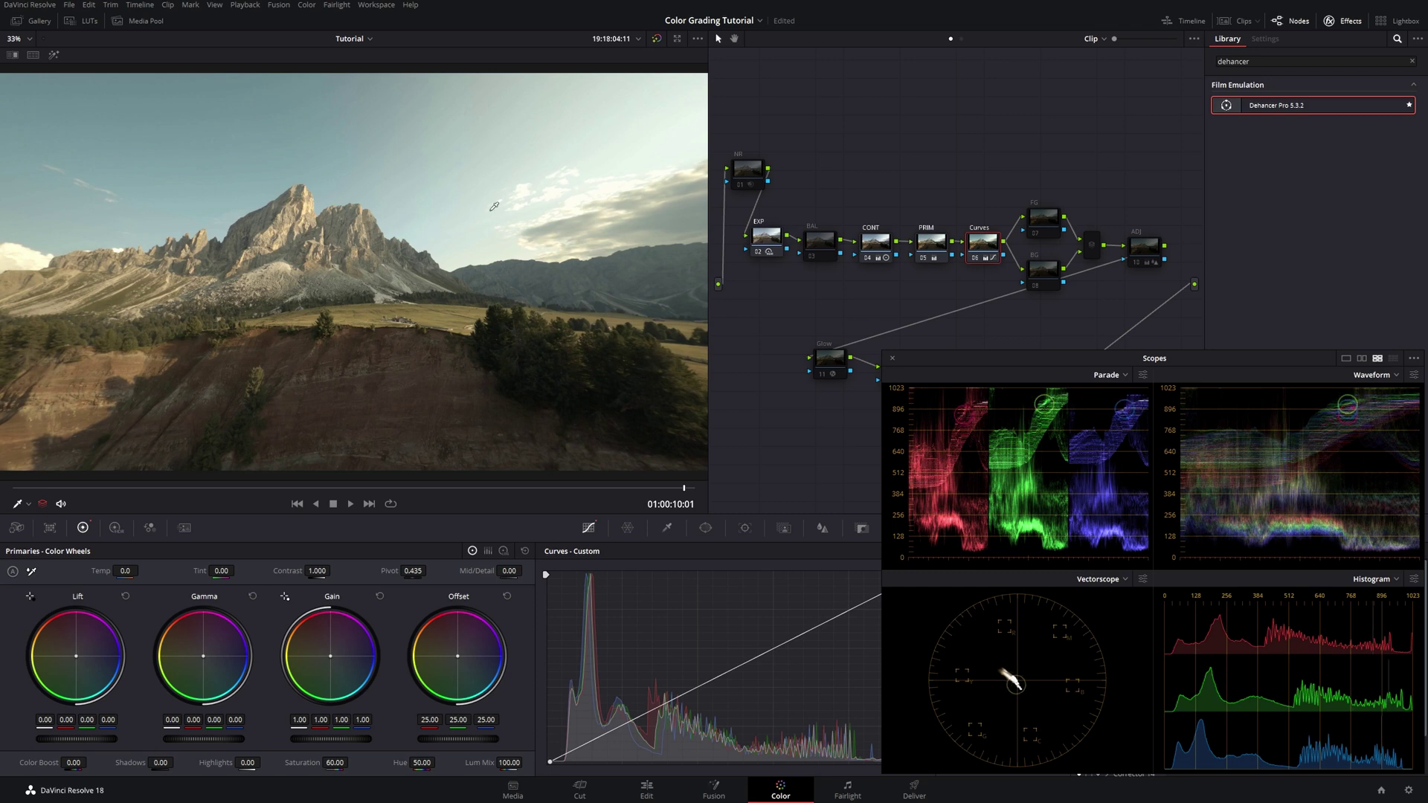
left_click(1135, 255)
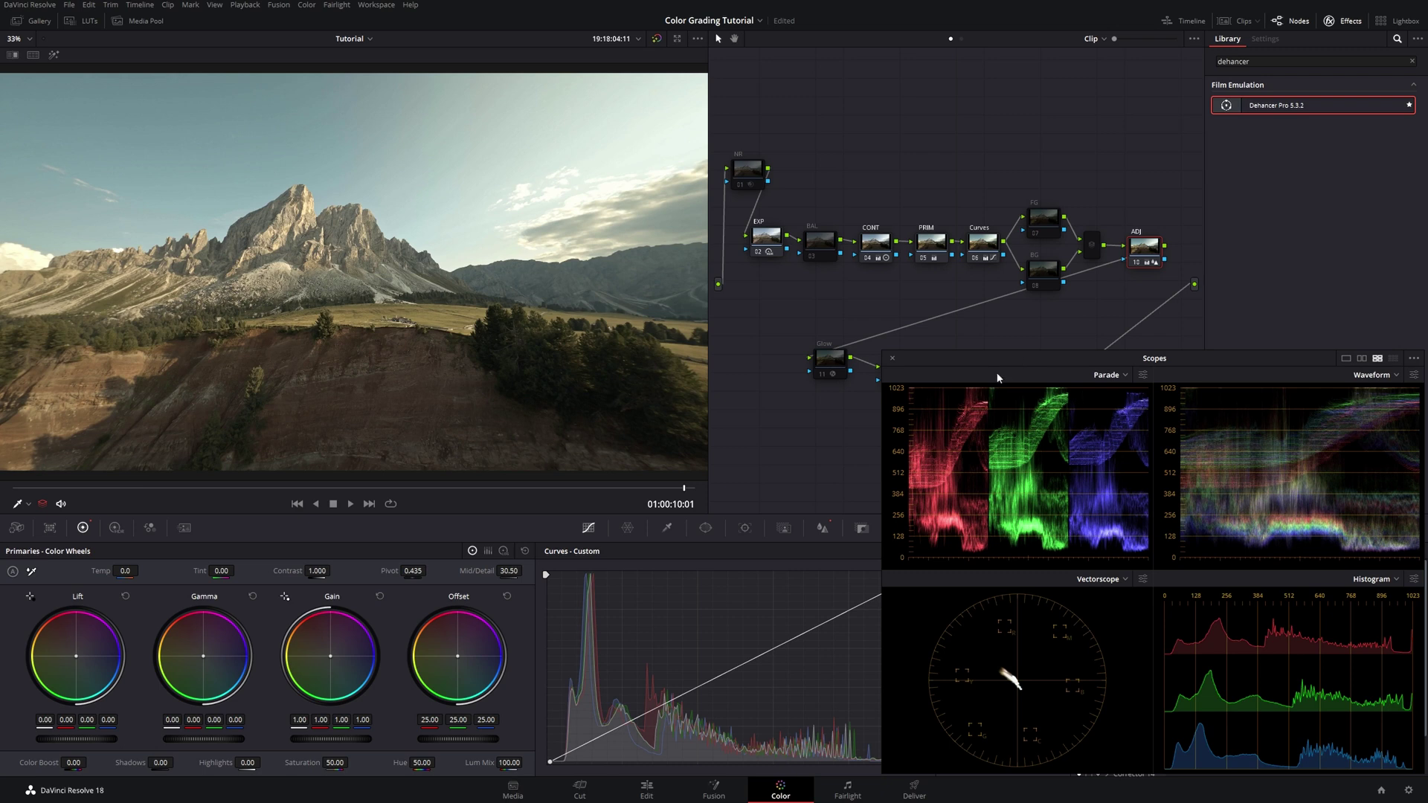
left_click_drag(997, 378, 1022, 473)
left_click(831, 364)
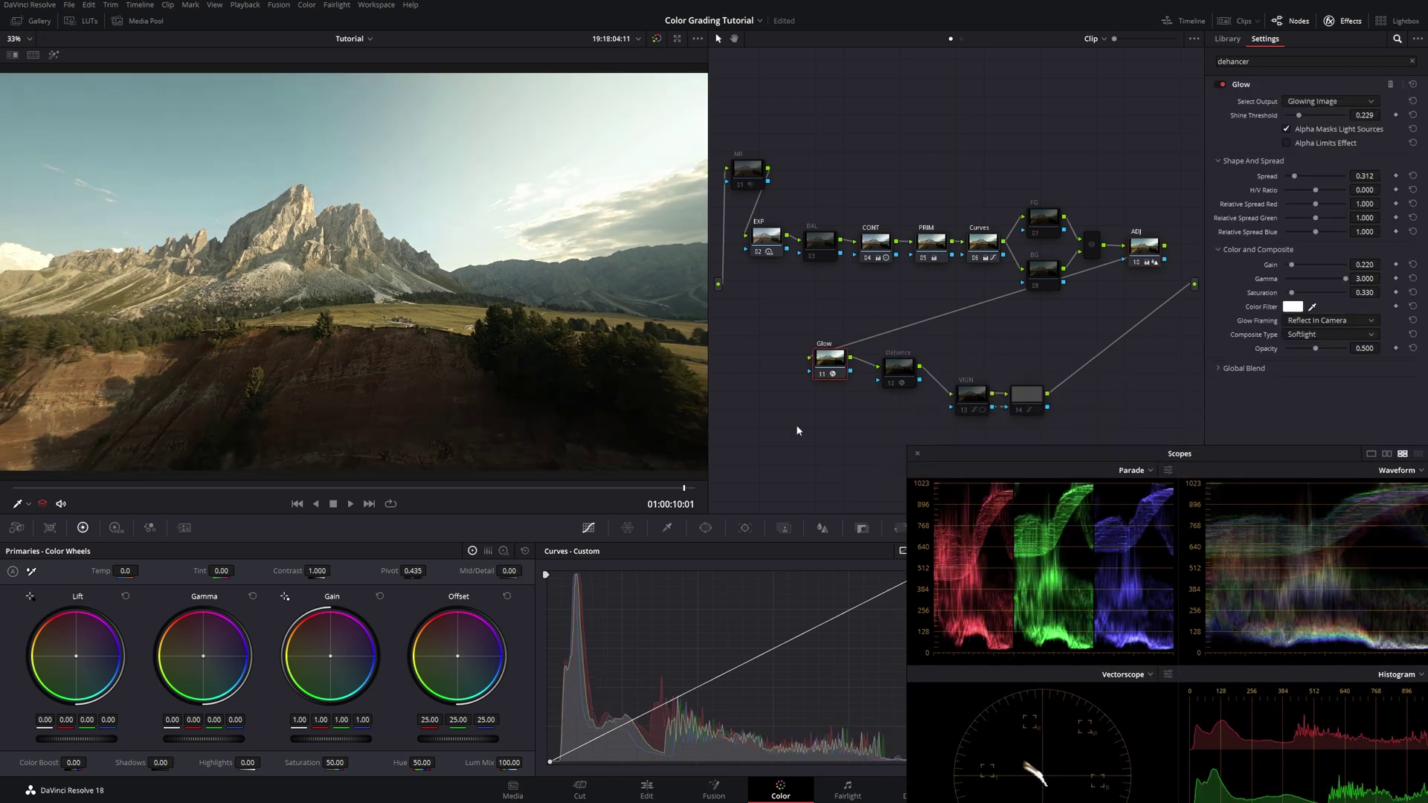
Re-enable the Dehance node to restore the warmer Dehancer Pro film look
left_click_drag(826, 376, 839, 376)
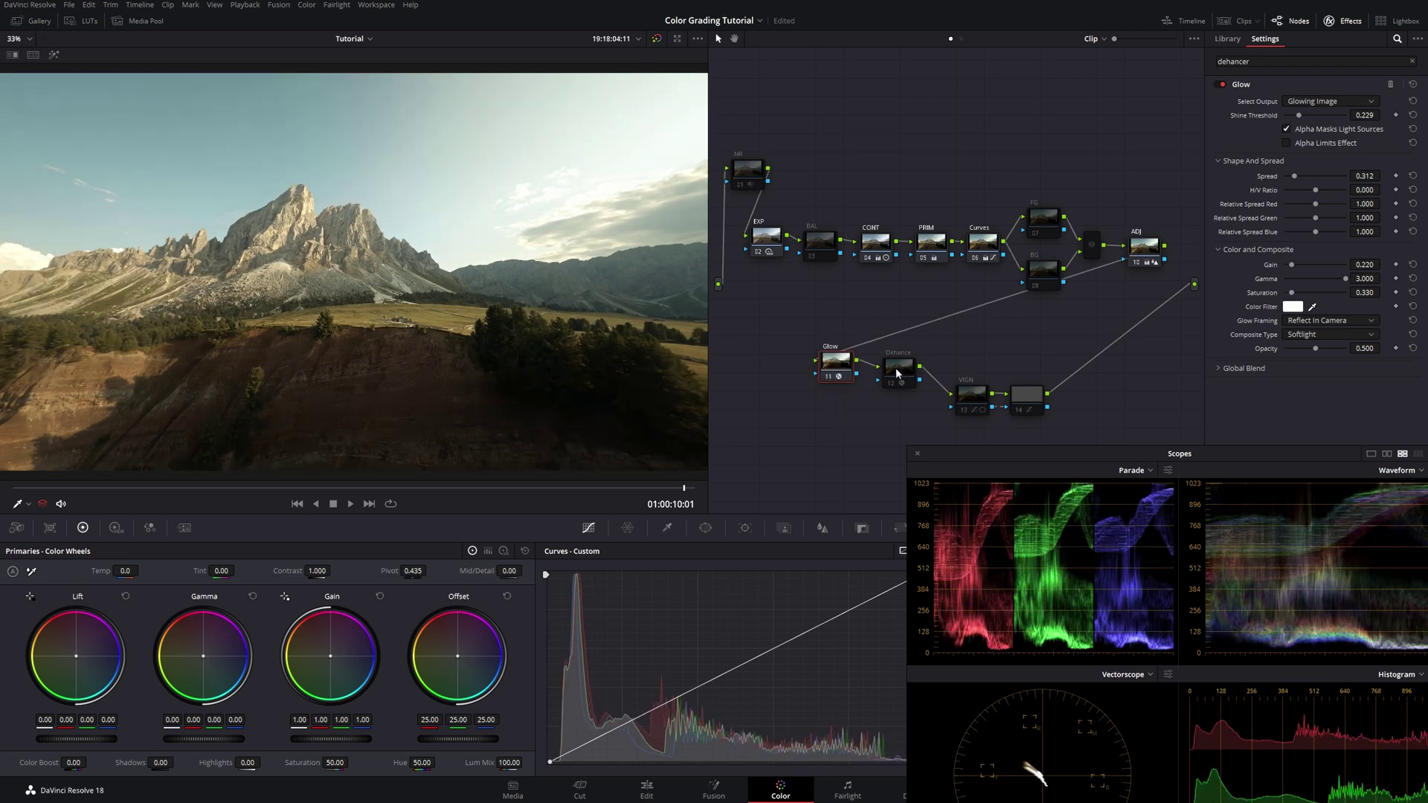
left_click_drag(896, 374, 903, 377)
key("ctrl+d")
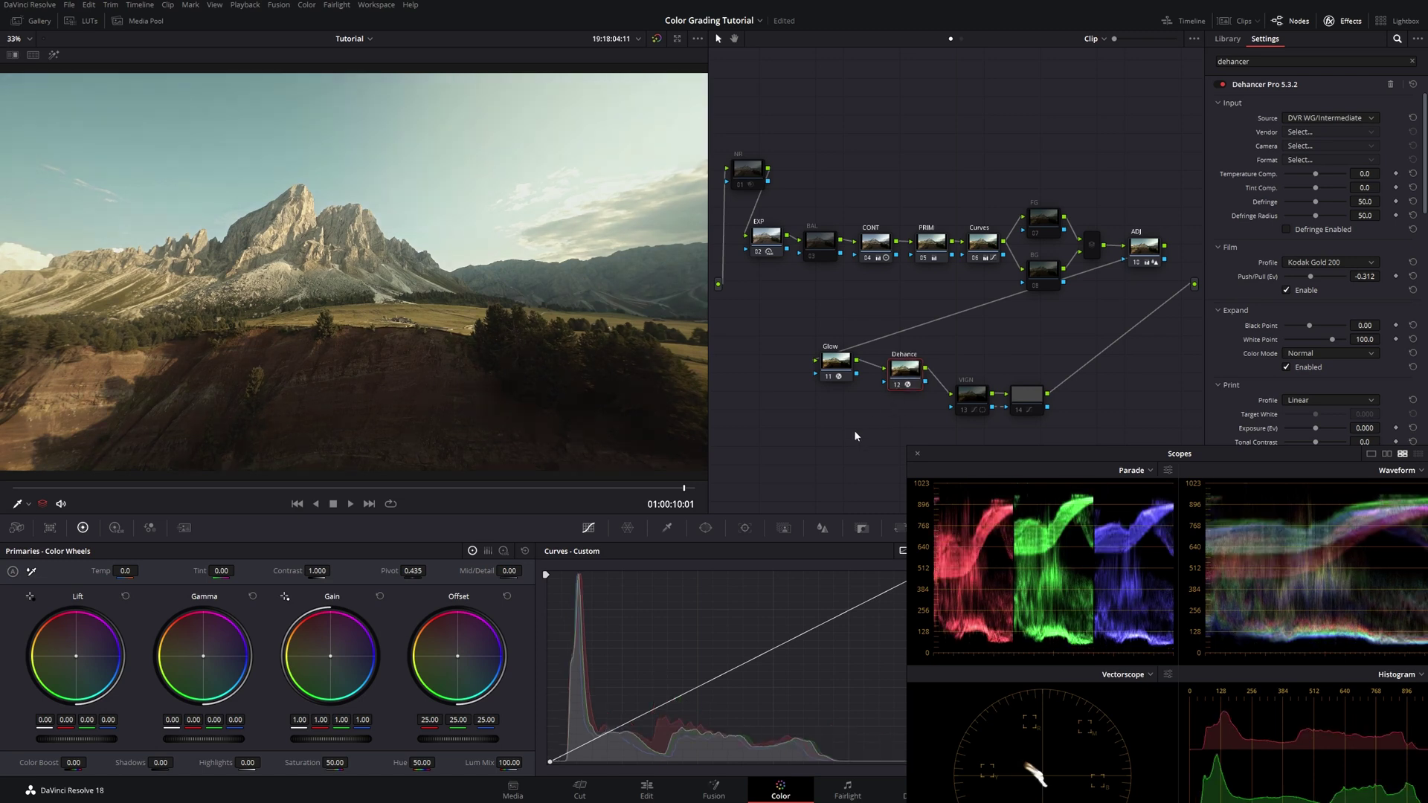
left_click_drag(992, 453, 943, 434)
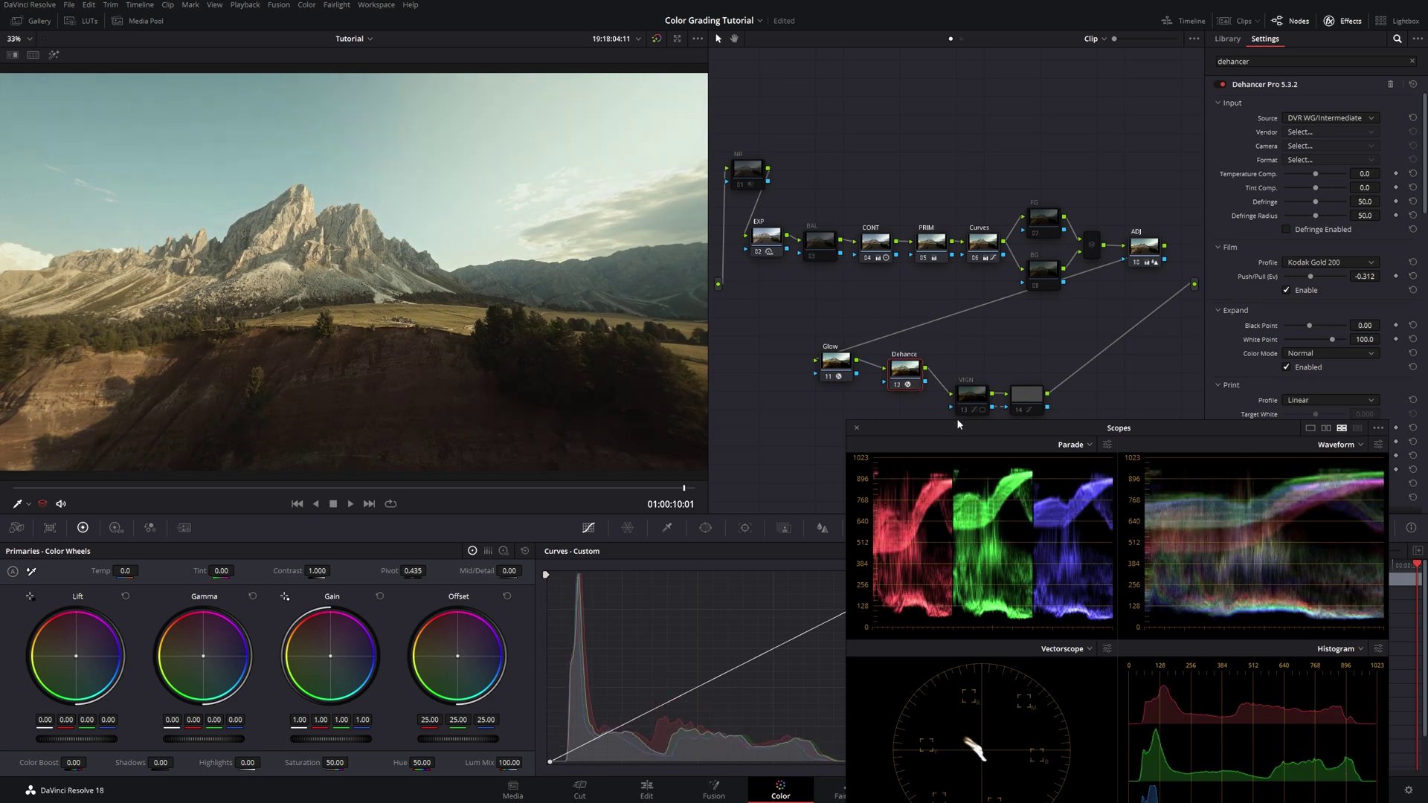
left_click_drag(985, 422, 1007, 449)
Enable the VIGN node and the final node 14
left_click(970, 400)
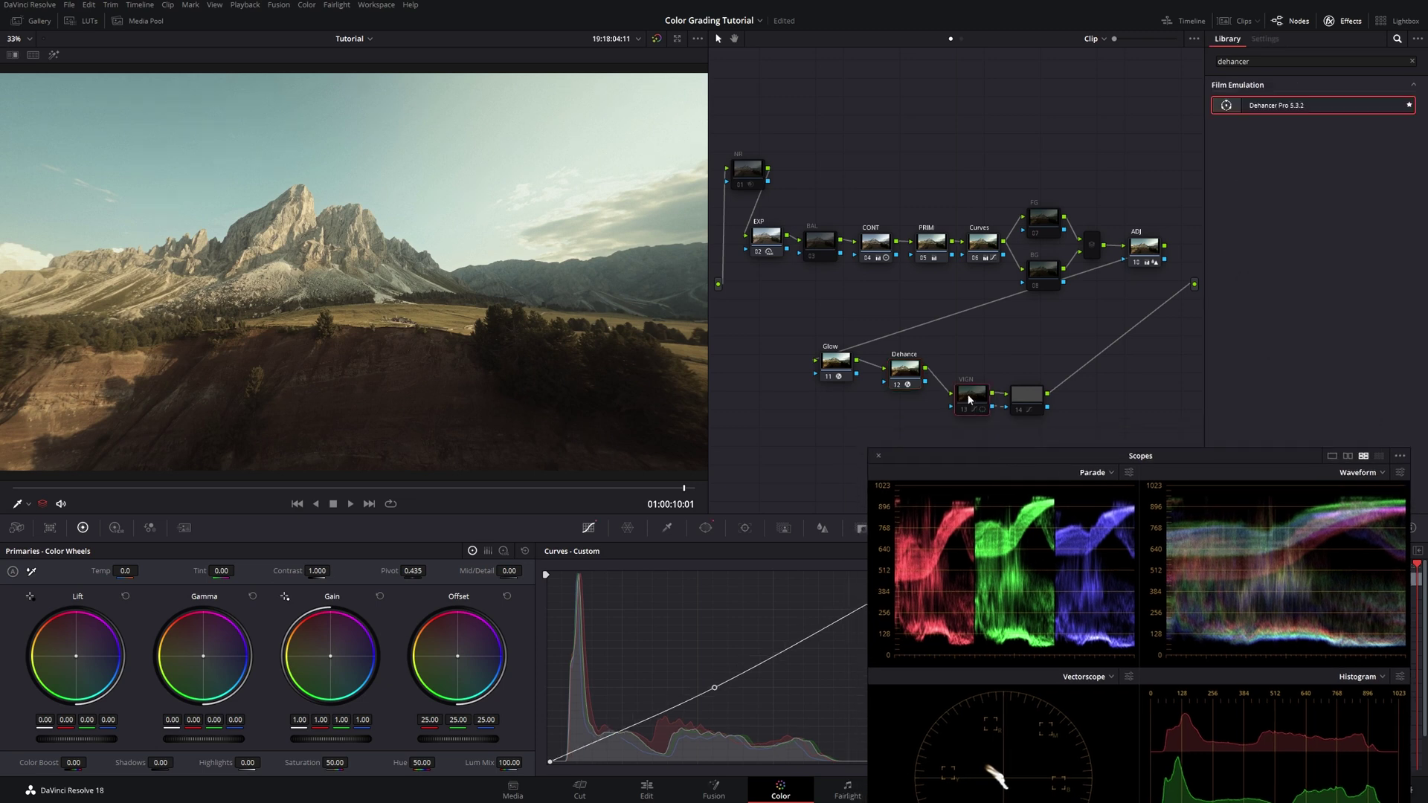
left_click(1019, 404)
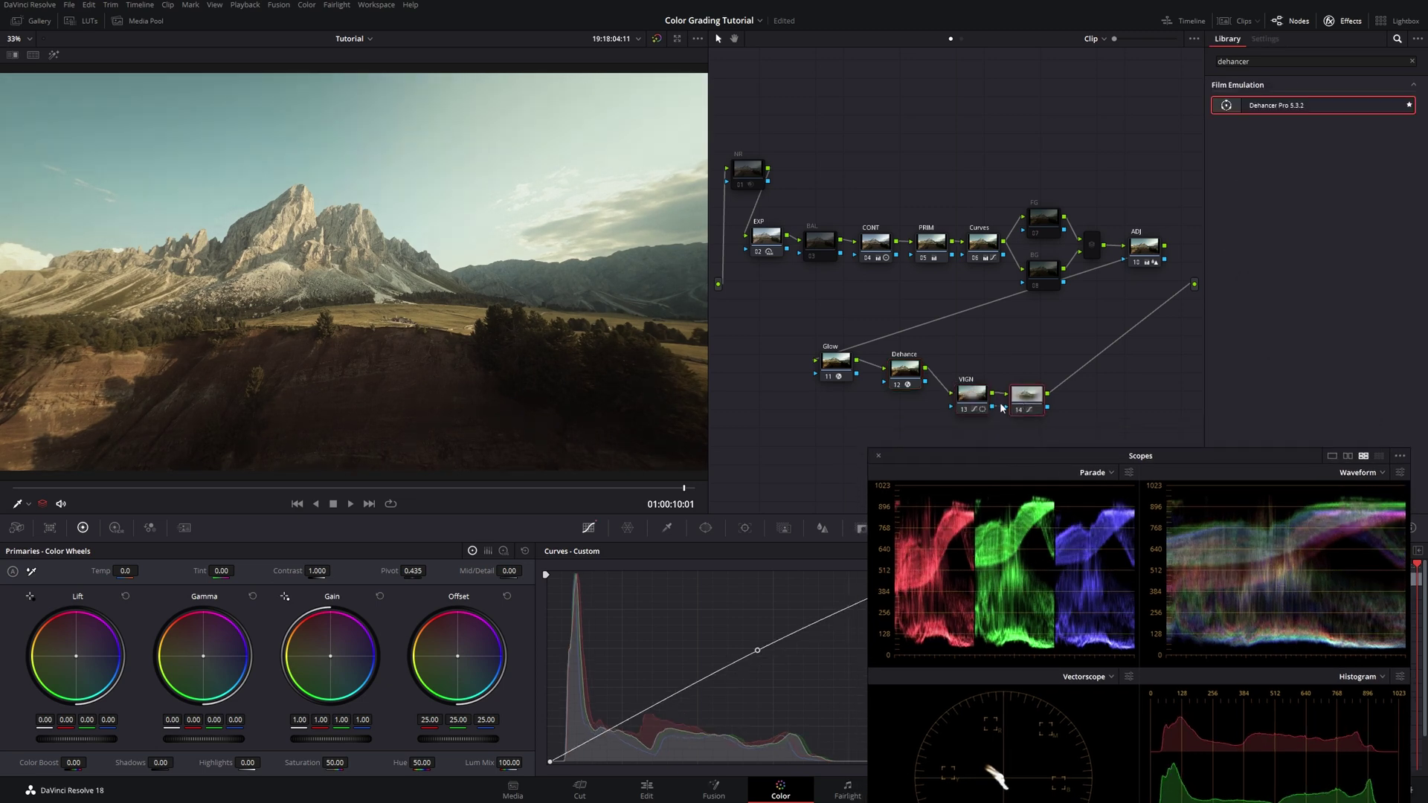
left_click(755, 174)
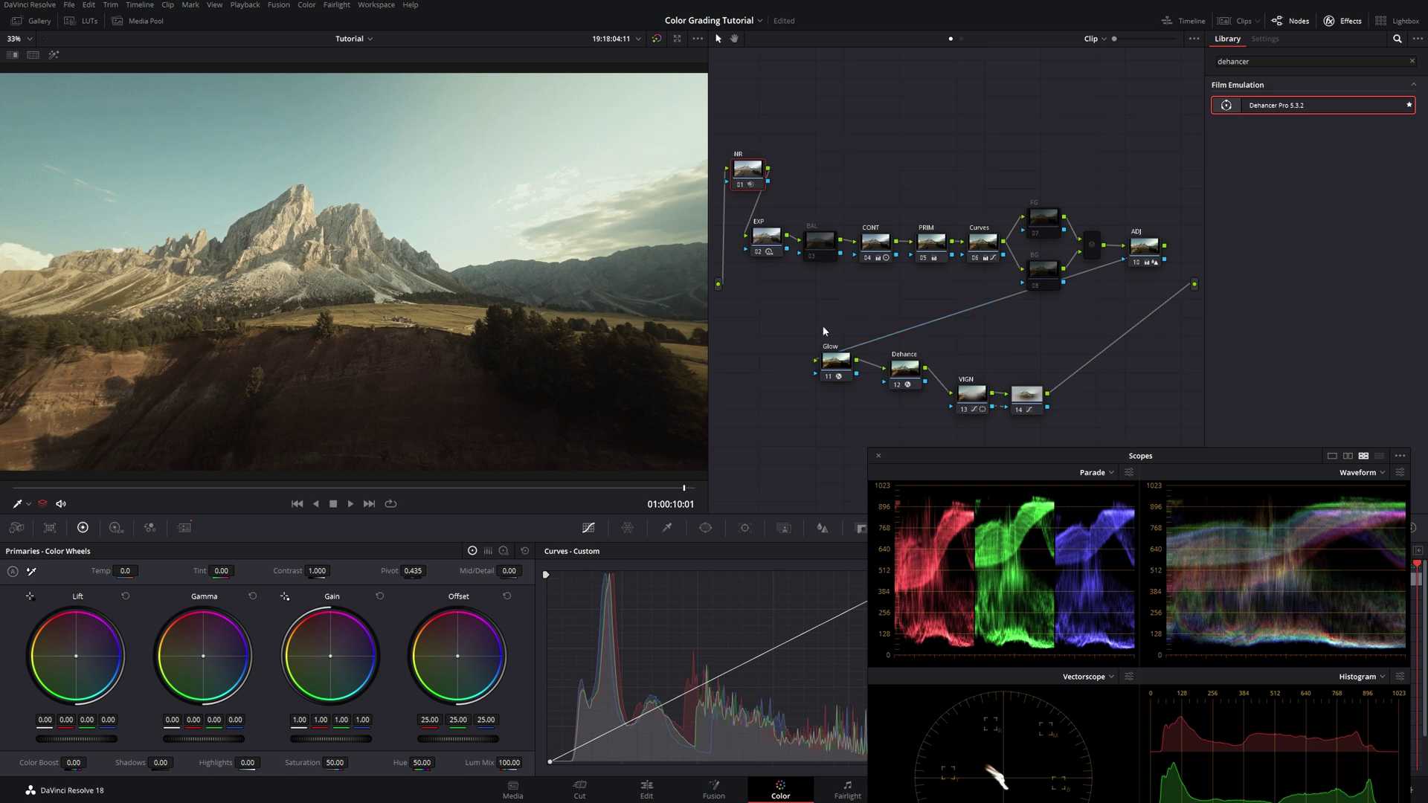
left_click(1091, 244)
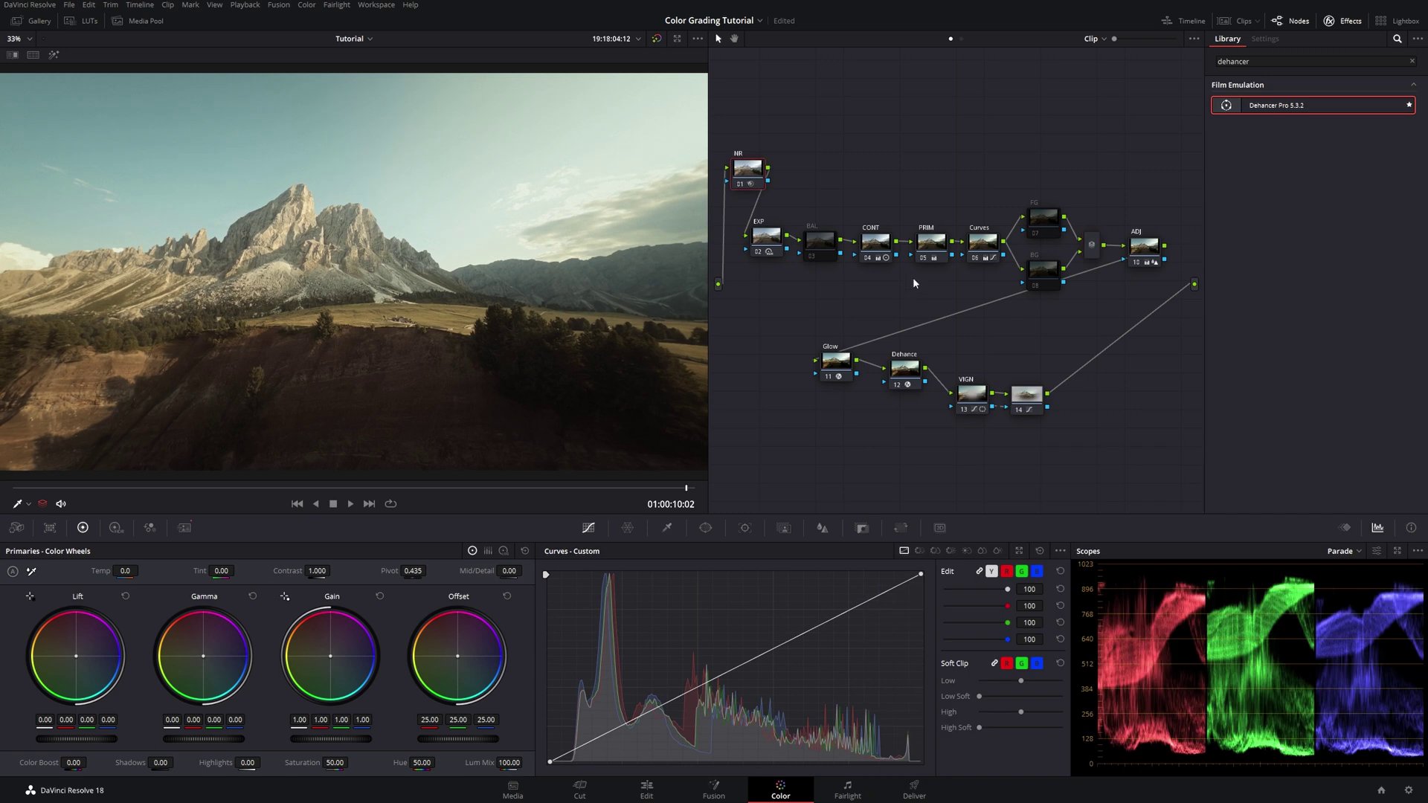
Review the BAL, FG and BG nodes, select the whole tree, then deselect
left_click_drag(725, 122, 1156, 447)
left_click(817, 246)
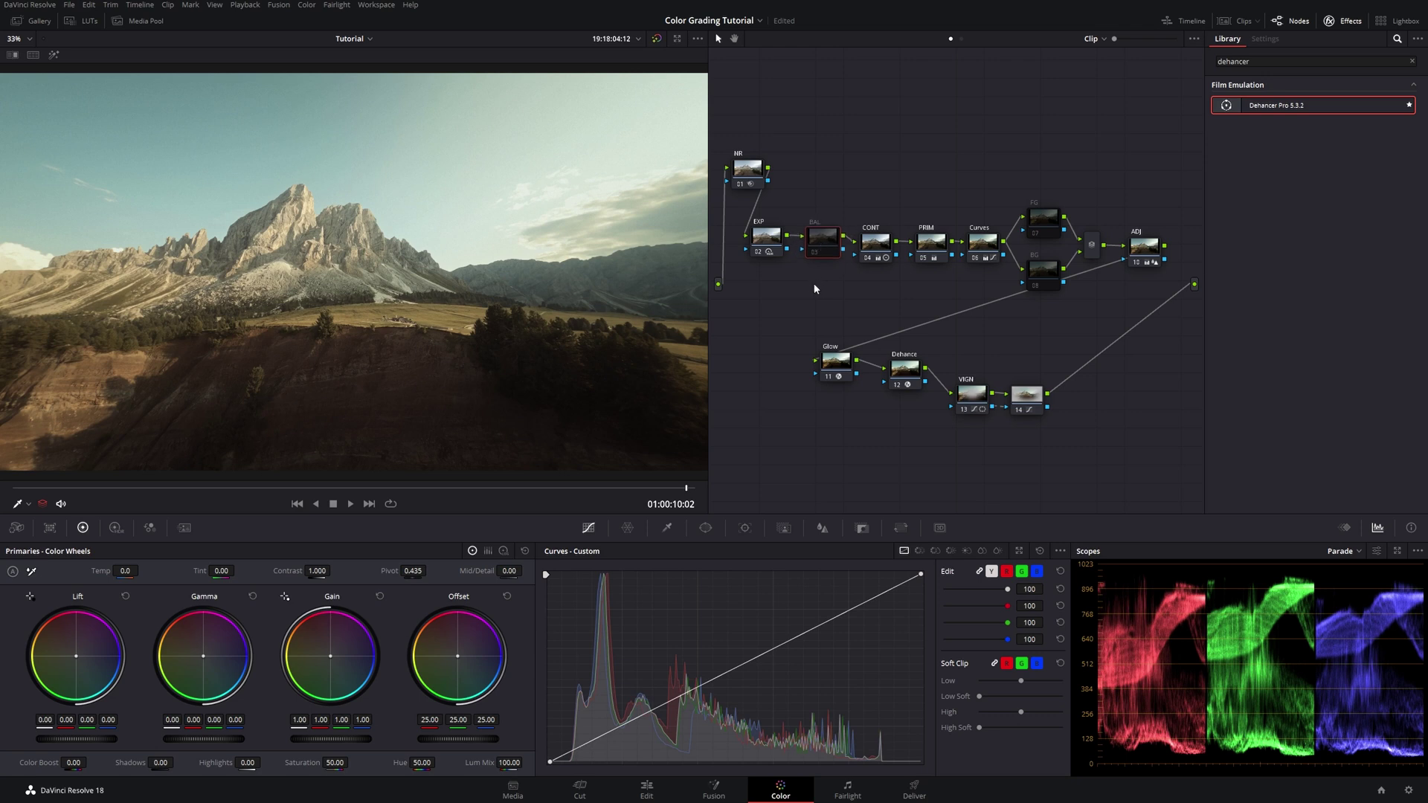
left_click(1043, 222)
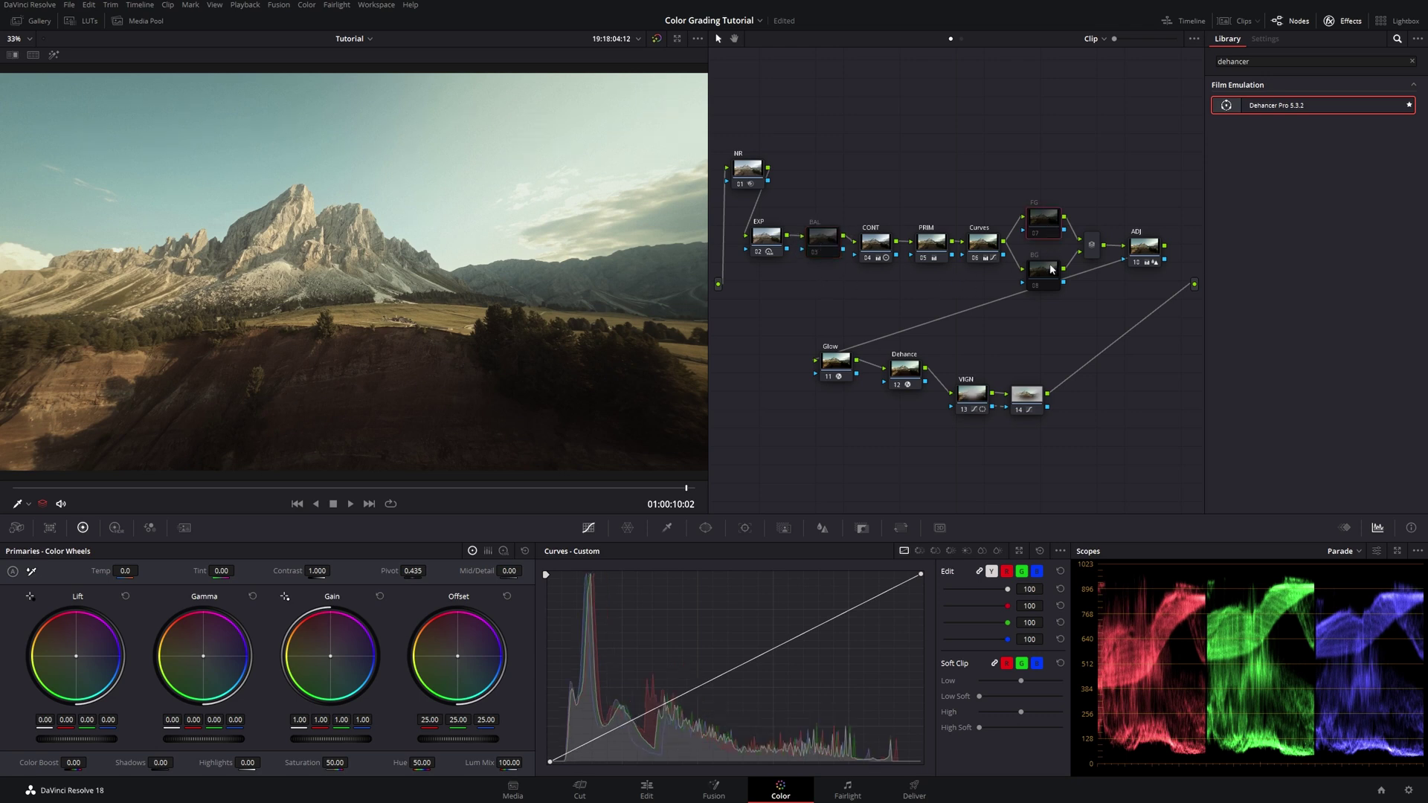
left_click(1051, 269)
left_click(1044, 225)
left_click_drag(730, 131, 1190, 430)
left_click(1158, 439)
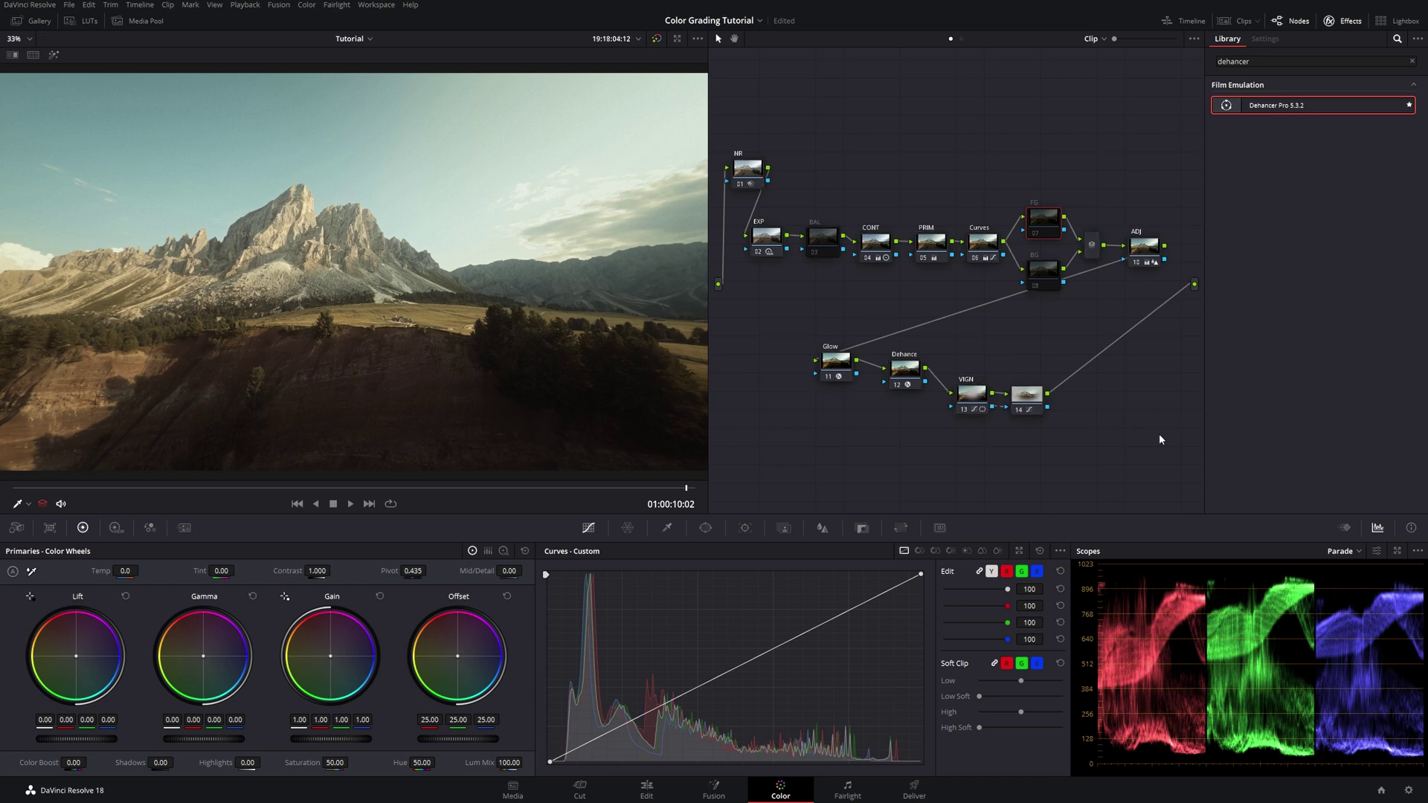